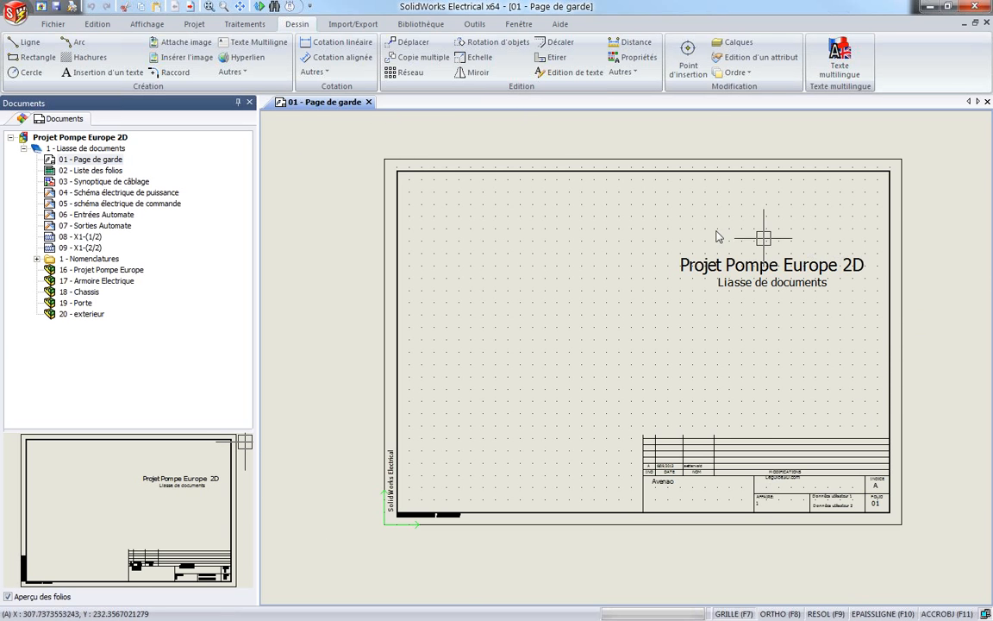
left_click(926, 10)
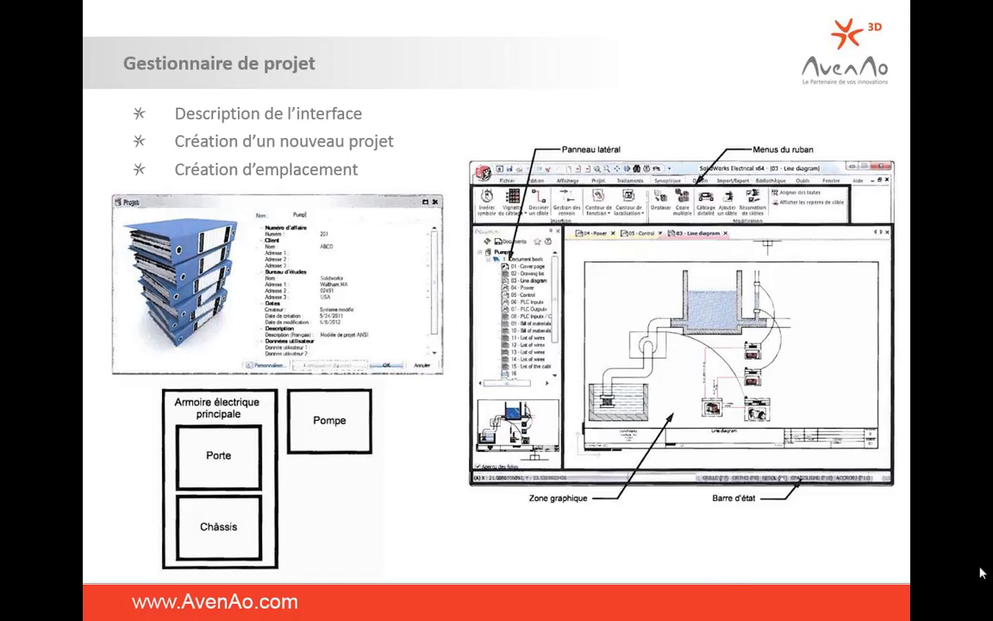
key("alt+Tab")
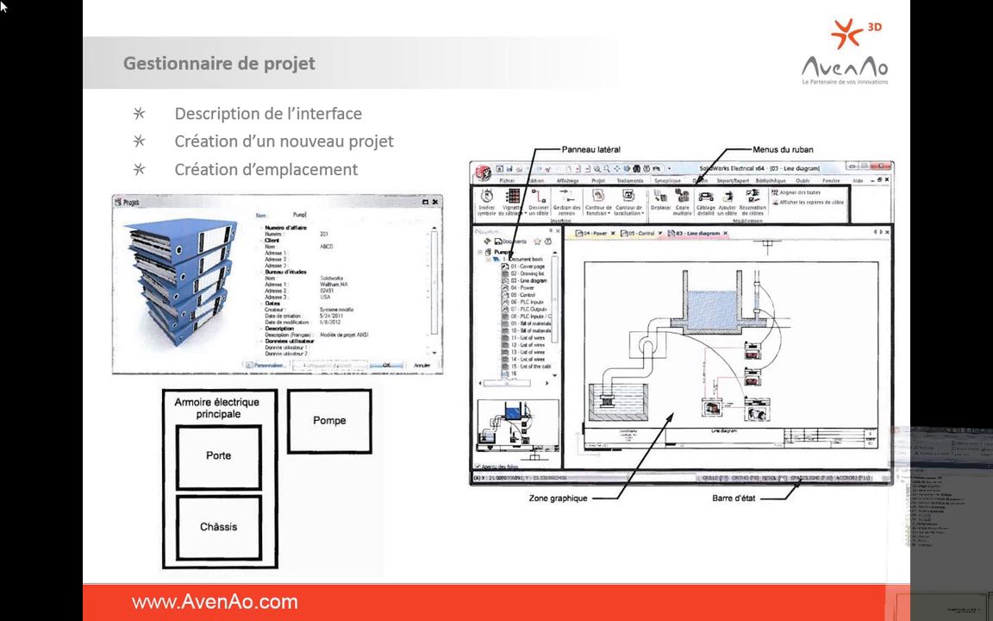
left_click(63, 137)
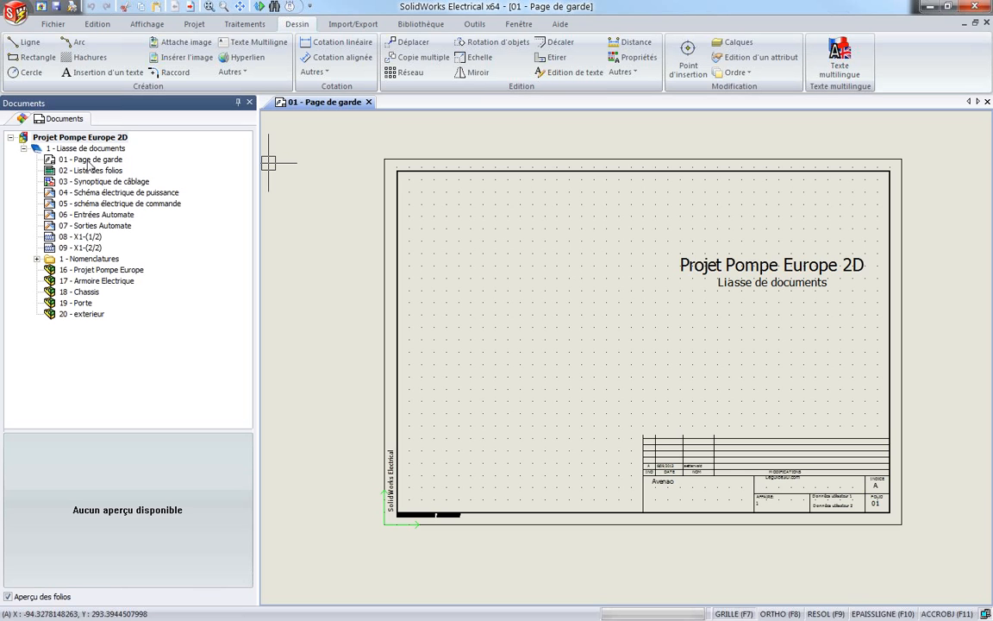
- Look through all command categories in order: file, edit, view, project, processing, drawing, import/export, library, tools, window and help
left_click(52, 23)
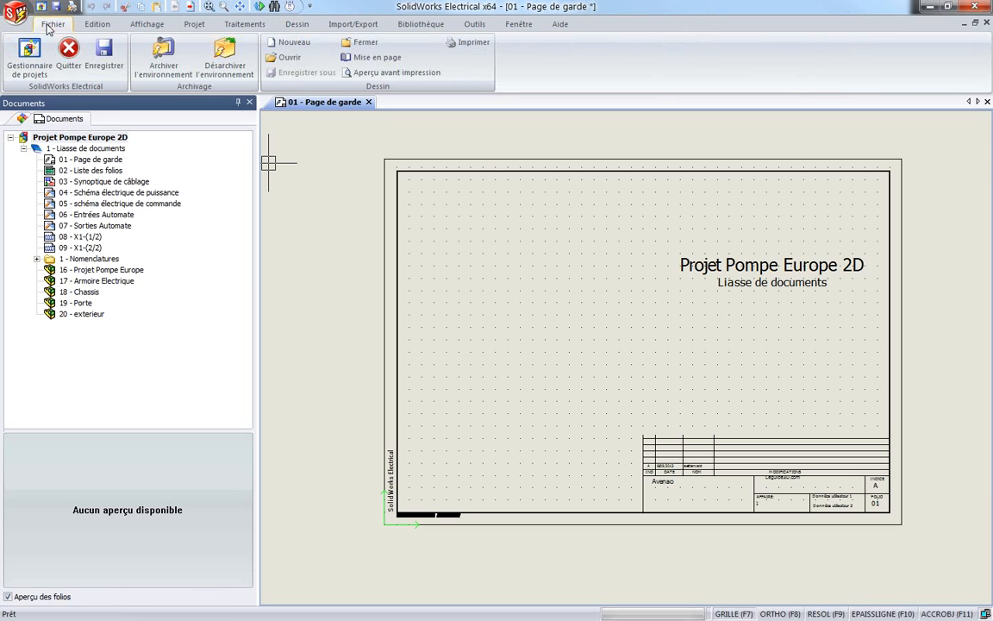
left_click(99, 25)
left_click(145, 24)
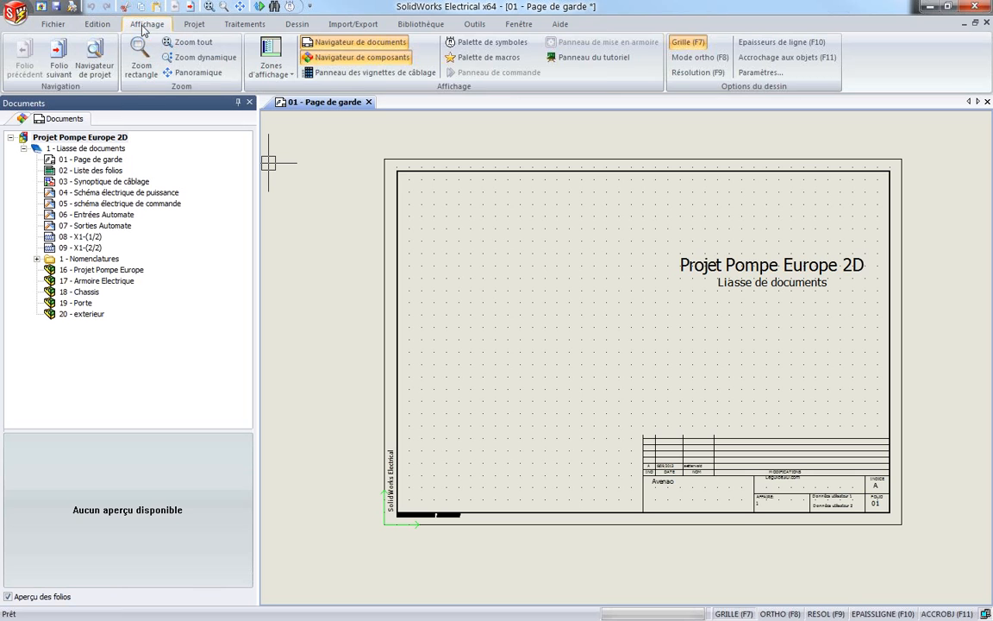
left_click(192, 25)
left_click(244, 24)
left_click(296, 26)
left_click(341, 25)
left_click(405, 25)
left_click(475, 25)
left_click(518, 24)
left_click(561, 25)
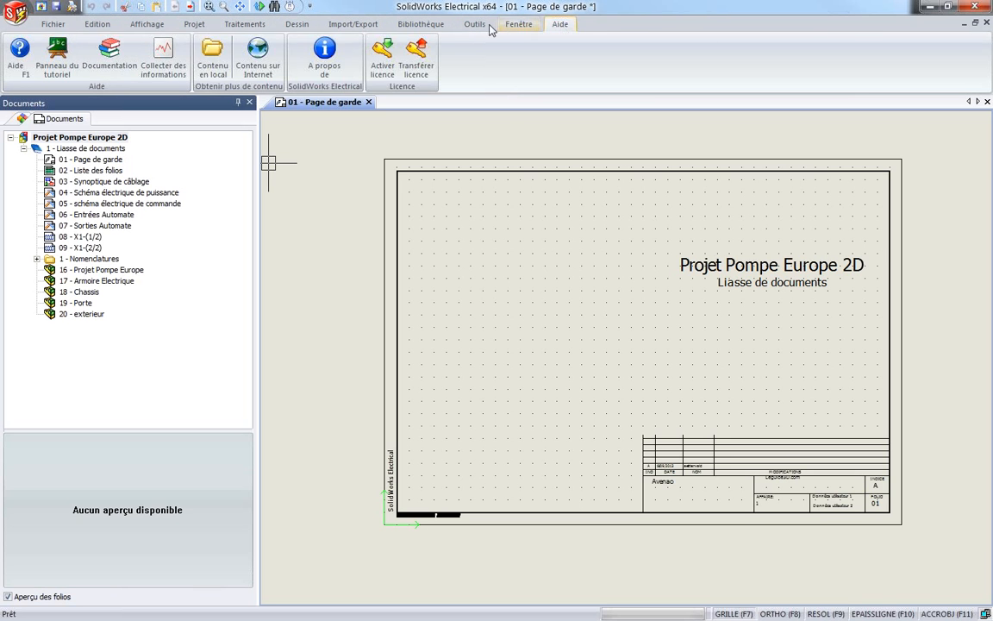
- Review the file, edit, view, project, processing, drawing and import/export commands again, finishing with the project management commands
left_click(53, 24)
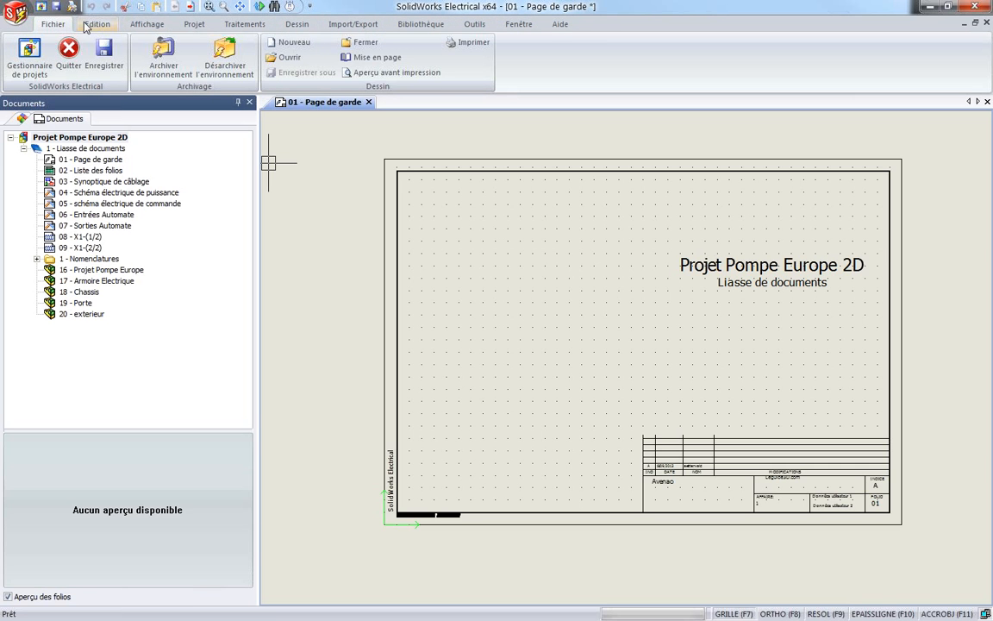
left_click(89, 26)
left_click(146, 26)
left_click(192, 26)
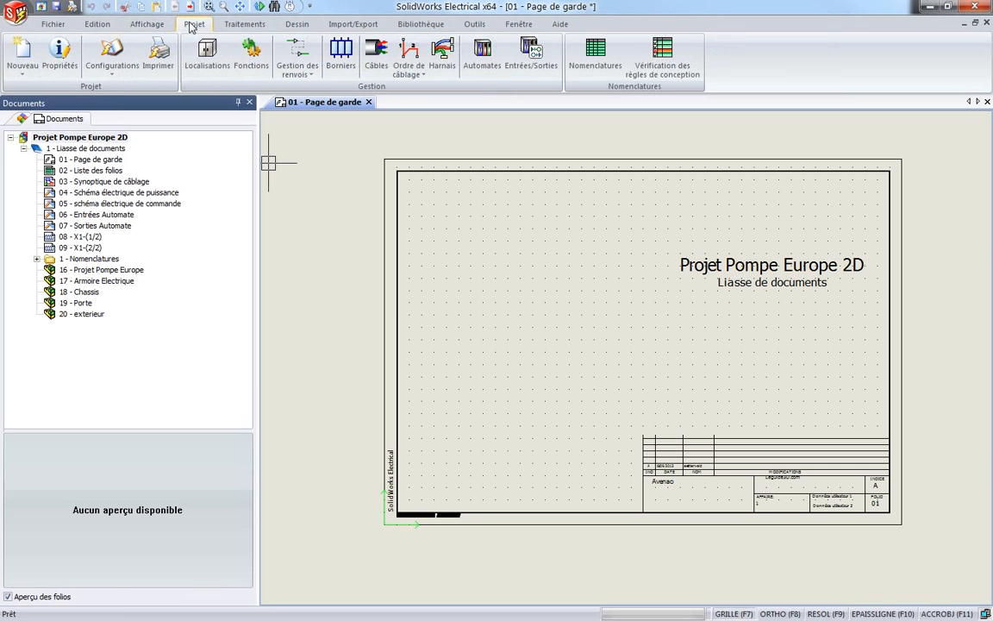
left_click(222, 25)
left_click(193, 25)
left_click(225, 25)
left_click(295, 25)
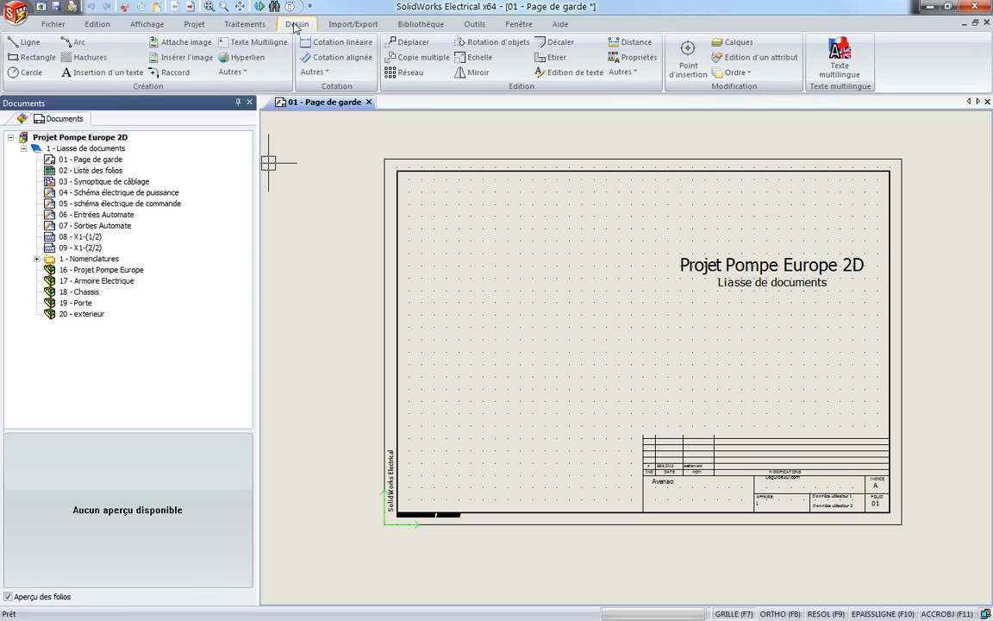
left_click(341, 25)
left_click(181, 25)
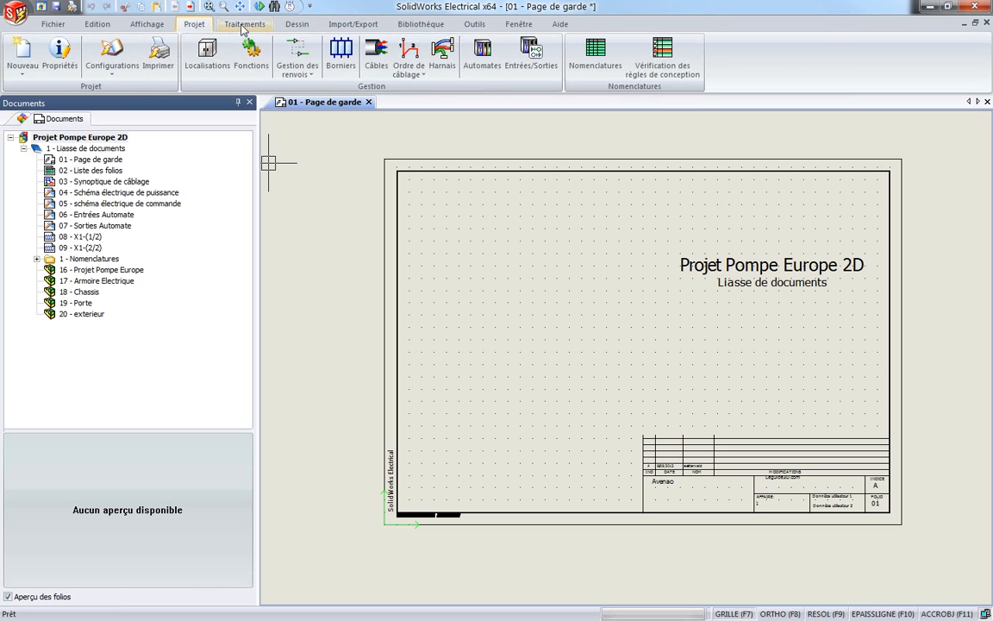
left_click(243, 26)
left_click(201, 25)
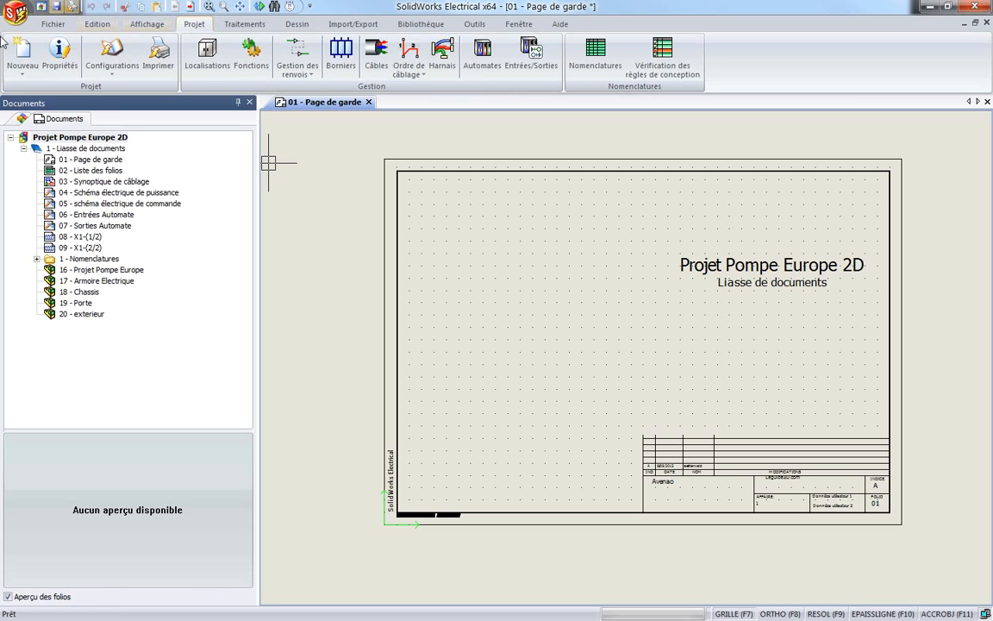
- Preview the cover page of Projet Pompe Europe 2D and collapse that project's document tree
left_click(71, 138)
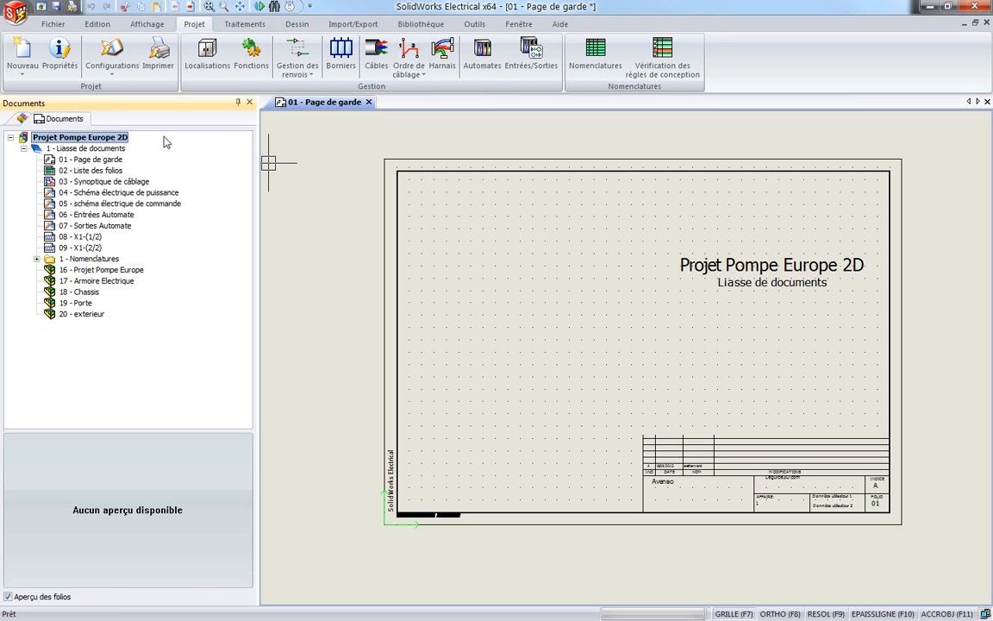
left_click(97, 161)
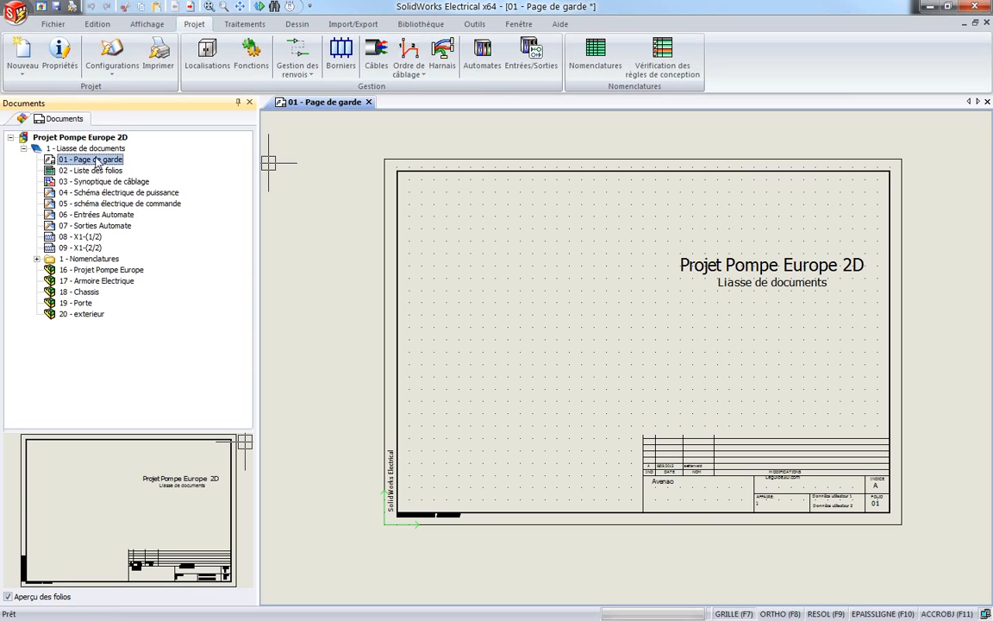
left_click(11, 138)
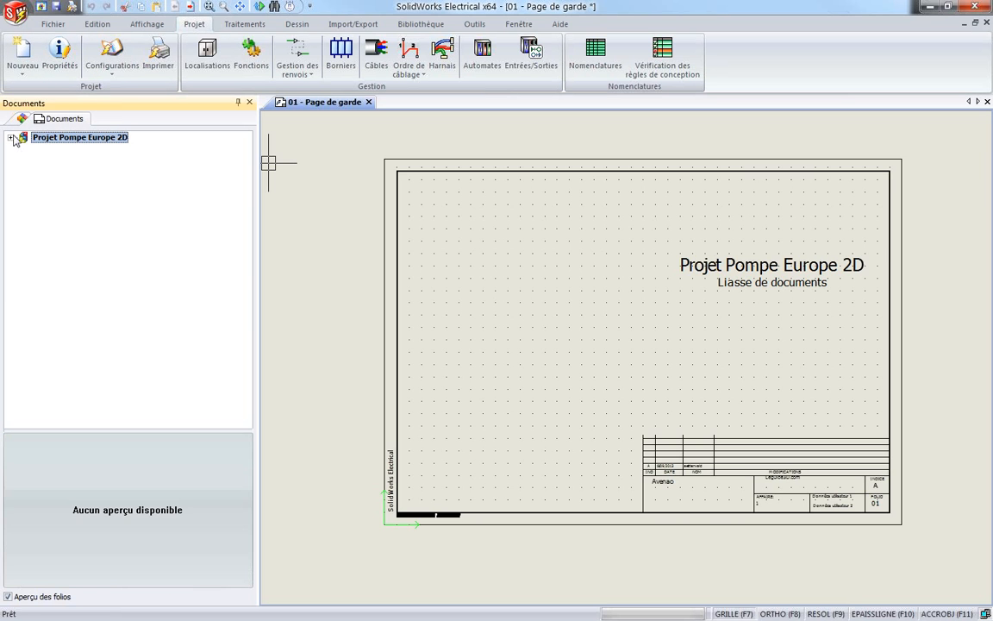
left_click(22, 52)
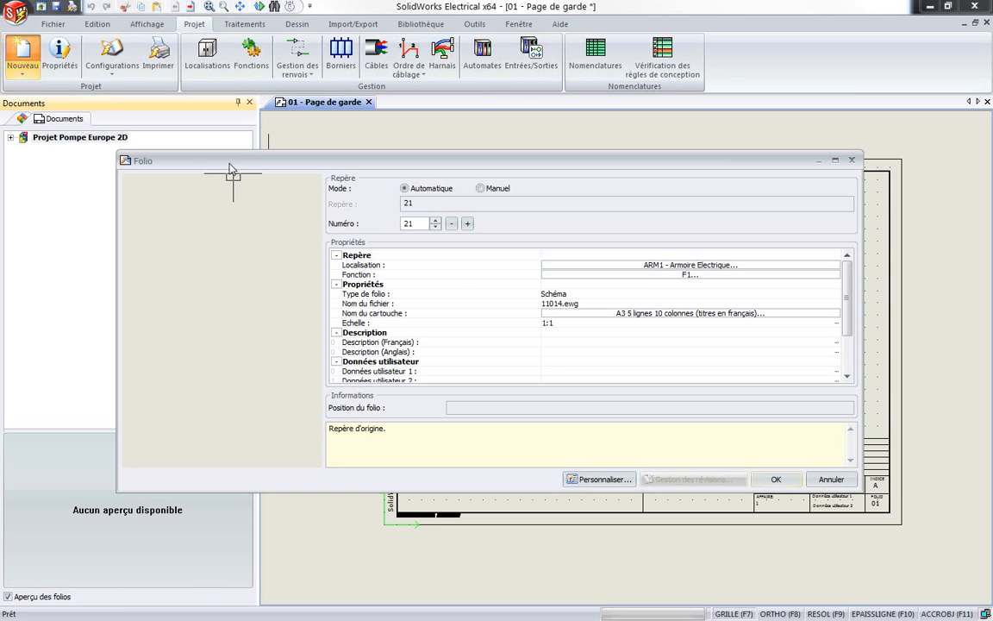
left_click(830, 479)
left_click(23, 72)
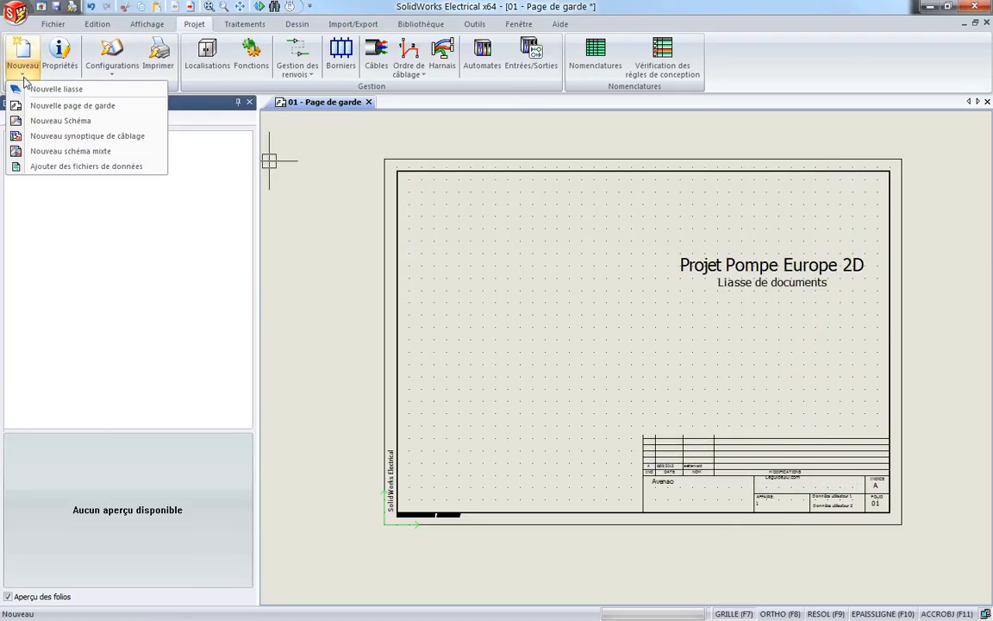
left_click(52, 90)
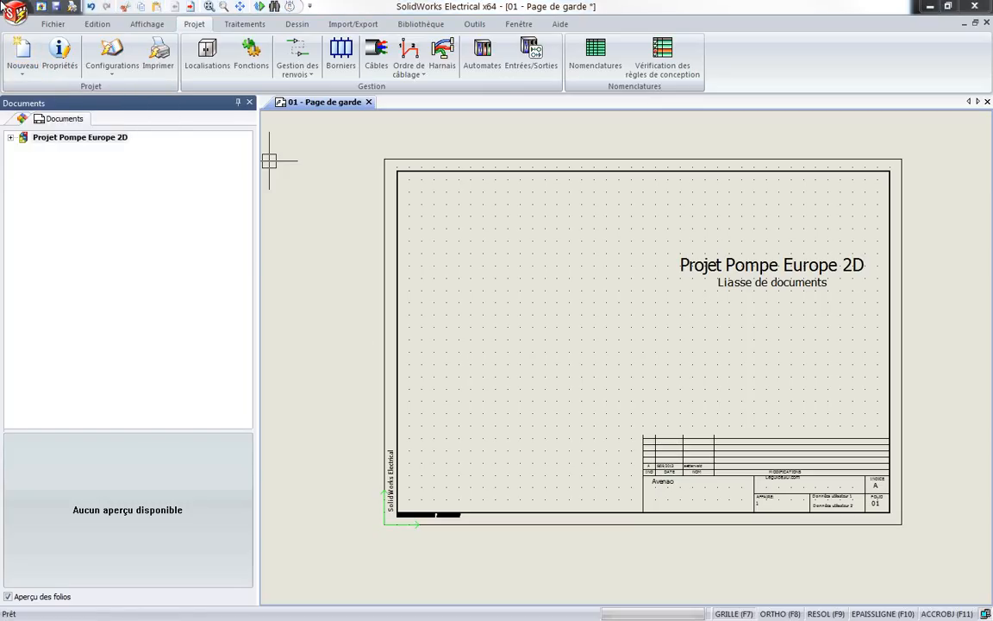
- Open the project manager and start a new project based on the IEC template
left_click(59, 22)
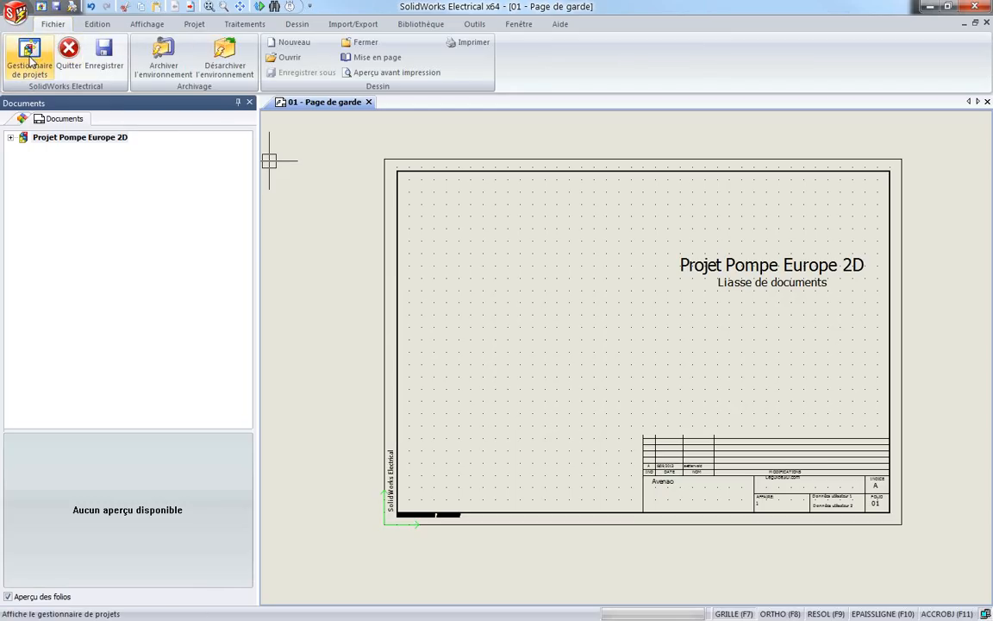
left_click(30, 58)
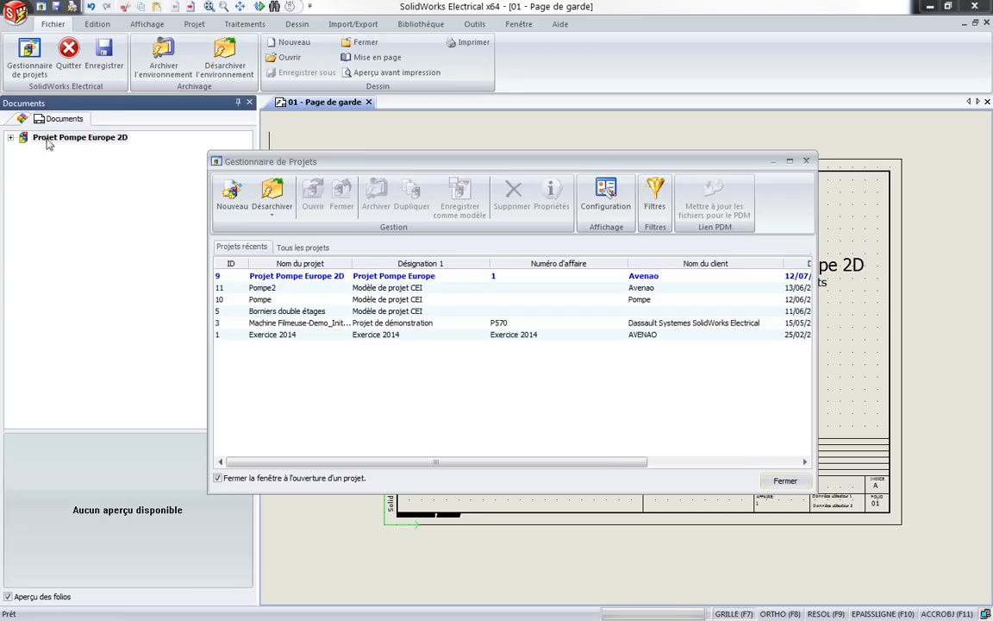
left_click(233, 195)
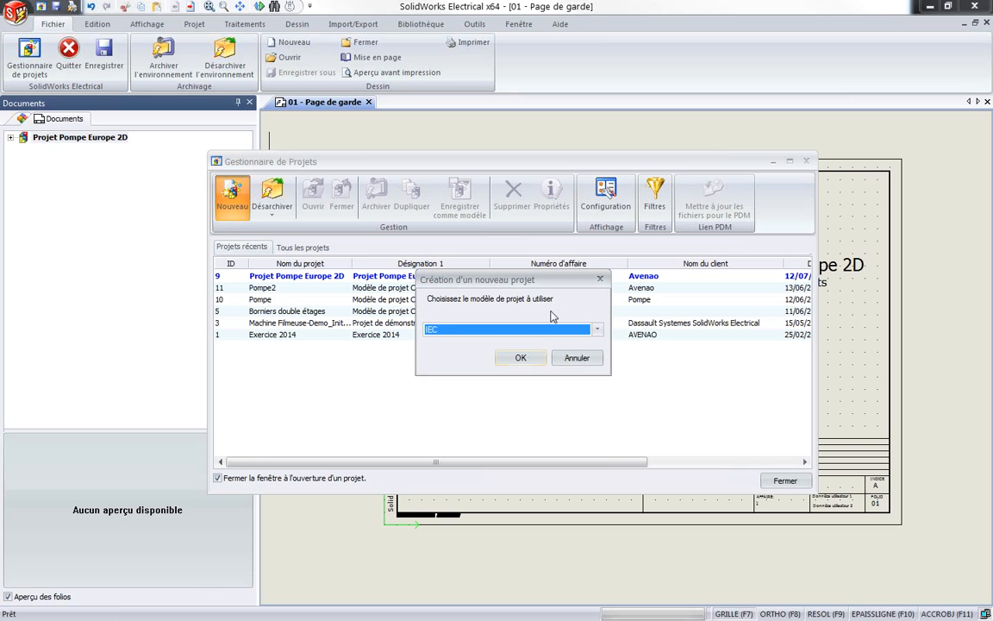
left_click(594, 330)
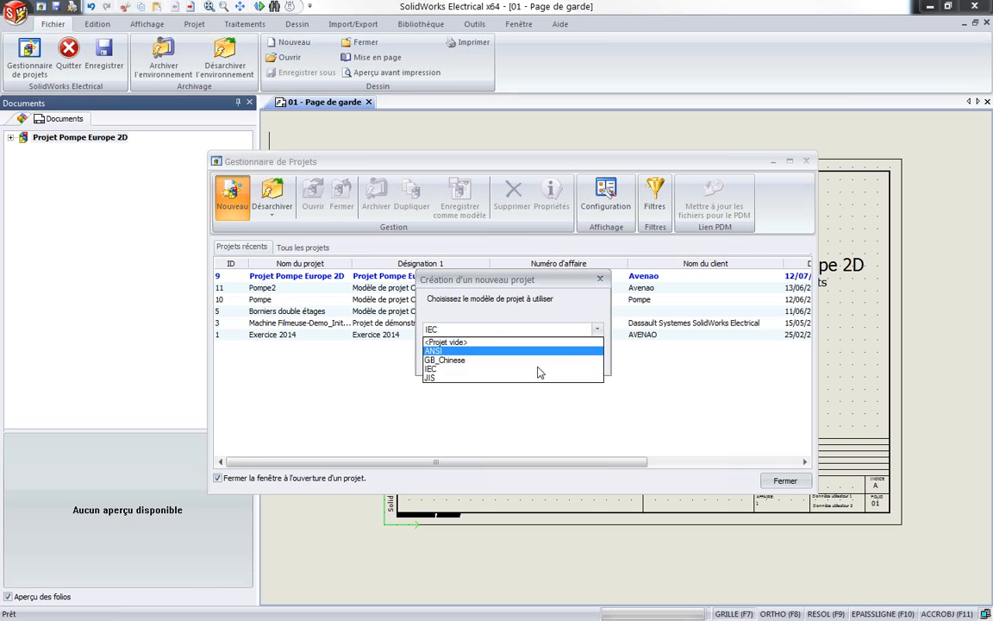
left_click(438, 369)
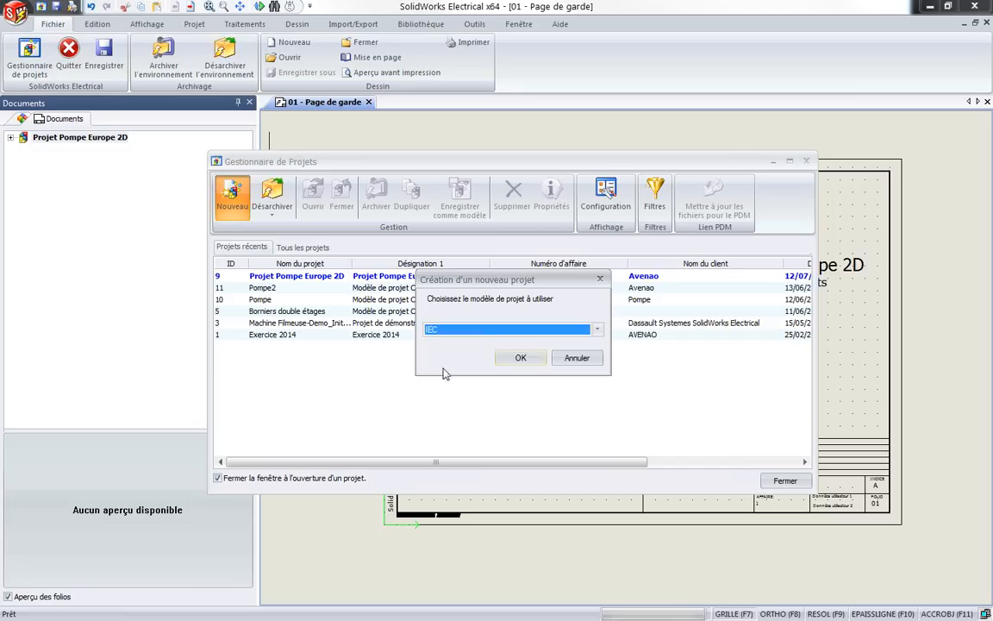
left_click(519, 357)
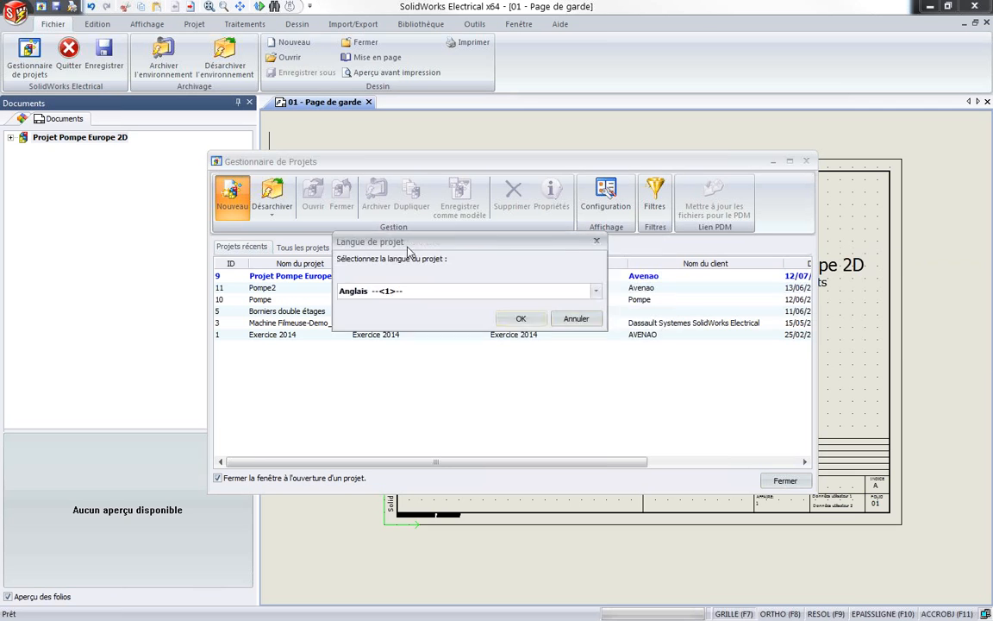
- Set the new project's language to Français
left_click(576, 401)
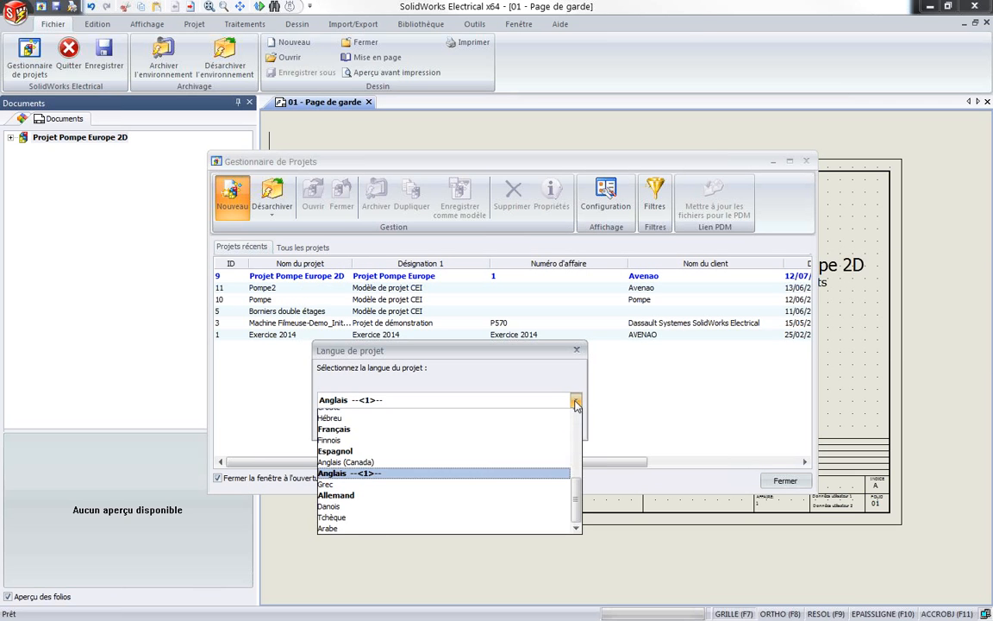
left_click(376, 438)
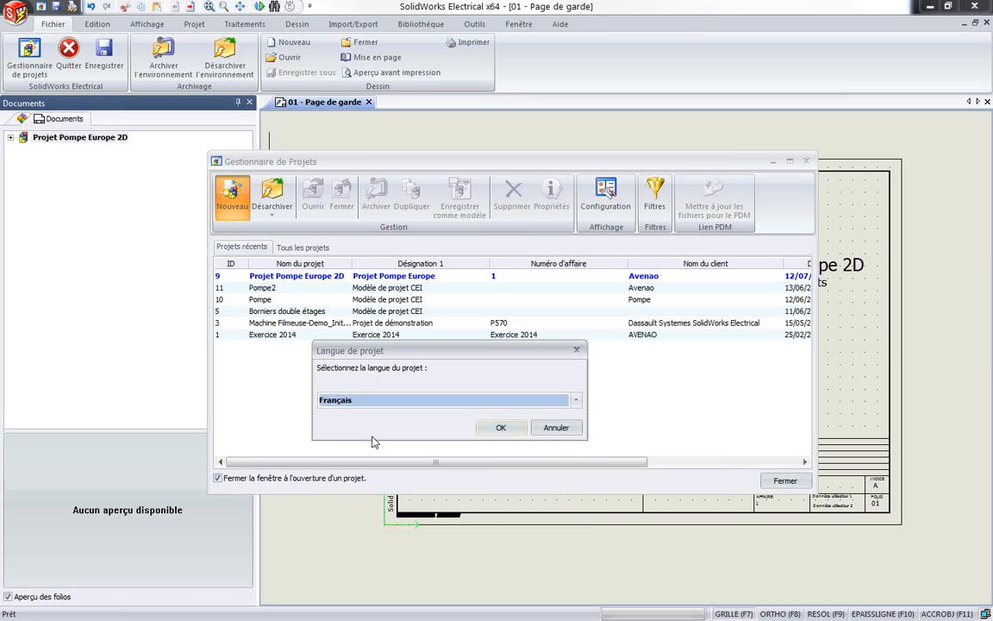
left_click(498, 429)
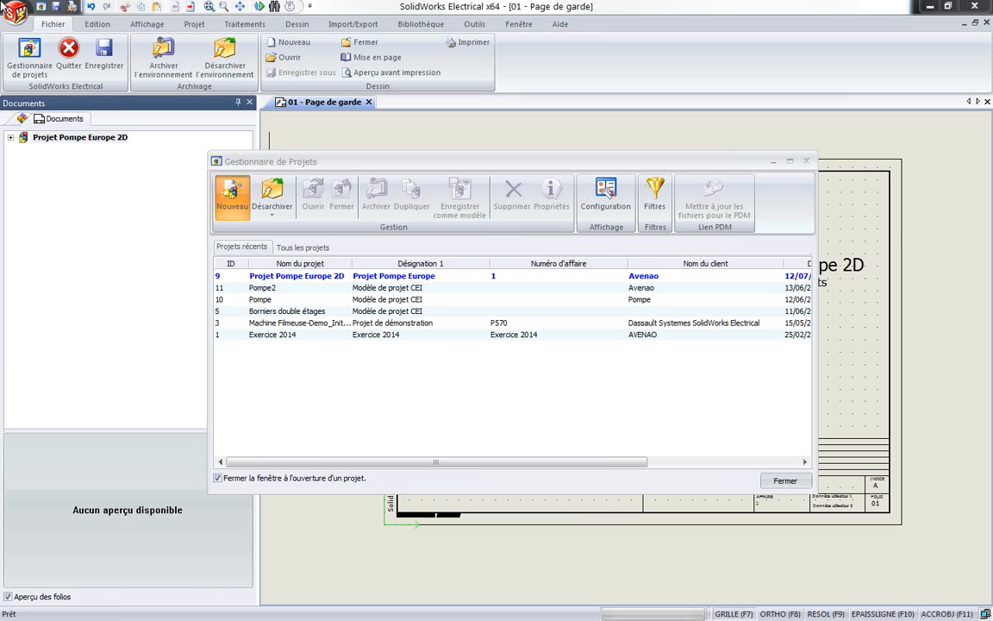
- Name the project "Présentation Solidworks electrical" and create it, leaving the contract number and client fields empty
left_click_drag(487, 219, 366, 208)
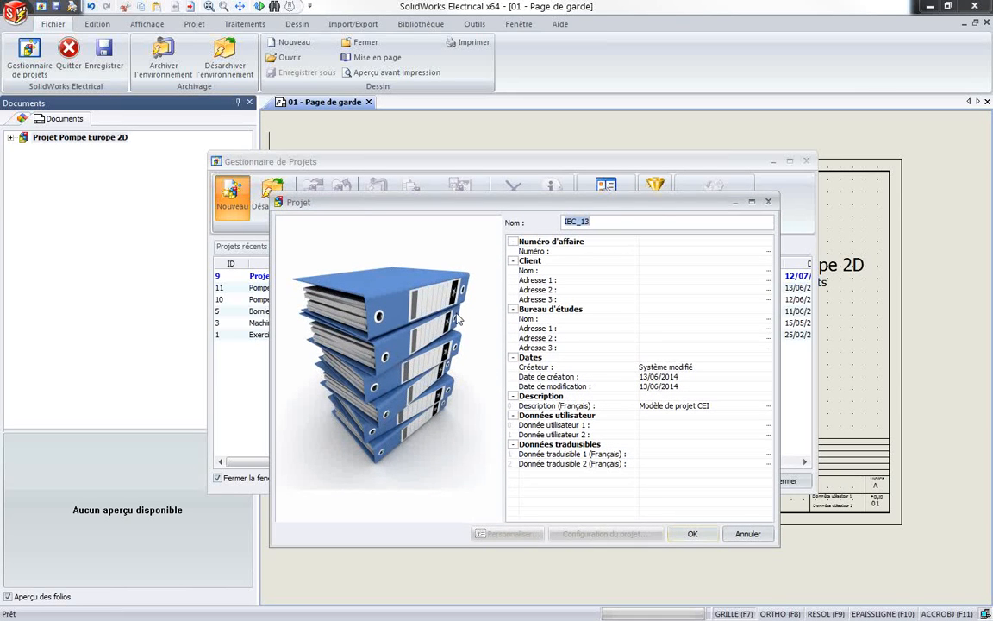
left_click_drag(596, 221, 542, 218)
type("Présentation Solidworks electrical")
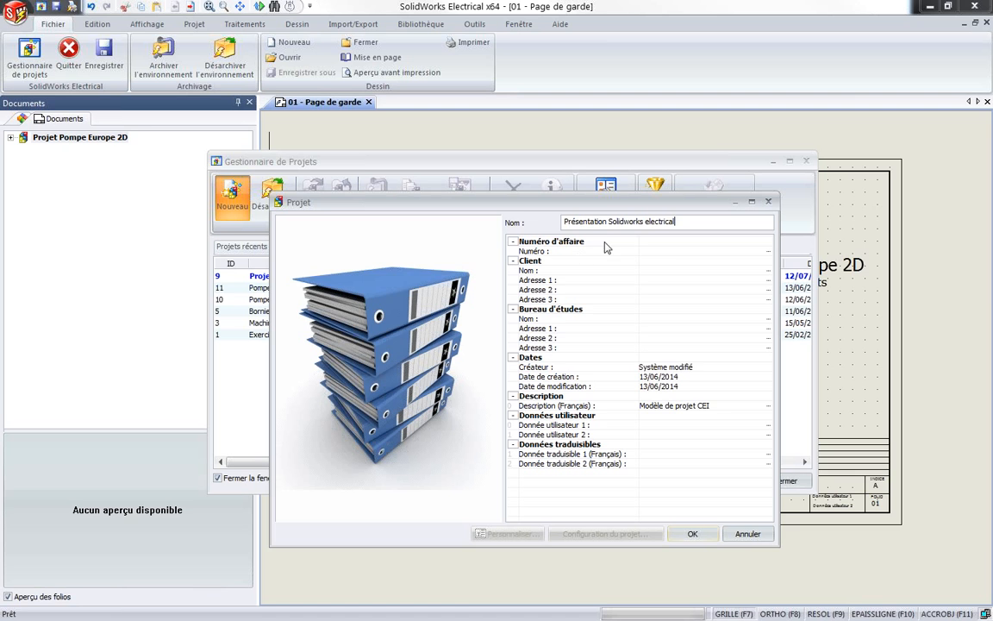
left_click(662, 243)
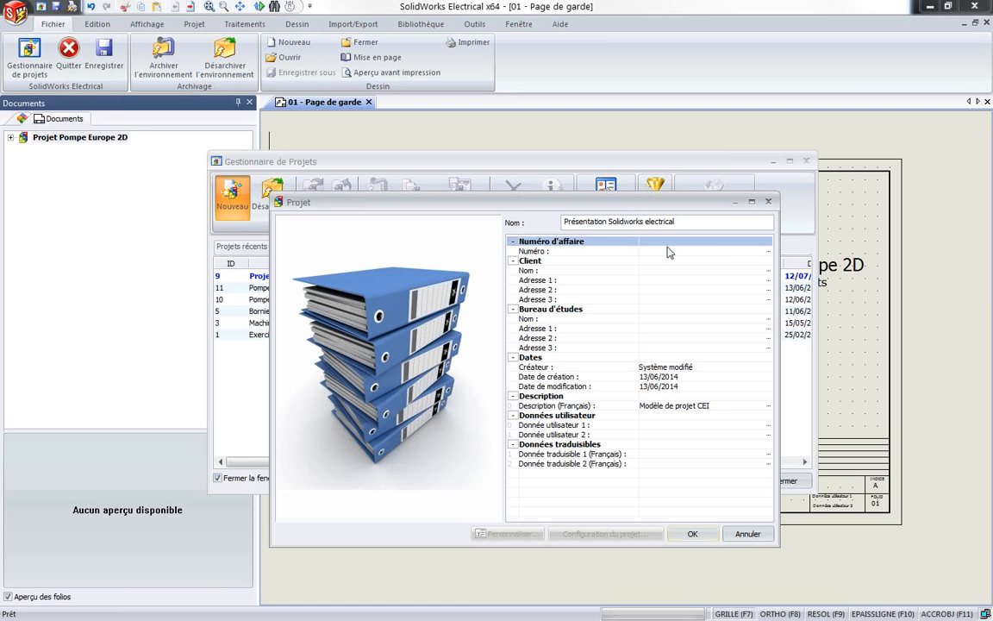
left_click(660, 260)
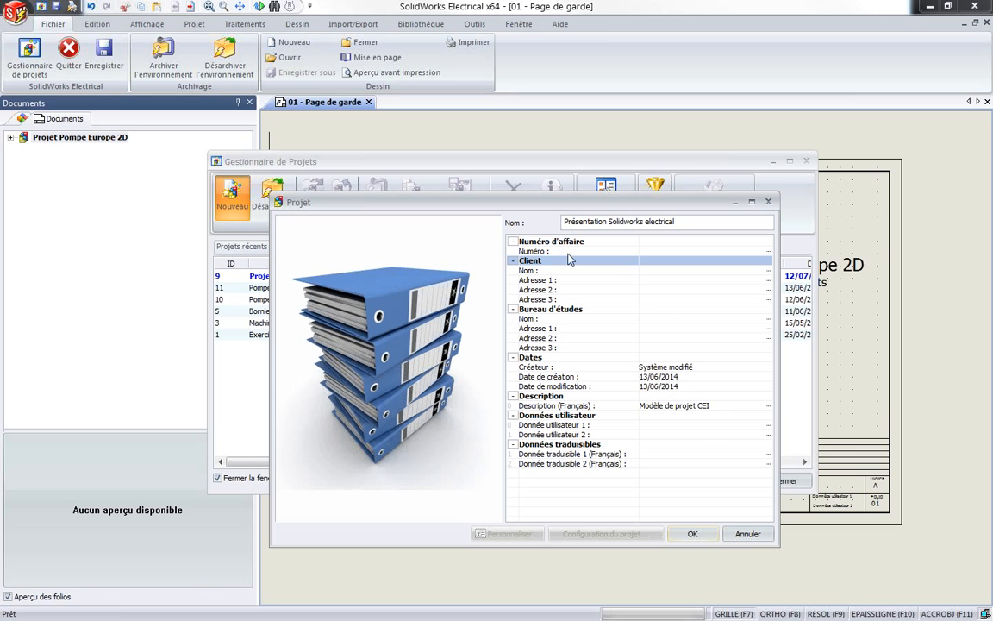
left_click(660, 251)
left_click(692, 534)
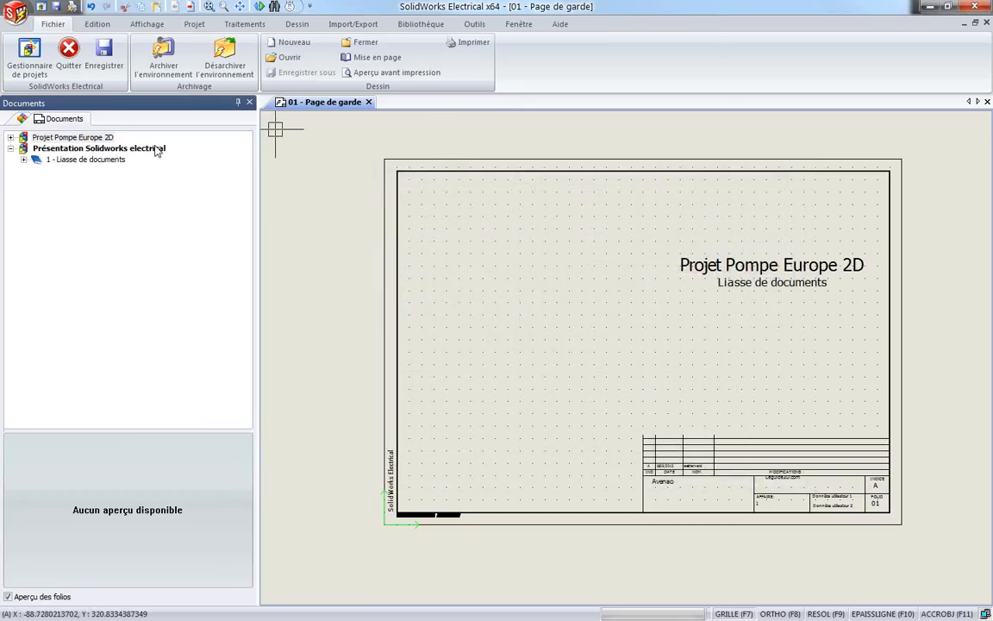
- Open the cover page in the new project's document set, and open the folio list to examine its table up close
left_click(23, 159)
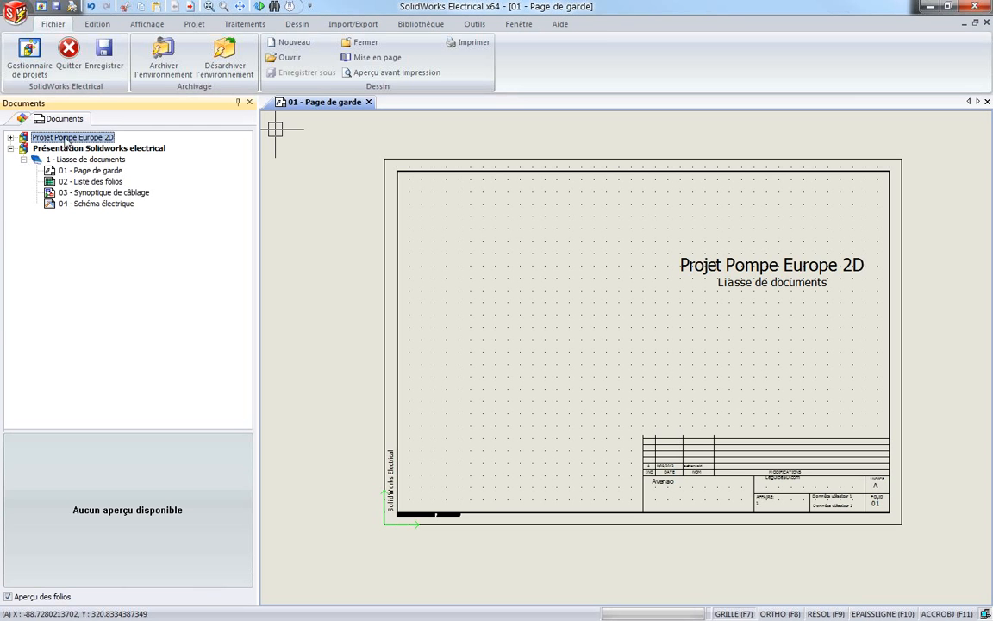
double_click(91, 171)
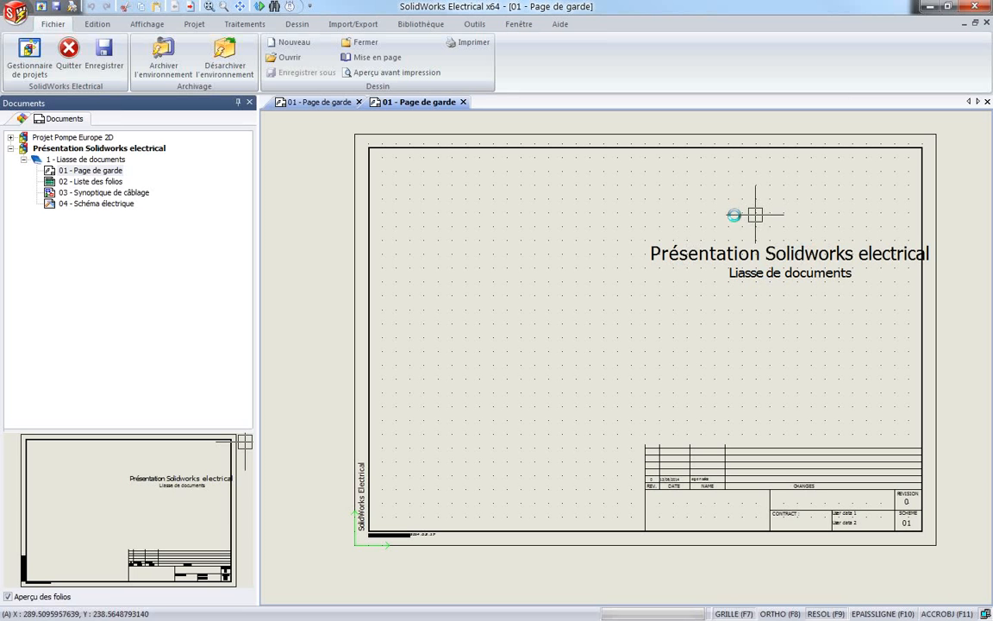
double_click(93, 182)
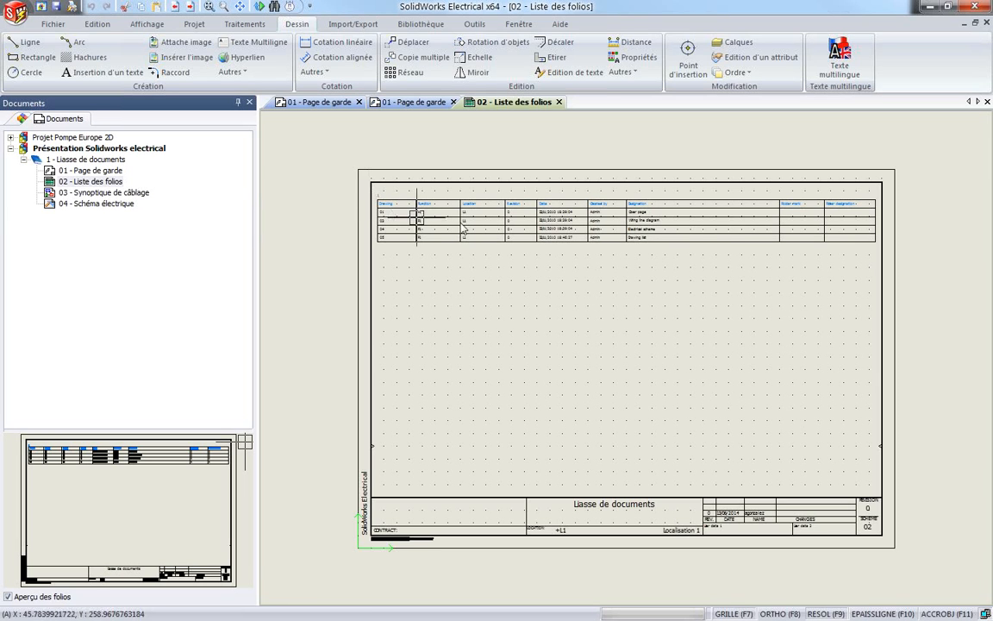
scroll(632, 222, "up", 3)
scroll(421, 251, "down", 4)
scroll(450, 215, "up", 5)
middle_click_drag(529, 233, 346, 243)
scroll(795, 252, "up", 1)
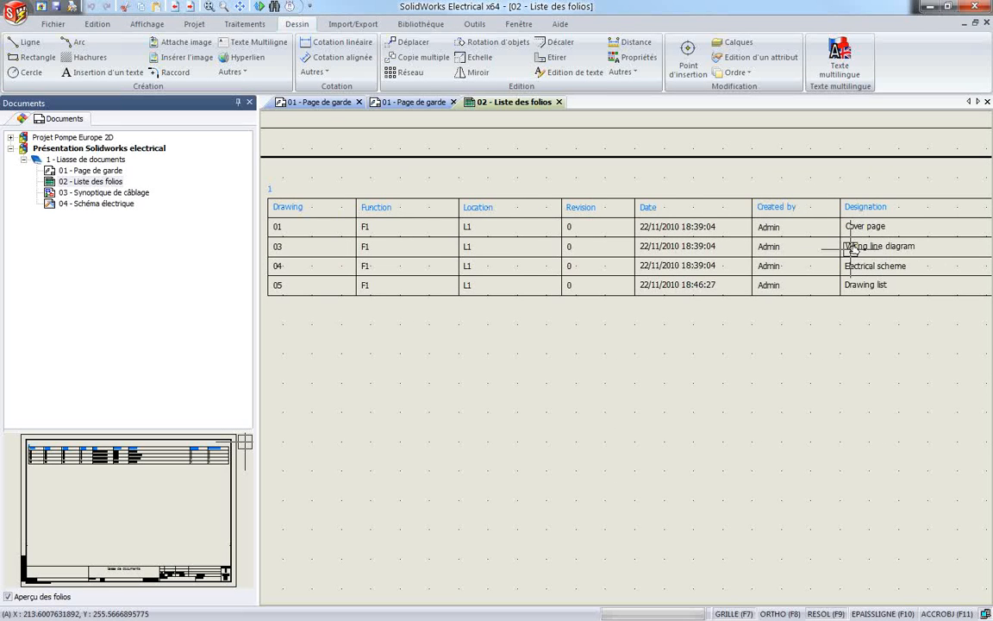
- Open 03 - Synoptique de câblage of the new project, and switch the expanded document tree to Projet Pompe Europe 2D
scroll(893, 252, "down", 3)
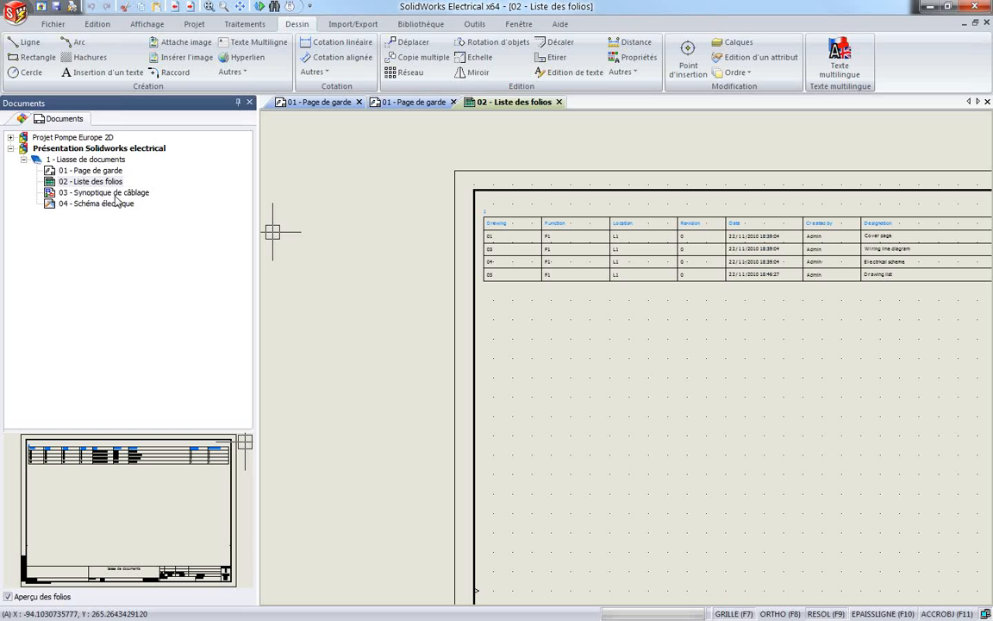
double_click(112, 193)
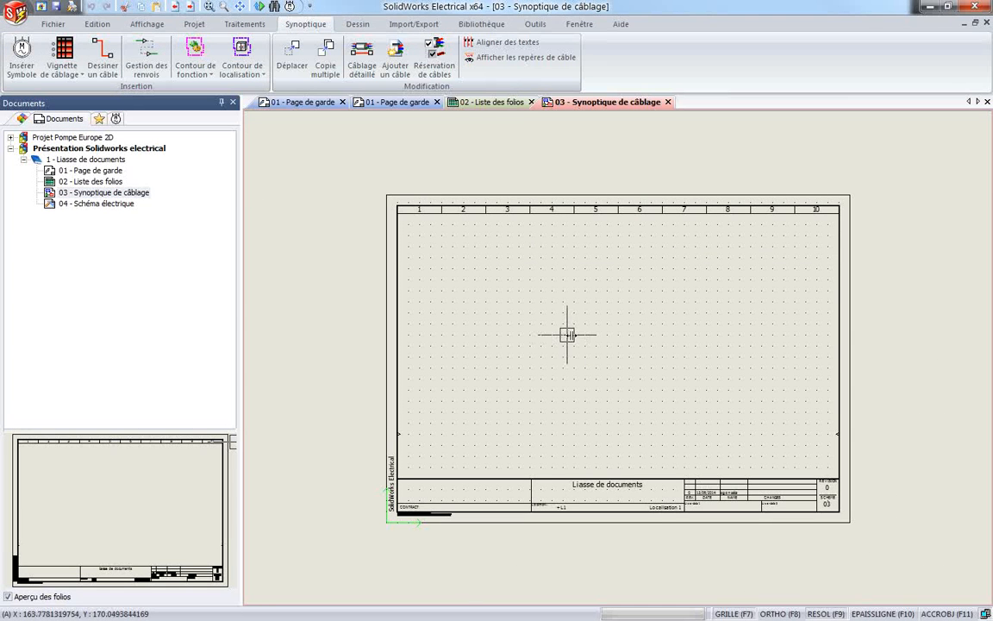
left_click(11, 148)
left_click(11, 138)
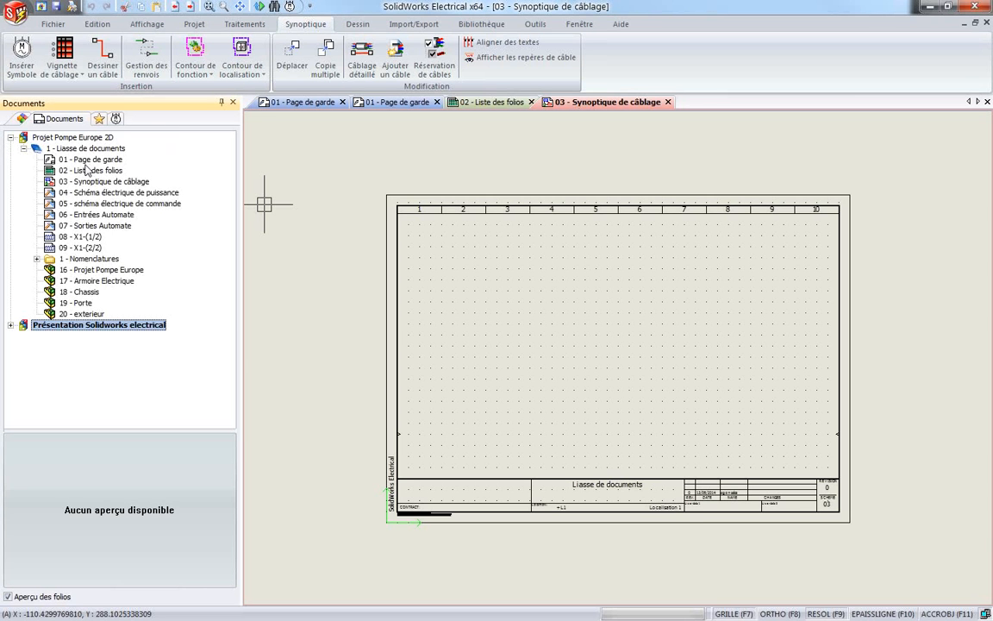
- Open the cover page and the 02 - Liste des folios document of Projet Pompe Europe 2D
double_click(57, 161)
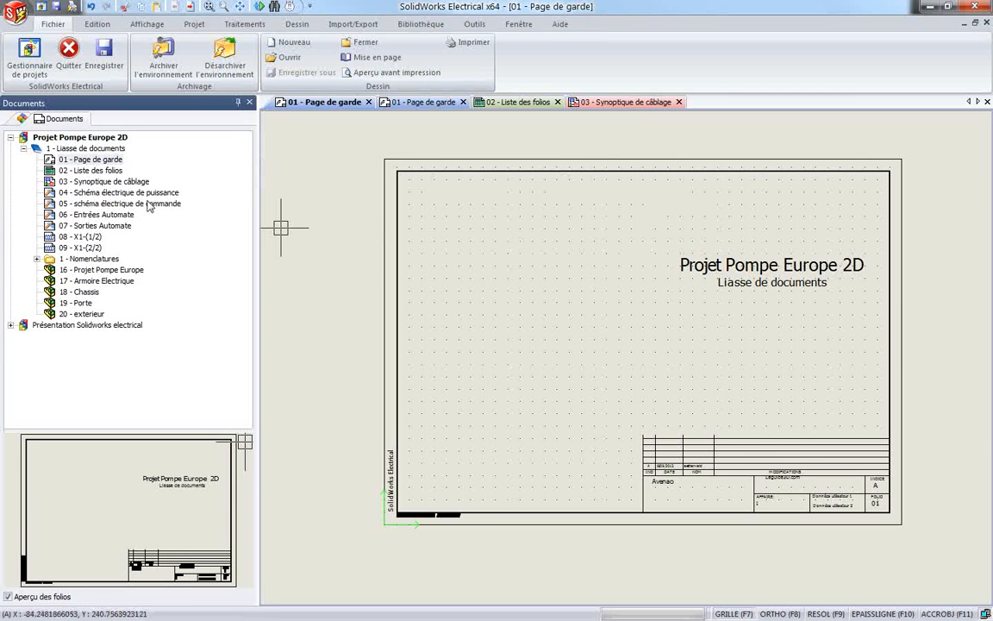
double_click(87, 169)
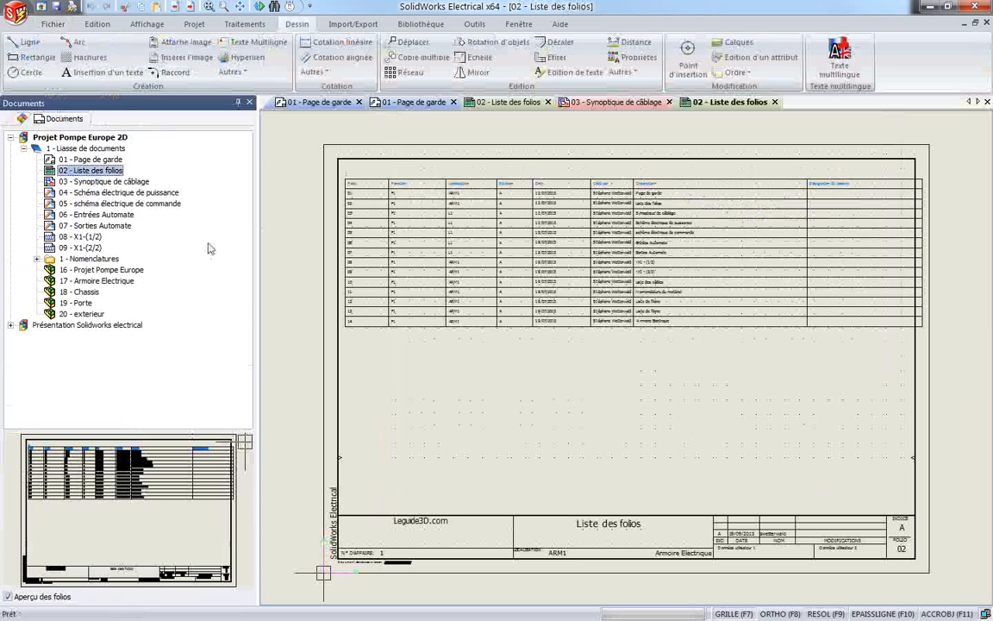
scroll(570, 240, "down", 4)
scroll(554, 235, "up", 5)
scroll(295, 227, "down", 1)
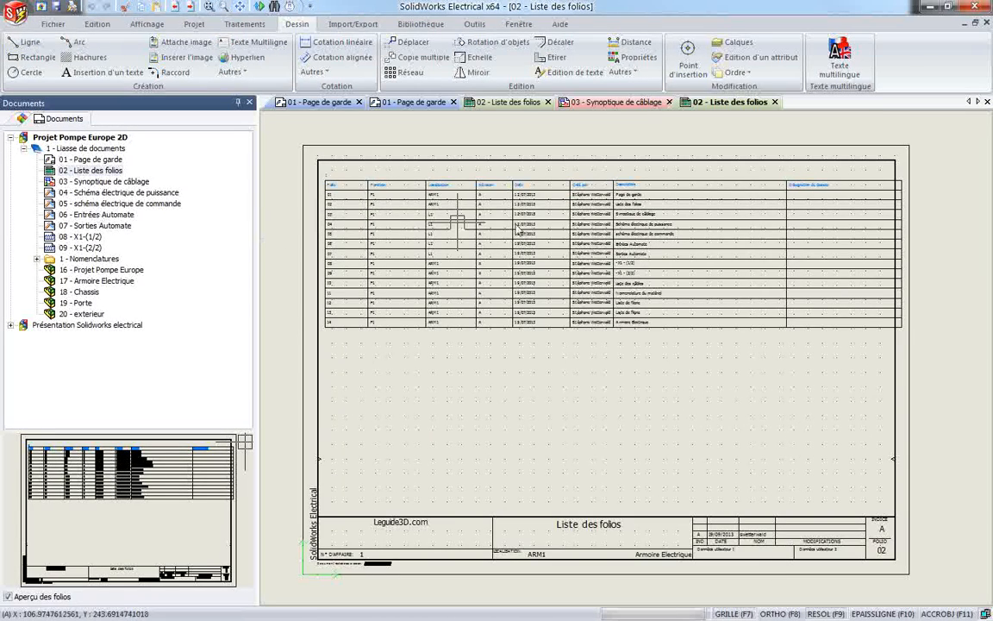
- Open the pump project's 03 - Synoptique de câblage, and open 04 - Schéma électrique de puissance to view its motor circuits
double_click(86, 182)
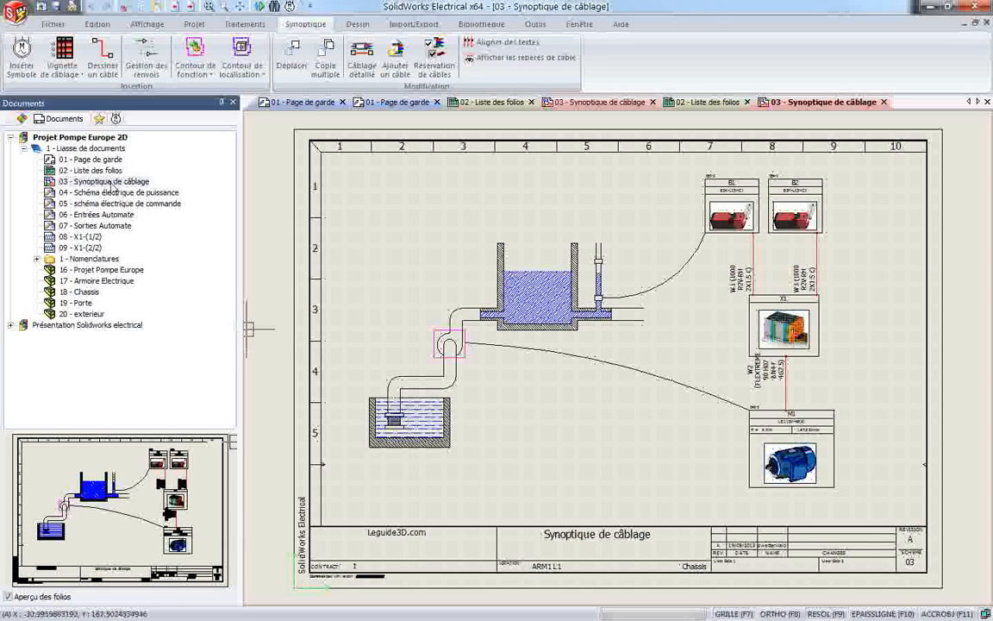
left_click(89, 193)
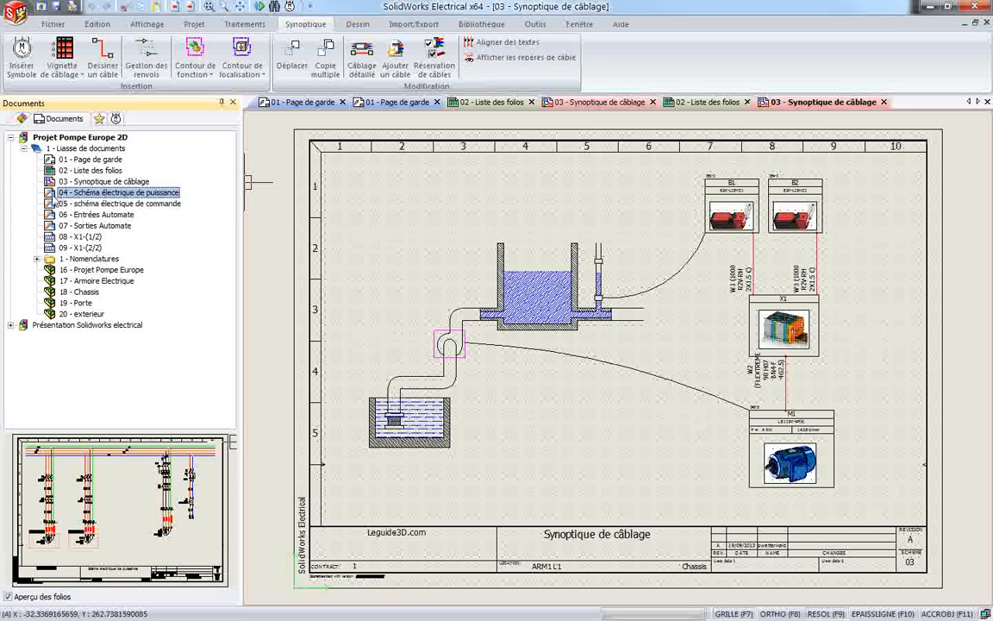
double_click(105, 193)
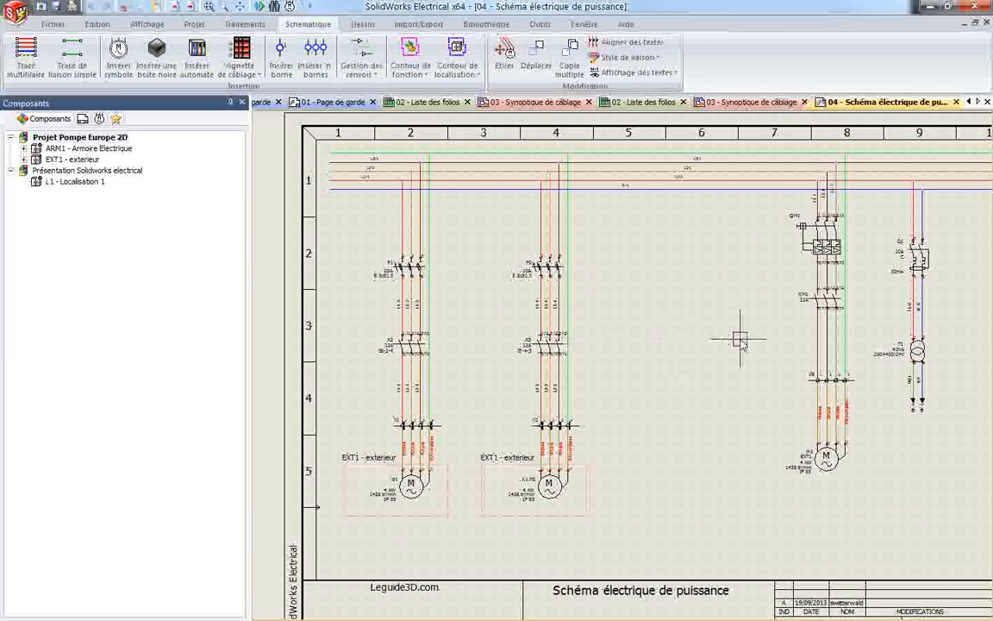
scroll(741, 338, "down", 1)
middle_click_drag(680, 306, 587, 285)
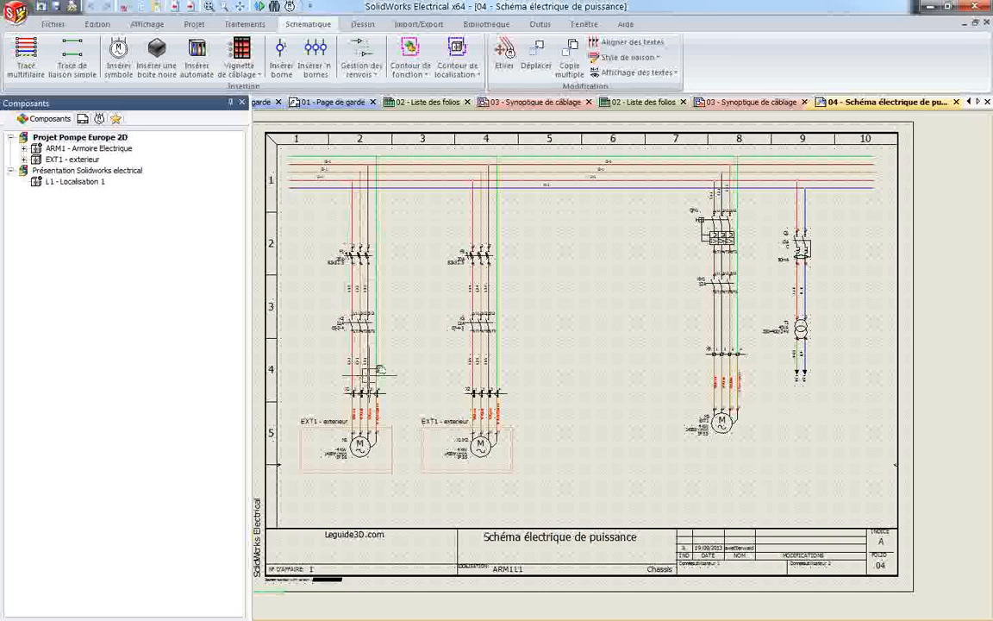
scroll(638, 317, "up", 1)
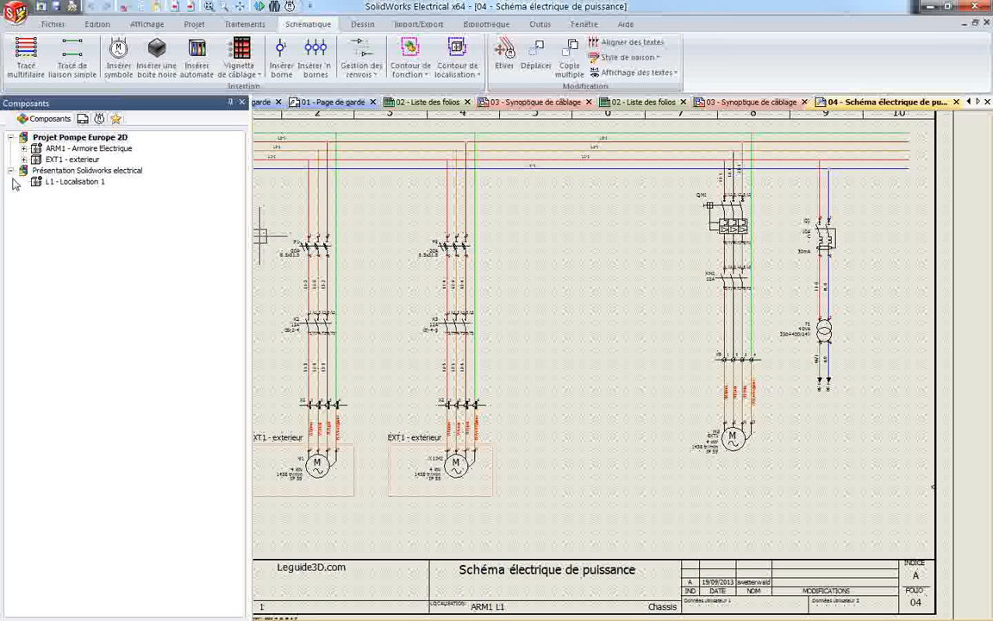
- Return to the project's document list and open 05 - schéma électrique de commande to view the whole control circuit
left_click(82, 119)
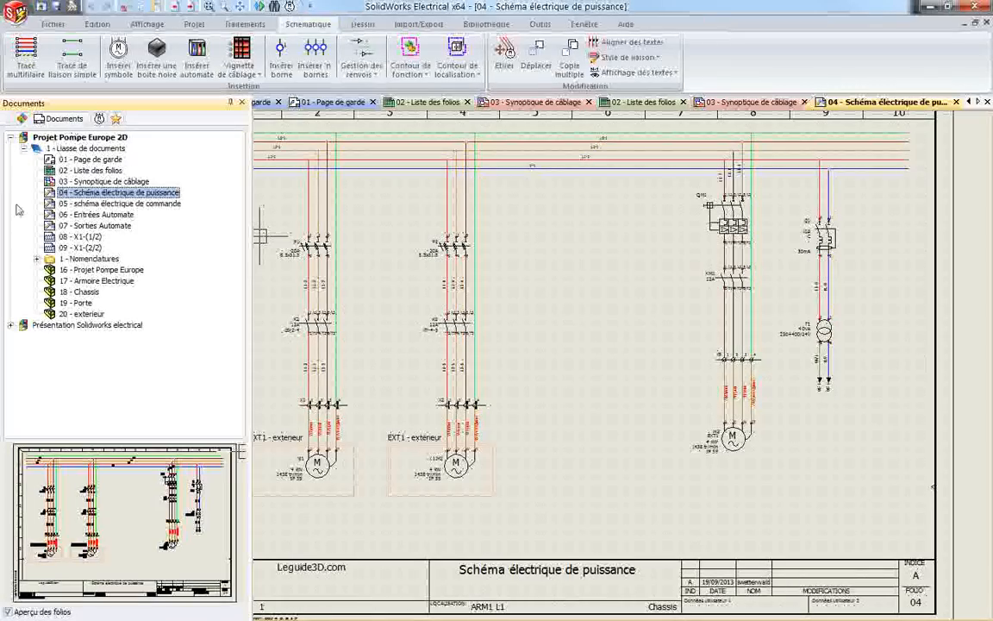
left_click(87, 204, "shift")
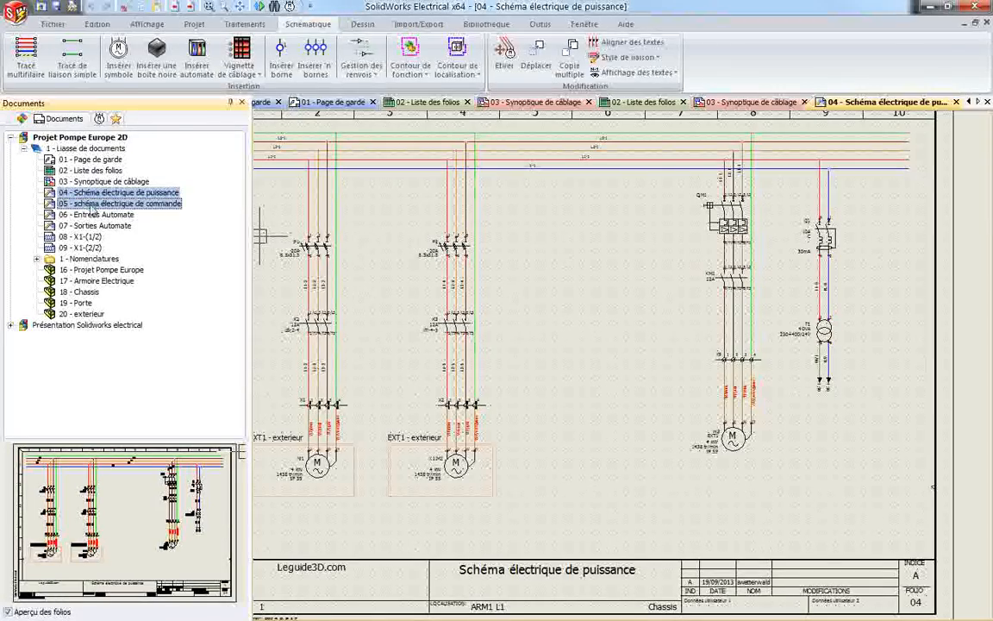
double_click(91, 204)
mouse_move(494, 455)
middle_mouse_down()
mouse_move(480, 399)
mouse_move(504, 366)
mouse_move(508, 381)
middle_mouse_up()
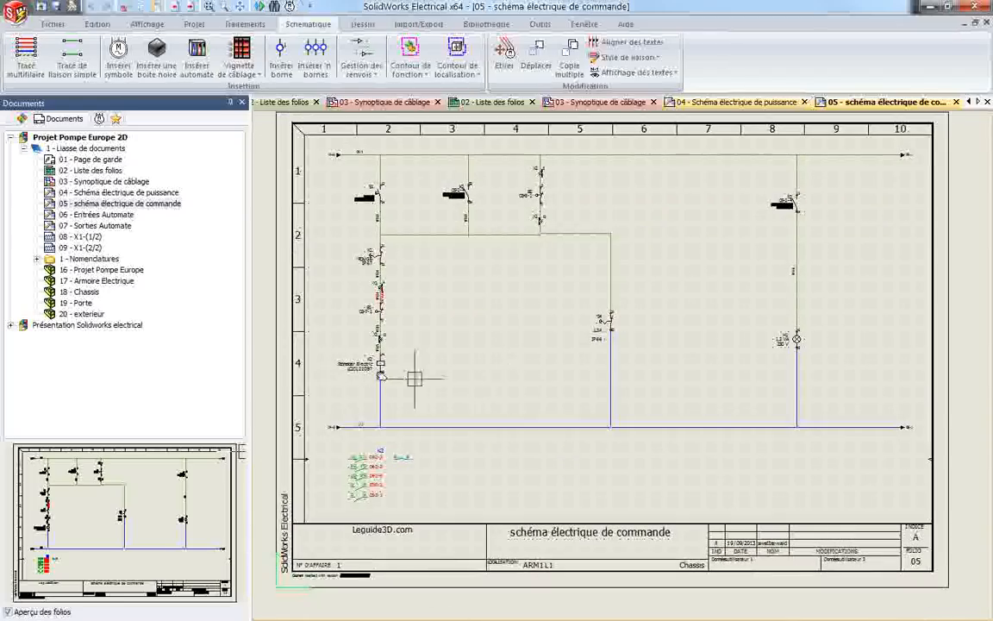
- Open the PLC schematics 06 - Entrées Automate and 07 - Sorties Automate to view the module wiring
double_click(93, 215)
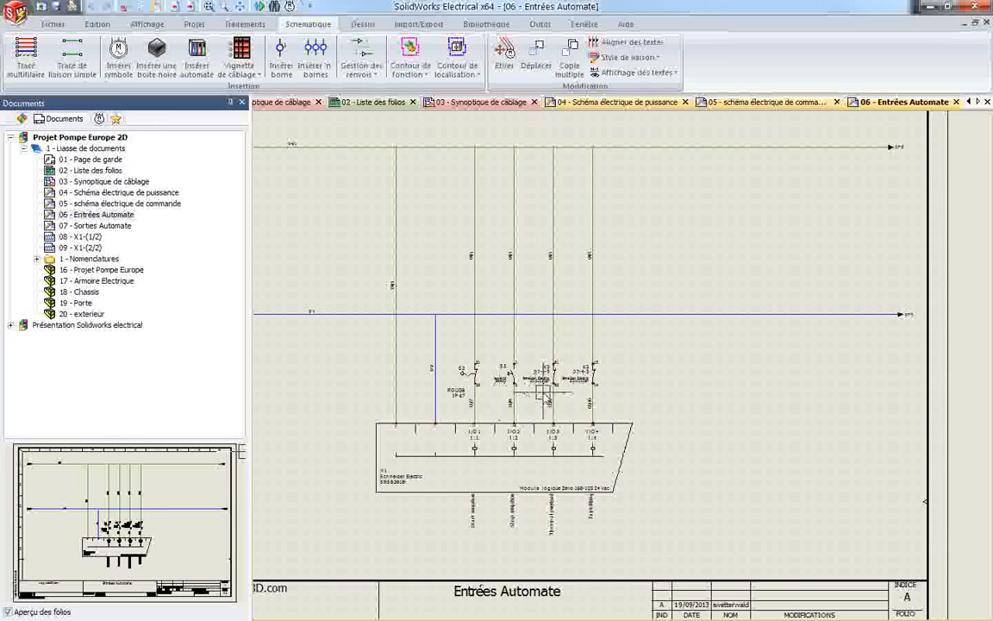
scroll(539, 392, "down", 3)
scroll(455, 377, "up", 1)
scroll(455, 377, "up", 5)
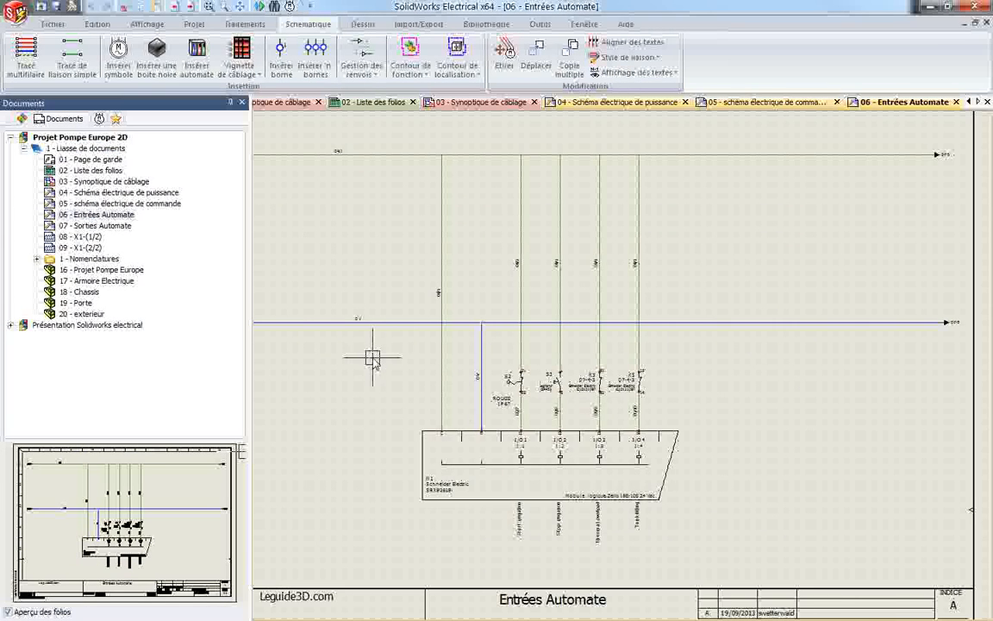
scroll(438, 338, "up", 2)
scroll(543, 331, "down", 4)
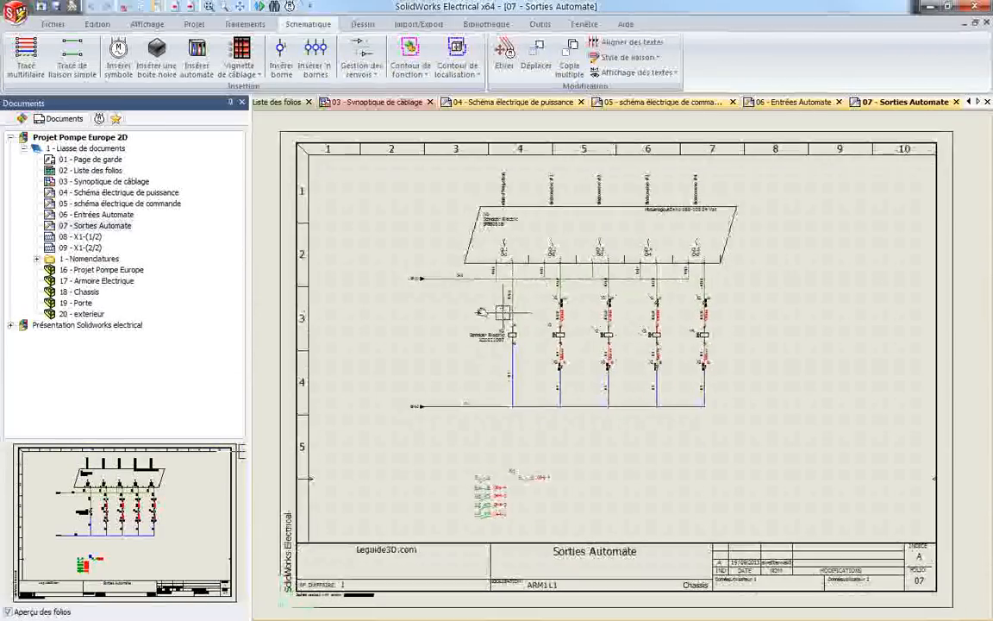
- Open the two terminal strip drawings, 08 - X1-(1/2) and 09 - X1-(2/2)
left_click(64, 238)
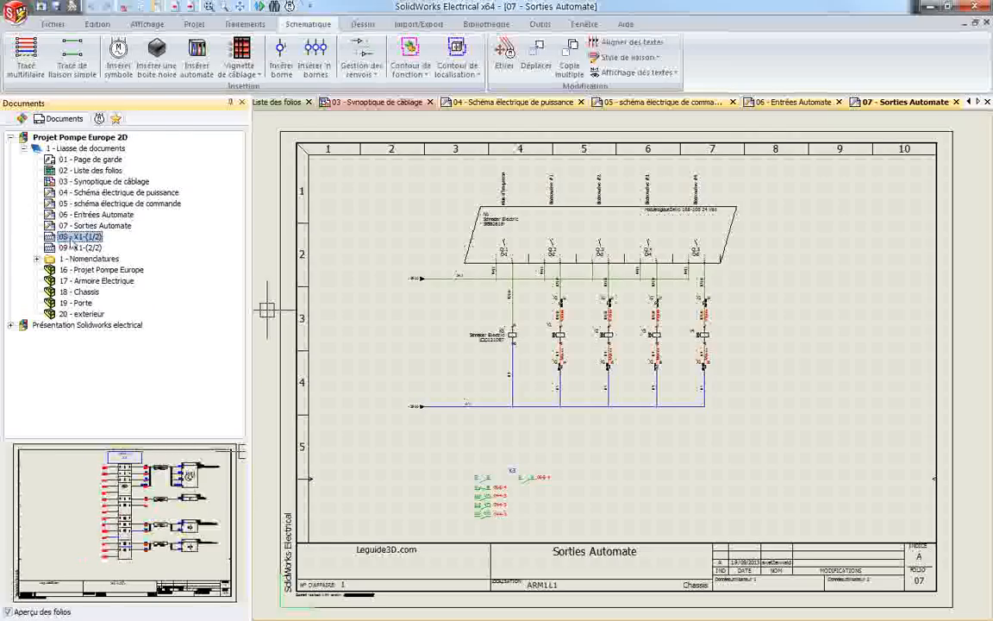
scroll(627, 348, "down", 2)
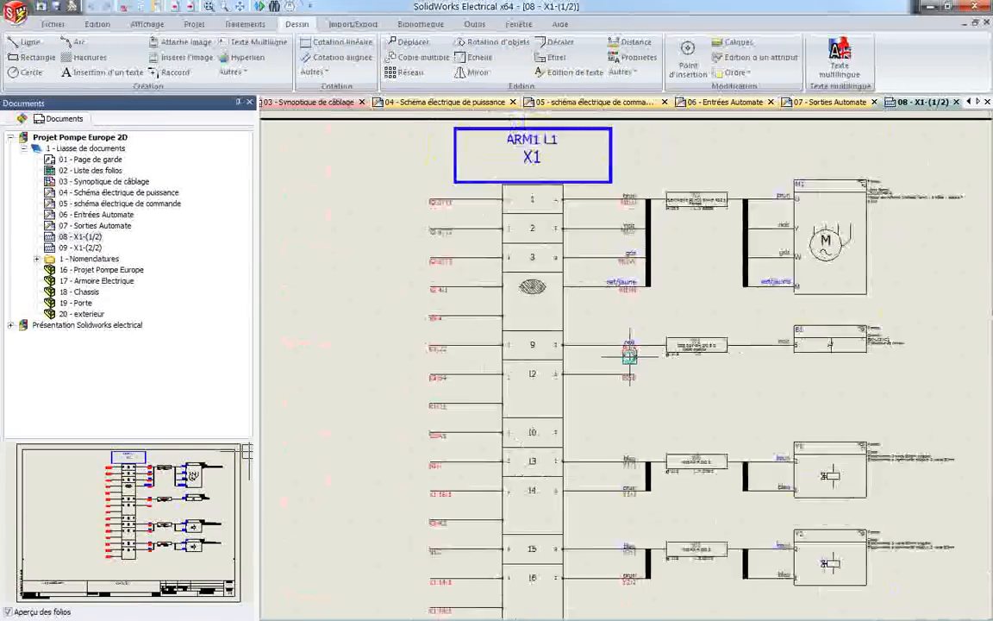
middle_click_drag(616, 389, 570, 376)
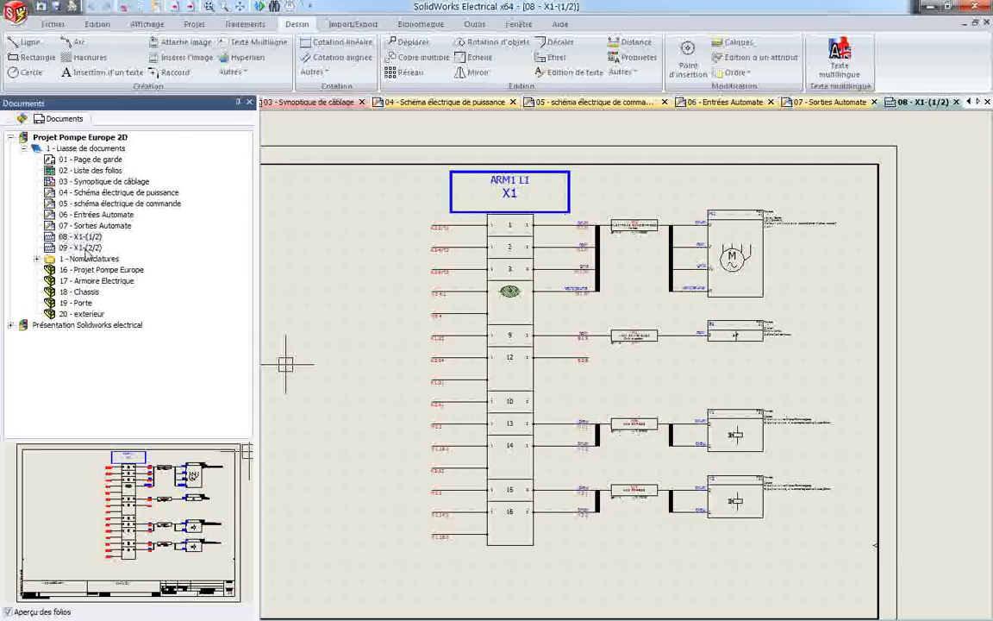
double_click(84, 248)
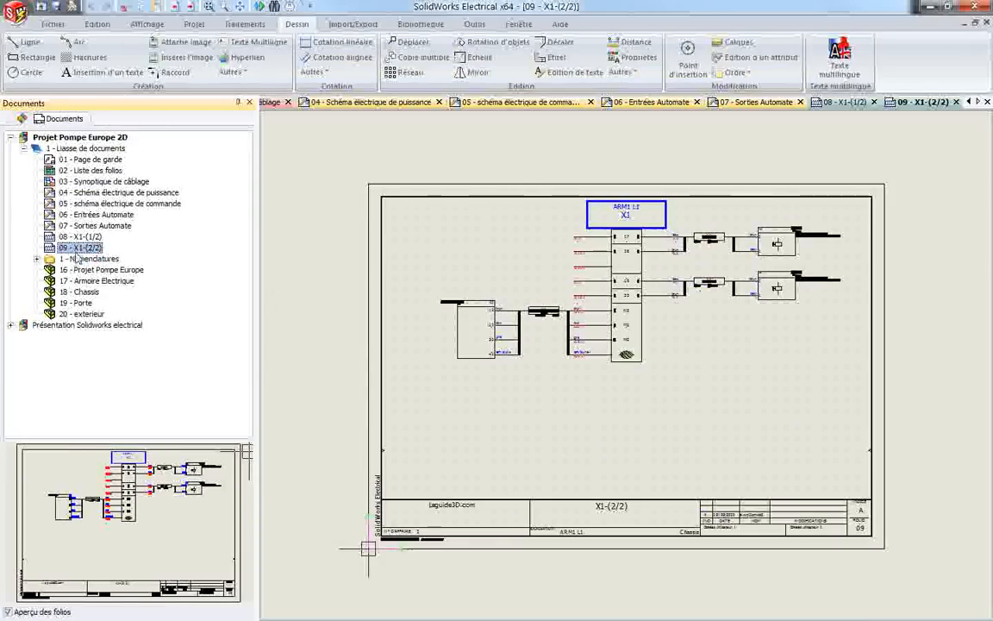
- Expand the 1 - Nomenclatures folder and open 11 - Liste des câbles
left_click(74, 259)
left_click(36, 259)
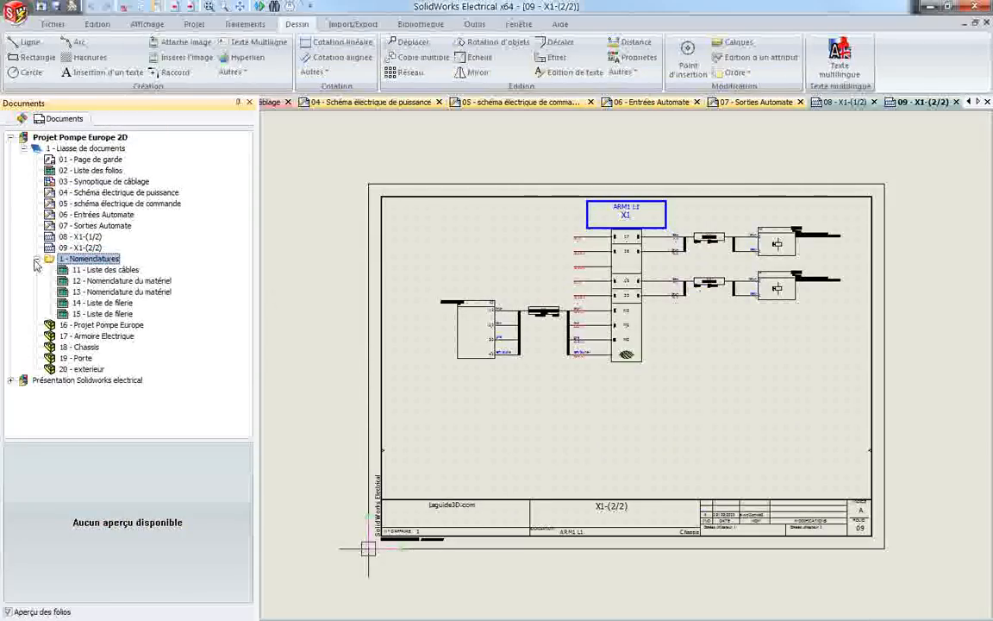
left_click(92, 271)
double_click(92, 271)
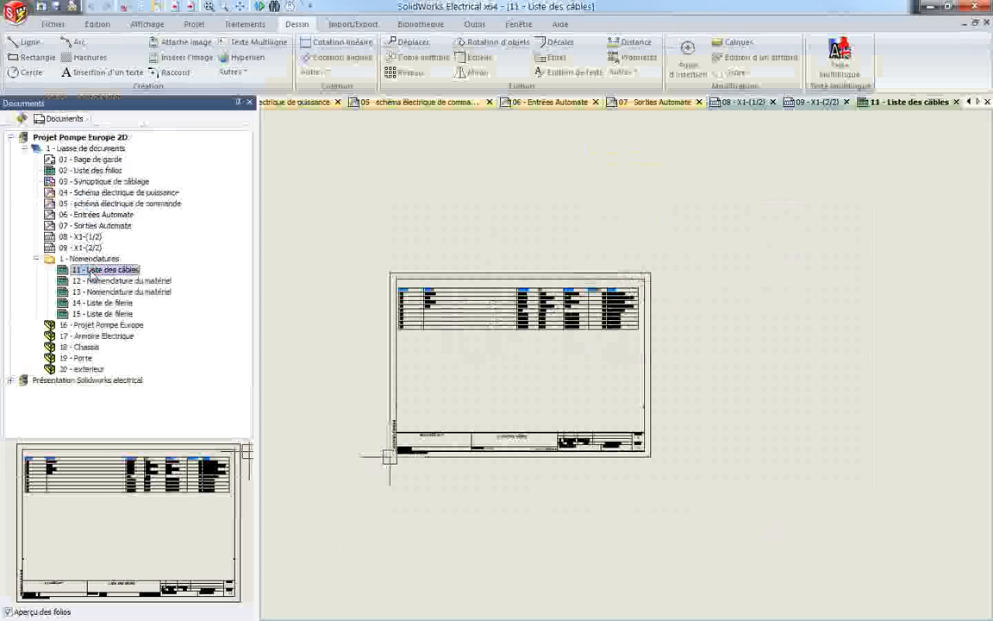
- Examine the cable list's routing, origin, destination, length and reference columns up close
scroll(513, 317, "up", 4)
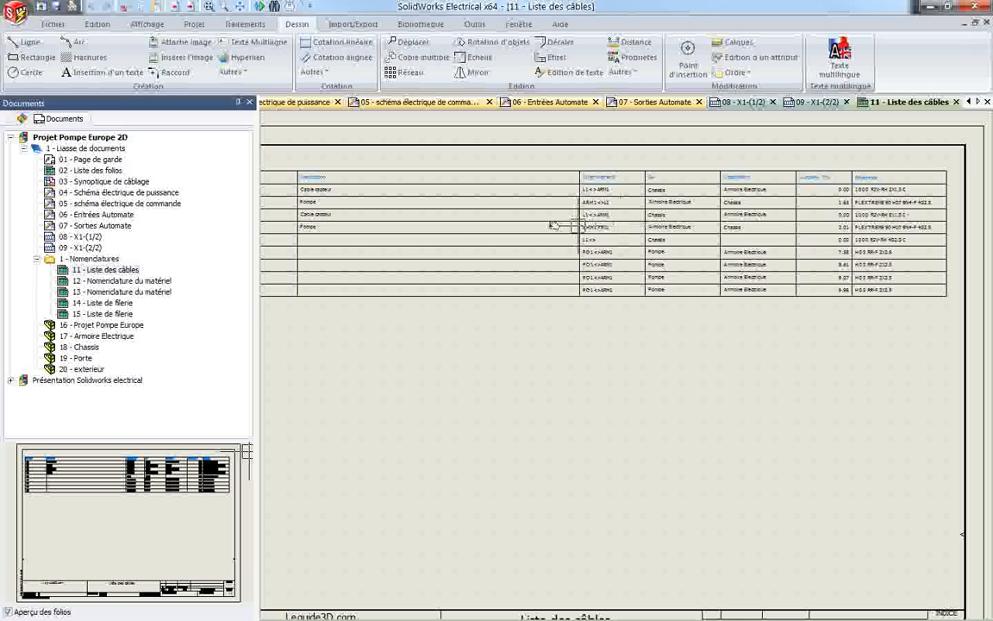
scroll(565, 198, "up", 4)
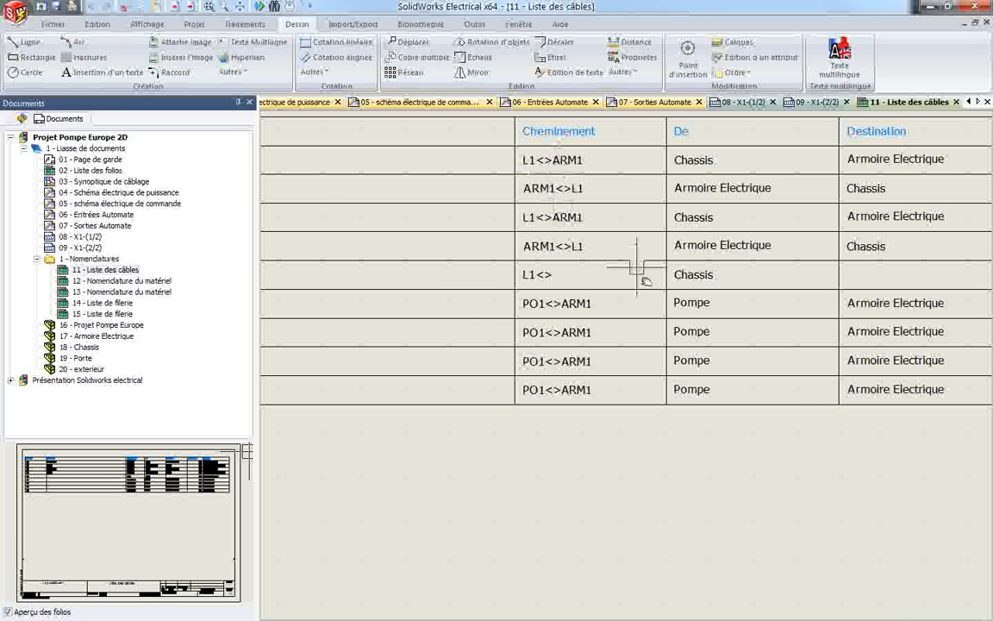
scroll(577, 220, "down", 2)
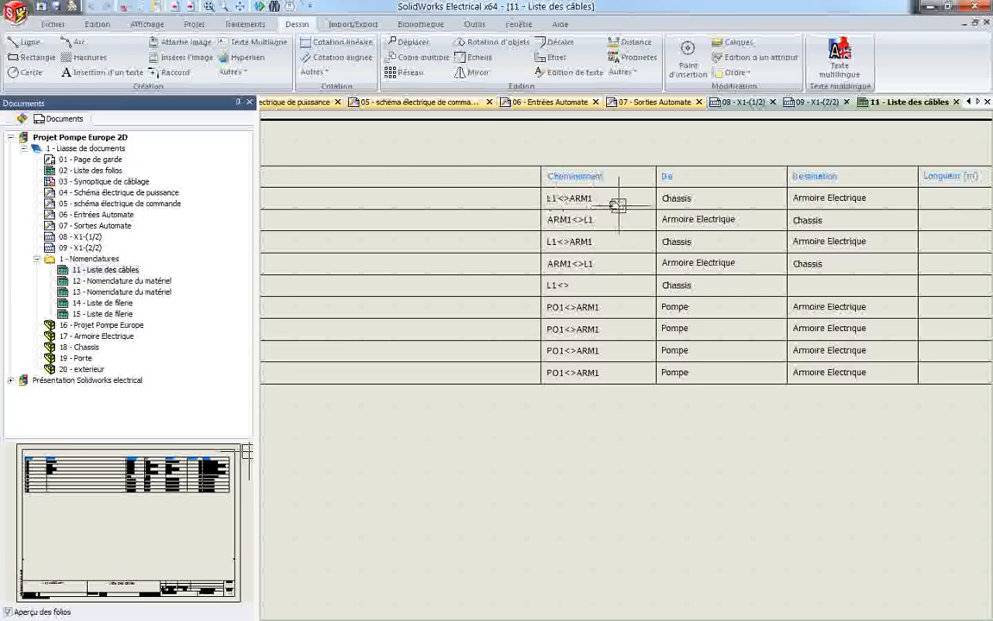
scroll(569, 199, "up", 1)
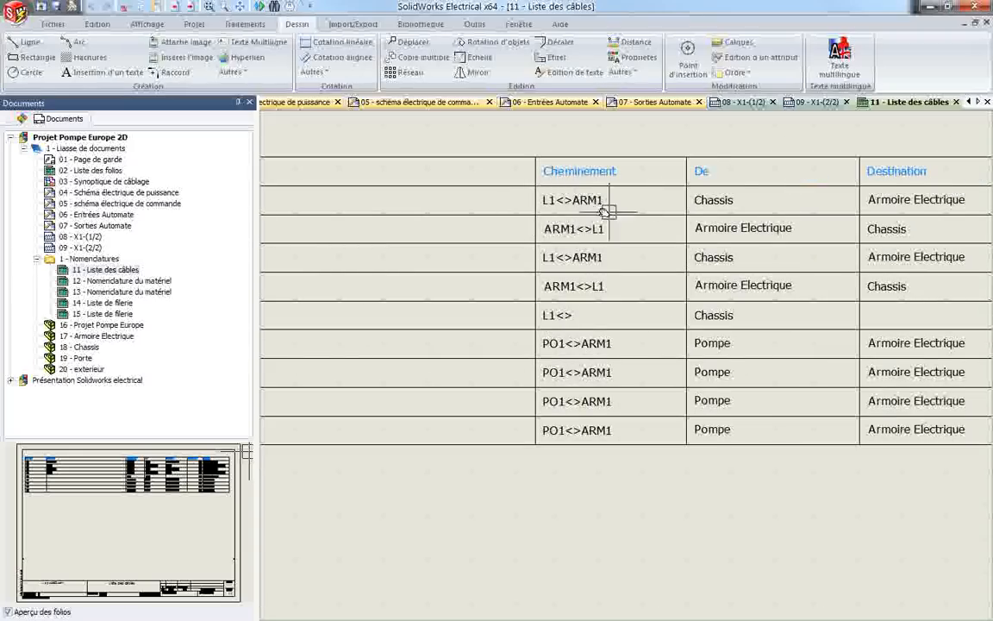
scroll(642, 257, "down", 2)
mouse_move(598, 226)
middle_mouse_down()
mouse_move(509, 226)
mouse_move(486, 240)
mouse_move(495, 239)
middle_mouse_up()
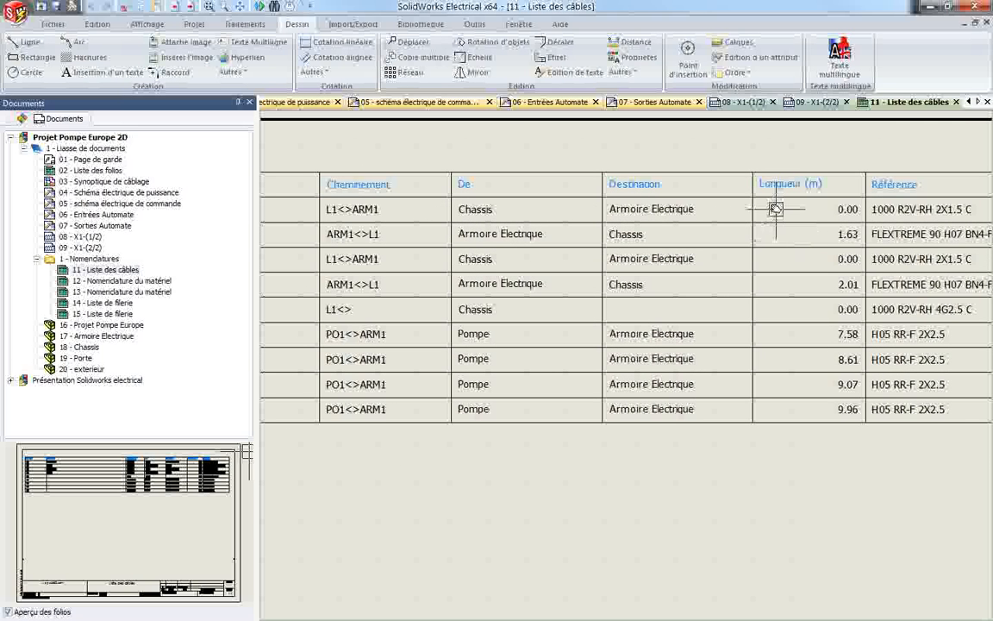
scroll(775, 206, "up", 1)
scroll(824, 205, "down", 2)
scroll(828, 207, "down", 3)
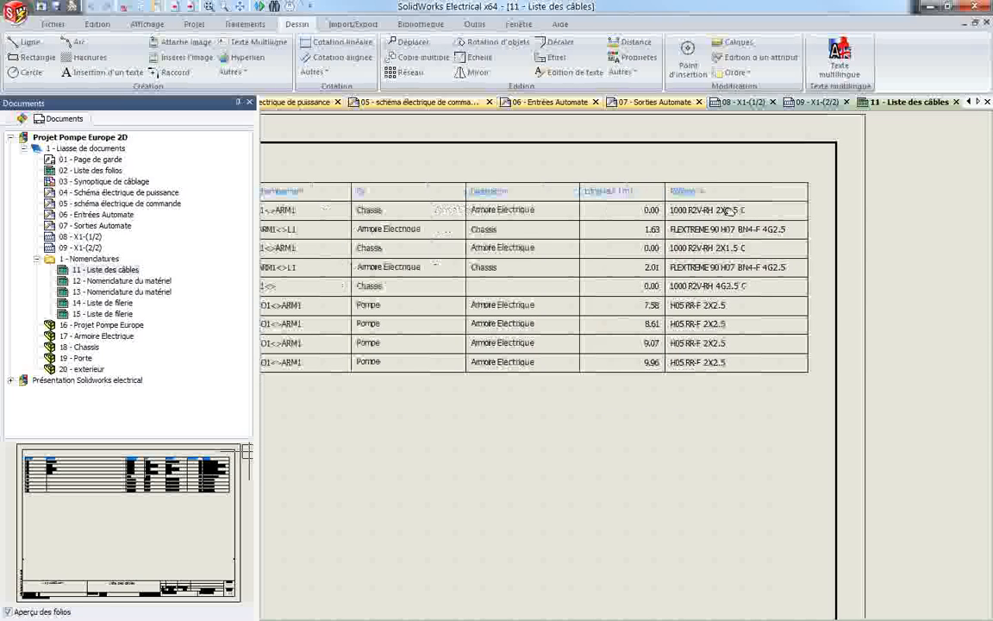
- Open 12 - Nomenclature du matériel and examine its component tables grouped by manufacturer, from the first group down to the title block
double_click(122, 280)
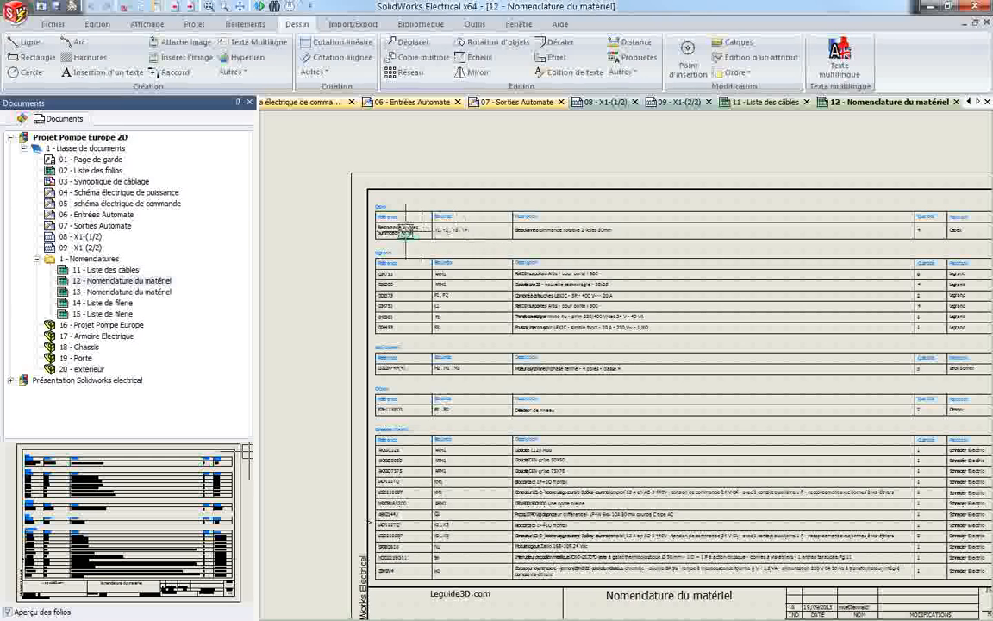
scroll(416, 231, "up", 2)
scroll(583, 259, "down", 1)
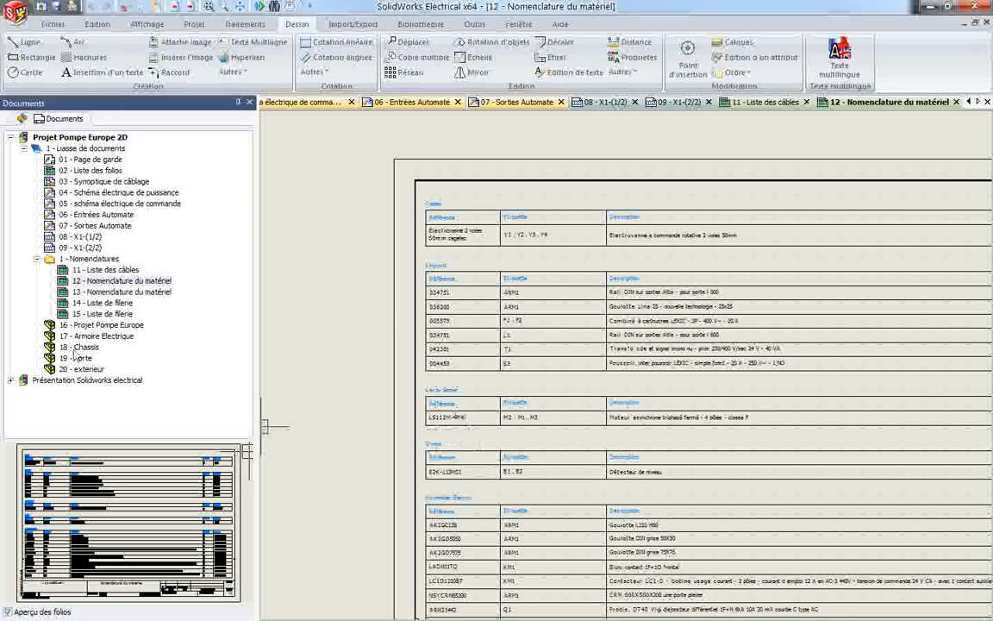
scroll(554, 256, "up", 2)
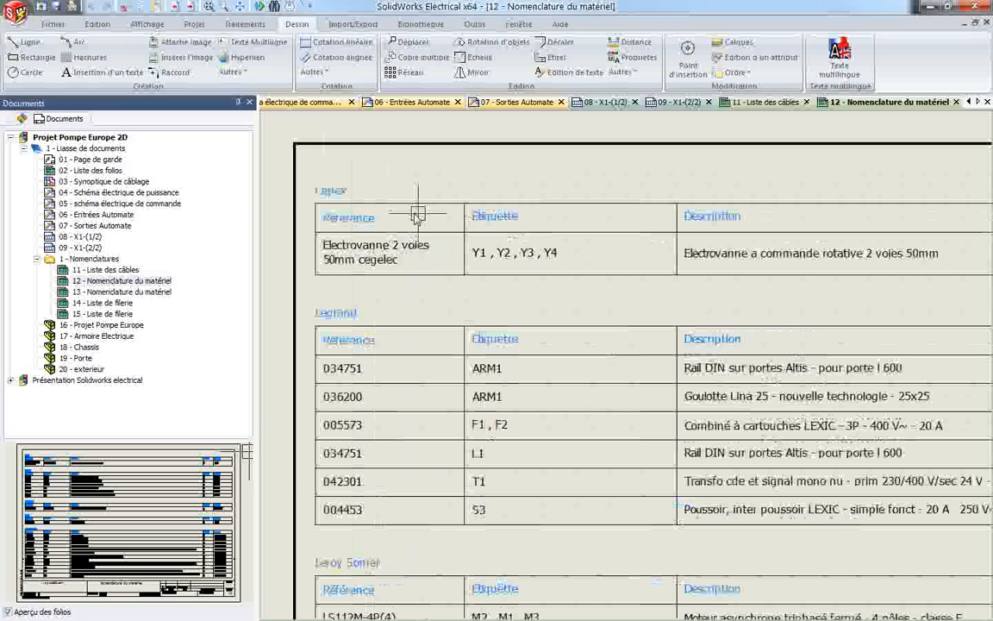
scroll(483, 366, "down", 3)
scroll(494, 300, "up", 2)
scroll(493, 302, "up", 1)
middle_click_drag(412, 251, 402, 218)
scroll(461, 273, "down", 3)
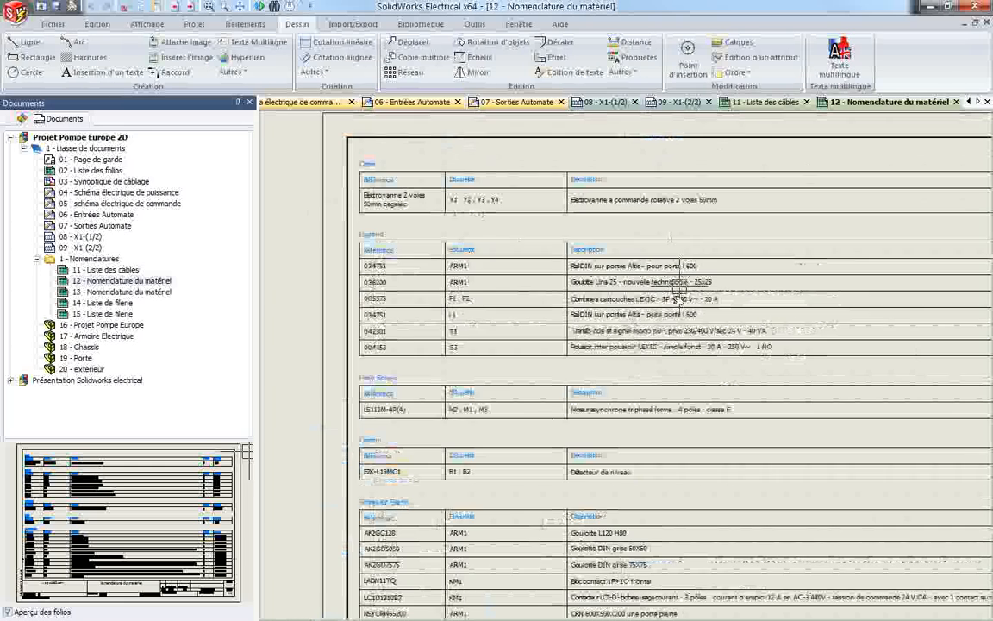
middle_click_drag(411, 470, 394, 289)
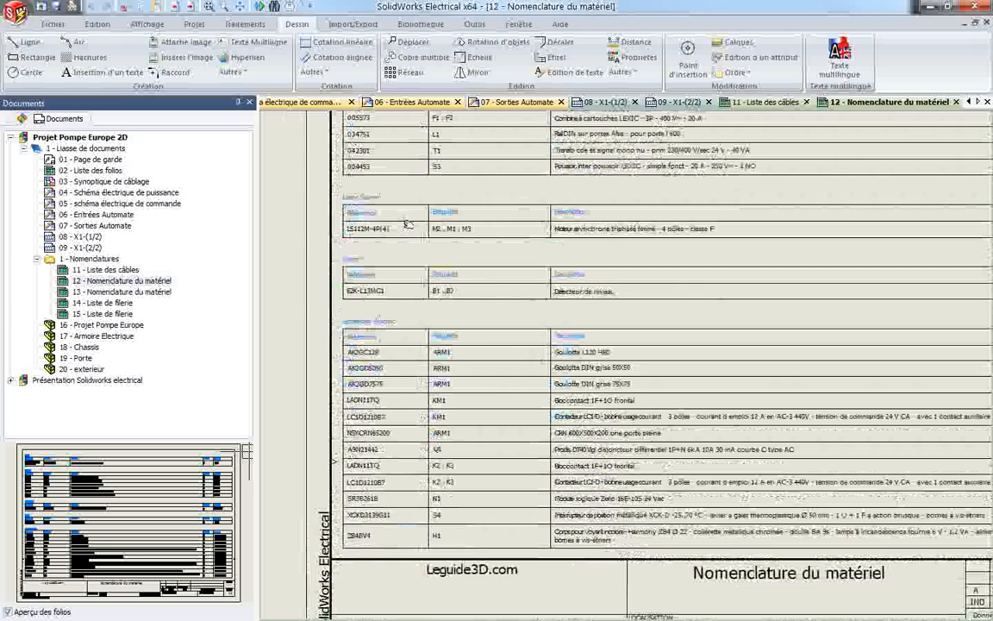
middle_click_drag(422, 246, 384, 235)
scroll(388, 238, "down", 2)
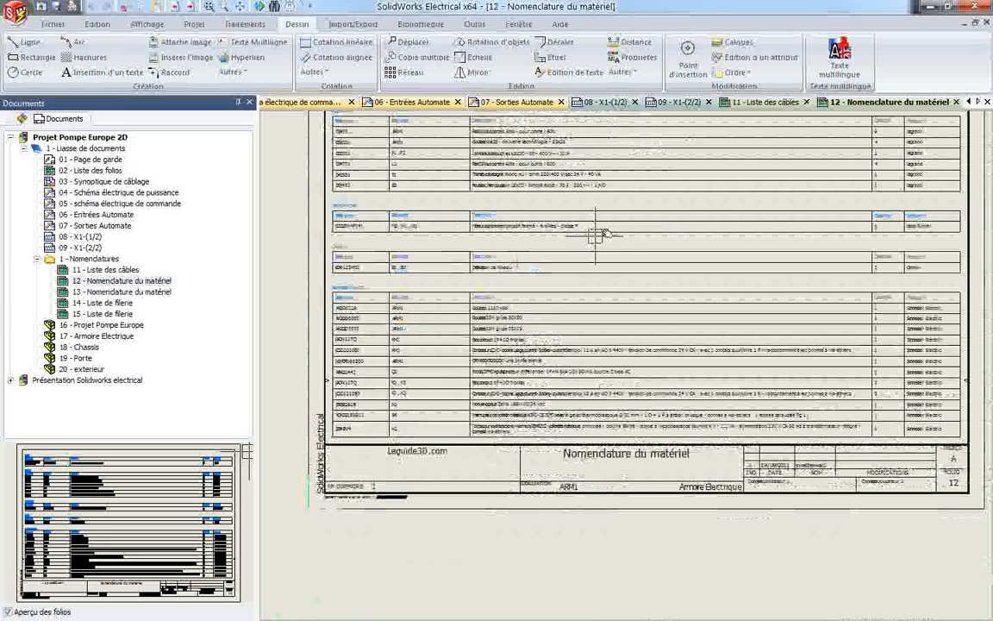
- Open 13 - Nomenclature du matériel and examine its component tables for Schneider Electric, Siemens and Wago up close
middle_click_drag(702, 221, 491, 245)
double_click(109, 294)
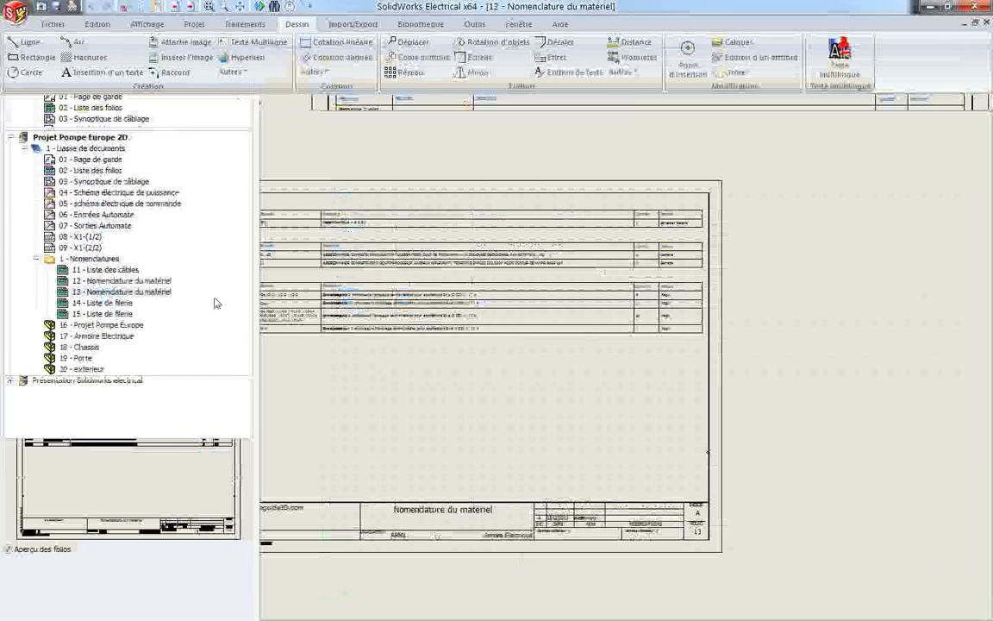
scroll(397, 212, "up", 4)
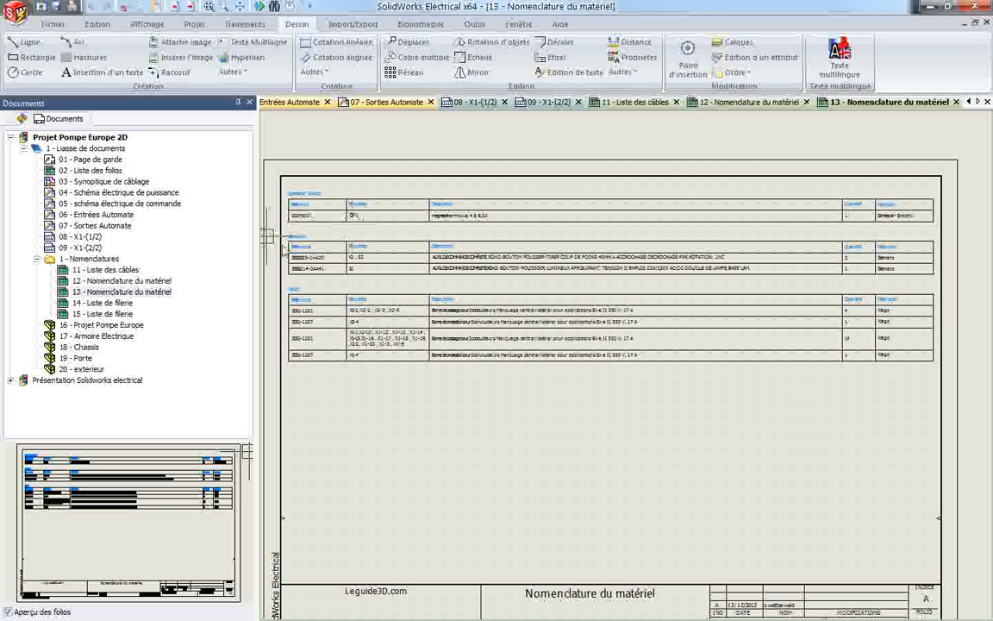
scroll(304, 216, "up", 2)
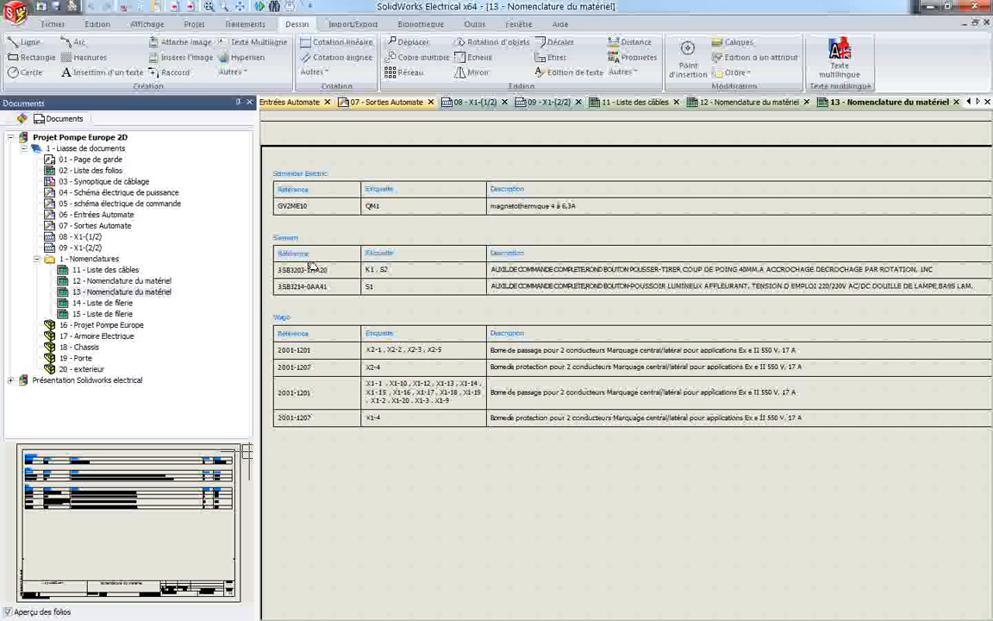
- Open 14 - Liste de filerie and examine its wire tables, including the origin, destination, wire mark and length columns
double_click(110, 304)
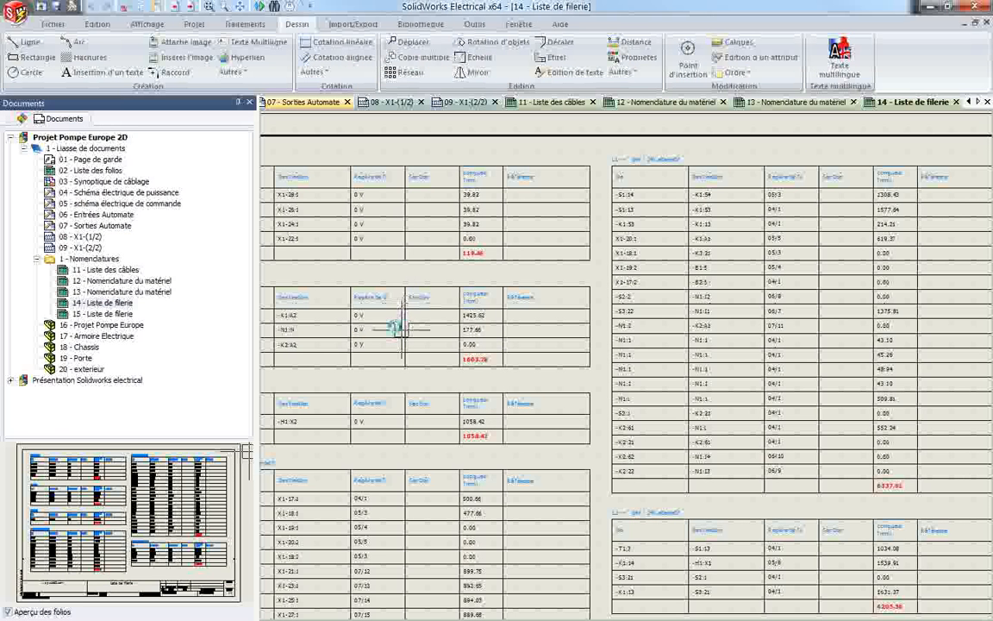
scroll(406, 275, "down", 4)
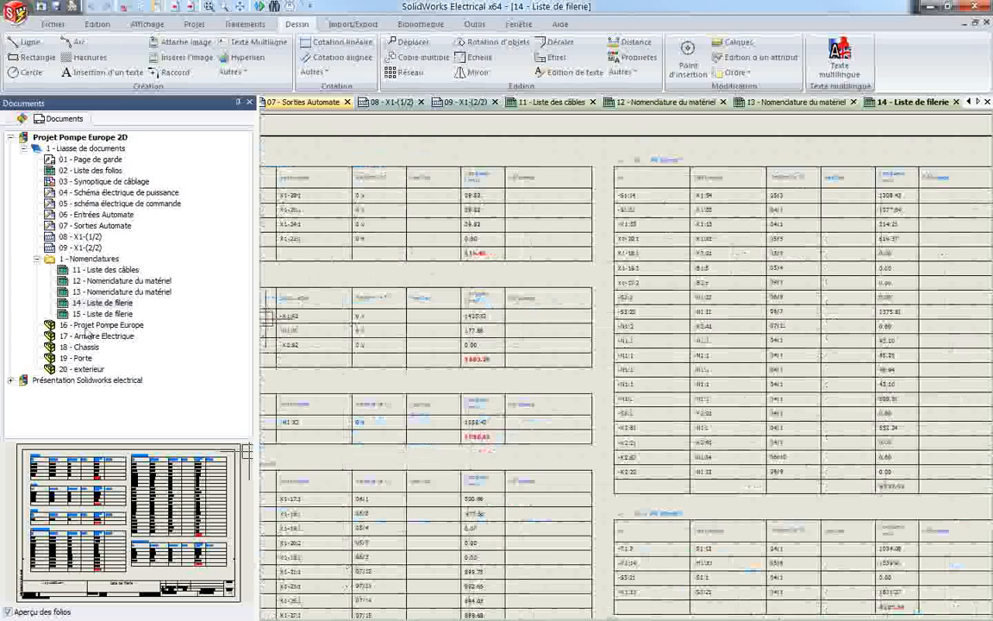
scroll(365, 194, "up", 1)
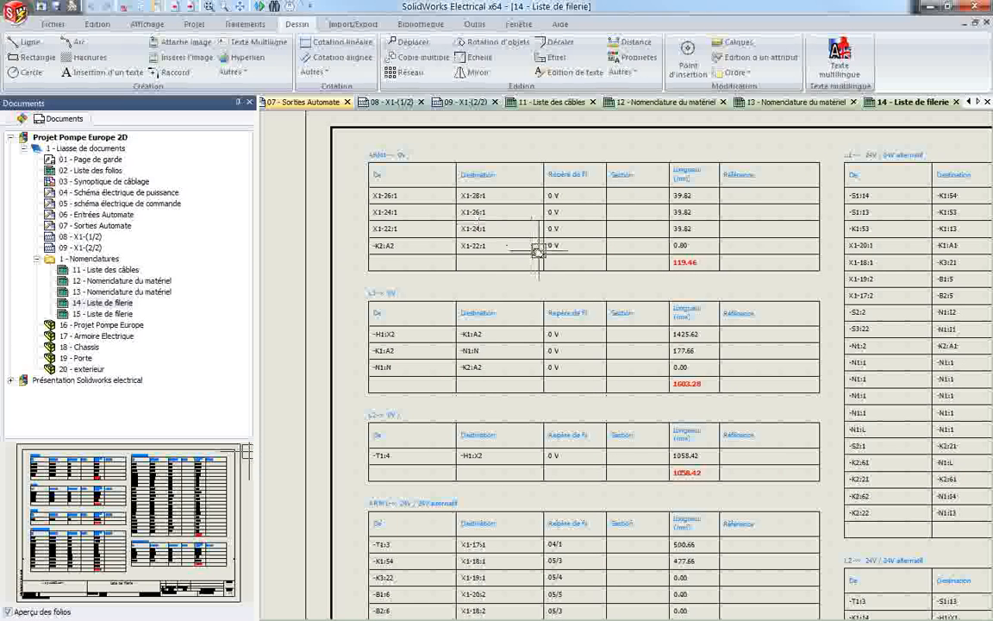
middle_click_drag(608, 289, 488, 225)
scroll(759, 322, "up", 1)
scroll(740, 384, "down", 2)
middle_click_drag(361, 396, 330, 396)
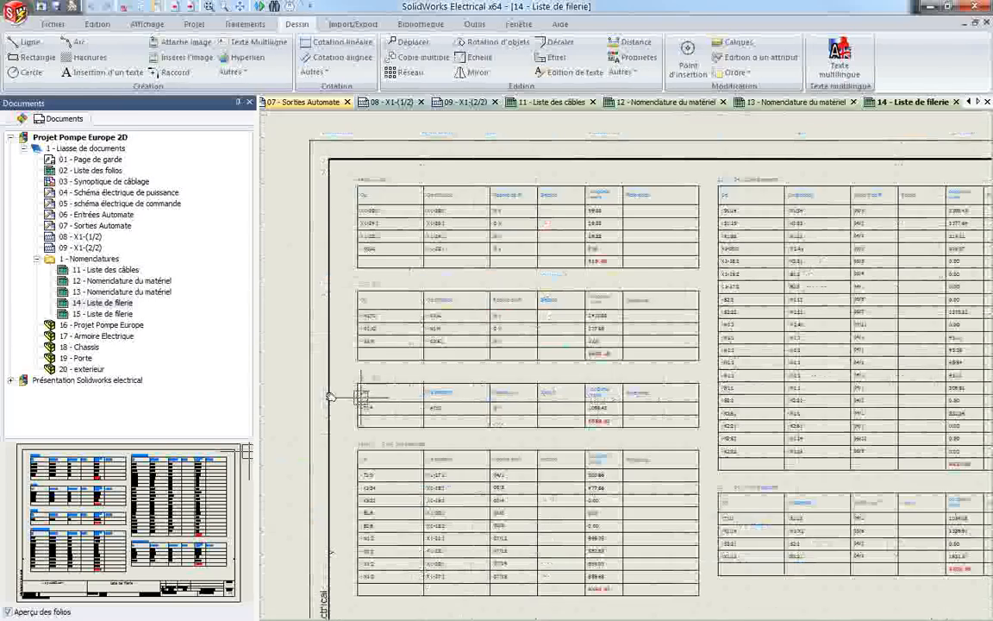
- Open 15 - Liste de filerie and collapse the 1 - Nomenclatures folder
double_click(102, 314)
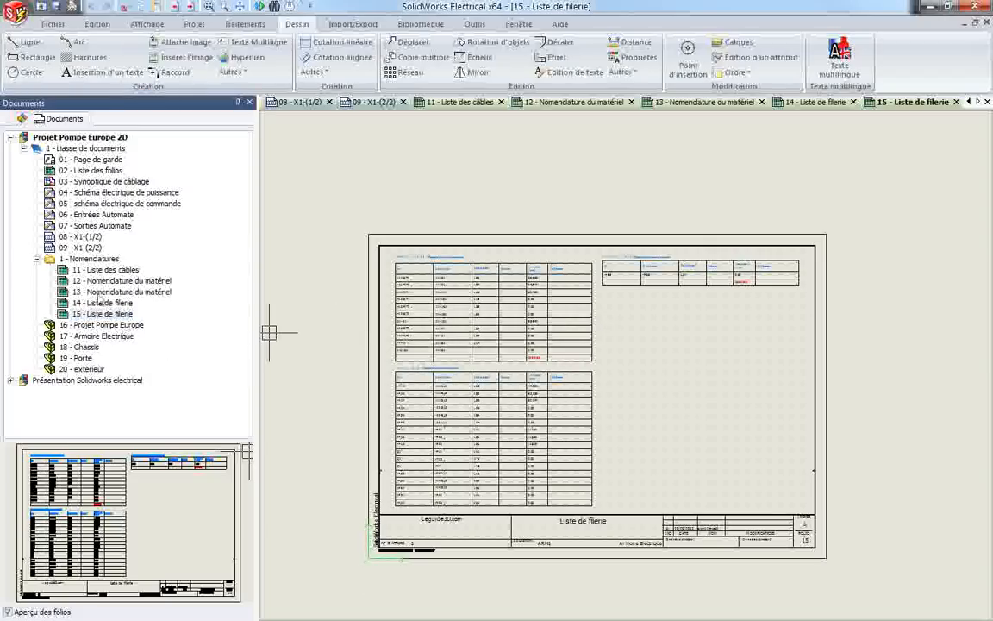
left_click(89, 270)
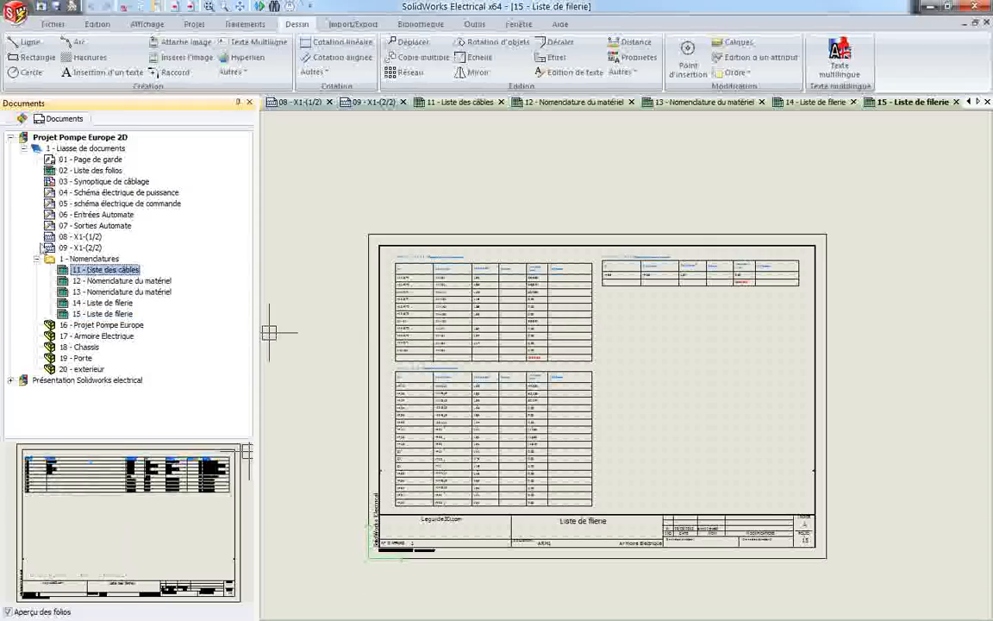
left_click(37, 259)
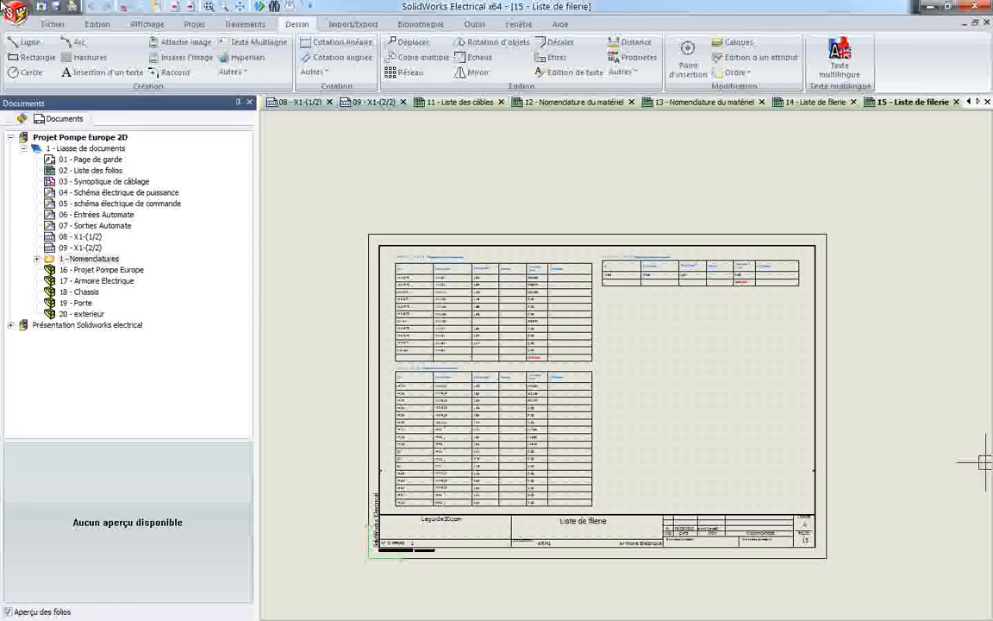
- Expand the Présentation Solidworks electrical project and open its 01 - Page de garde
left_click(22, 121)
left_click(39, 118)
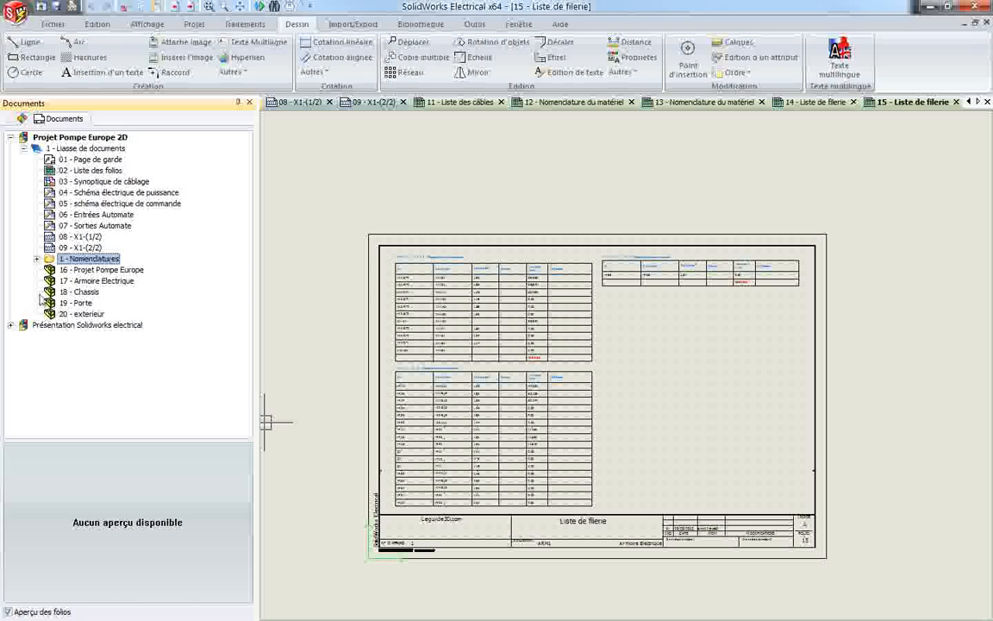
double_click(34, 326)
double_click(35, 326)
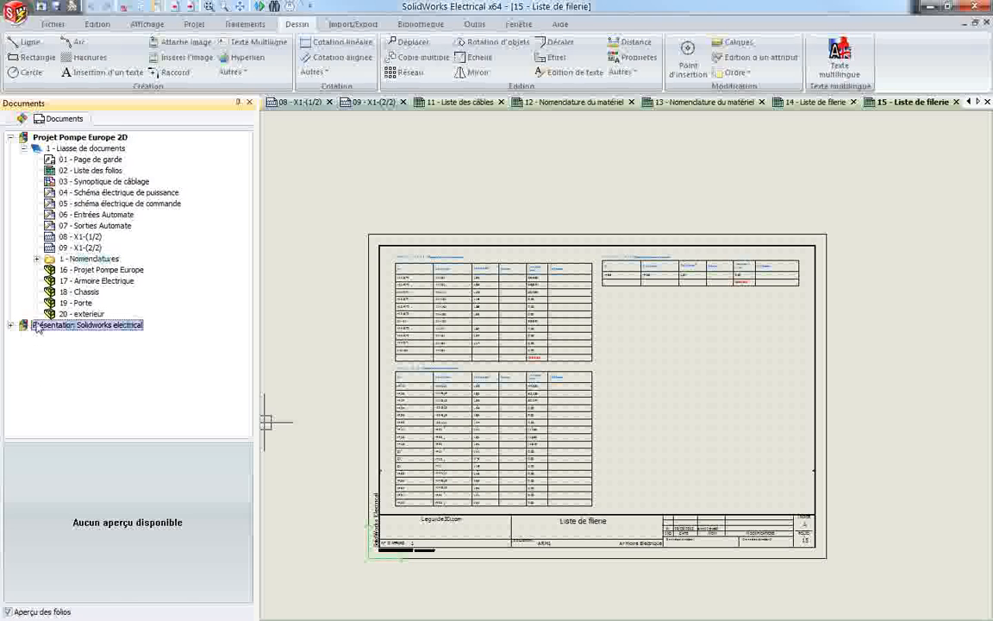
left_click(10, 325)
double_click(90, 346)
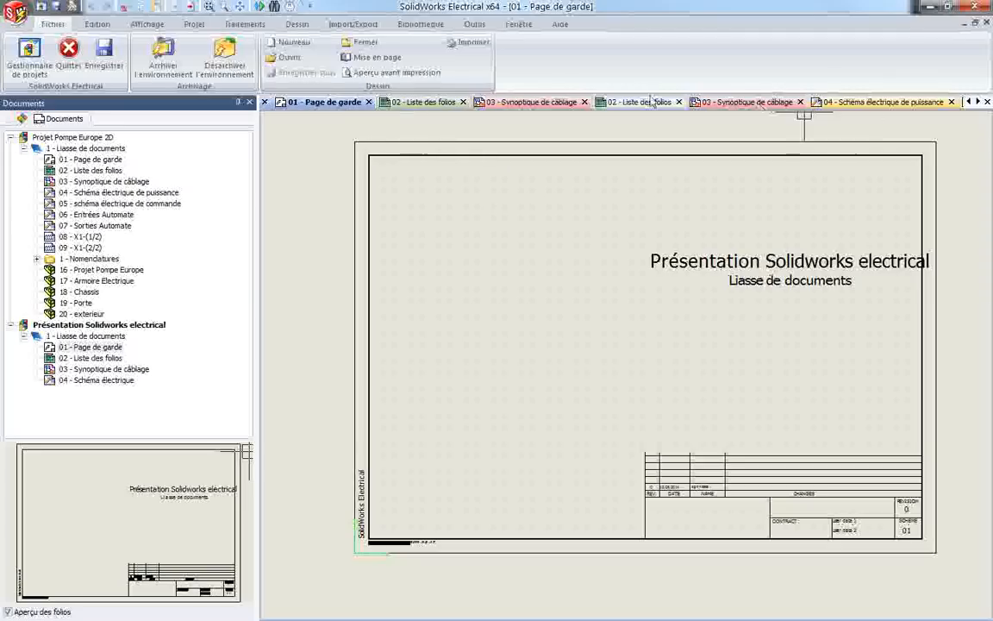
- Close the open drawings of both projects, keeping only the 01 - Page de garde of Projet Pompe Europe 2D open
left_click(369, 102)
left_click(413, 101)
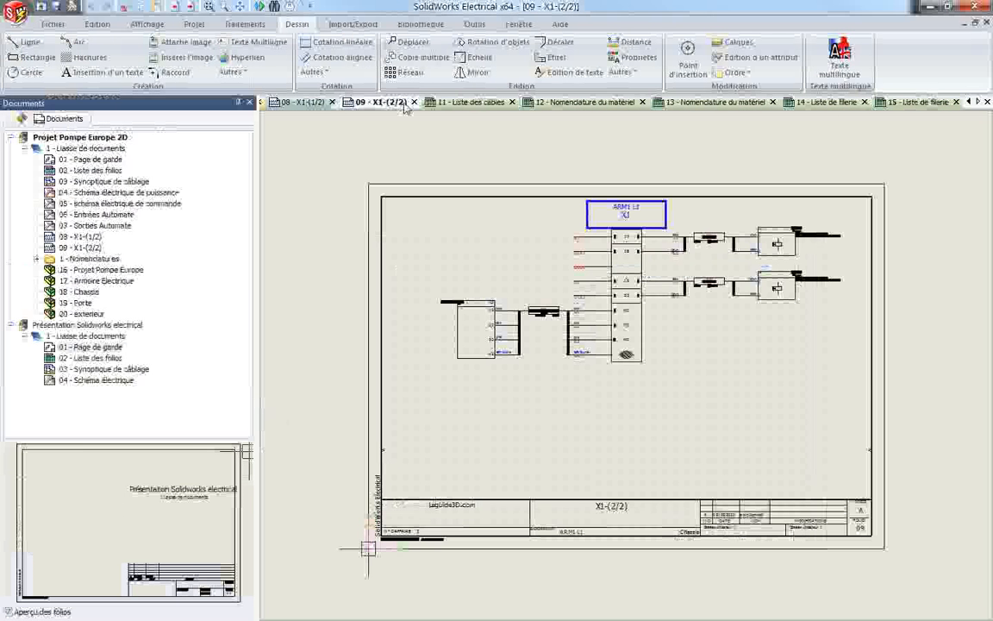
left_click(402, 102)
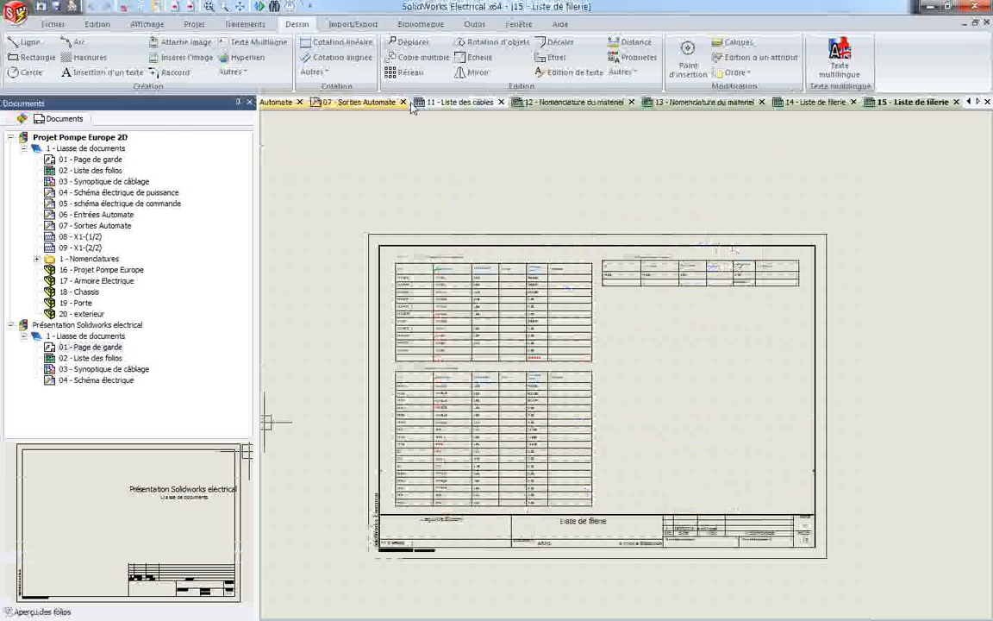
left_click(403, 102)
left_click(402, 102)
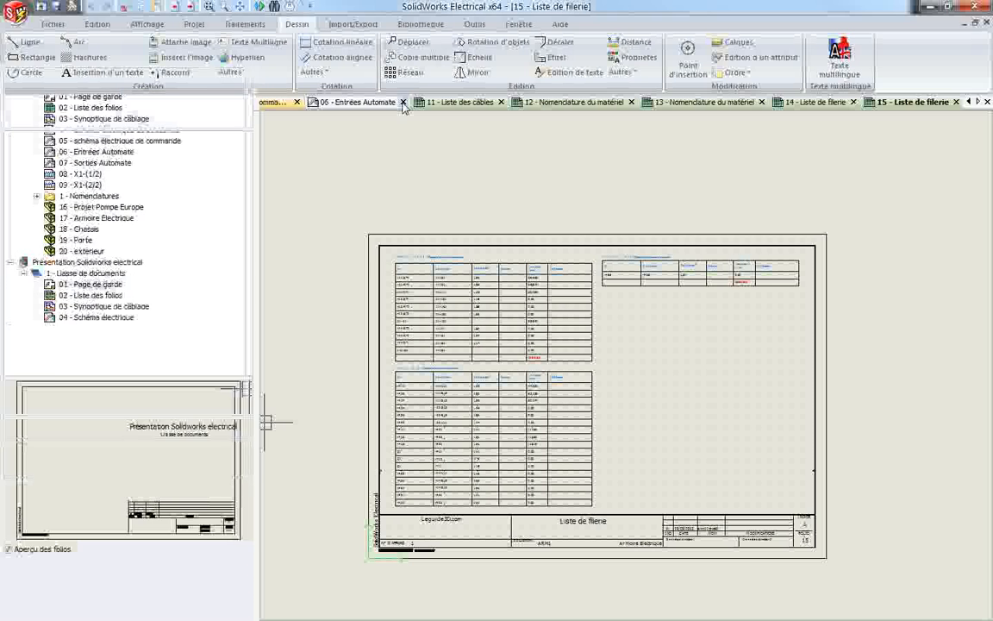
left_click(402, 102)
left_click(403, 102)
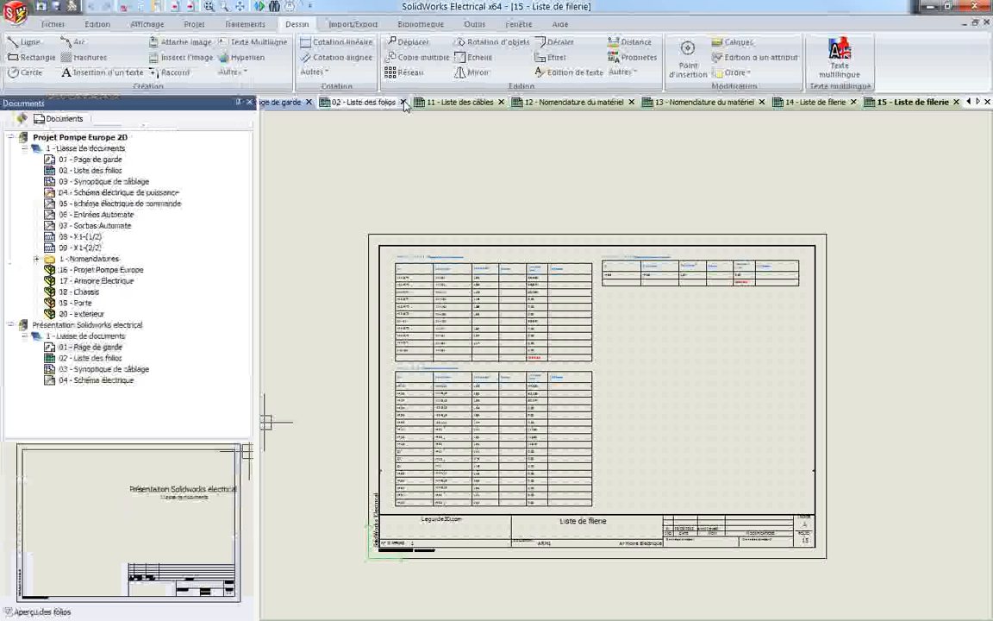
left_click(403, 102)
left_click(457, 102)
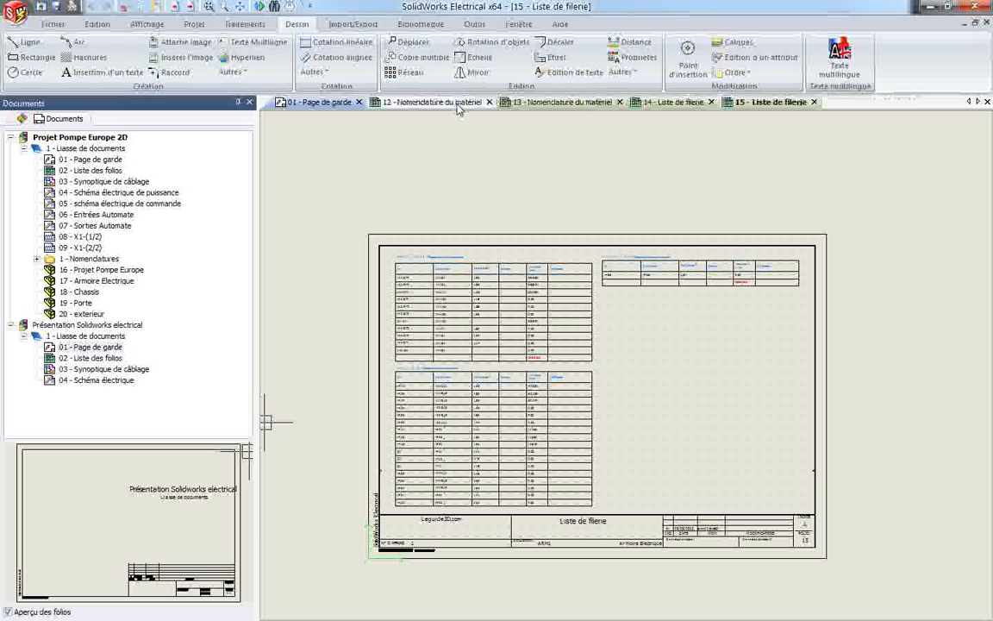
left_click(489, 102)
left_click(489, 101)
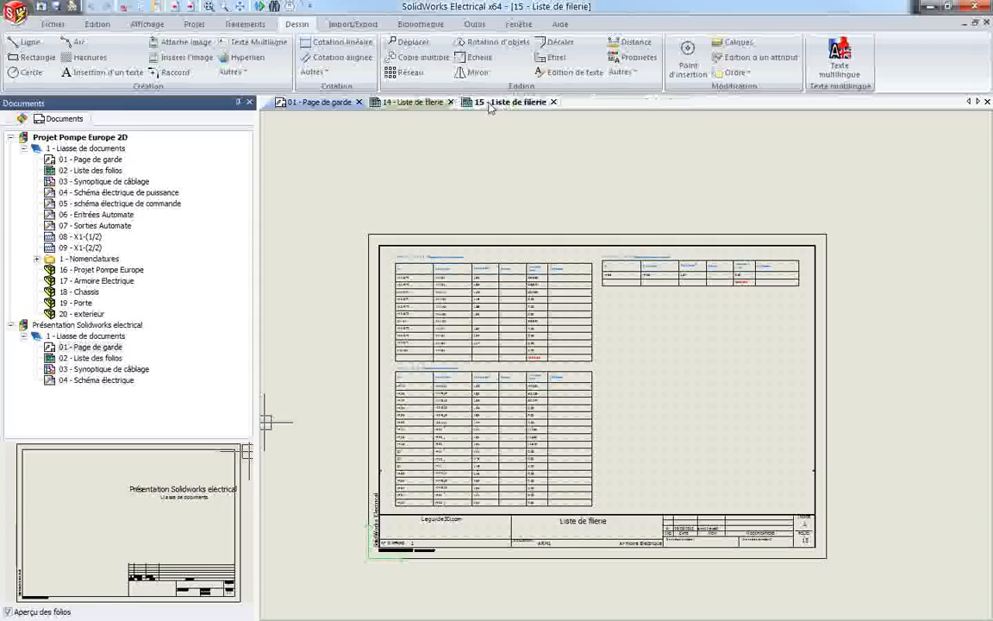
left_click(553, 102)
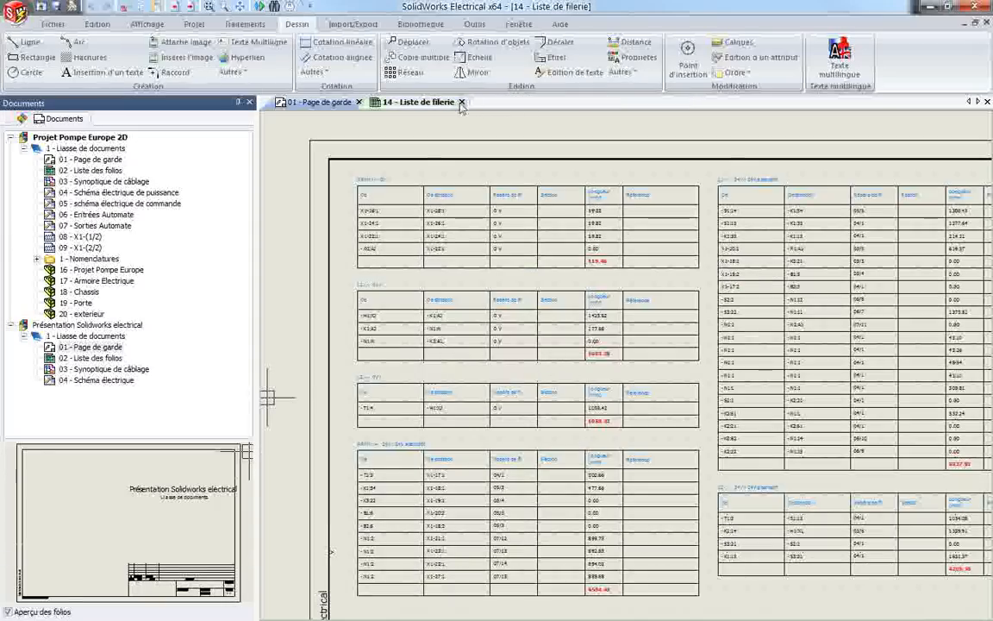
left_click(462, 101)
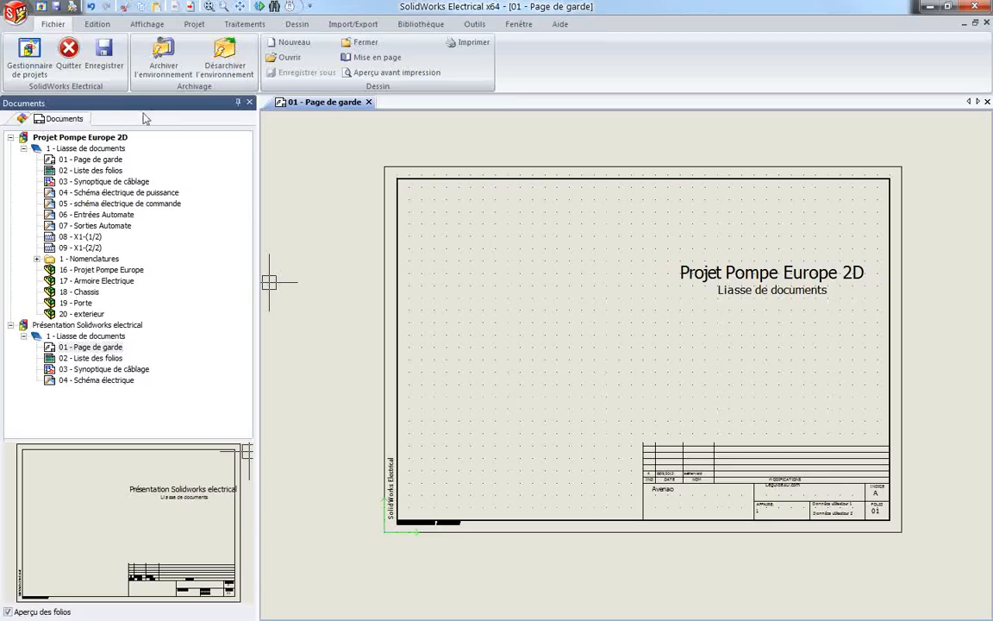
- Close the Projet Pompe Europe 2D project, leaving Présentation Solidworks electrical open
left_click(23, 120)
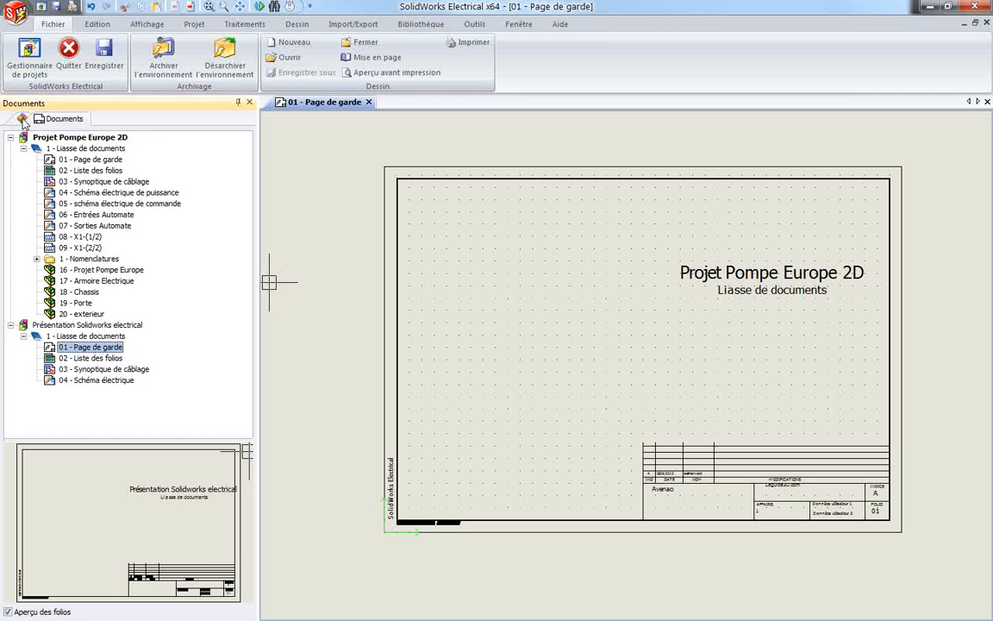
left_click(22, 120)
left_click(82, 119)
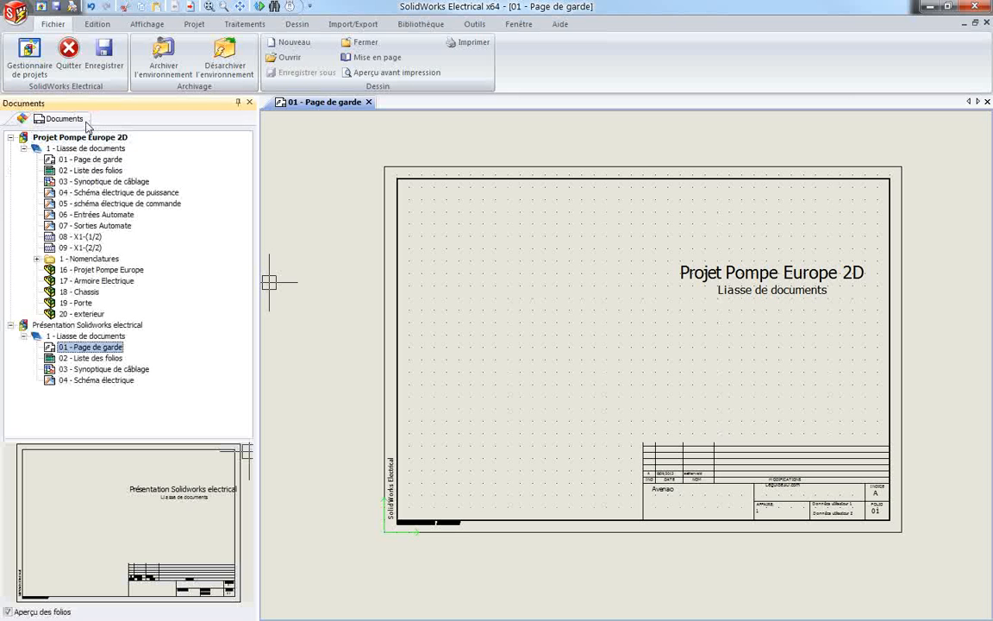
right_click(51, 138)
left_click(82, 332)
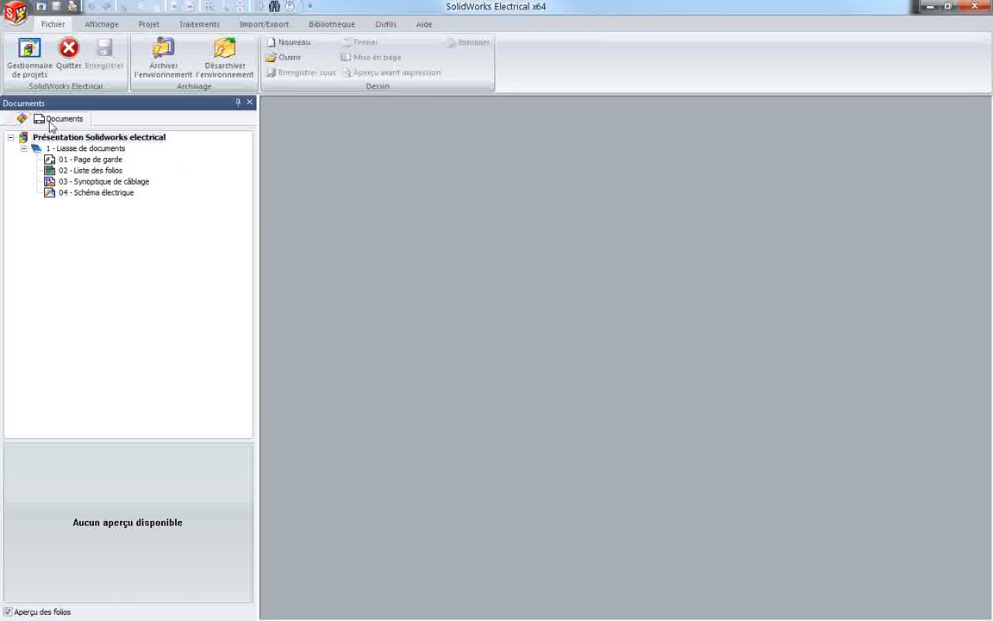
- Look over the document and component trees of Présentation Solidworks electrical, including the options available for location L1 - Localisation 1
left_click(23, 119)
left_click(80, 118)
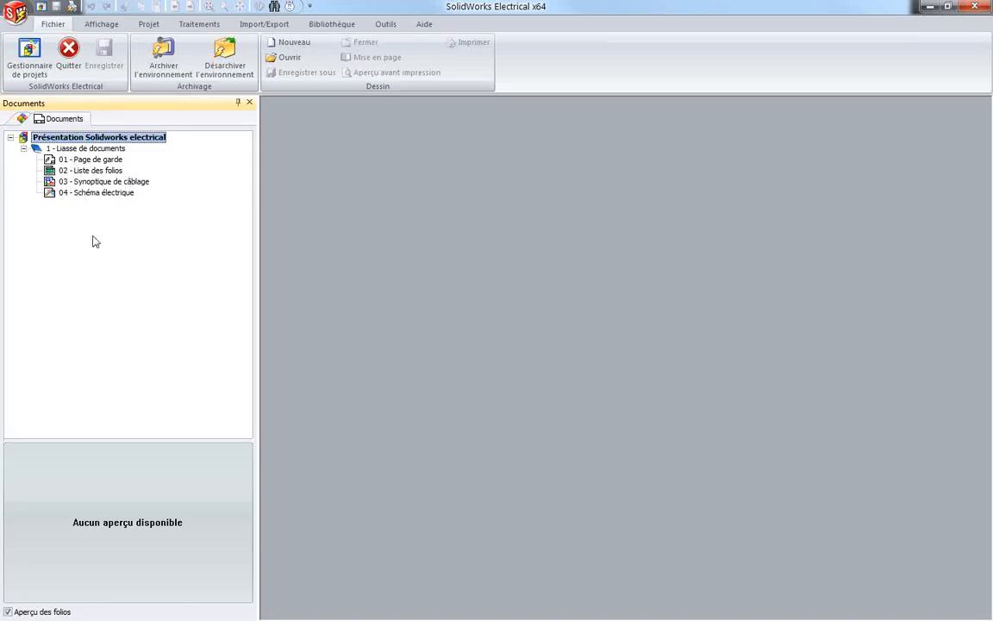
left_click(18, 121)
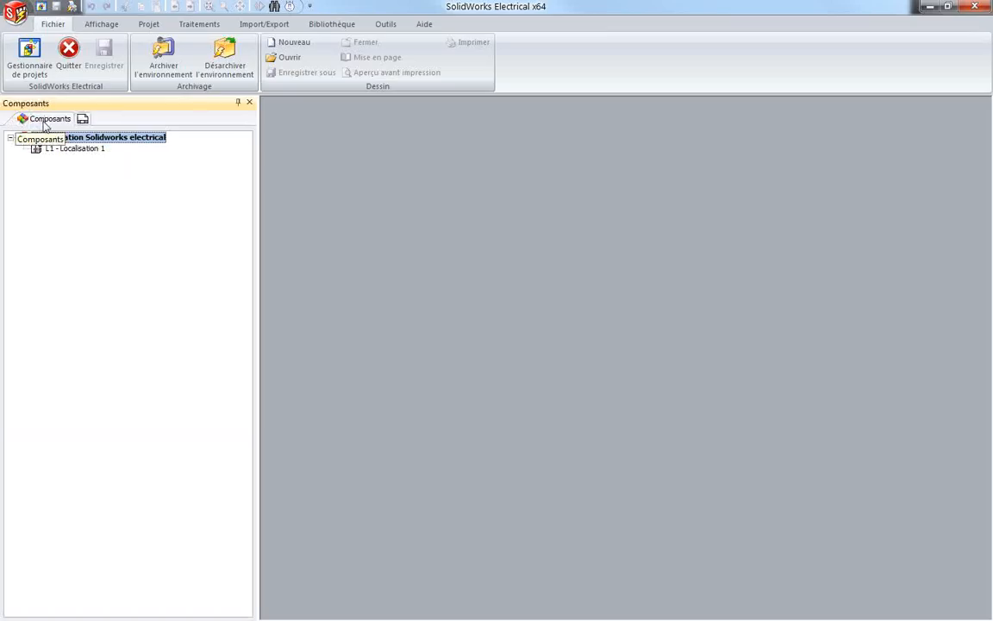
left_click(60, 151)
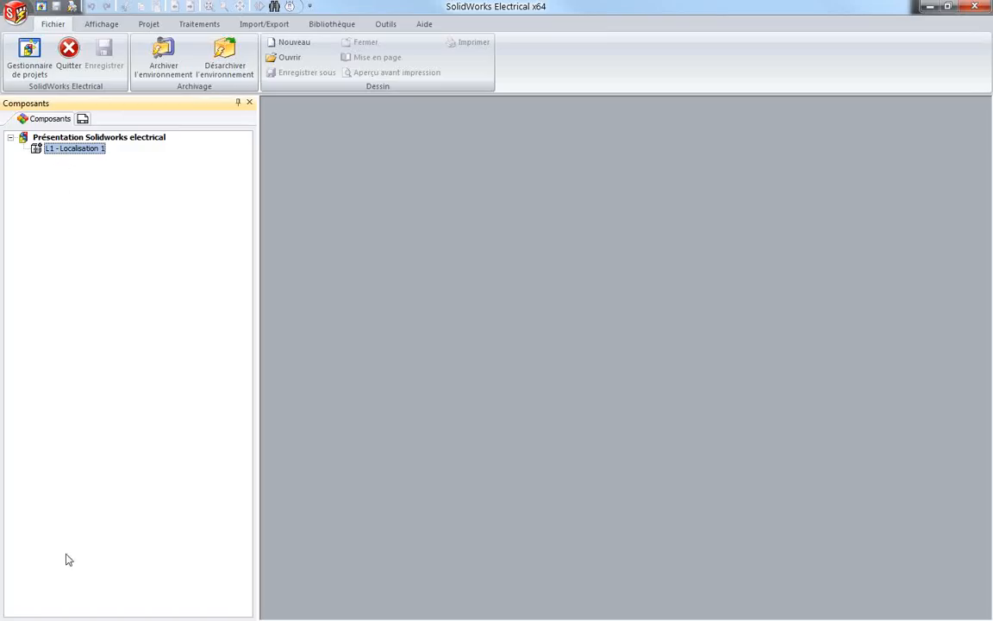
right_click(83, 151)
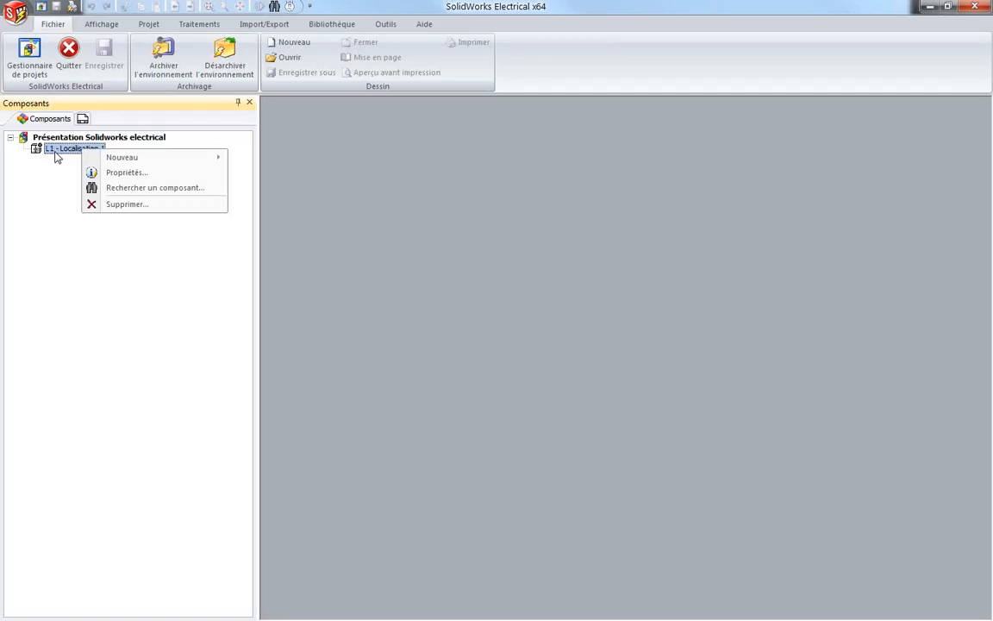
left_click(50, 164)
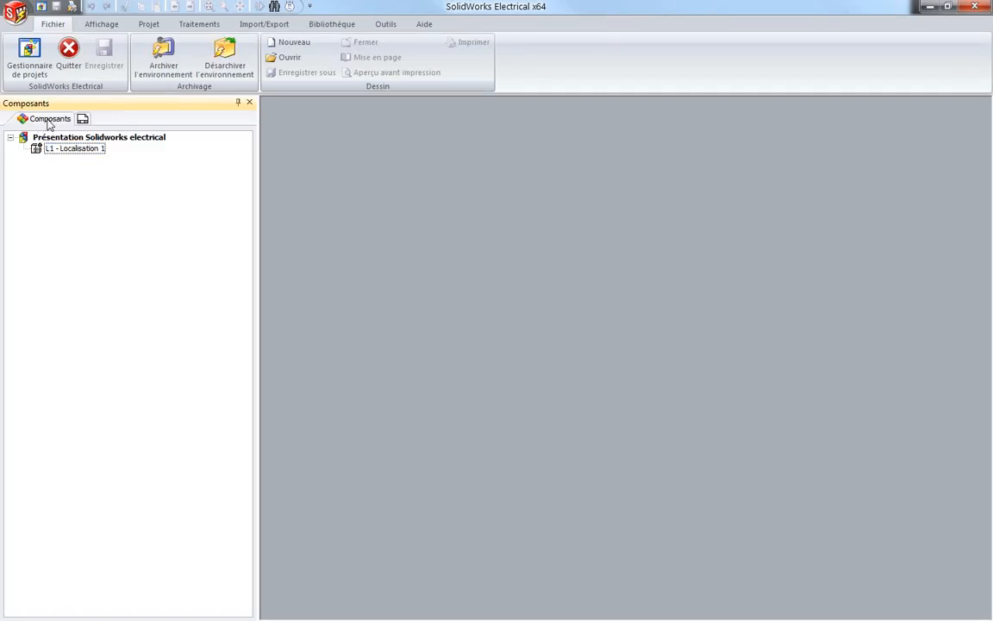
left_click(83, 118)
left_click(19, 112)
- Set the French description of location L1 to "Armoire électrique principale" in its properties, keeping the automatic mark
right_click(39, 151)
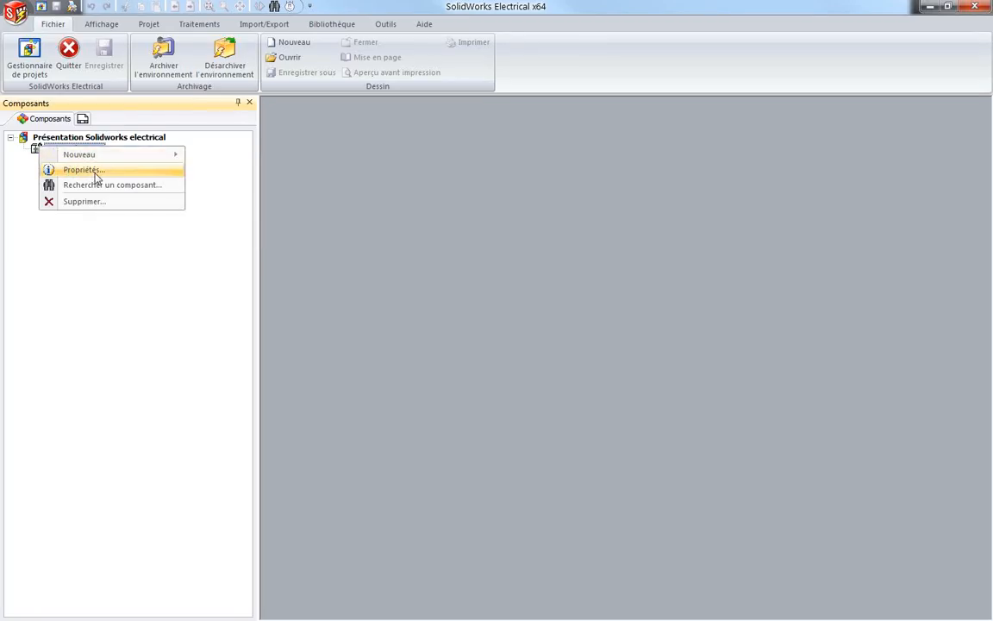
left_click(65, 169)
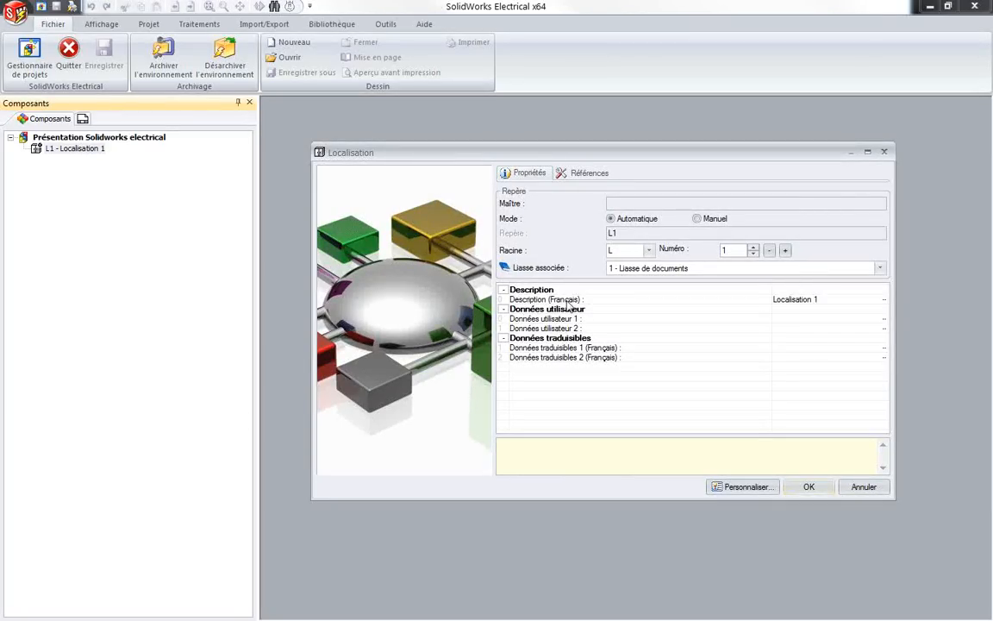
left_click(831, 302)
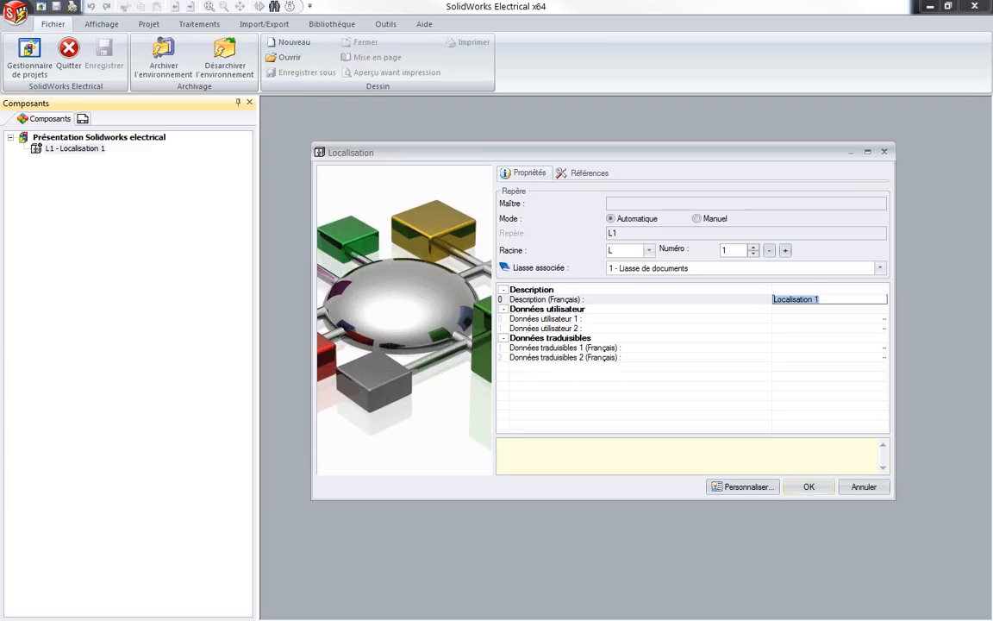
type("Armoire électrique principale")
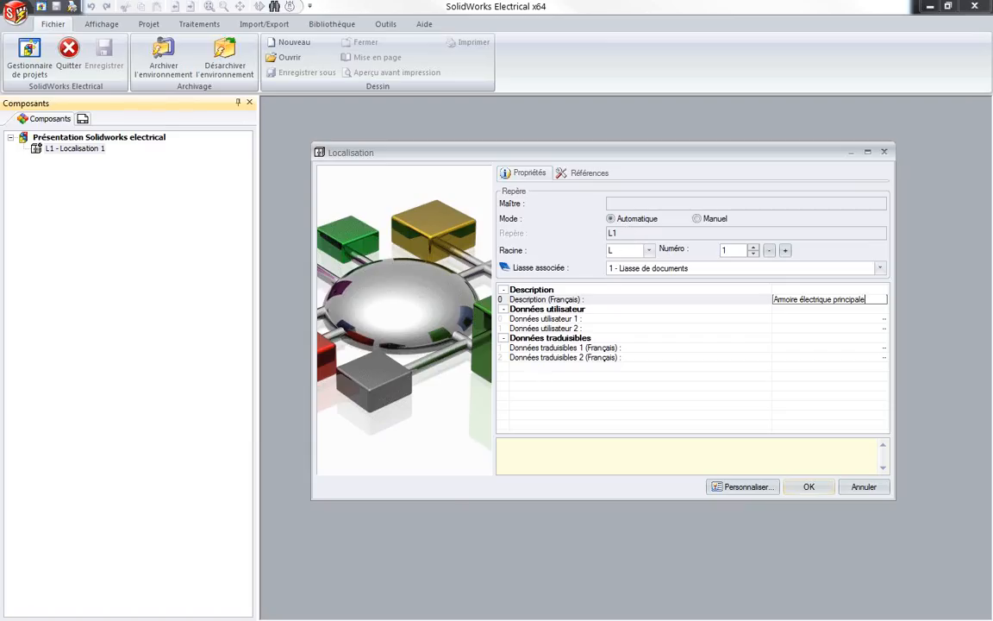
left_click_drag(619, 234, 602, 232)
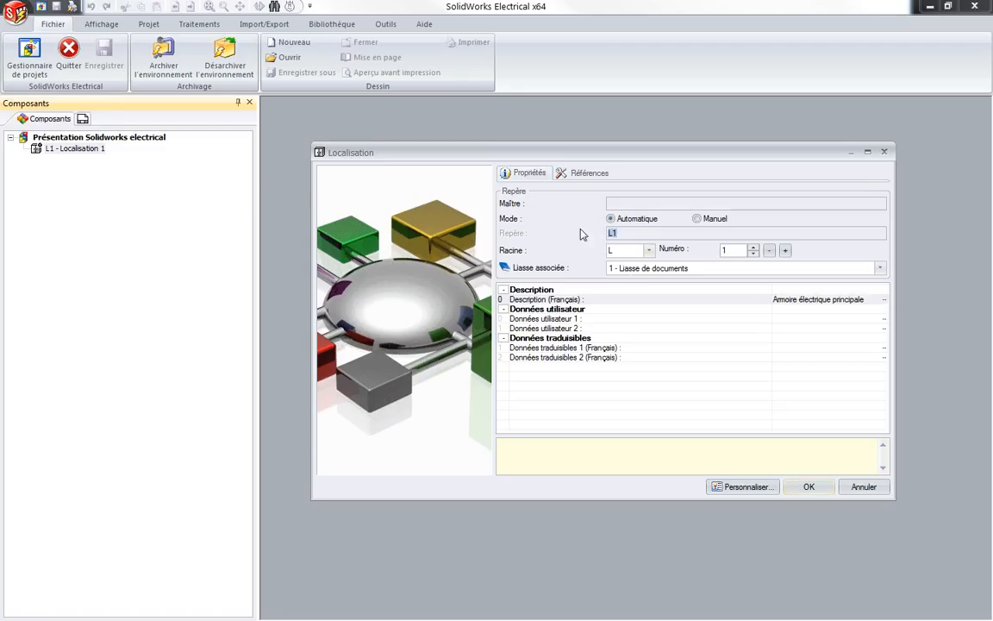
left_click_drag(618, 233, 613, 233)
left_click(805, 488)
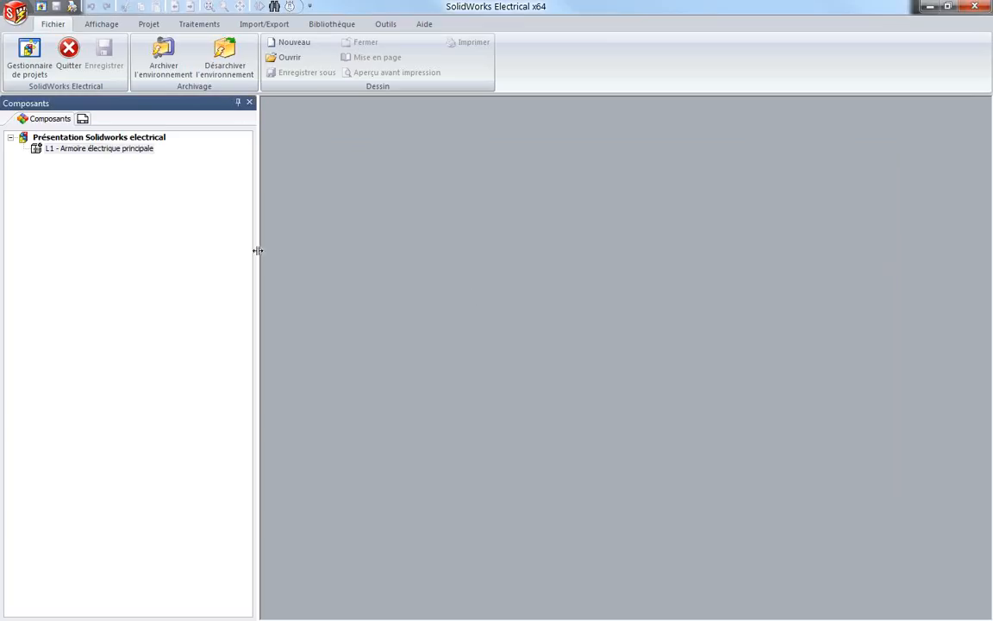
- In the location manager, add a sub-location described as "Porte" under L1 - Armoire électrique principale, keeping the automatic mark
left_click(51, 150)
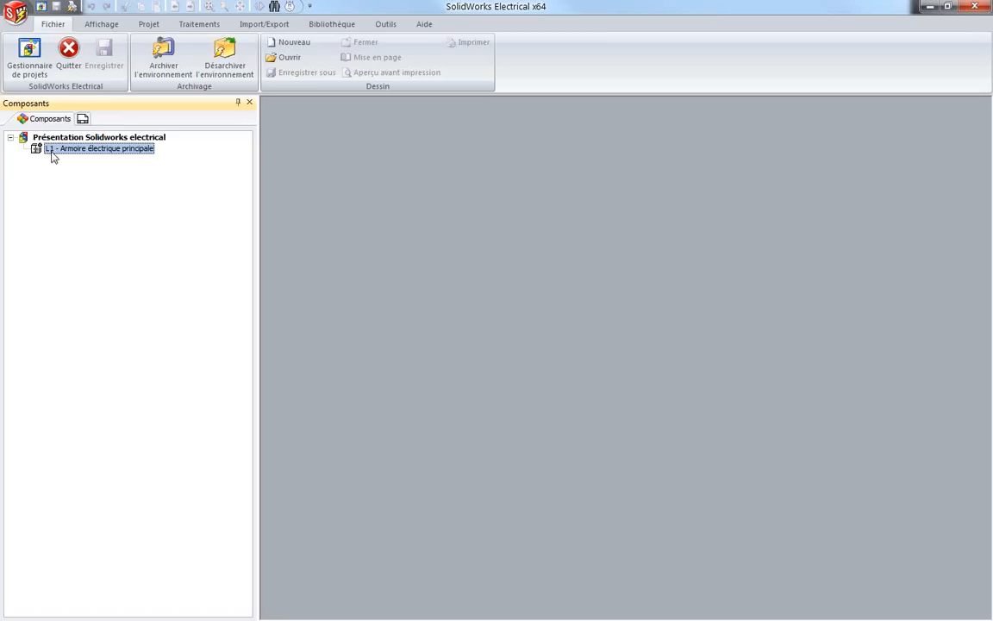
left_click(61, 216)
left_click(75, 150)
left_click(149, 26)
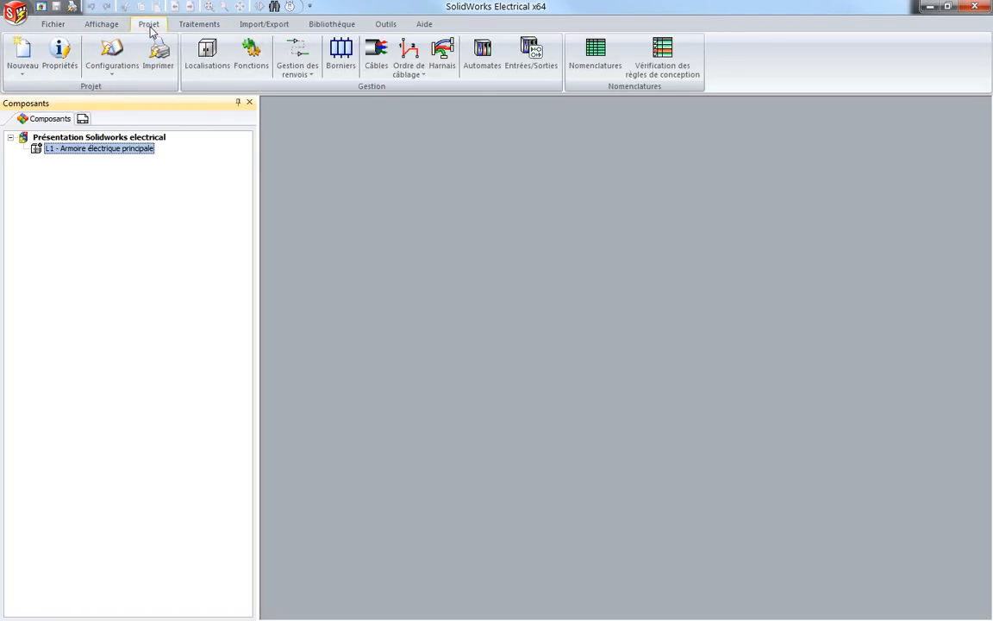
left_click(205, 68)
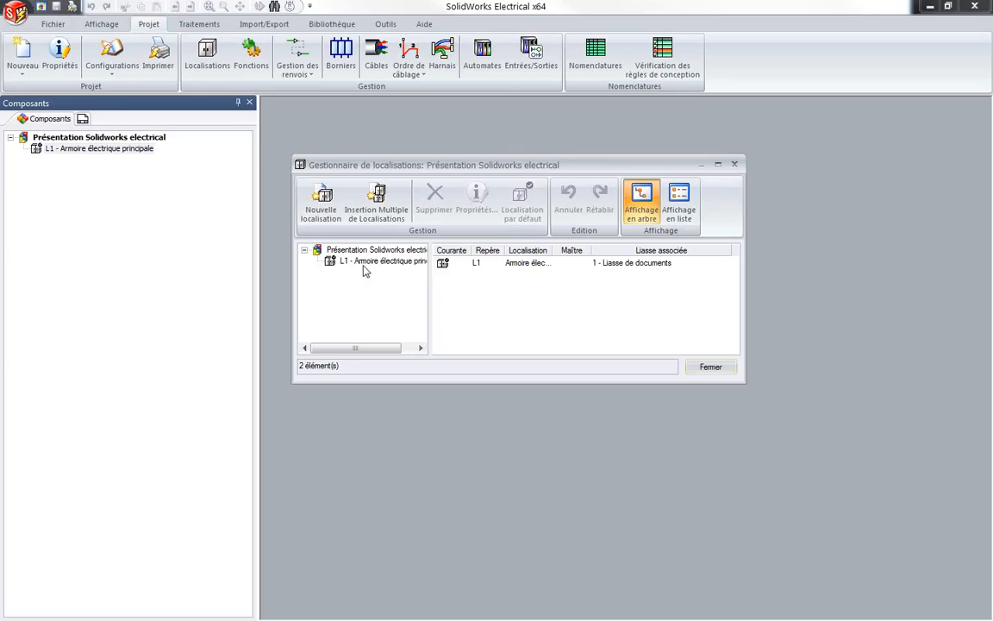
left_click(335, 265)
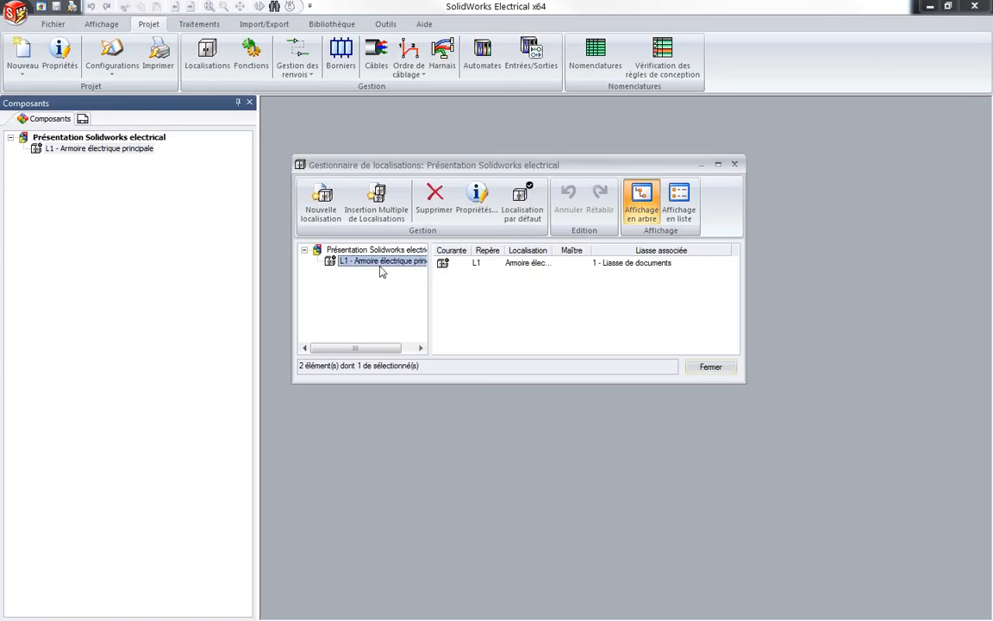
left_click(315, 203)
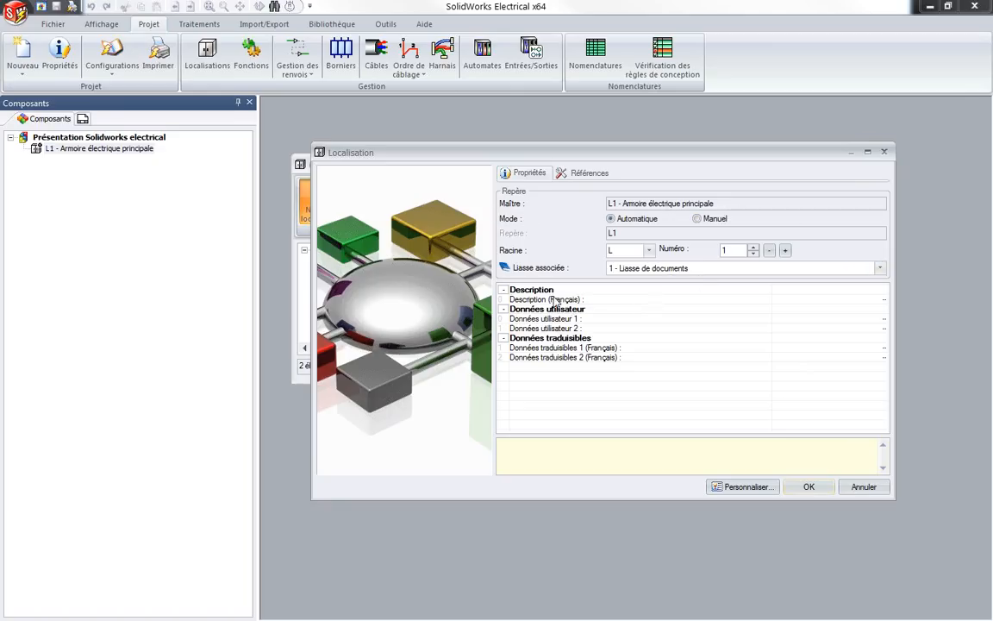
left_click(846, 299)
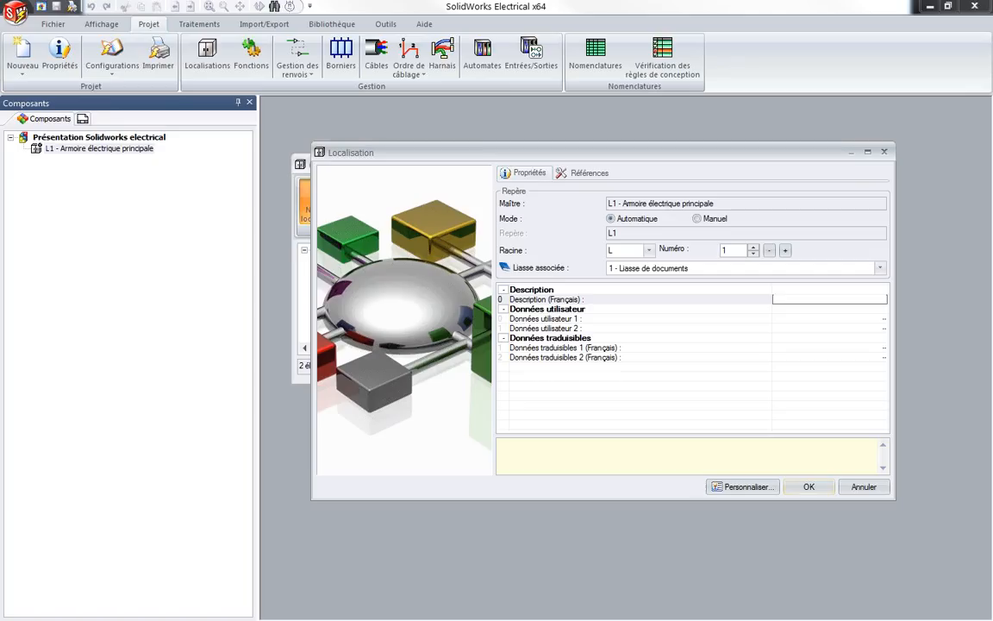
type("Porte")
left_click(805, 488)
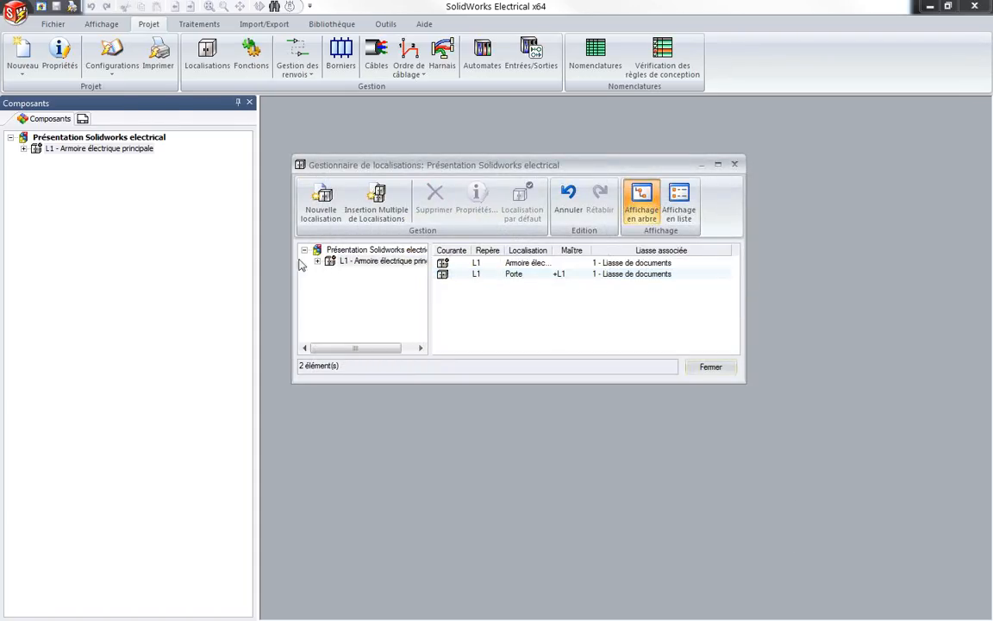
left_click(317, 260)
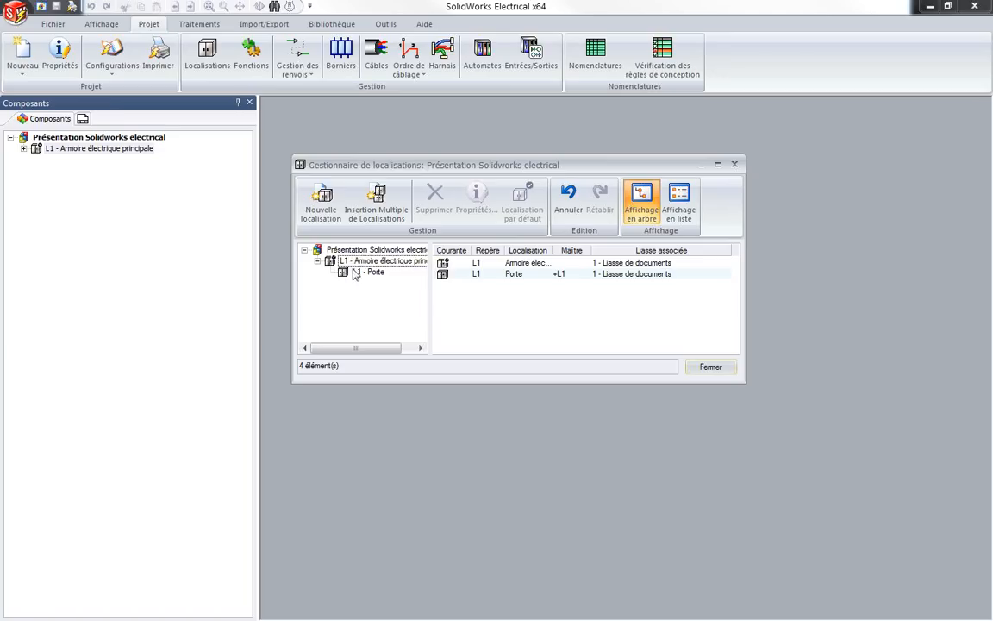
left_click(368, 272)
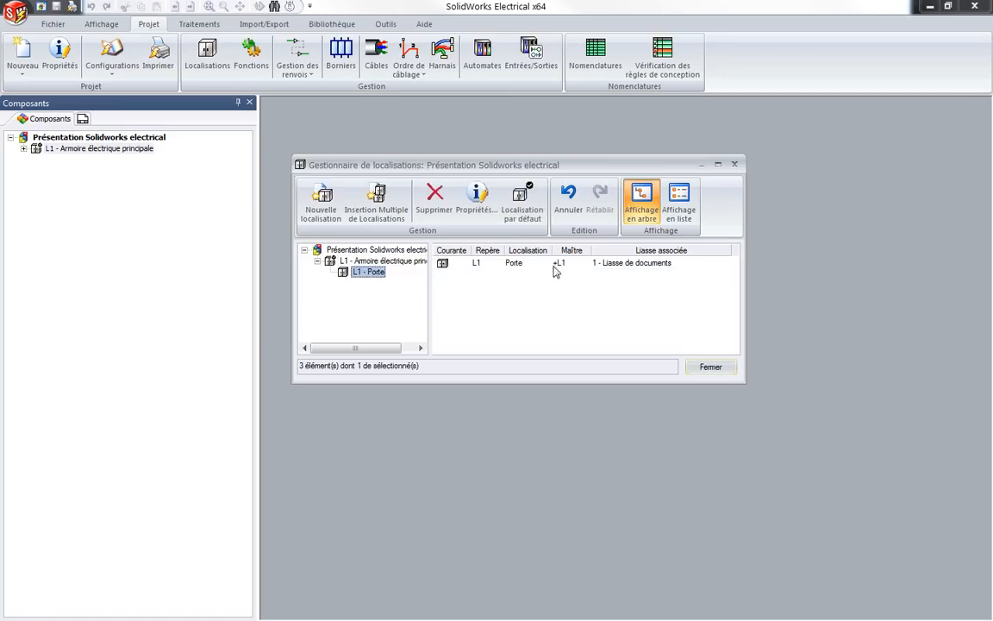
- Add a second sub-location described as "Chassis" under L1 - Armoire électrique principale, with the automatic mark L2
left_click(371, 260)
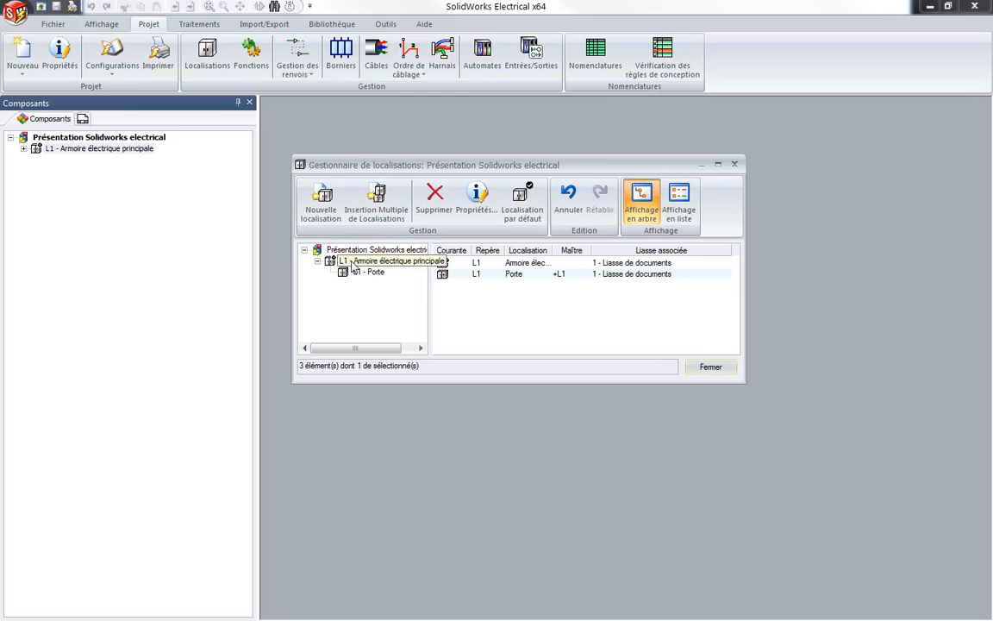
left_click(321, 201)
left_click(820, 300)
type("Chassis")
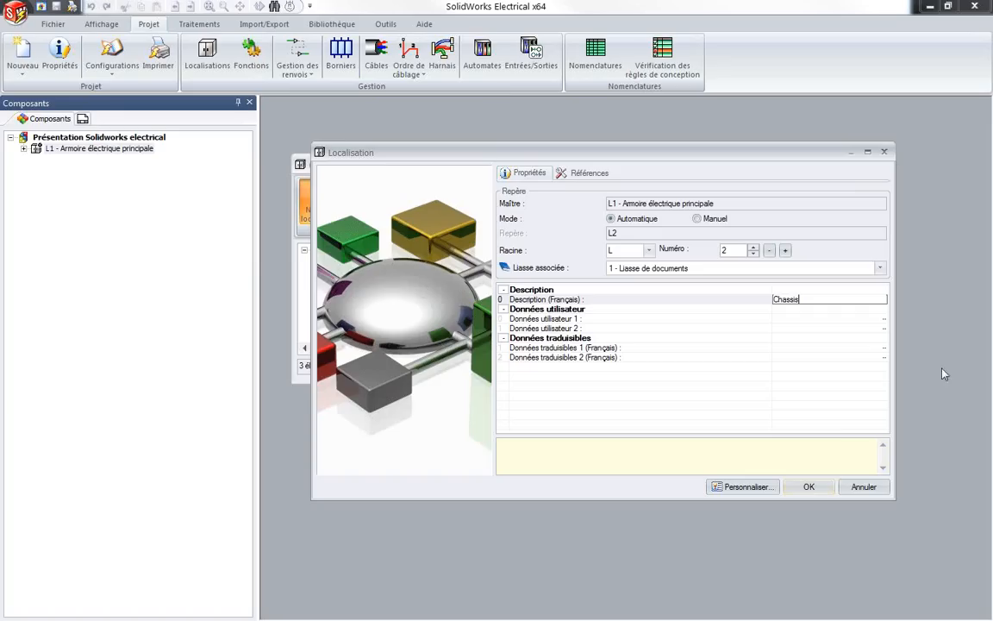
left_click(810, 488)
left_click(564, 330)
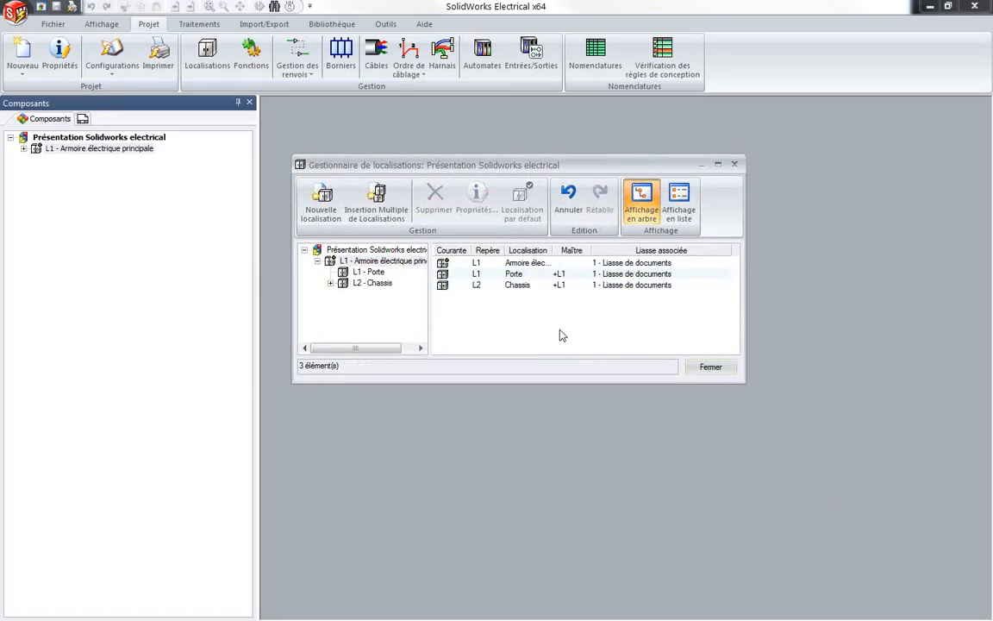
left_click(331, 284)
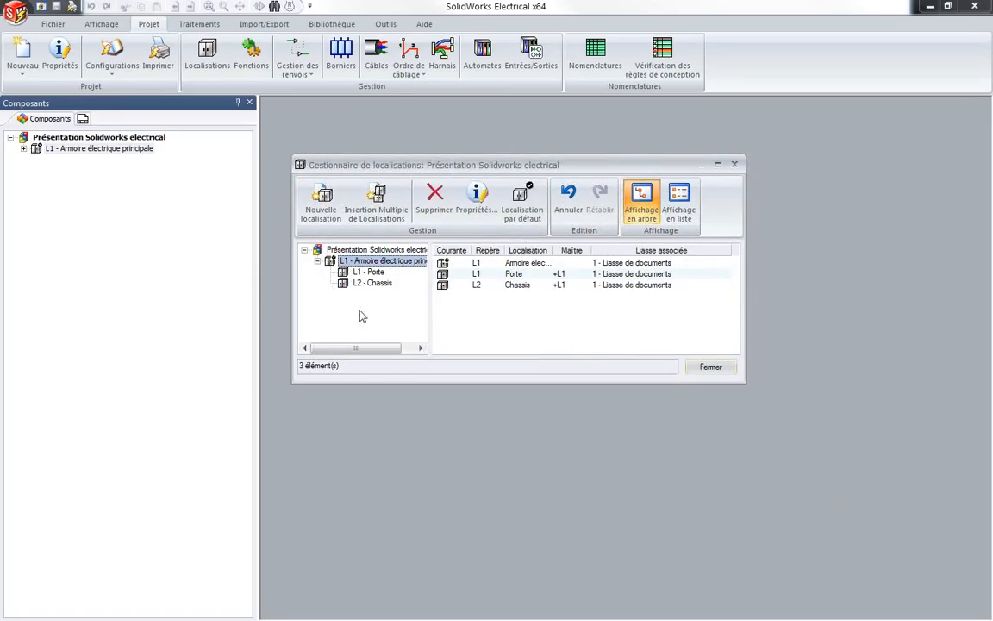
left_click(519, 316)
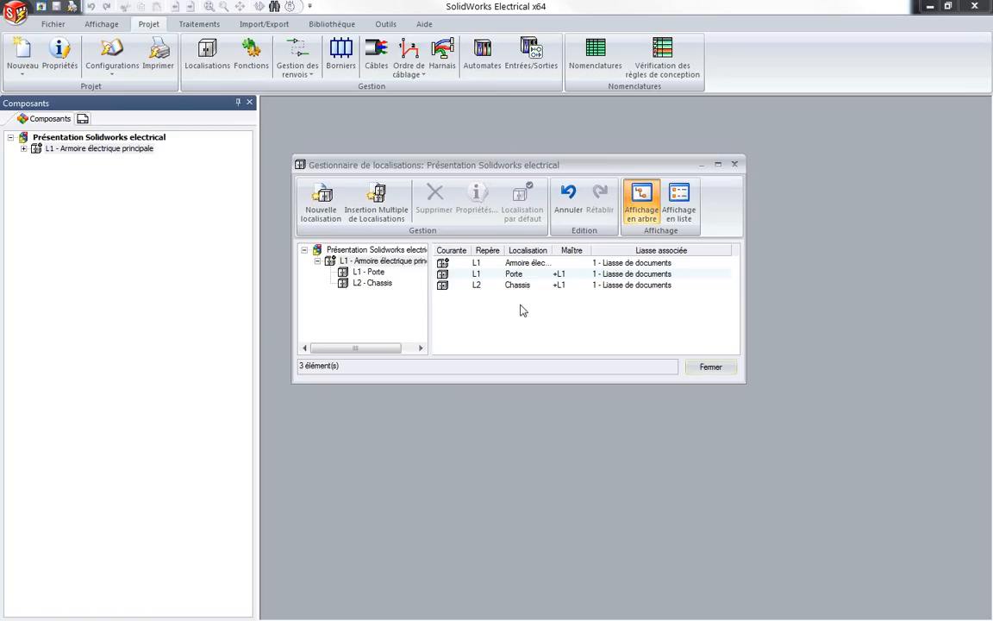
- Add a new location described as "Pompe" at the project's top level, outside L1, with the automatic mark L2
left_click(334, 321)
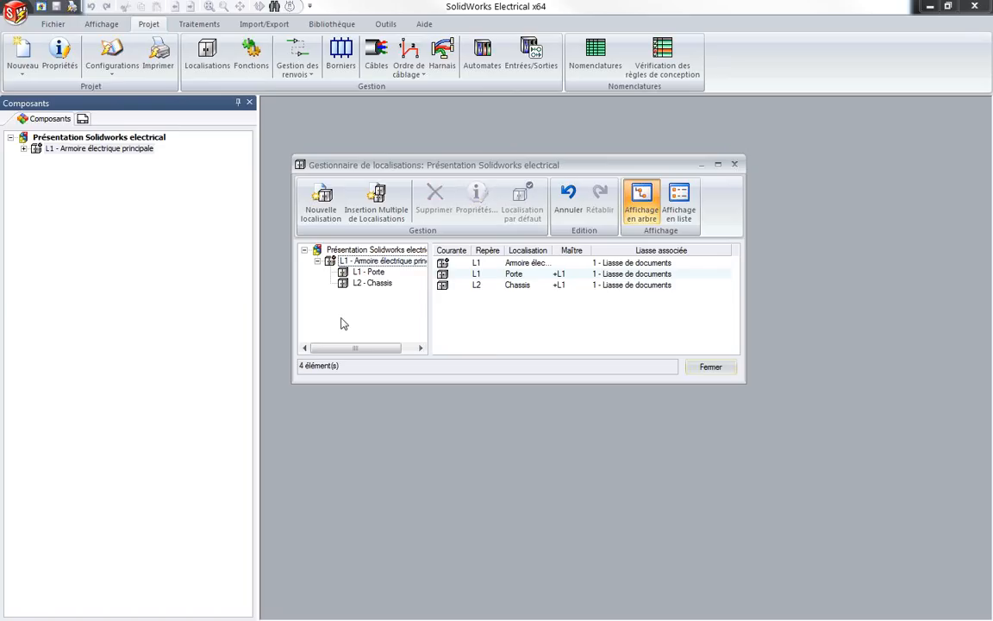
left_click(317, 260)
left_click(313, 201)
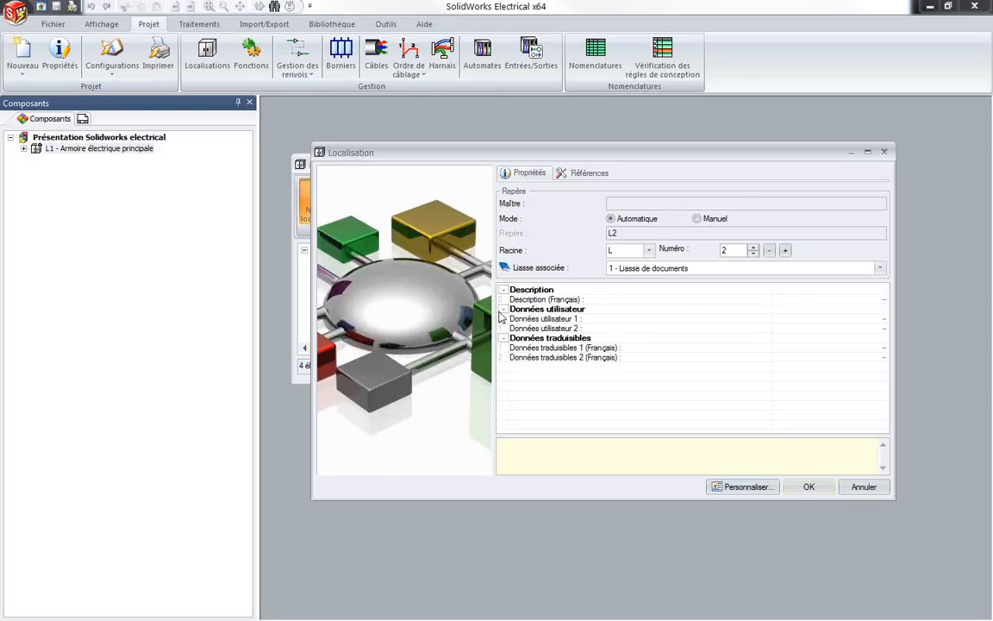
left_click(800, 299)
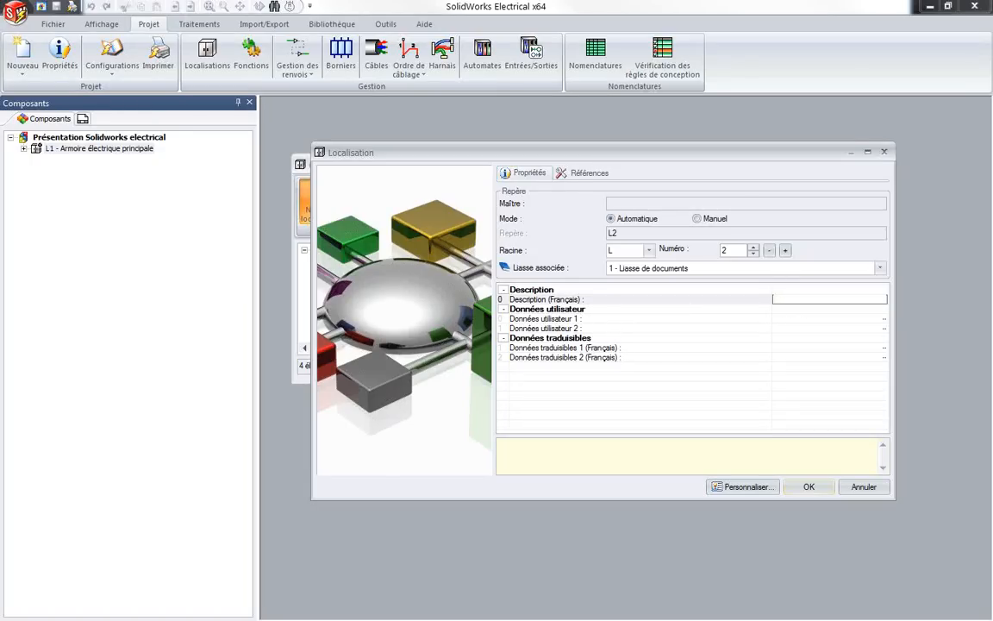
type("Pompe")
left_click(810, 486)
- Review the location hierarchy, from the main cabinet with its Porte and Chassis sub-locations to Pompe, and close the location manager
left_click(371, 261)
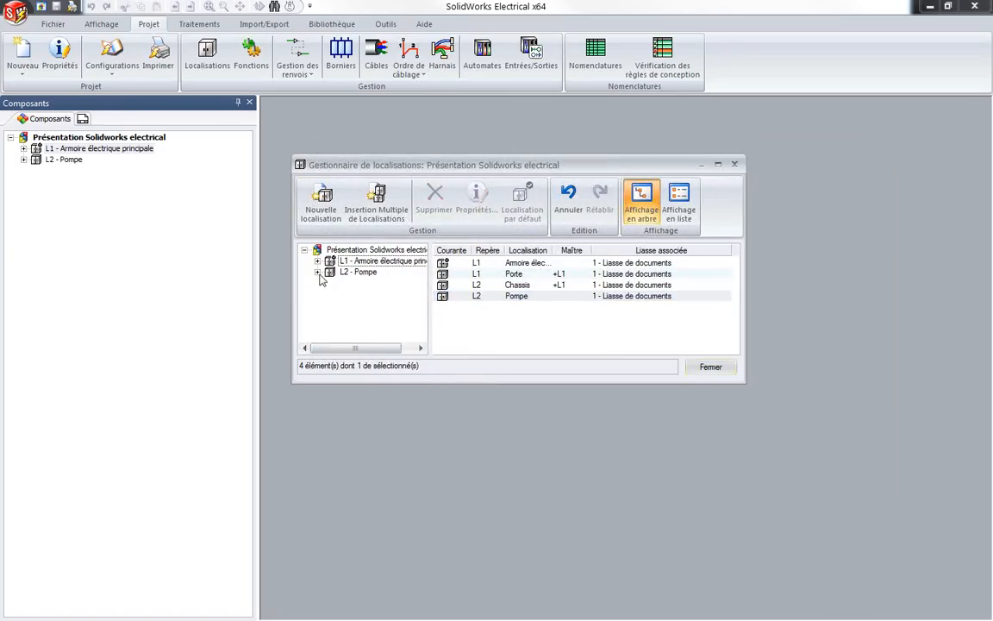
left_click(317, 260)
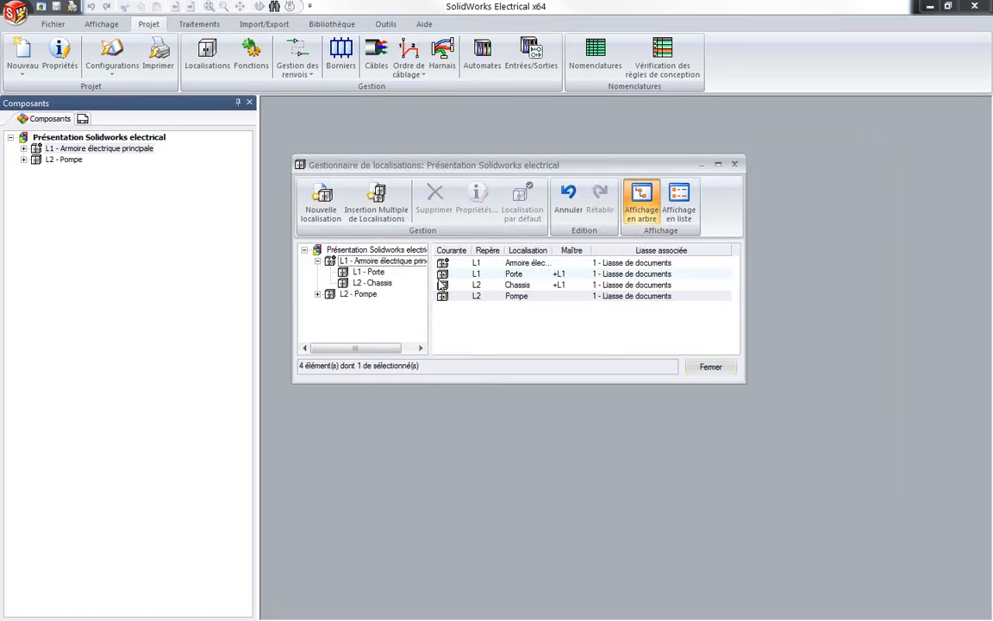
left_click_drag(428, 281, 461, 285)
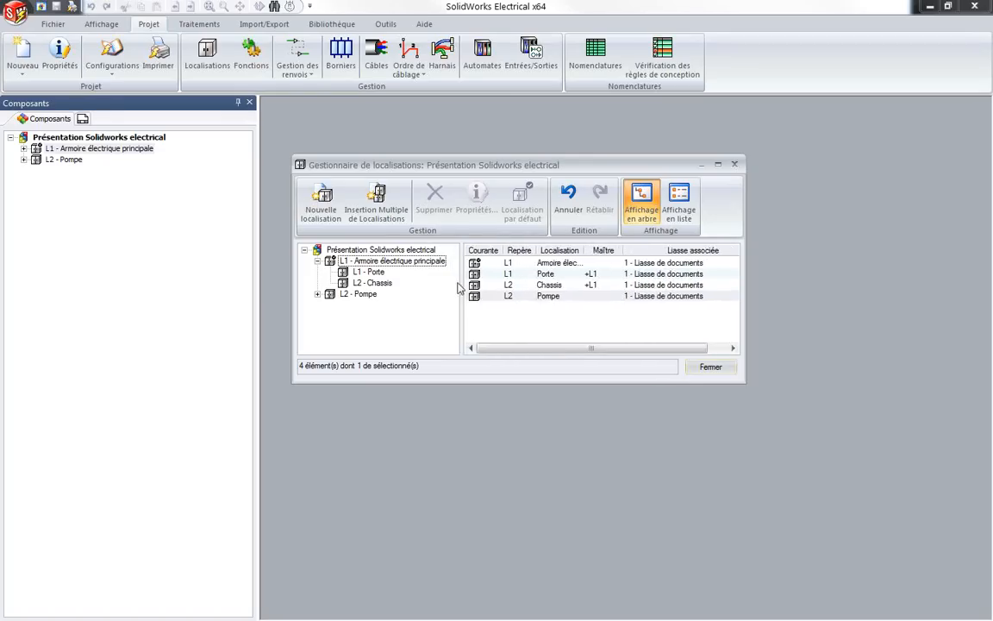
left_click(317, 261)
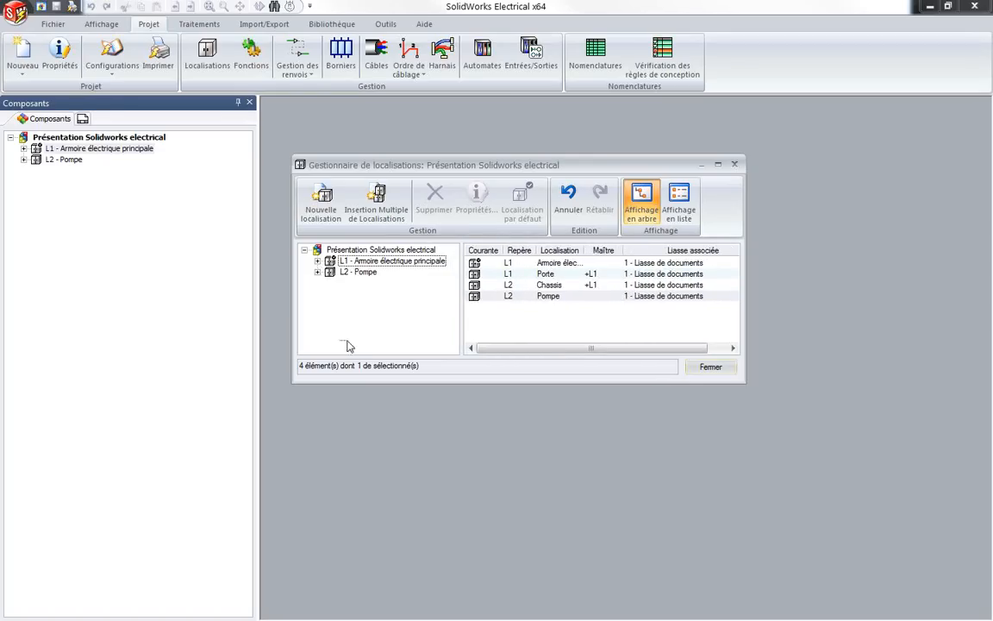
left_click(346, 261)
left_click(355, 271)
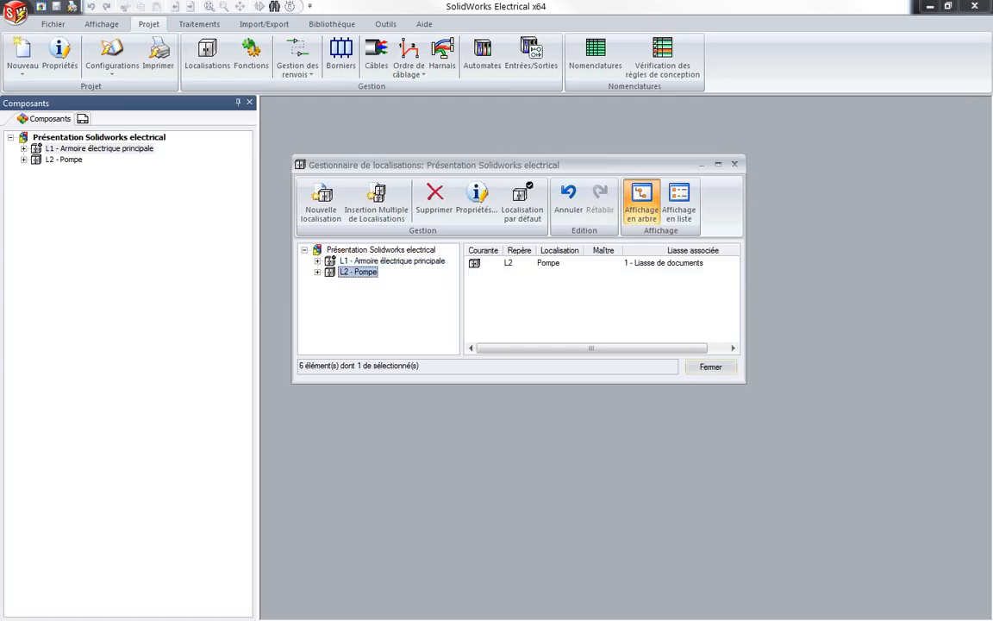
left_click(317, 261)
left_click(369, 272)
left_click(373, 283)
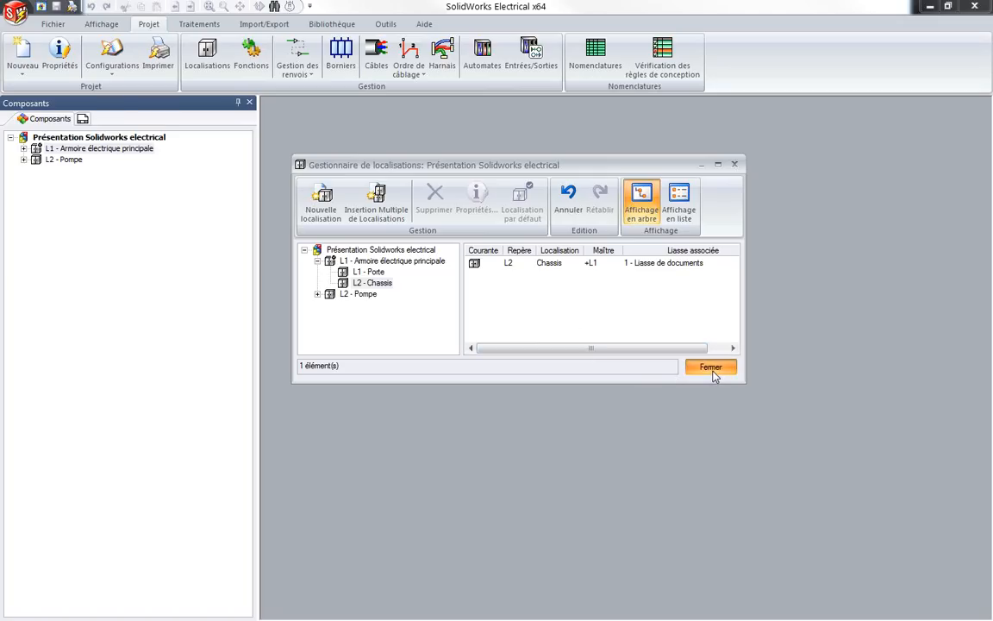
left_click(384, 261)
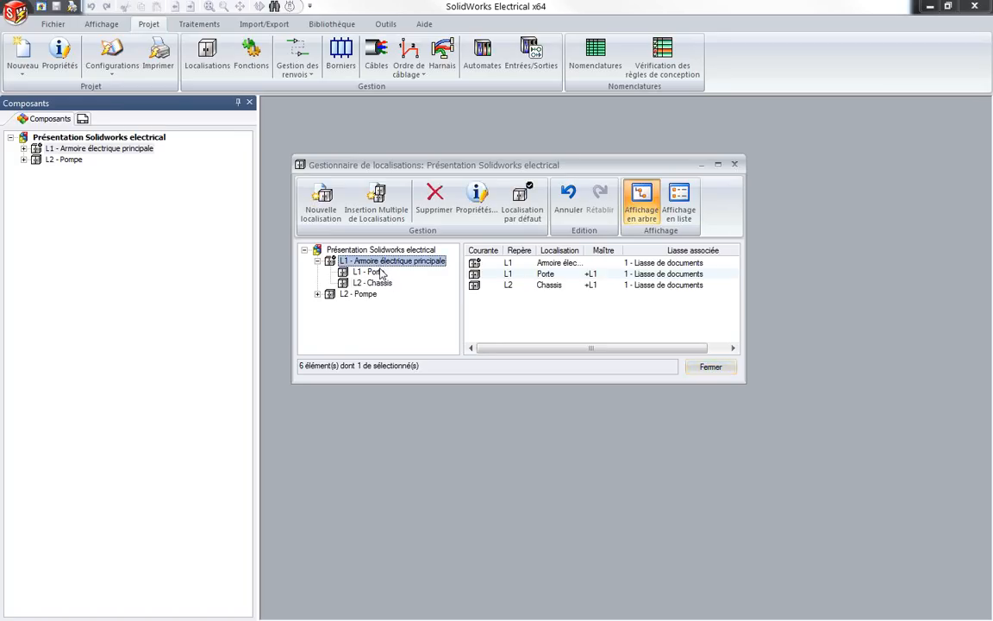
left_click(379, 273)
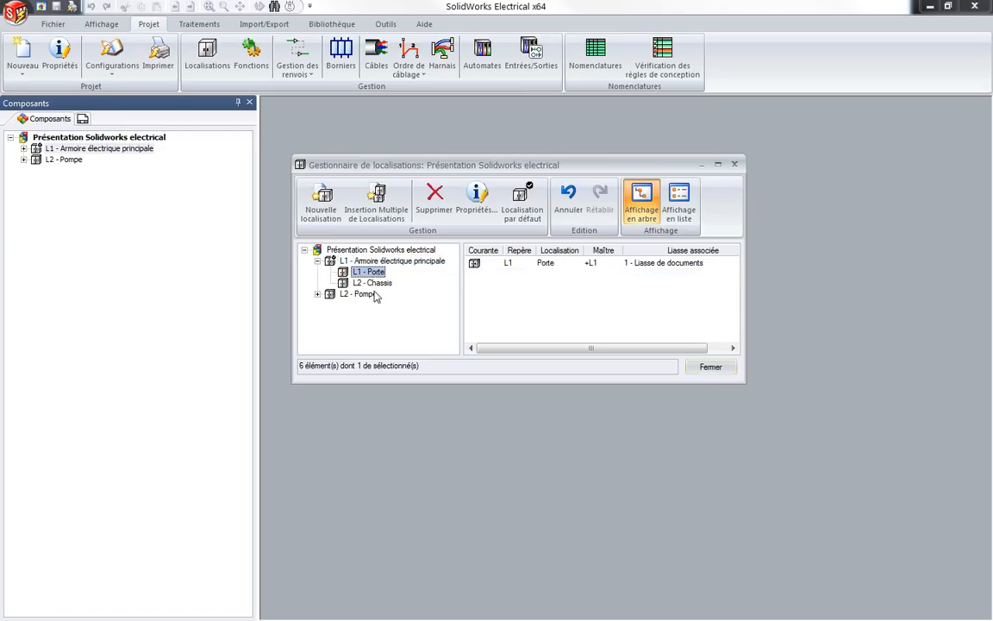
left_click(373, 284)
left_click(358, 295)
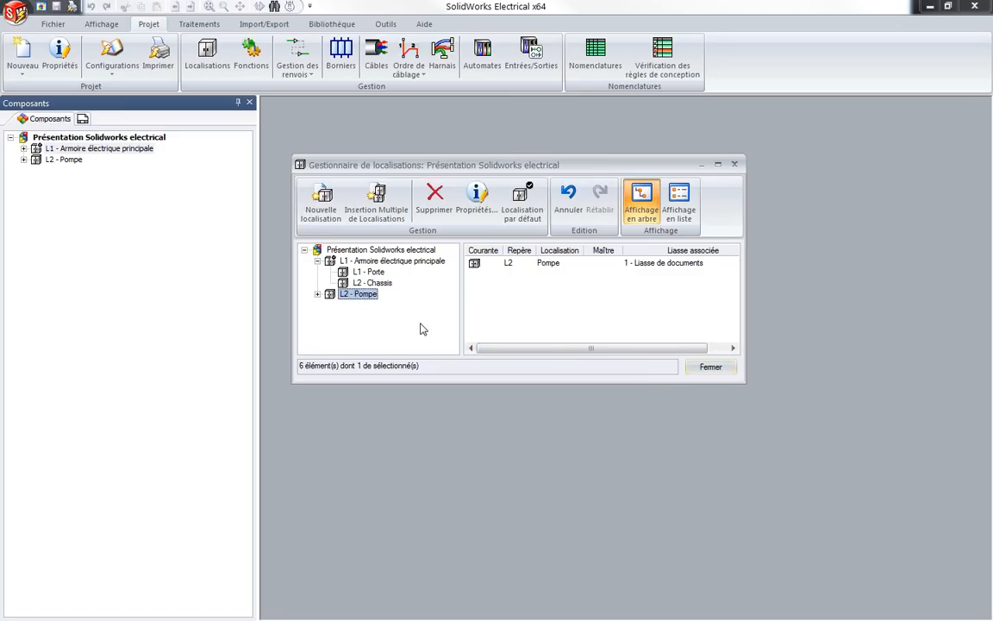
left_click(694, 369)
- Review the properties of folio 03 - Synoptique de câblage, particularly its assigned location, and close them
left_click(83, 118)
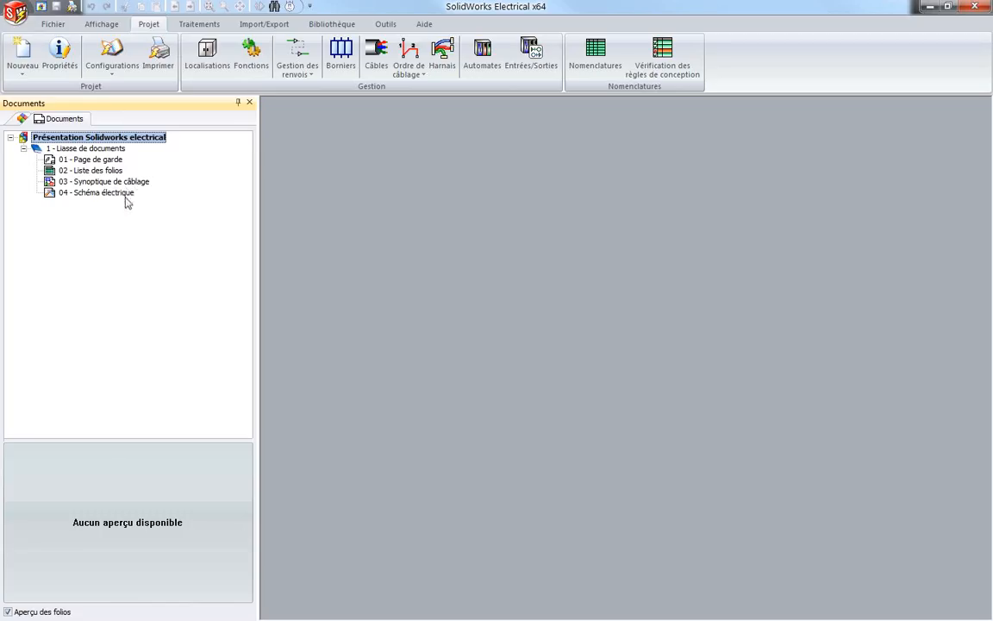
left_click(103, 181)
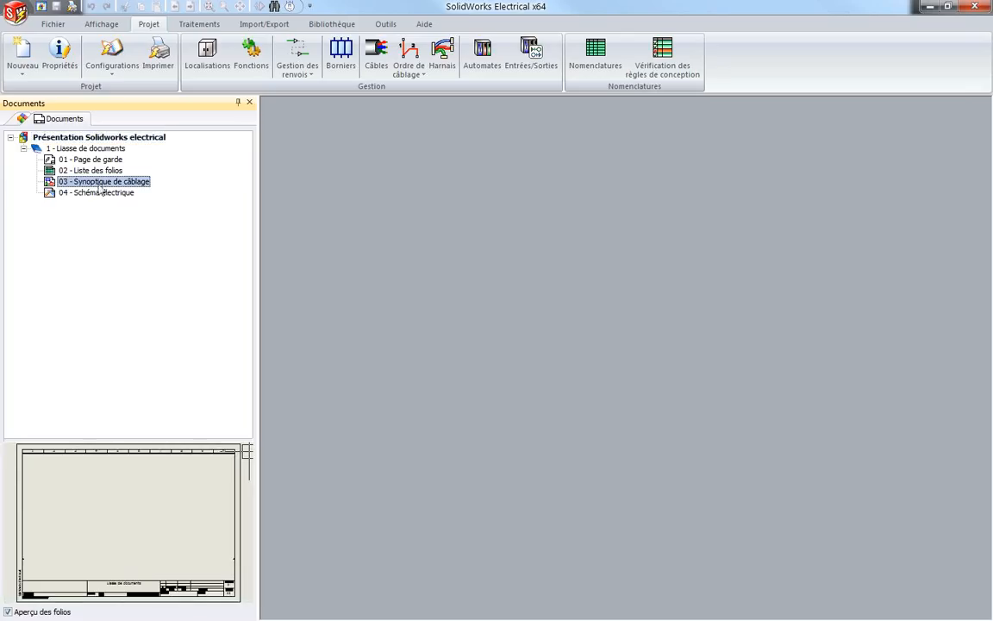
right_click(95, 185)
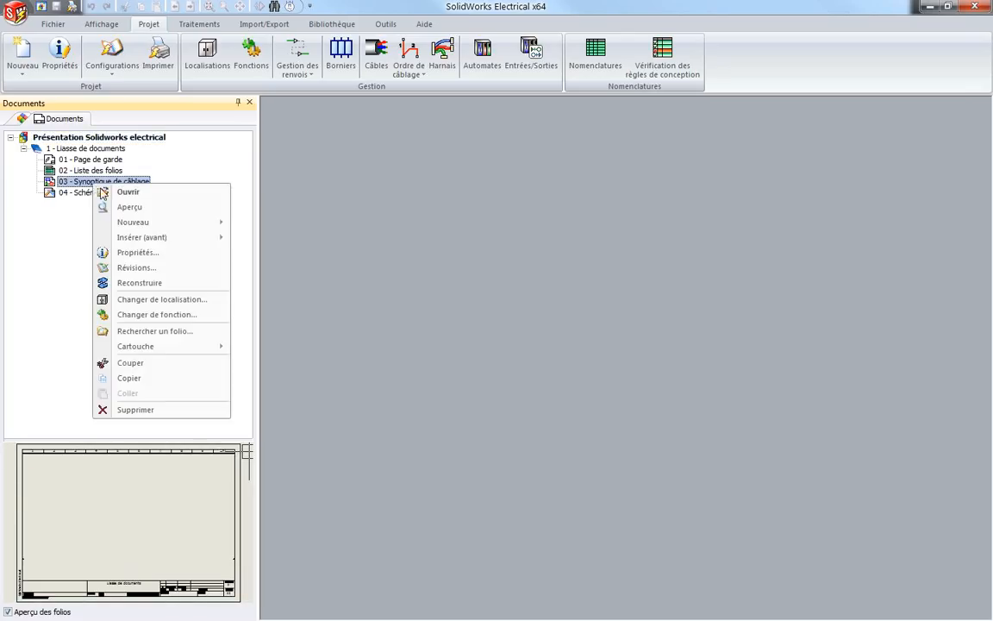
left_click(138, 251)
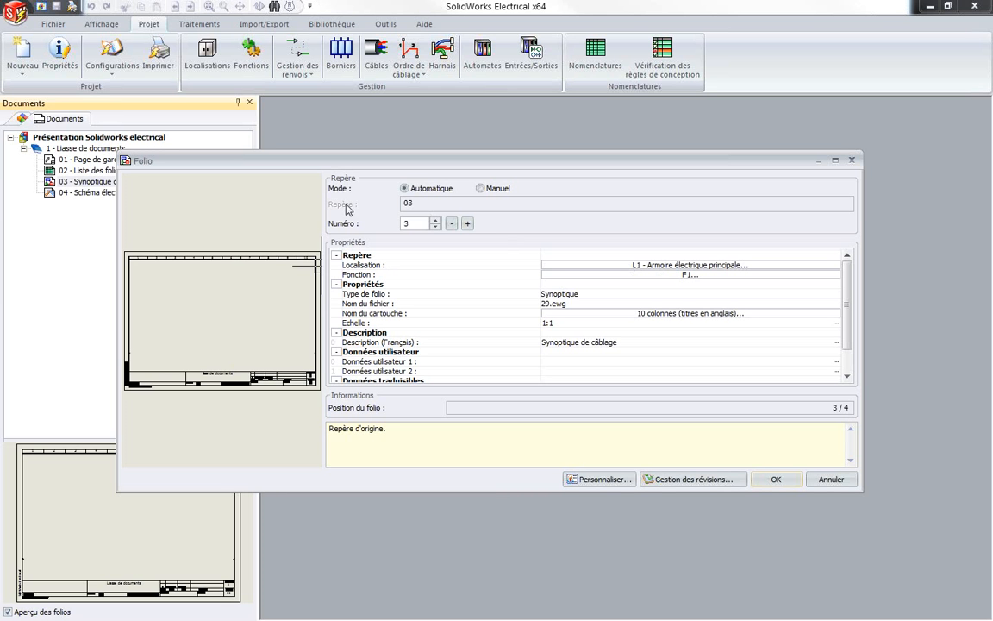
left_click_drag(149, 160, 125, 158)
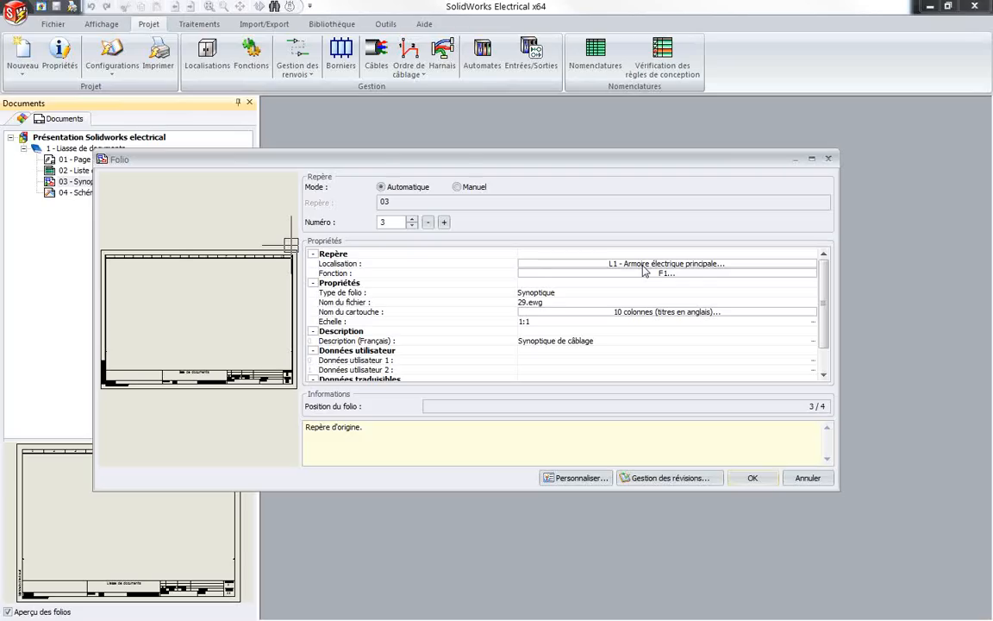
left_click_drag(169, 163, 233, 179)
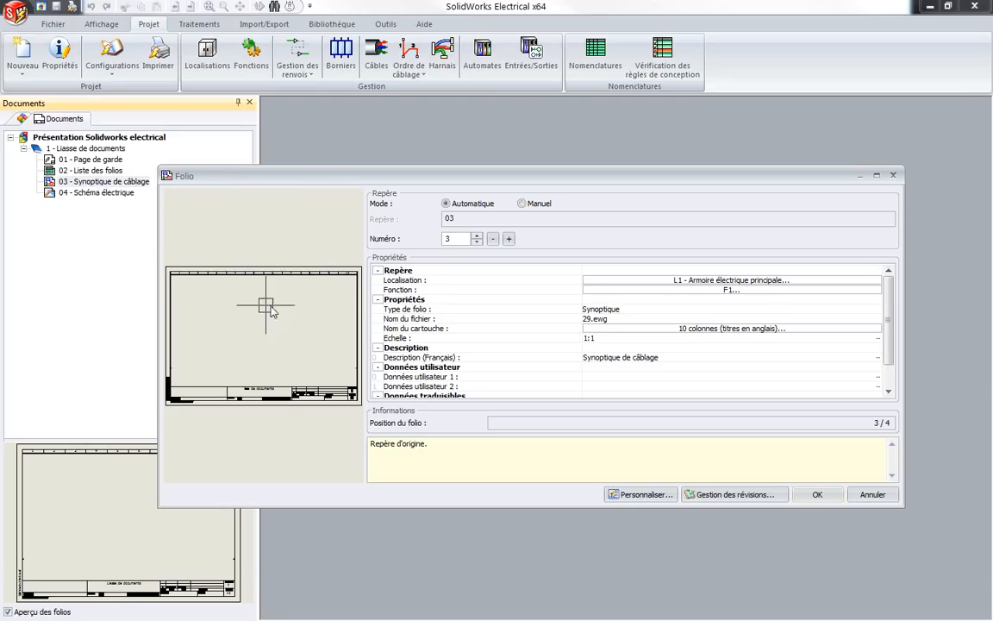
left_click(747, 283)
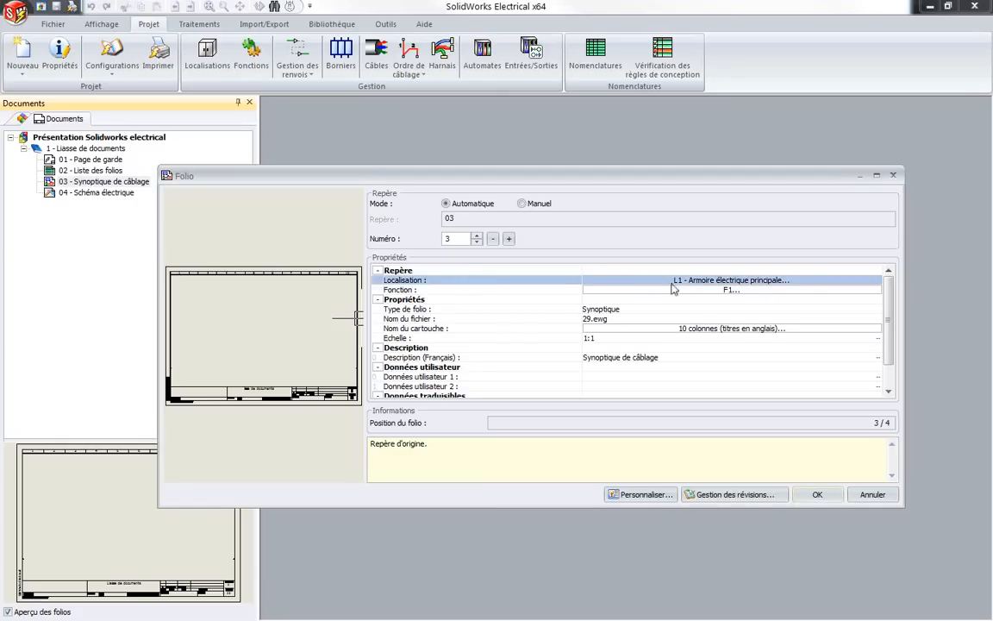
left_click(893, 175)
- Change the location of folio 03 - Synoptique de câblage to L2 - Pompe, moving its components to the new location as well
right_click(110, 183)
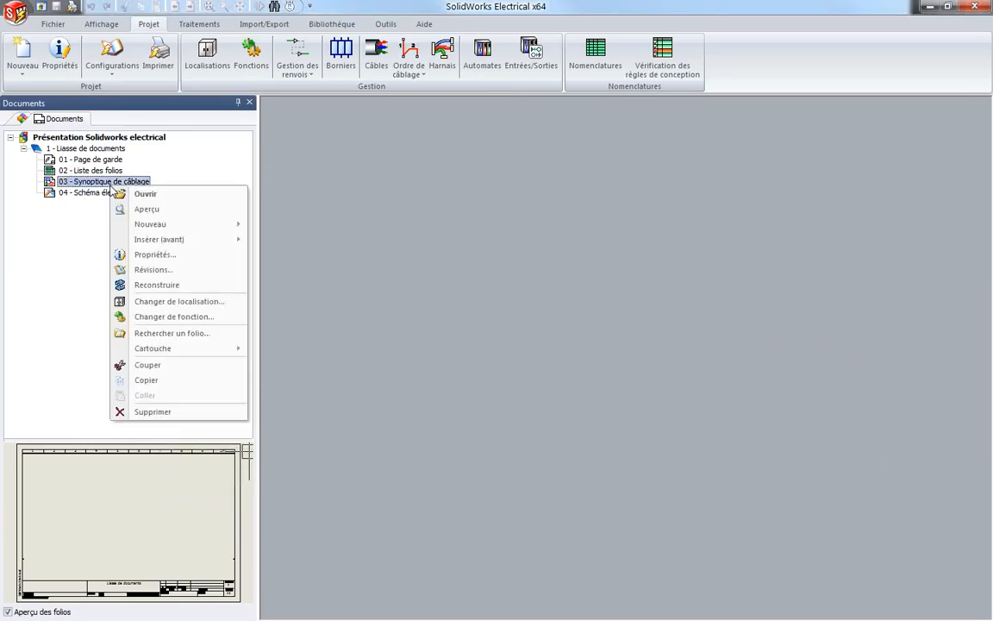
left_click(143, 255)
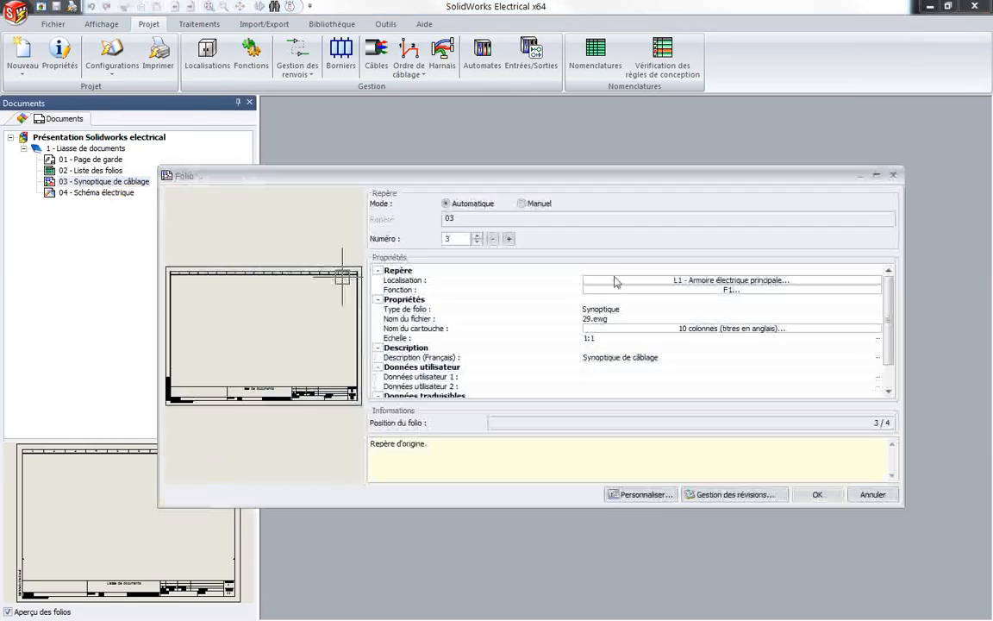
left_click(686, 286)
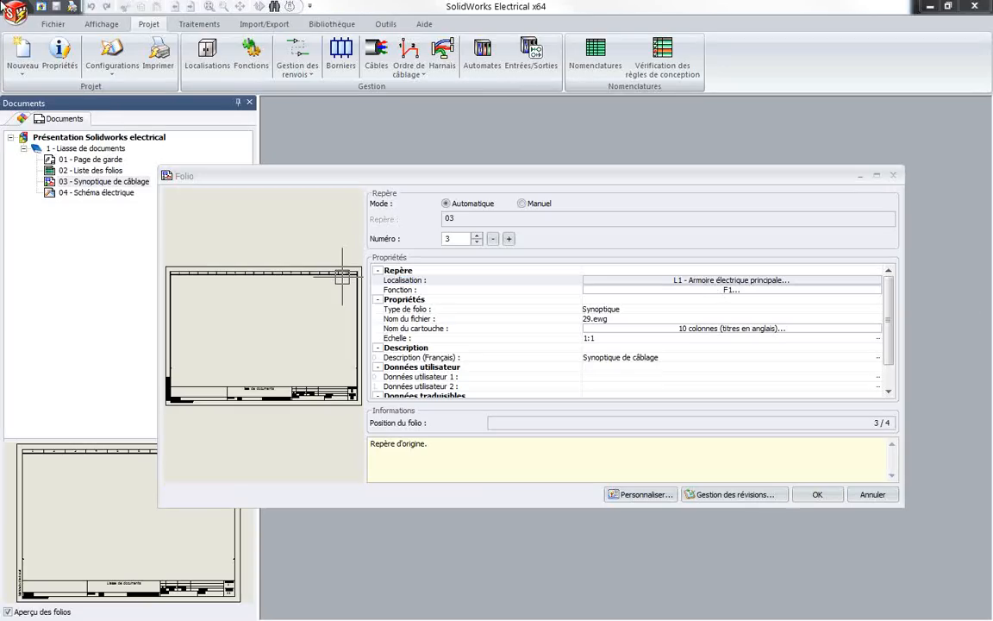
left_click(687, 281)
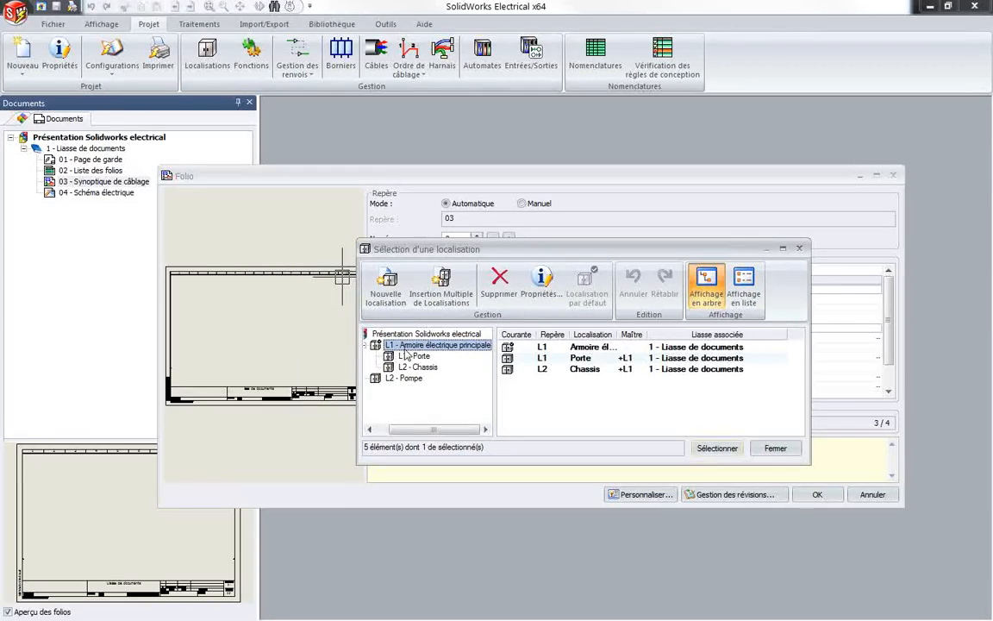
left_click(404, 377)
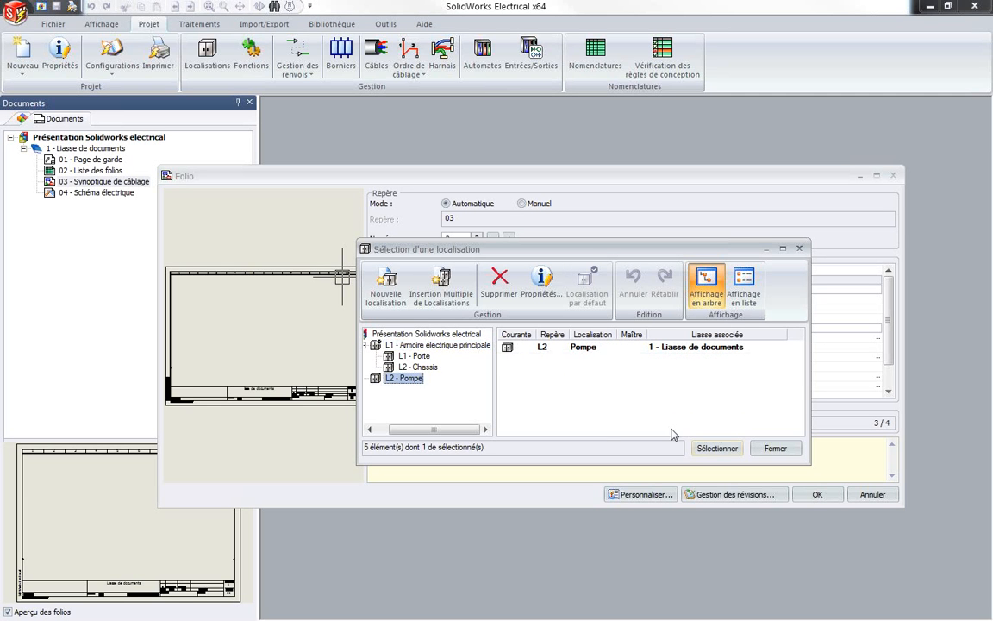
left_click(717, 447)
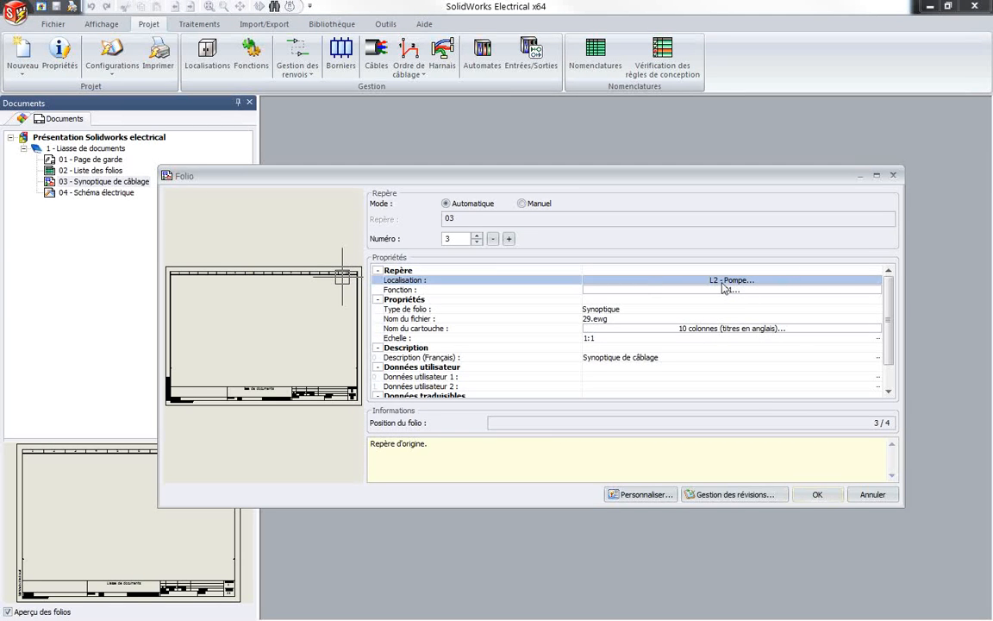
left_click(814, 494)
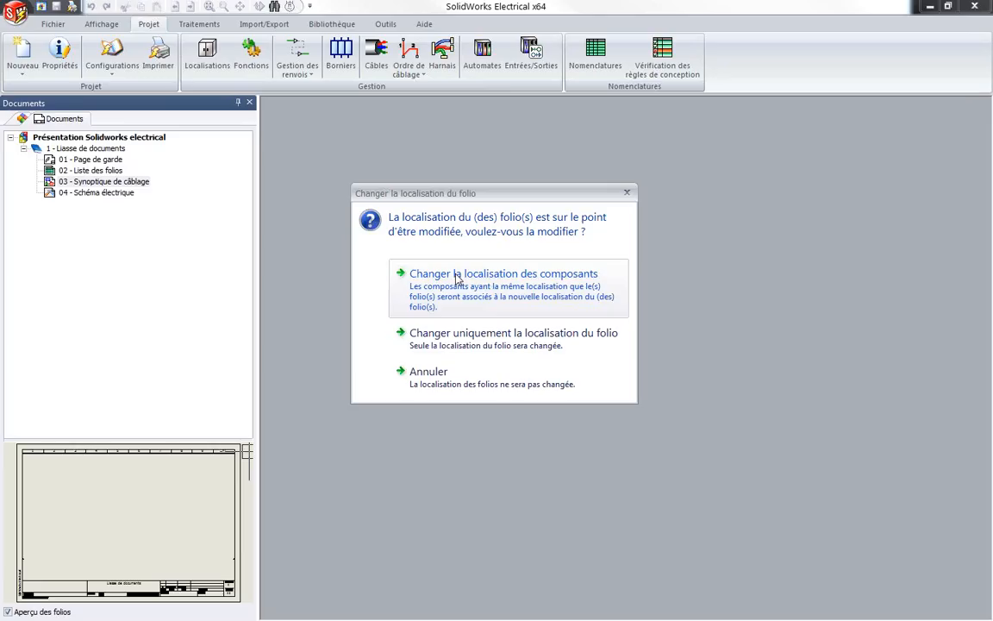
left_click(520, 291)
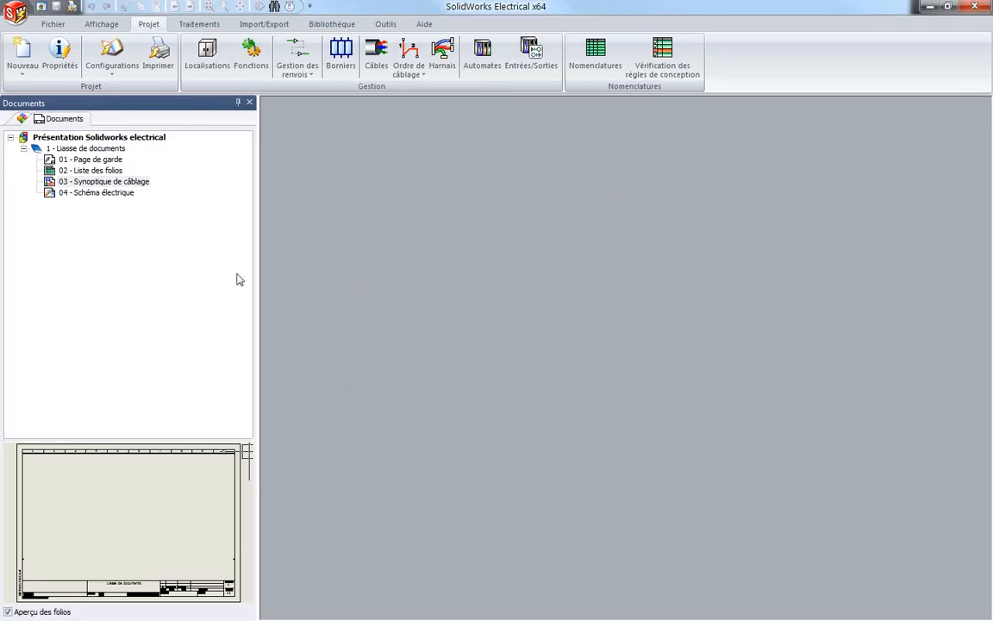
- Open folio 03 - Synoptique de câblage and examine the location mark and description in its title block
left_click(119, 185)
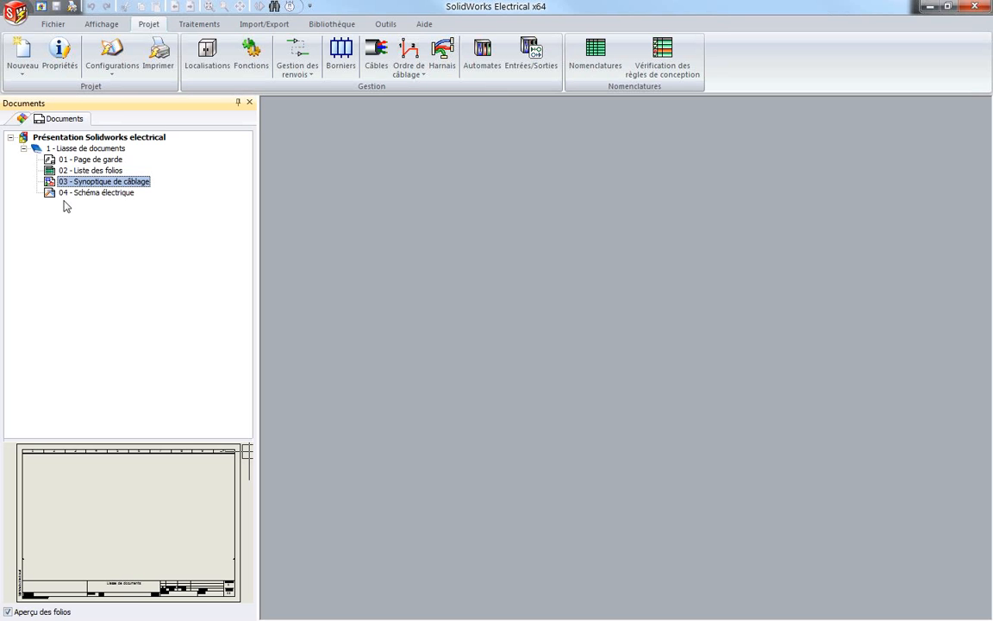
double_click(107, 181)
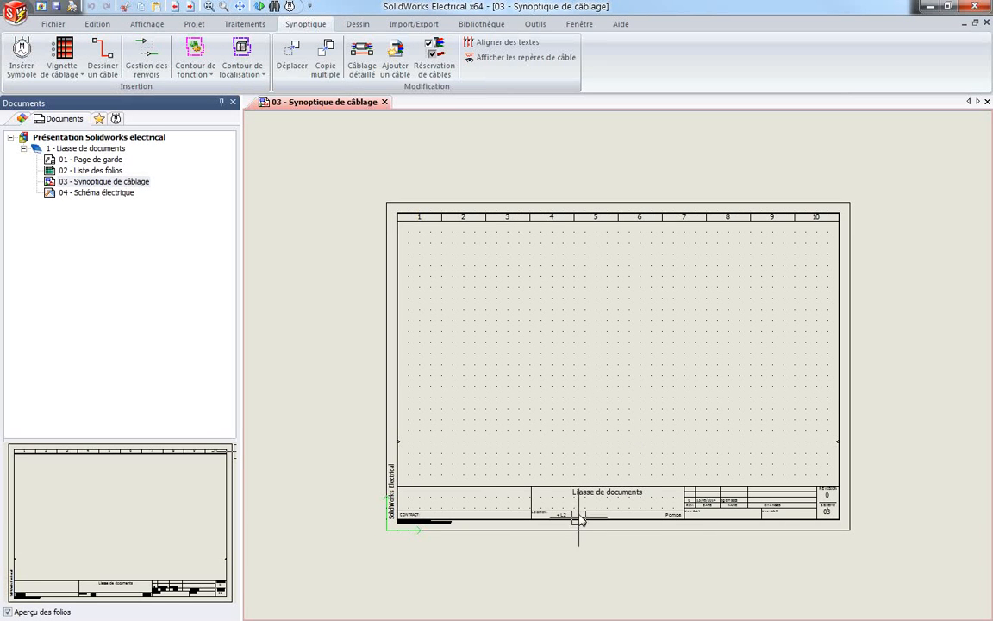
scroll(575, 517, "up", 2)
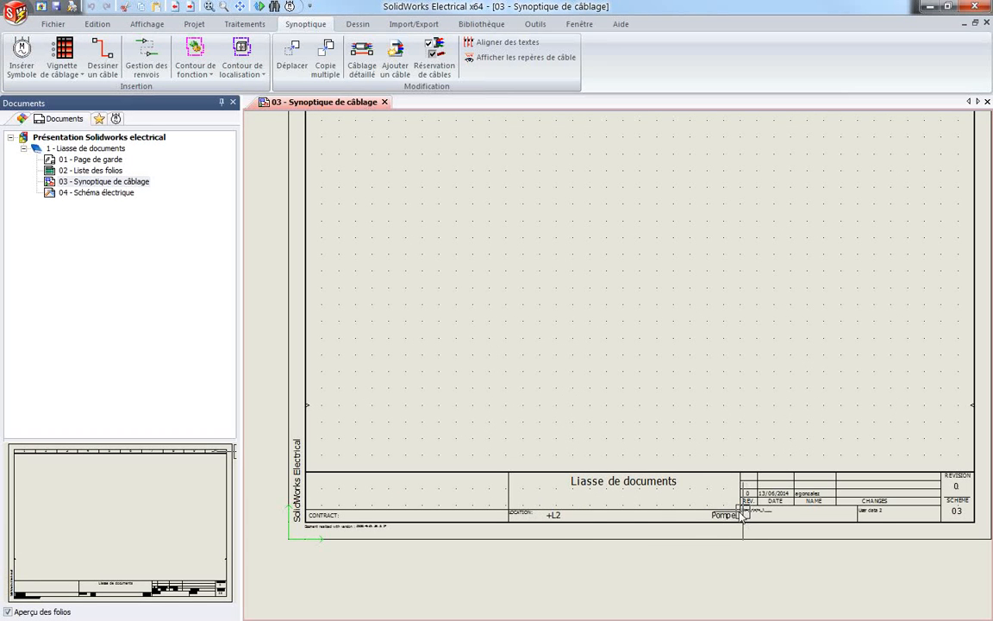
scroll(660, 492, "down", 2)
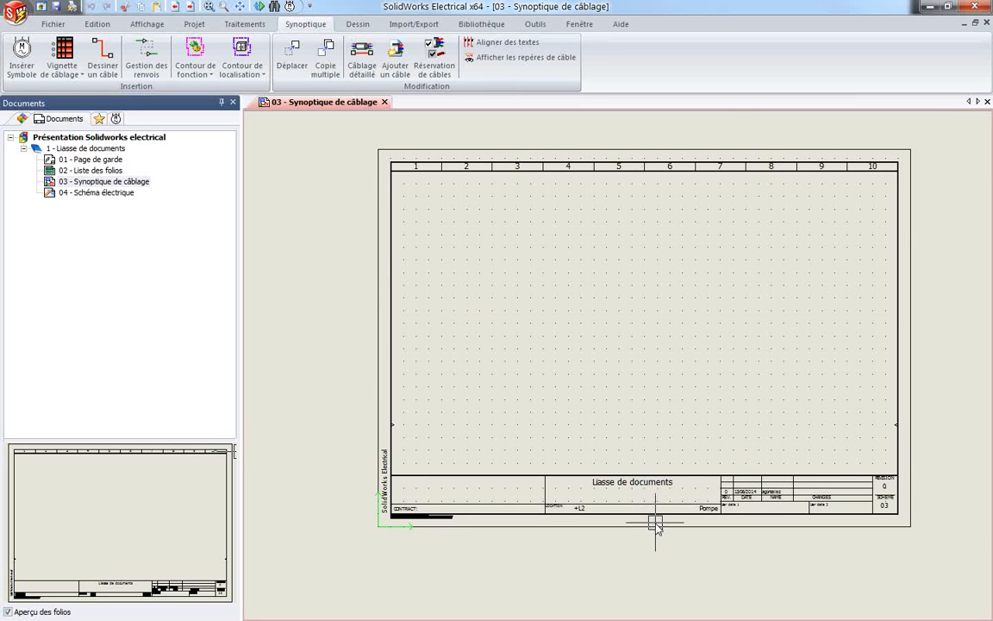
scroll(681, 521, "up", 3)
scroll(728, 495, "up", 1)
scroll(719, 488, "down", 3)
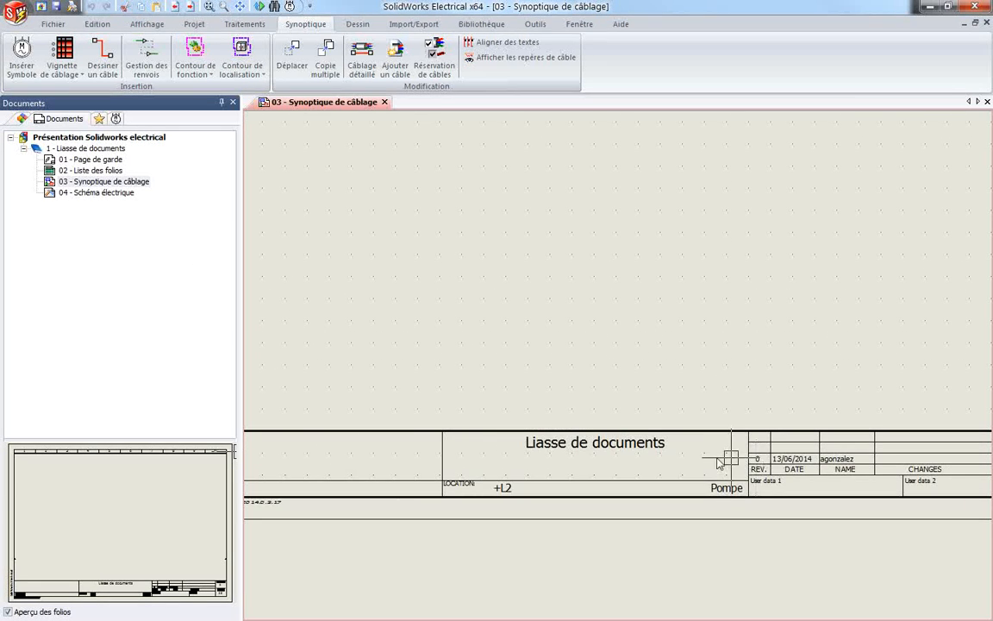
scroll(756, 448, "down", 3)
scroll(713, 497, "up", 5)
scroll(741, 474, "up", 2)
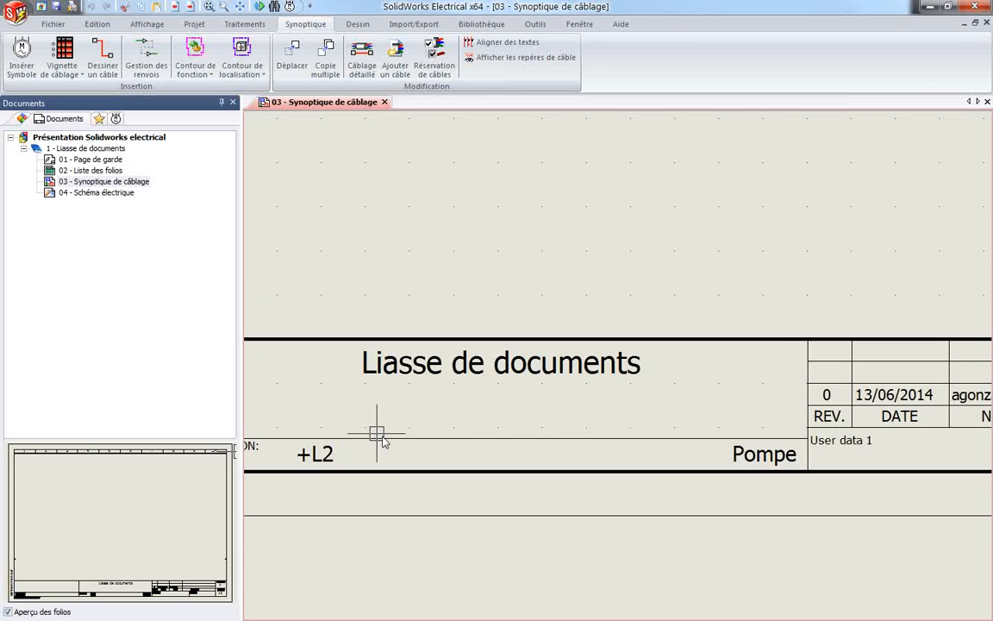
scroll(379, 422, "down", 2)
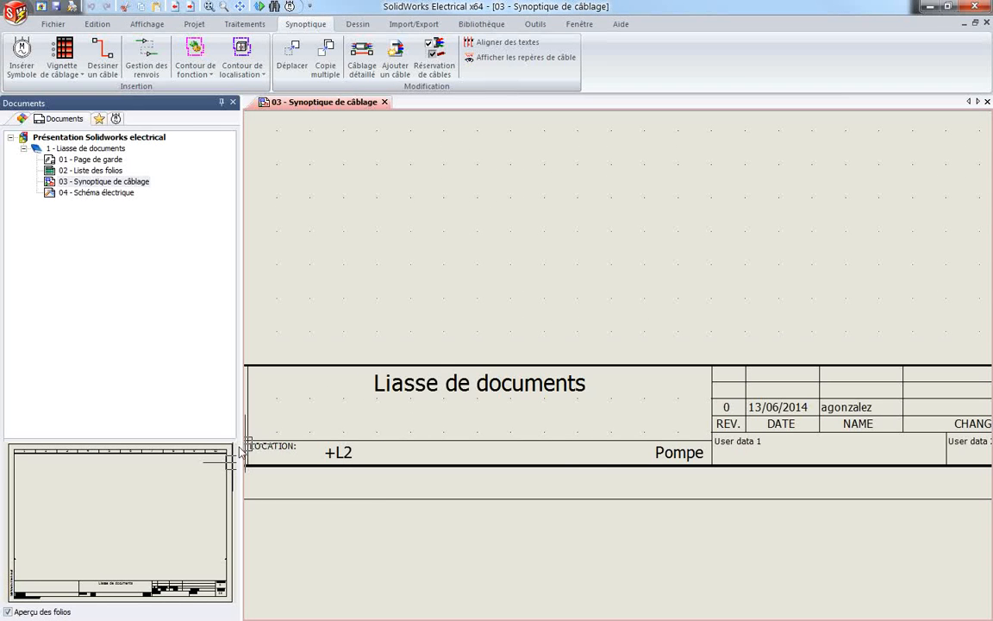
scroll(658, 459, "down", 1)
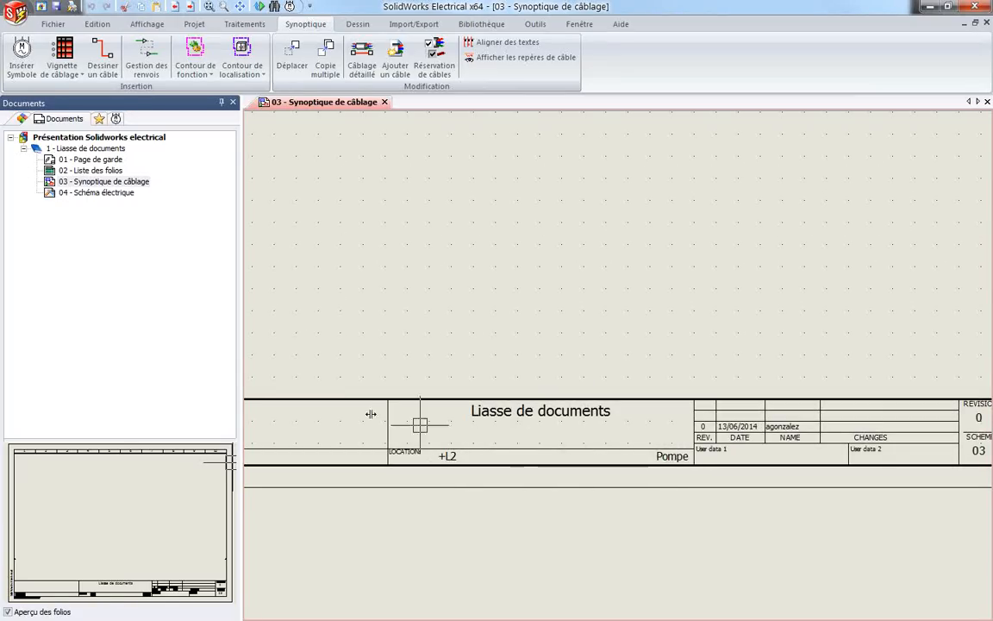
- Check the L2 - Pompe location in the component tree and return to the project's document list
left_click(24, 119)
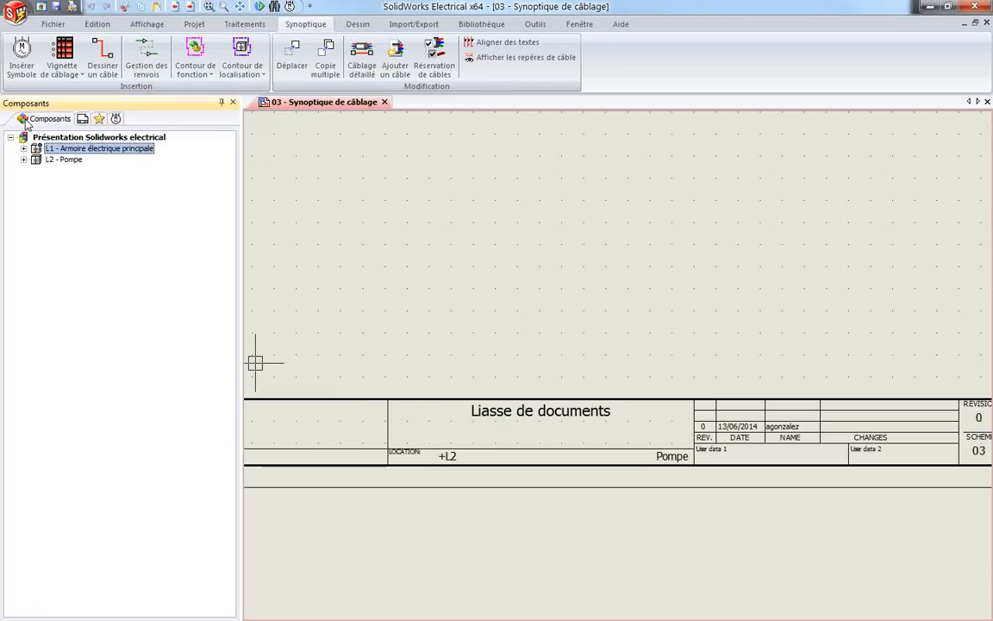
left_click(59, 158)
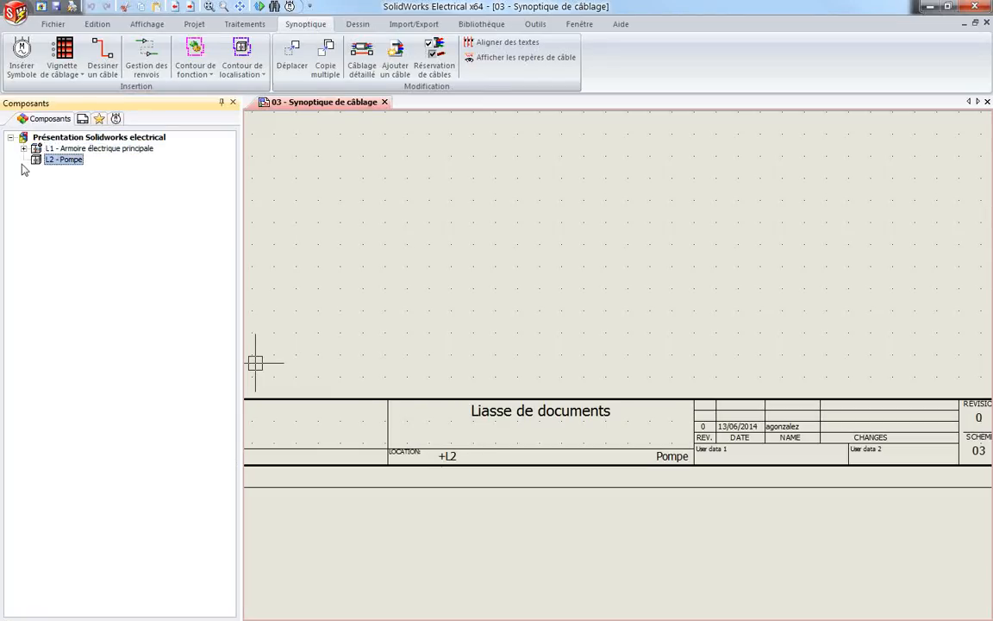
scroll(545, 326, "down", 3)
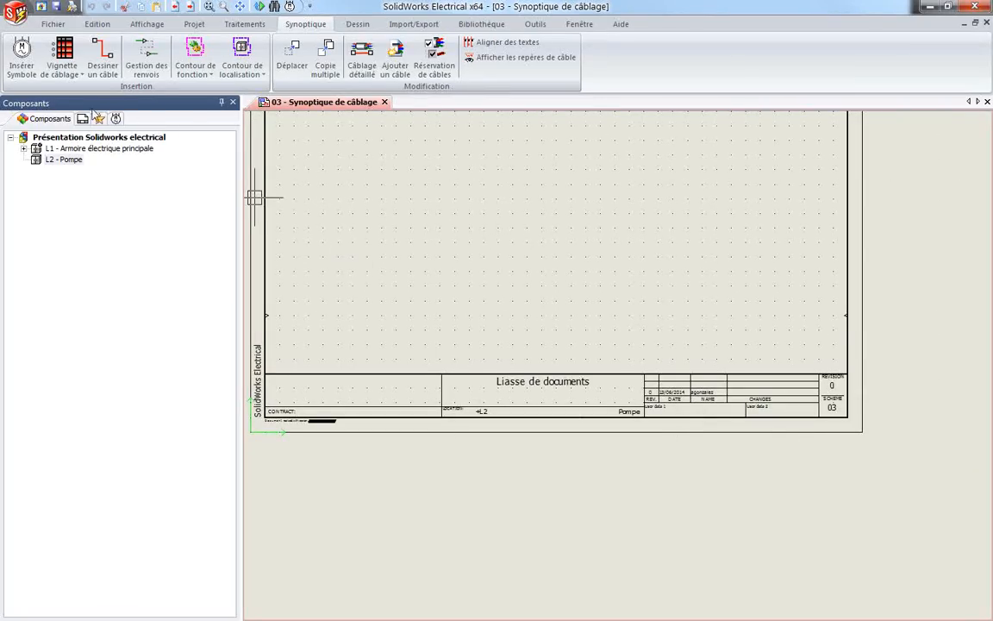
left_click(52, 122)
left_click(72, 117)
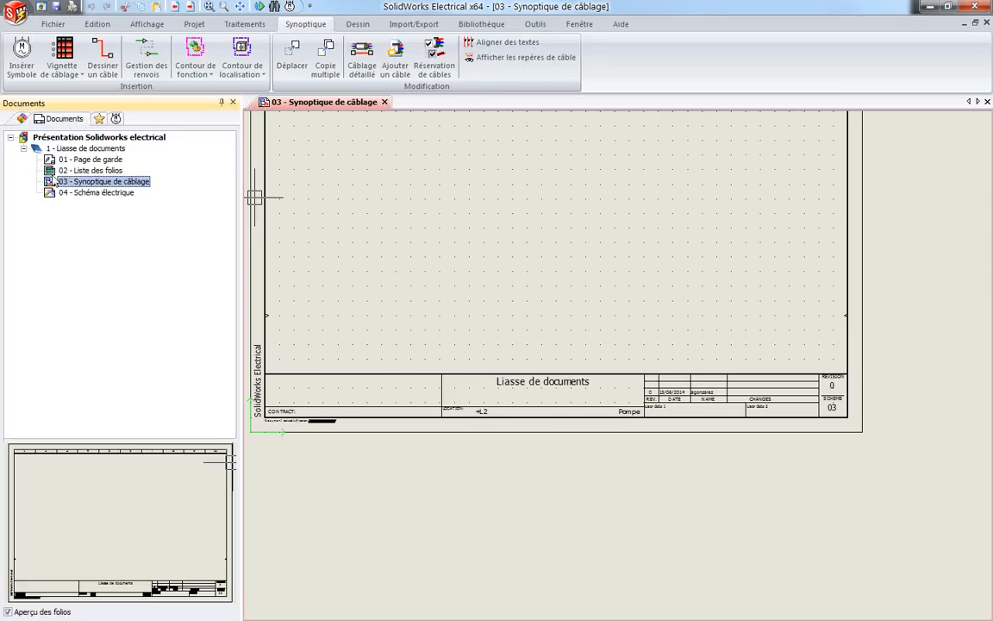
- Close the project Présentation Solidworks electrical
left_click(54, 24)
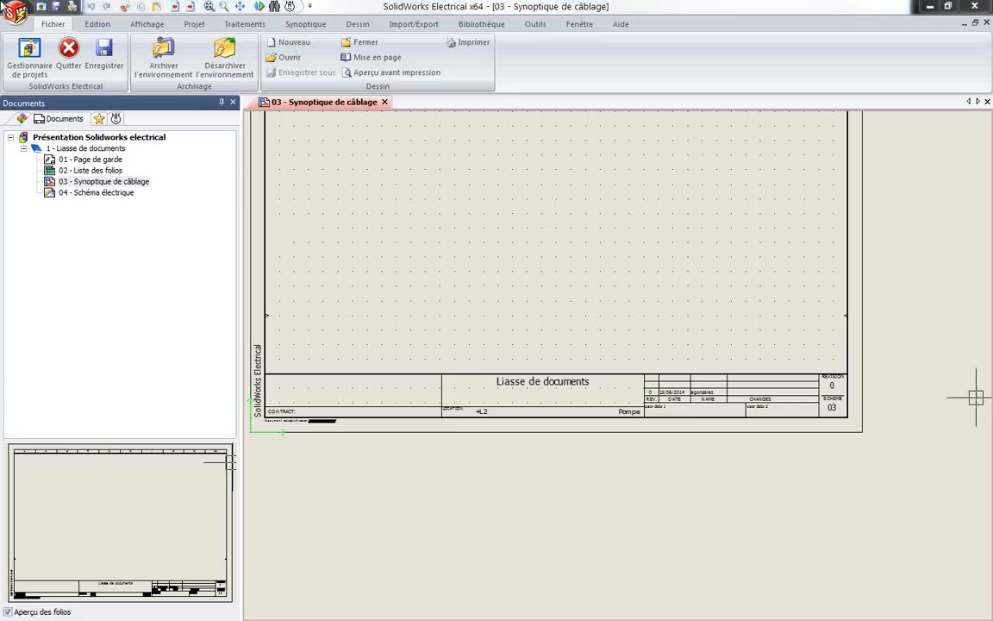
left_click(929, 9)
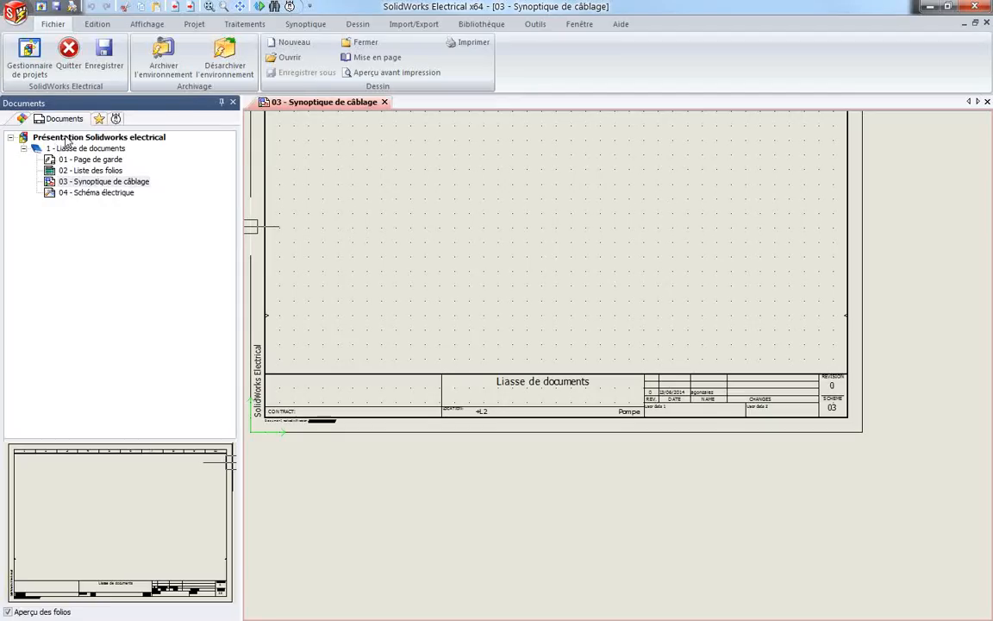
right_click(66, 139)
left_click(103, 483)
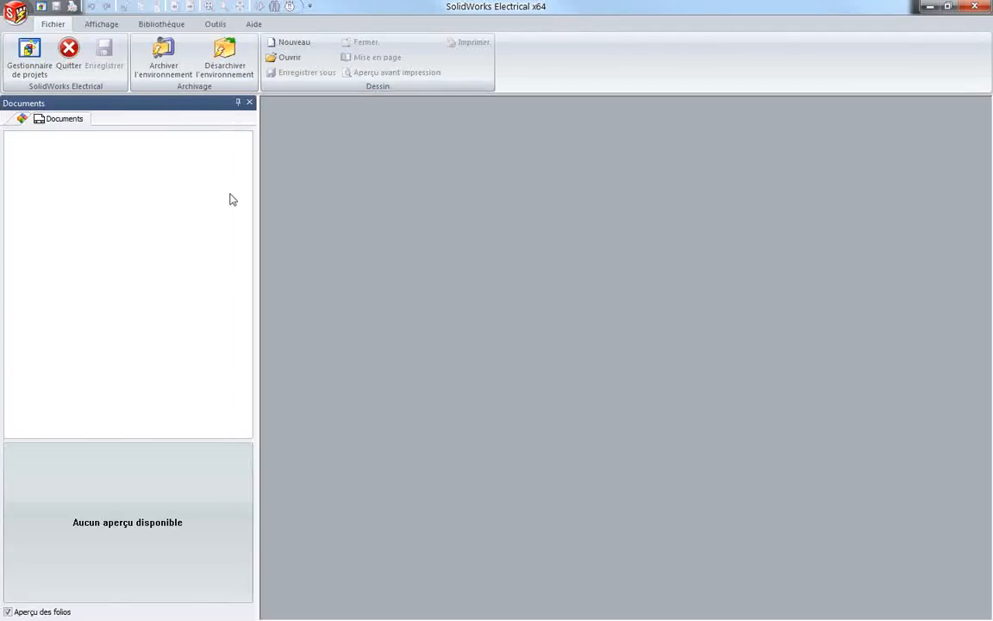
- Unarchive a project from the archive file Start_Lesson_02.proj.tewzip in the Case Study folder
left_click(39, 62)
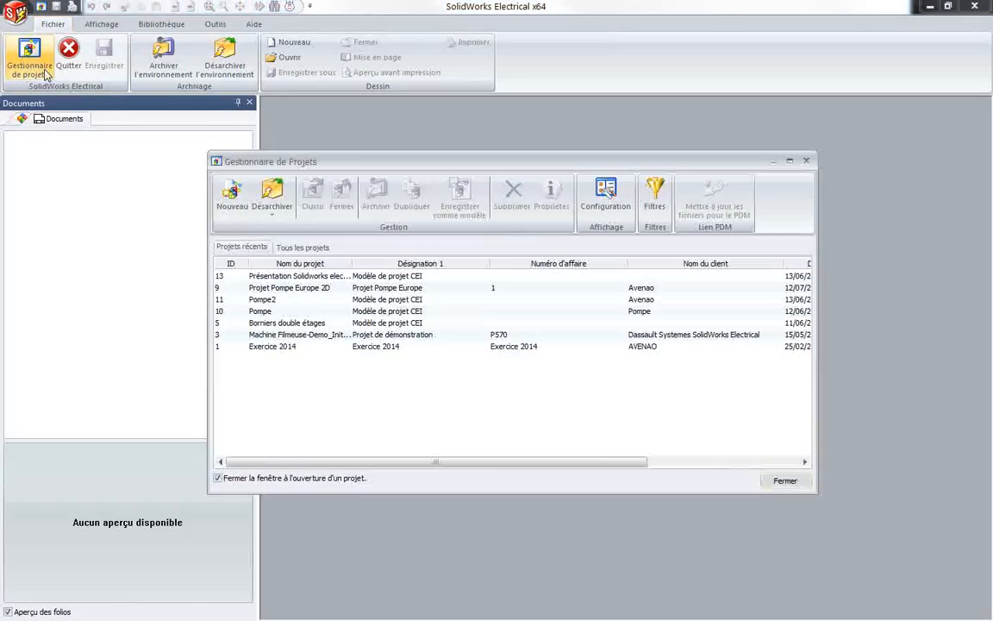
left_click(272, 212)
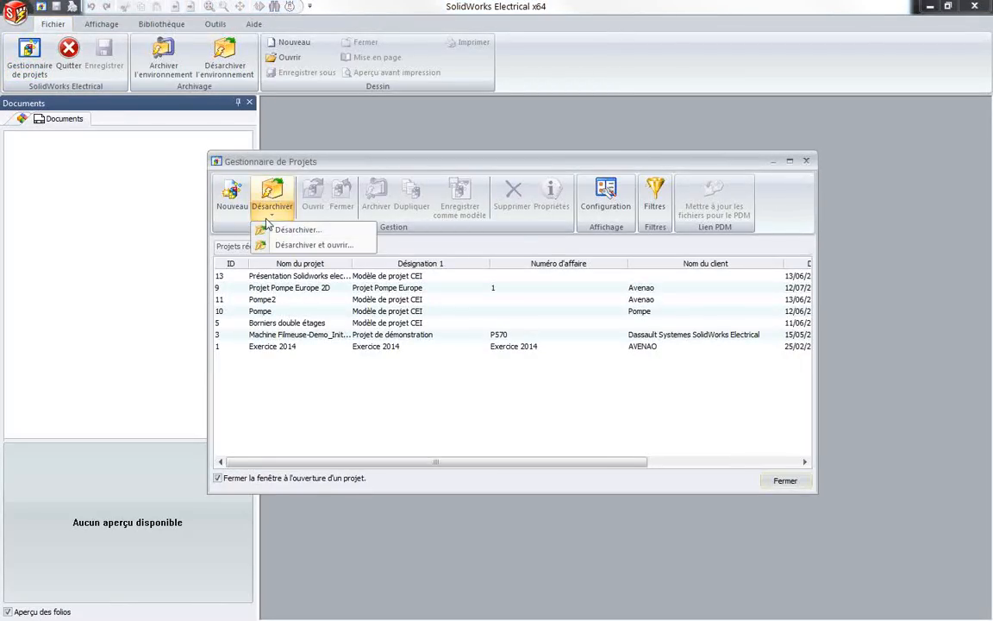
left_click(308, 231)
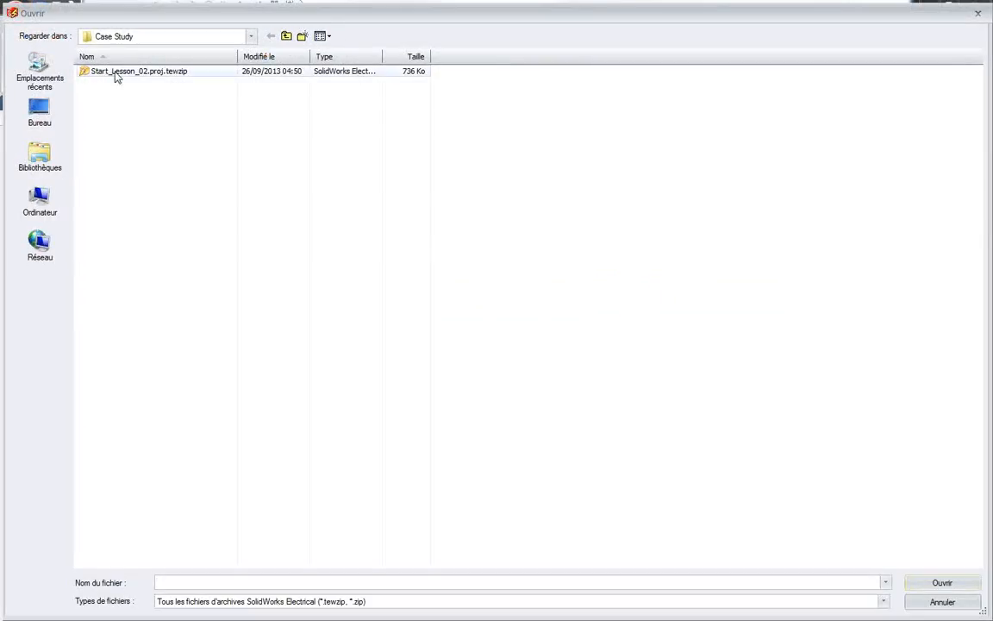
left_click(129, 73)
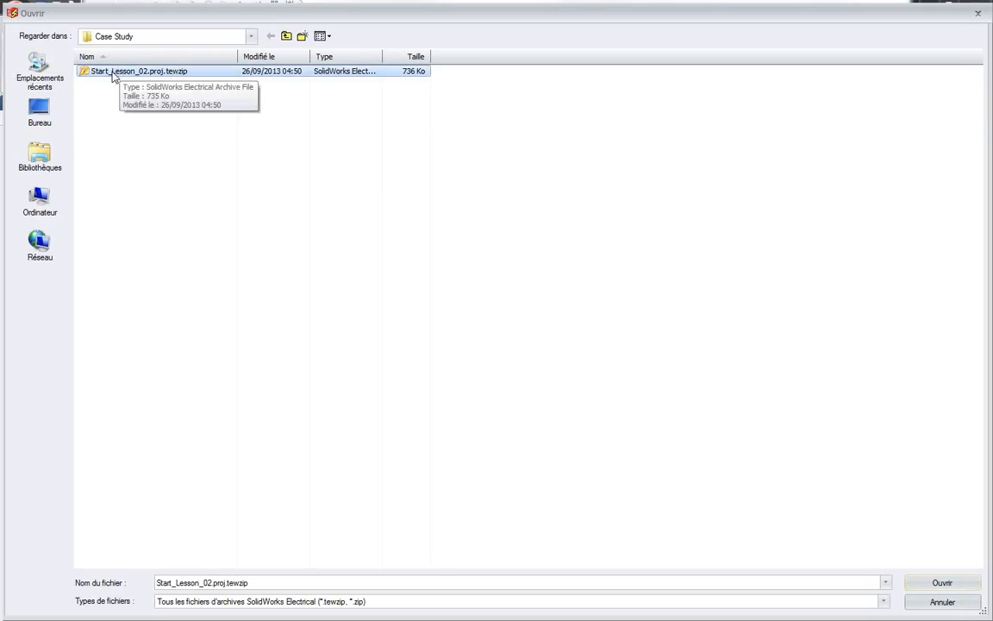
left_click(114, 74)
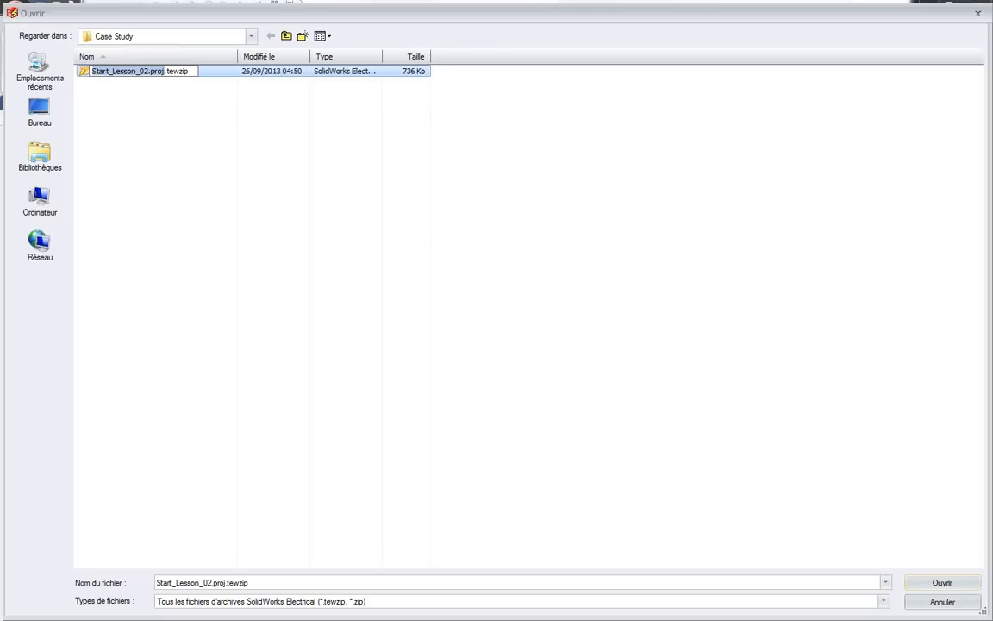
left_click(85, 74)
double_click(86, 74)
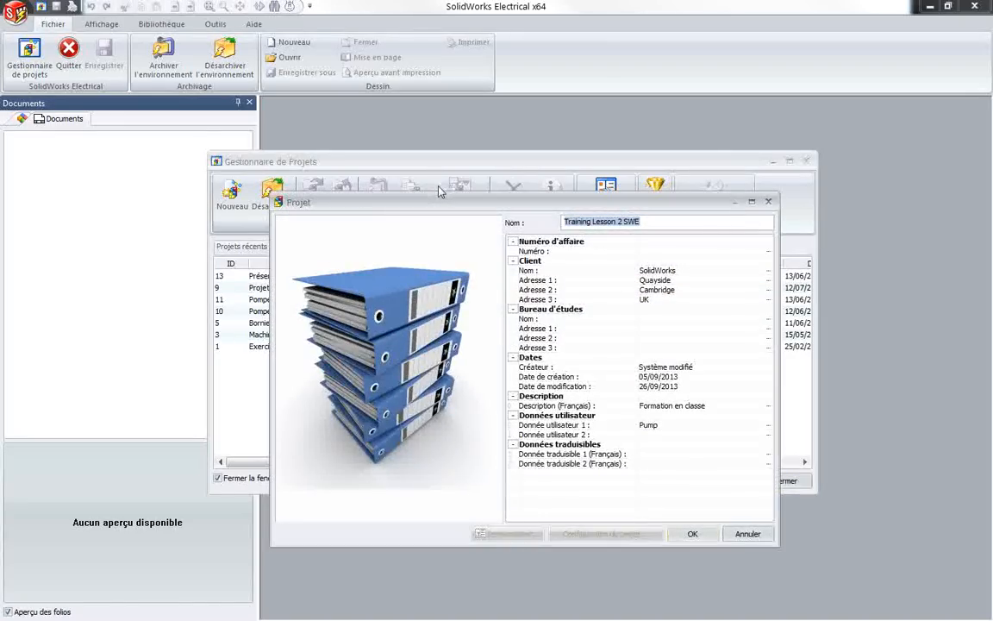
- Accept the unarchived project's properties with the name Training Lesson 2 SWE
left_click_drag(341, 194, 297, 178)
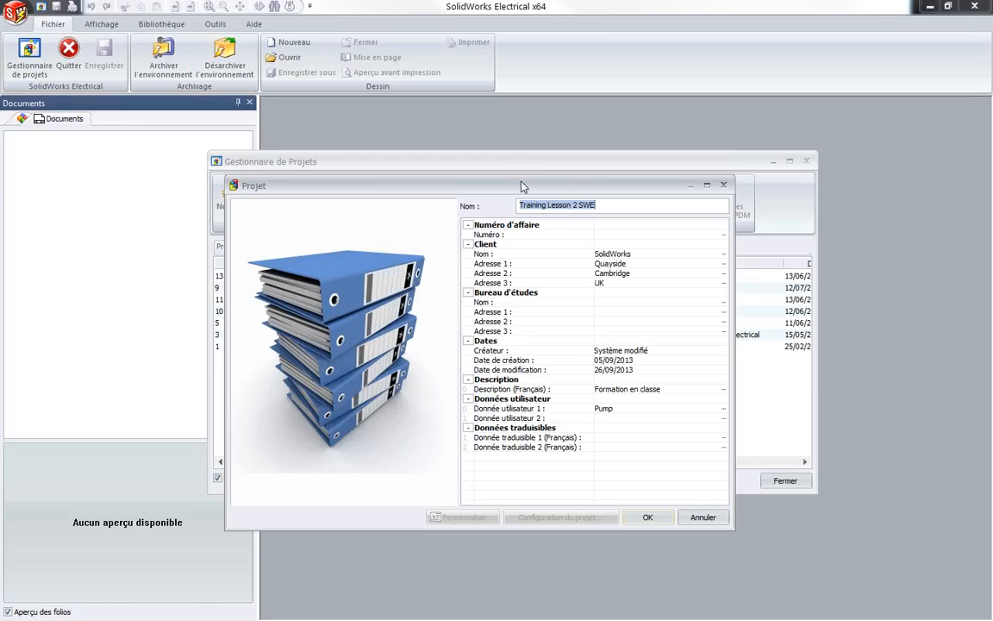
mouse_move(520, 187)
left_mouse_down()
mouse_move(520, 176)
mouse_move(538, 174)
mouse_move(538, 181)
left_mouse_up()
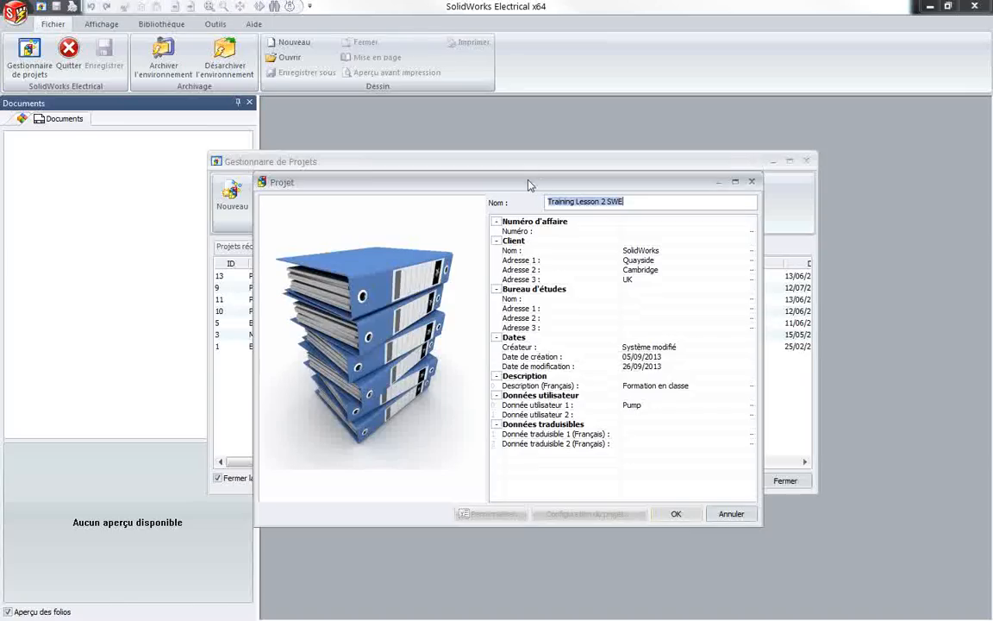
left_click_drag(509, 181, 477, 150)
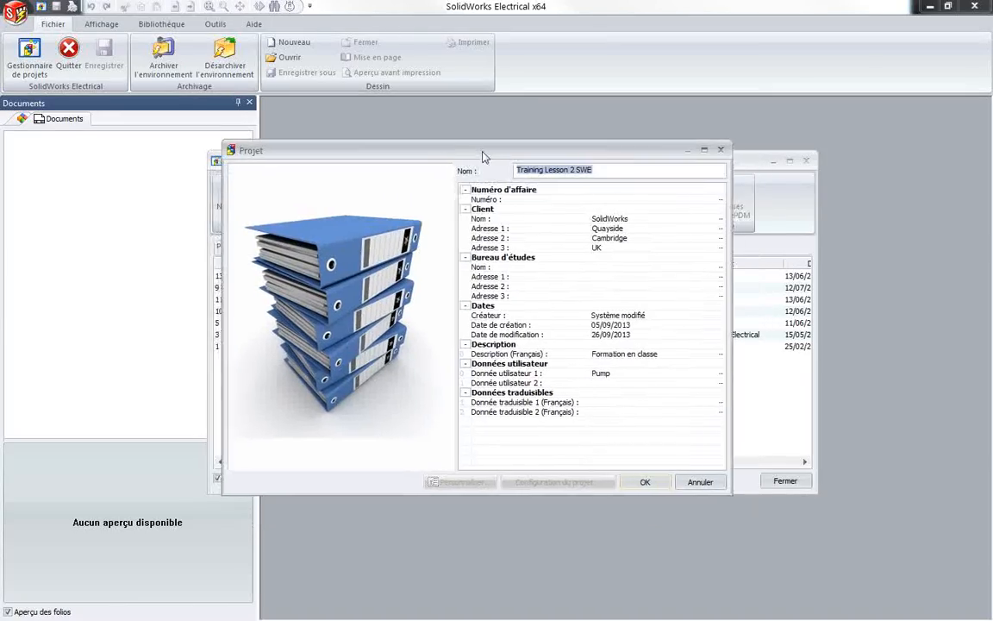
left_click(644, 483)
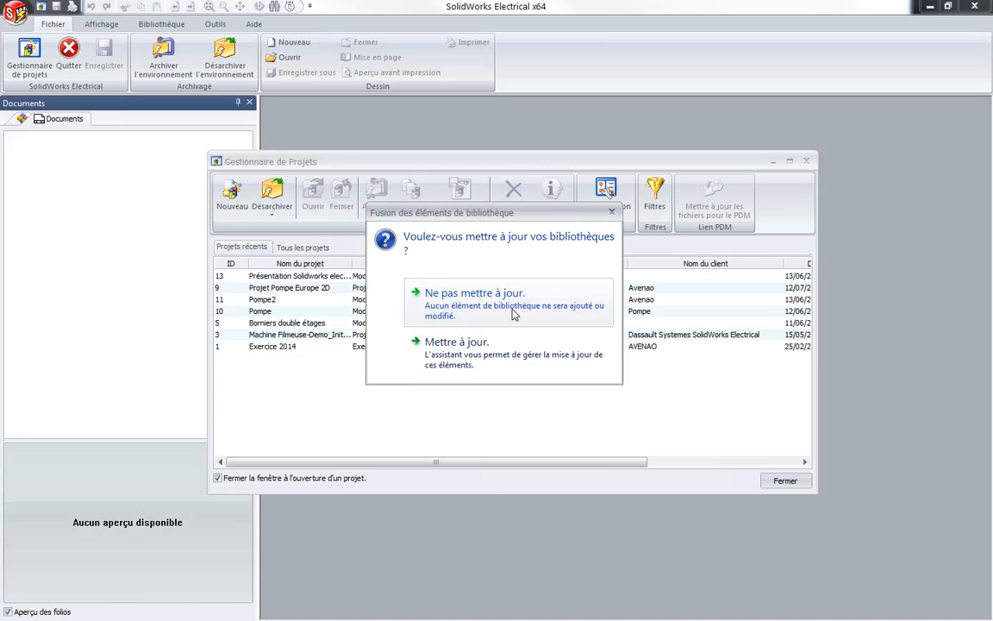
- Run the library update wizard with all data categories selected and their actions left at default, and open the unarchived project
left_click(480, 353)
left_click_drag(991, 168, 375, 132)
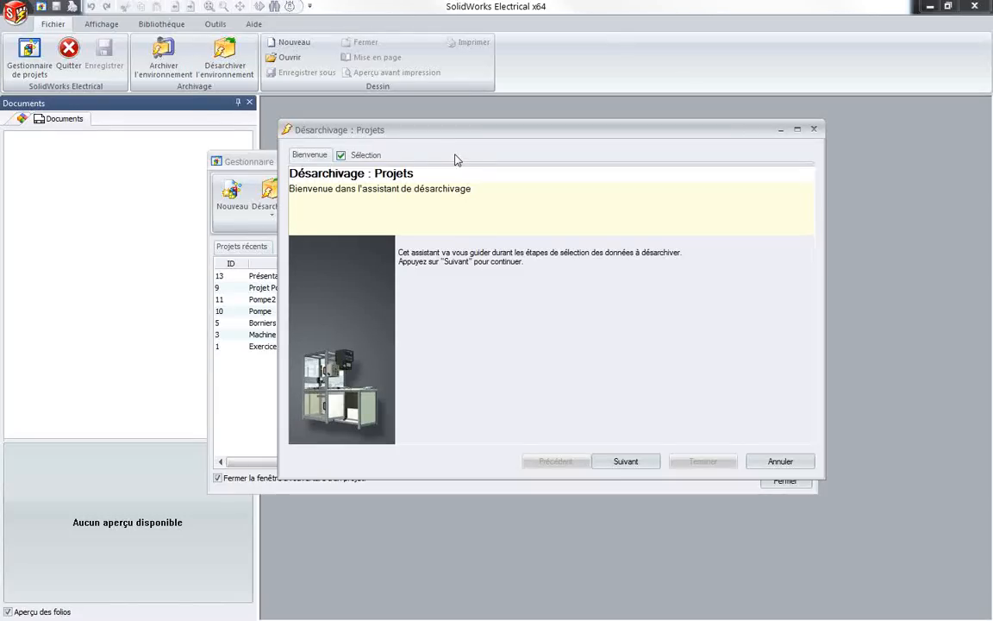
left_click(626, 462)
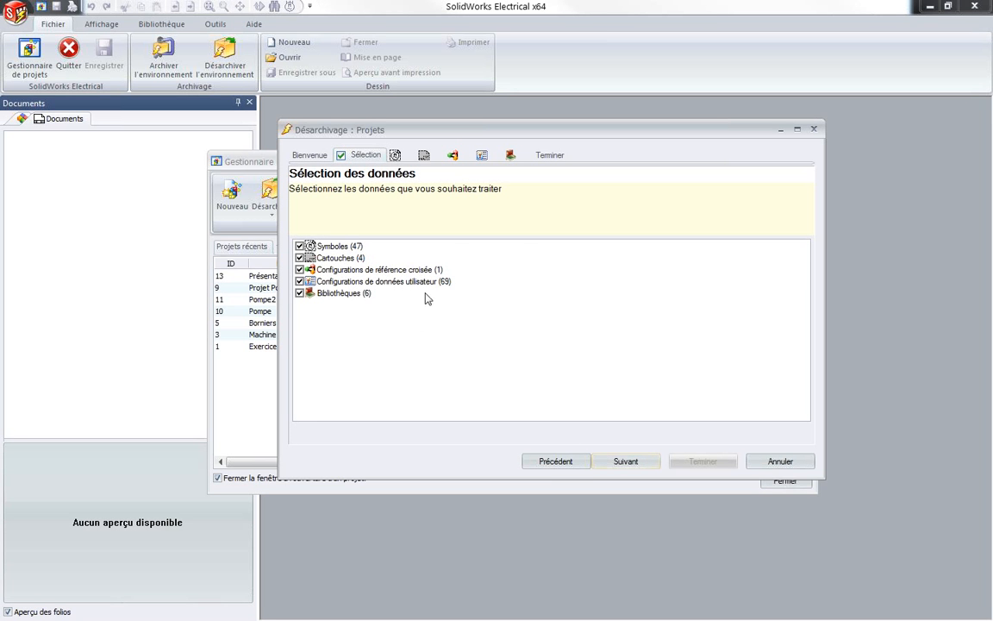
left_click(626, 462)
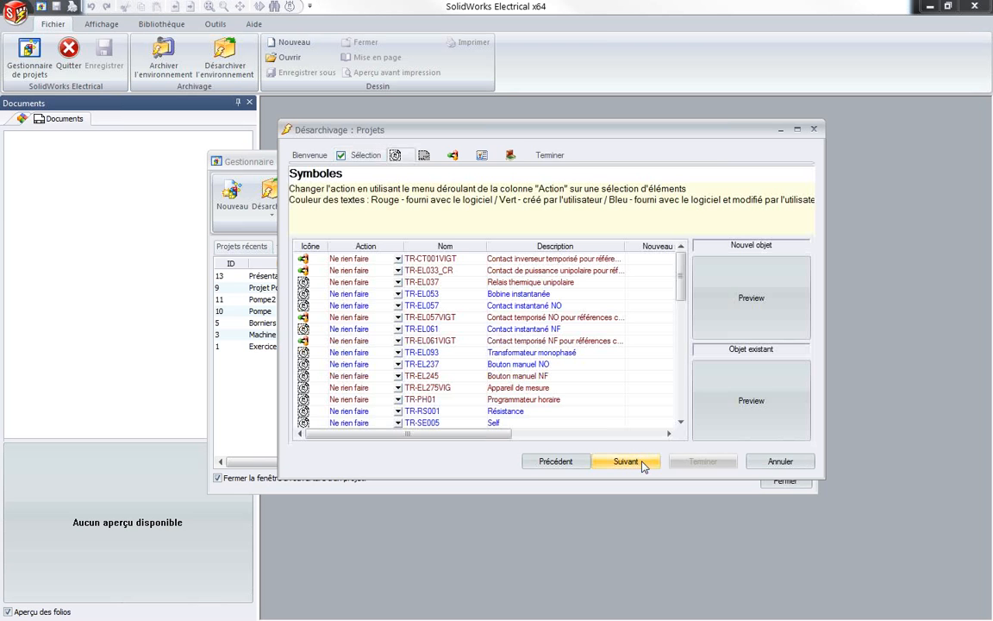
left_click(640, 465)
left_click(640, 465)
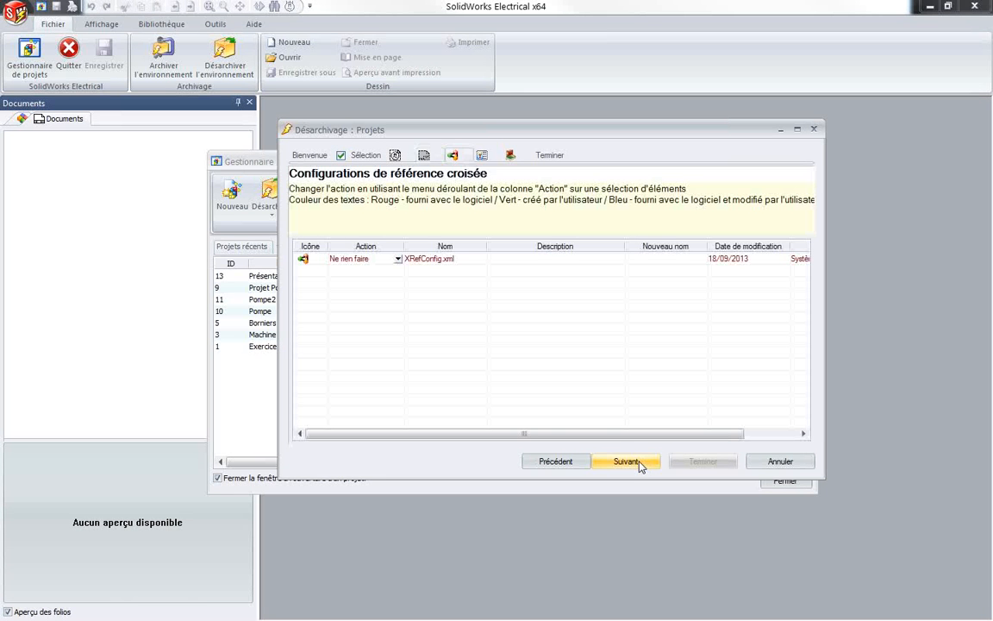
left_click(641, 465)
left_click(642, 463)
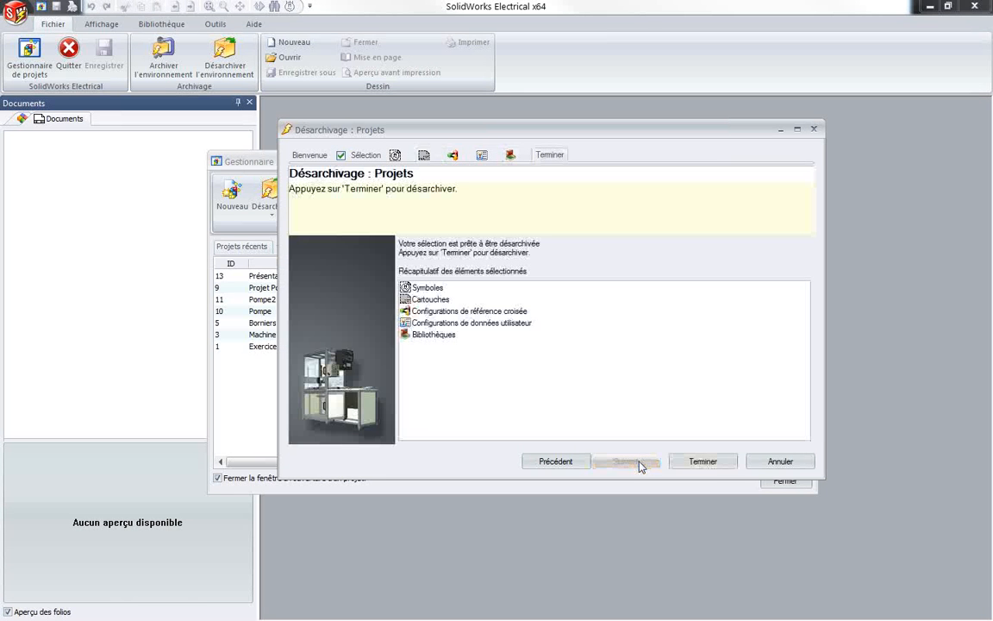
left_click(700, 460)
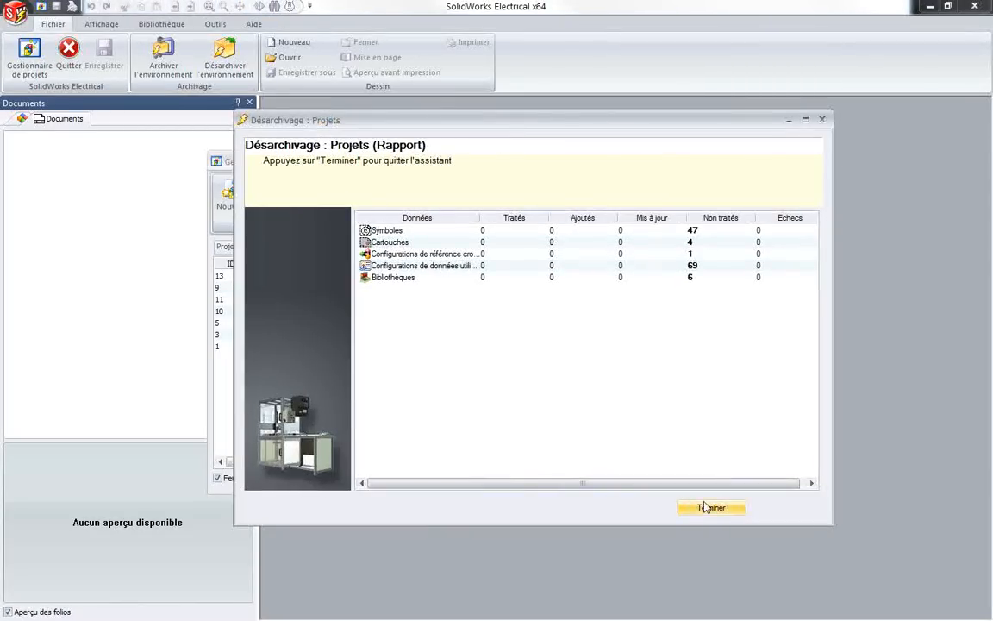
left_click(702, 505)
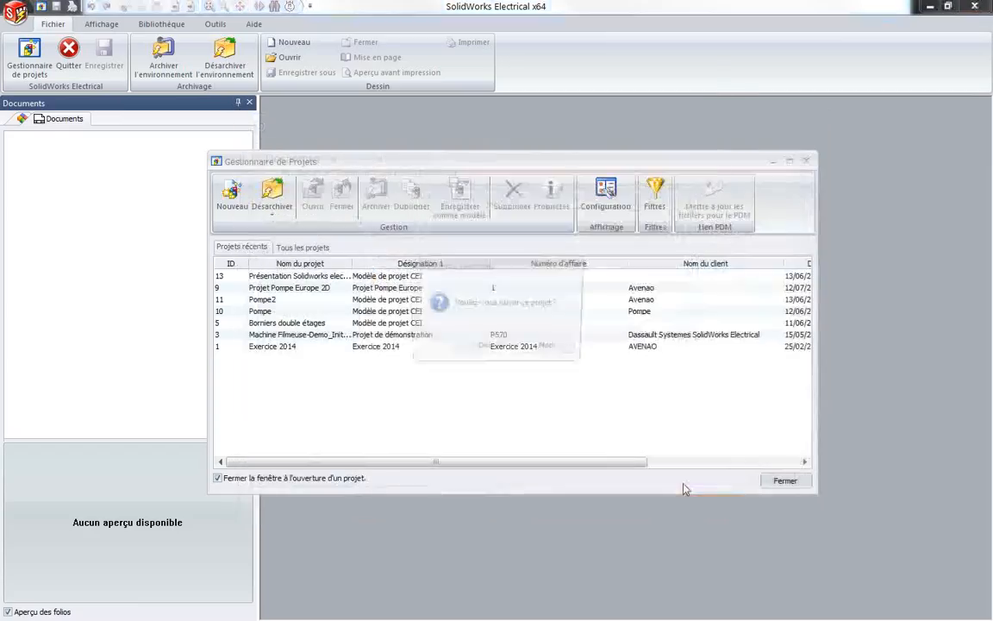
left_click(483, 352)
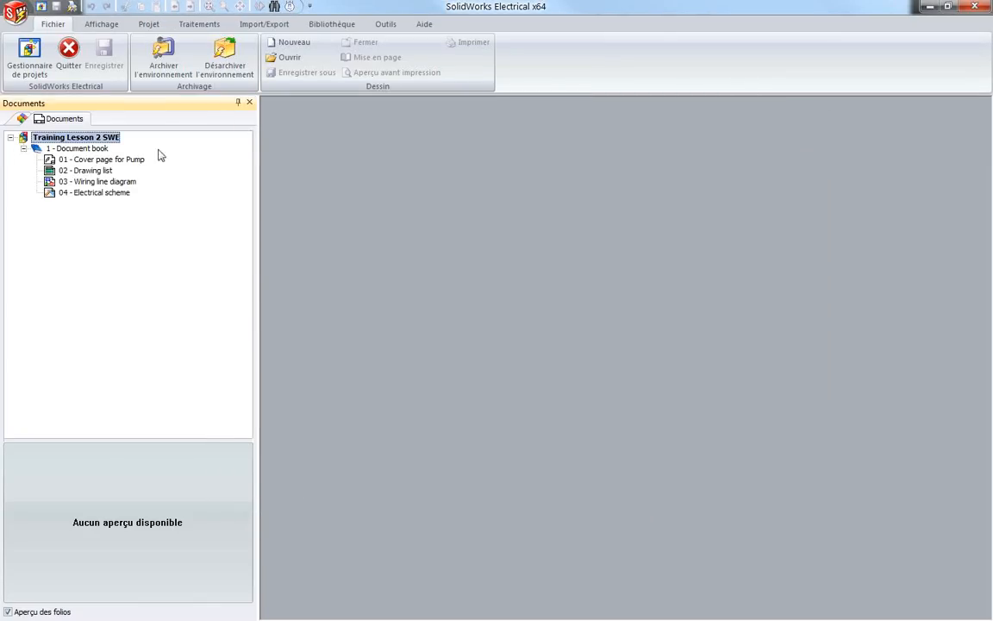
- Preview the folios in the document book and open the cover page, drawing list, electrical scheme and wiring line diagram
left_click(89, 160)
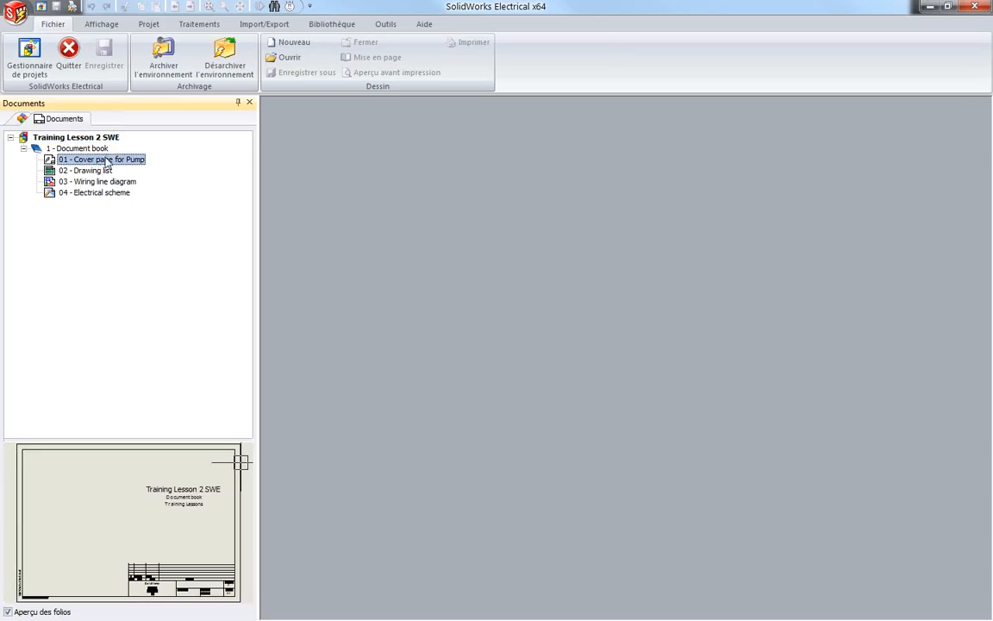
key("Down")
key("Down")
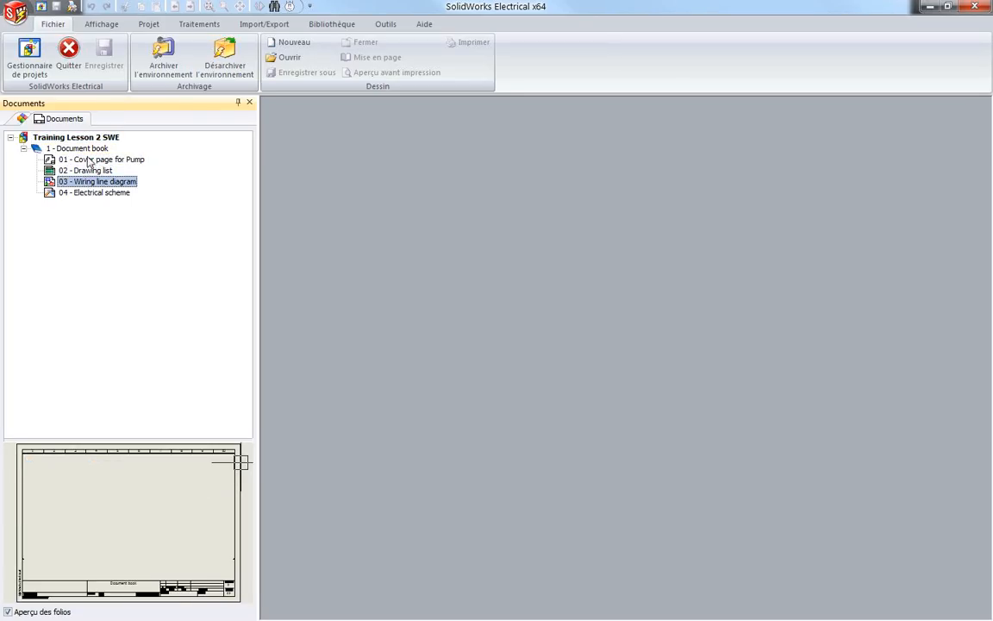
key("Down")
key("Up")
double_click(77, 159)
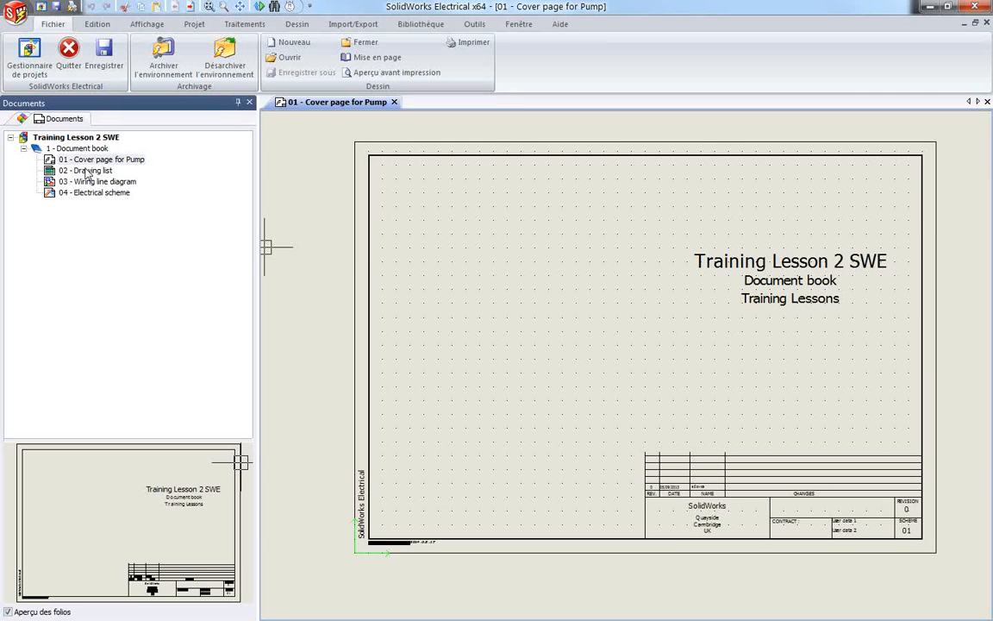
double_click(86, 172)
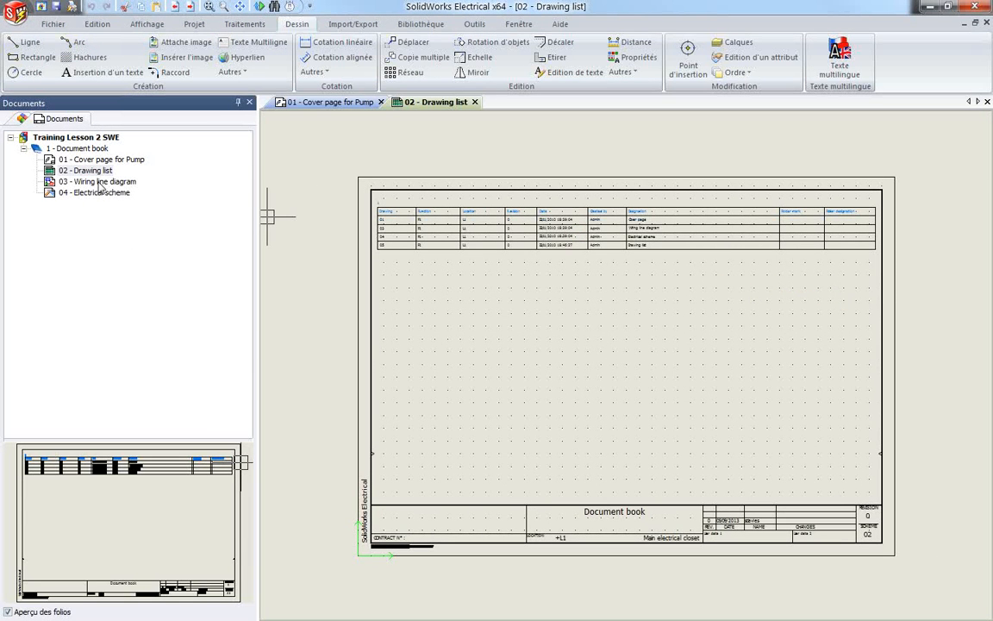
left_click(100, 183)
double_click(107, 191)
double_click(92, 183)
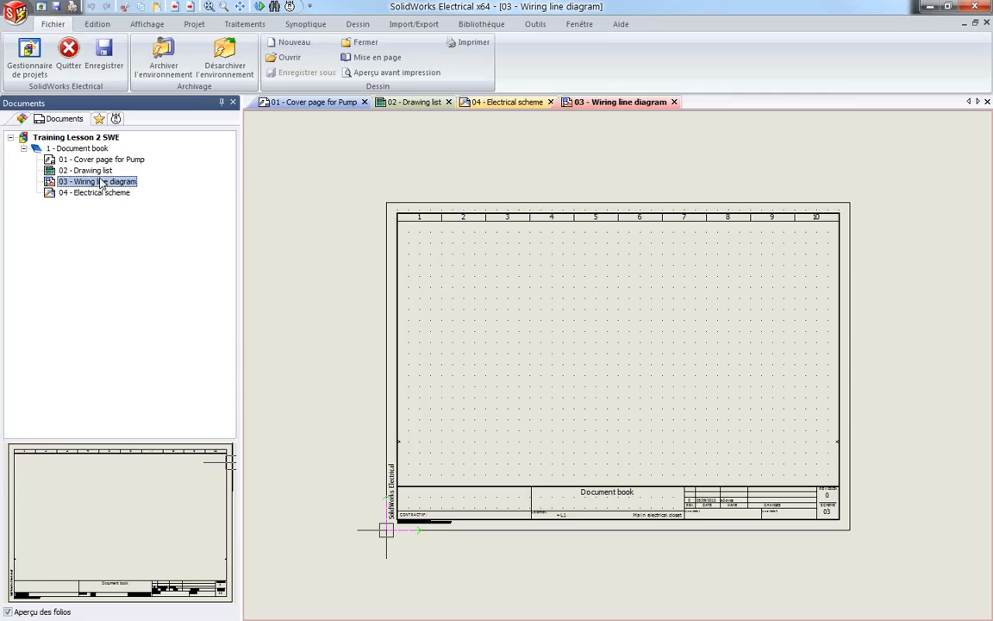
- Close folios 01 - Cover page for Pump, 02 - Drawing list and 04 - Electrical scheme
left_click(364, 102)
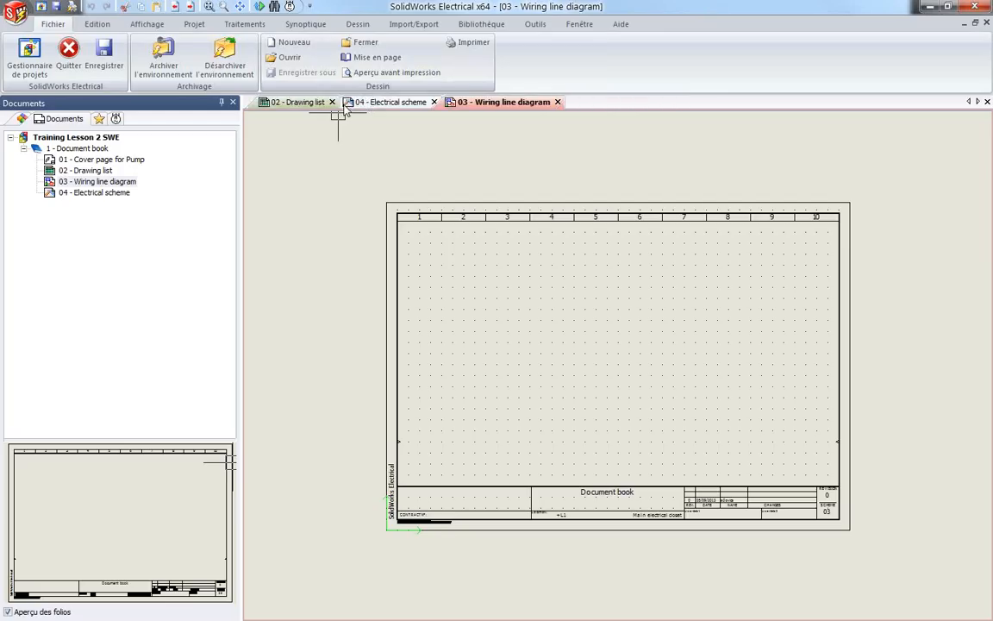
left_click(332, 102)
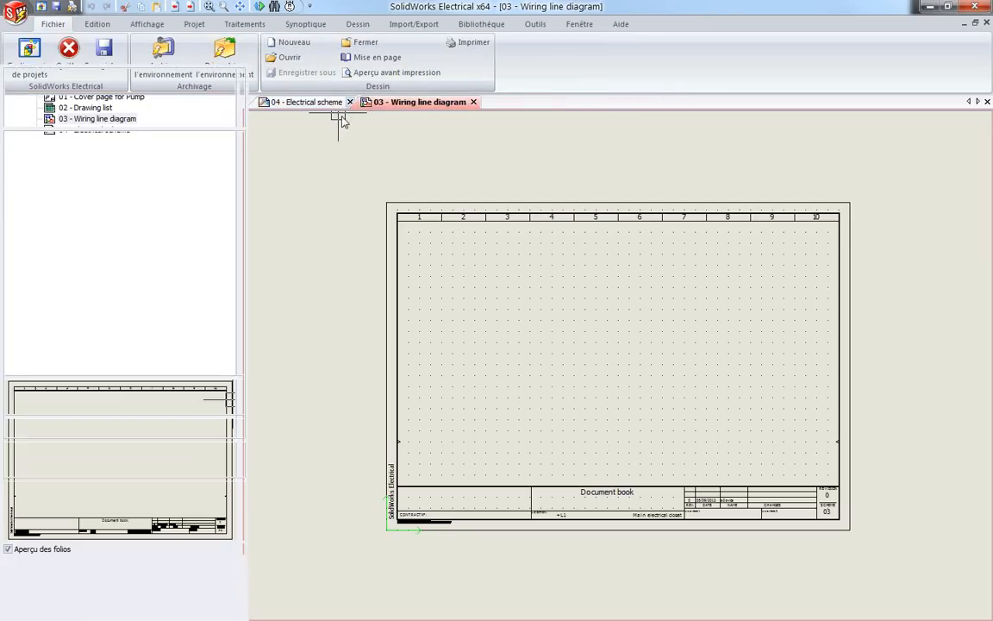
left_click(349, 101)
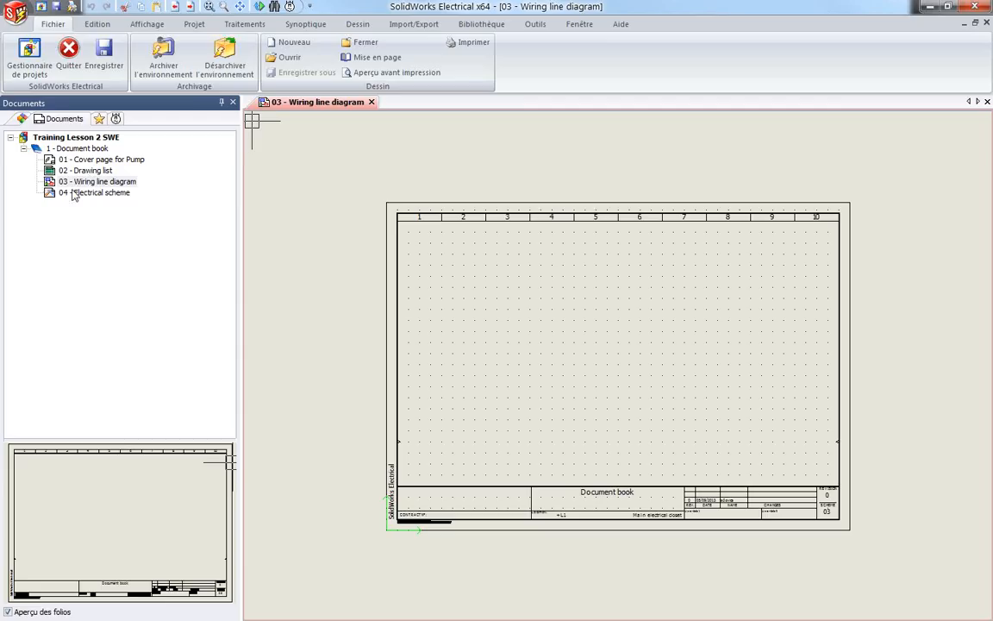
- Open the existing project Projet Pompe Europe 2D alongside Training Lesson 2 SWE
left_click(29, 58)
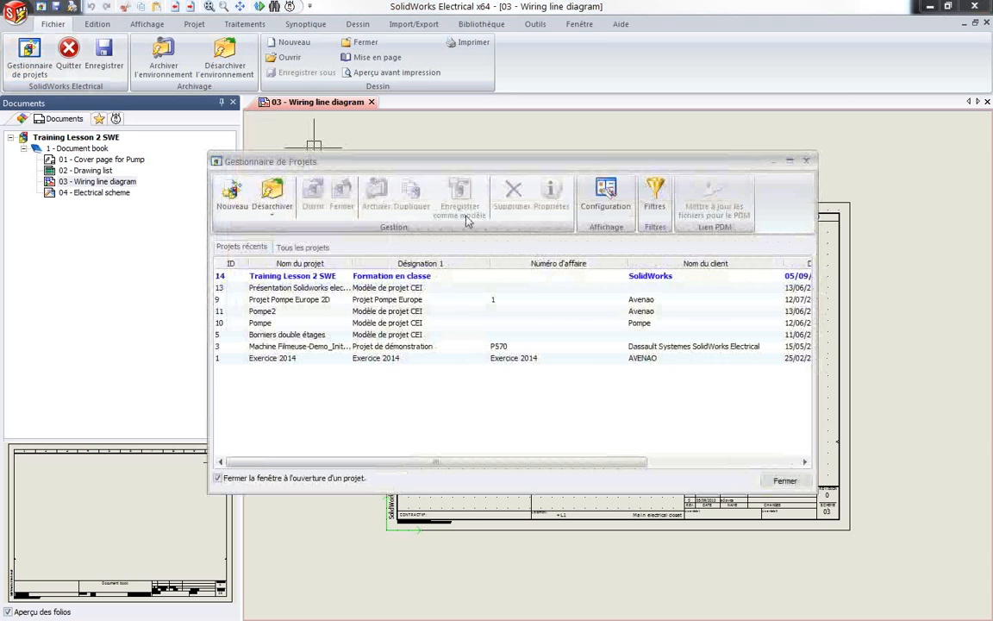
left_click(283, 302)
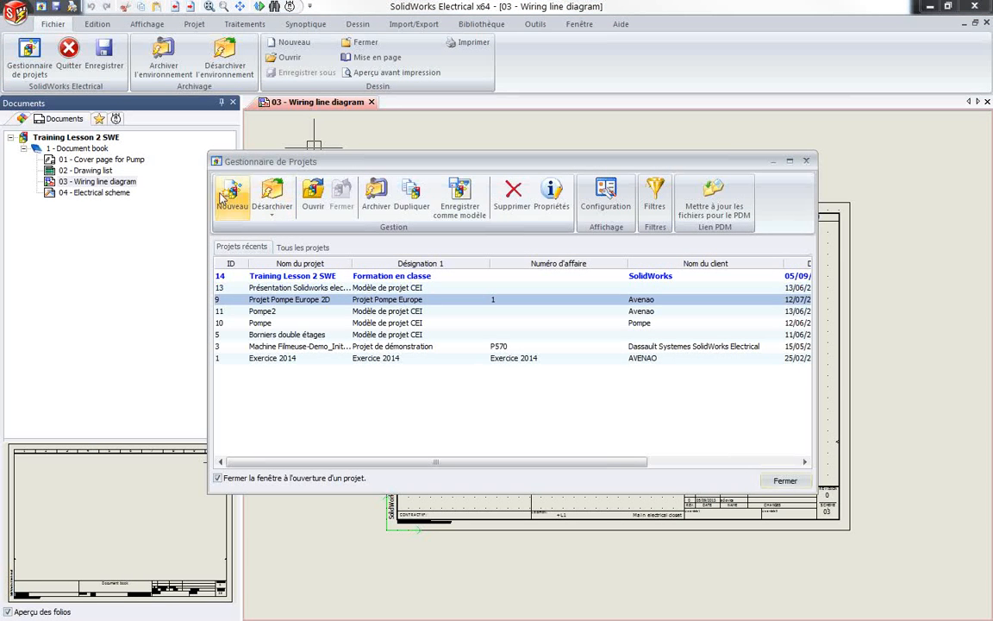
left_click(314, 197)
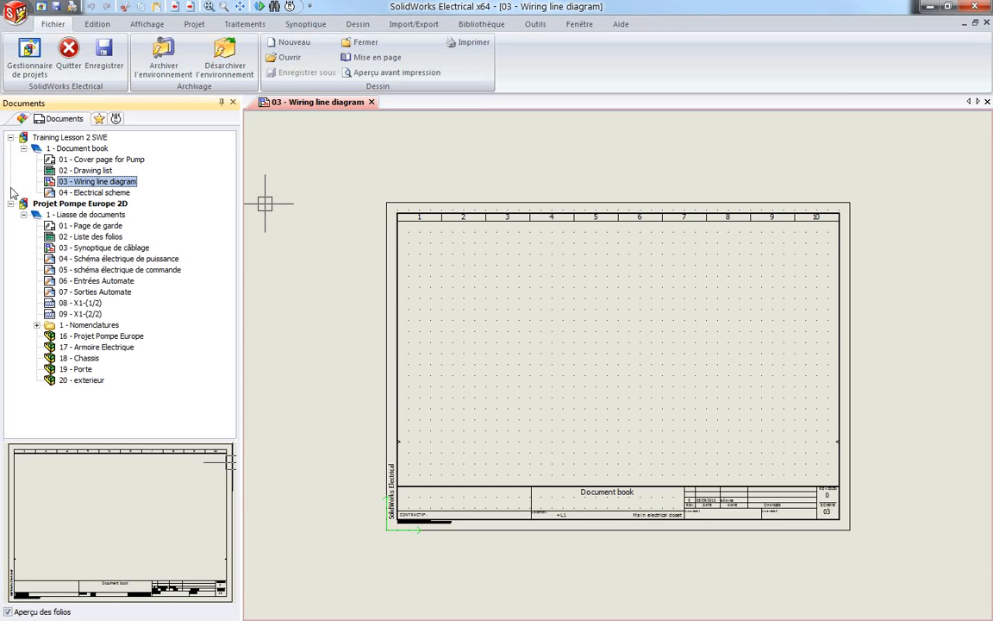
- Compare the document trees of Training Lesson 2 SWE and Projet Pompe Europe 2D, leaving both projects collapsed
left_click(11, 138)
left_click(10, 148)
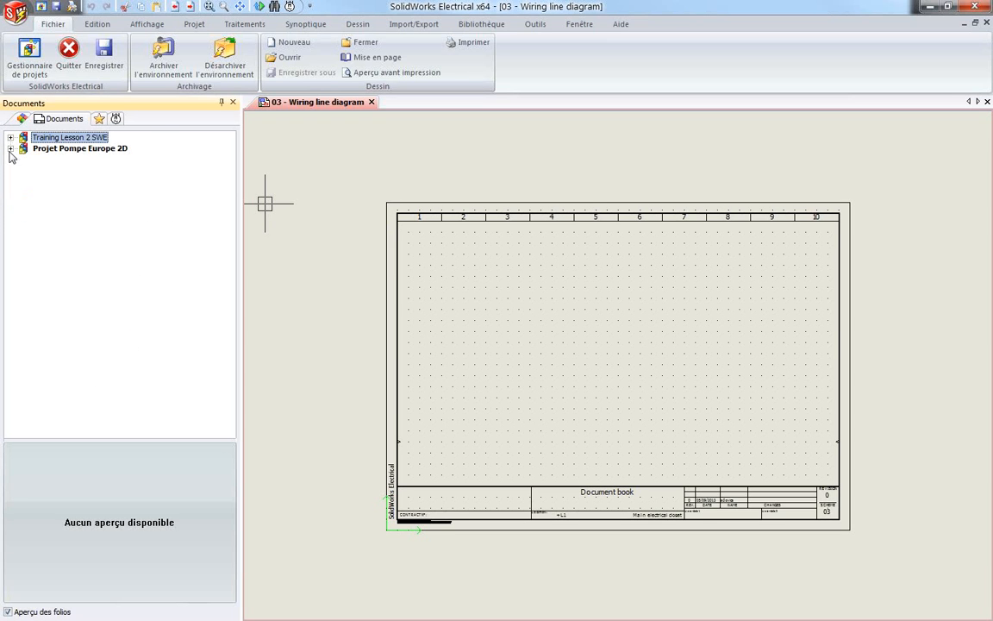
left_click(10, 148)
left_click(51, 150)
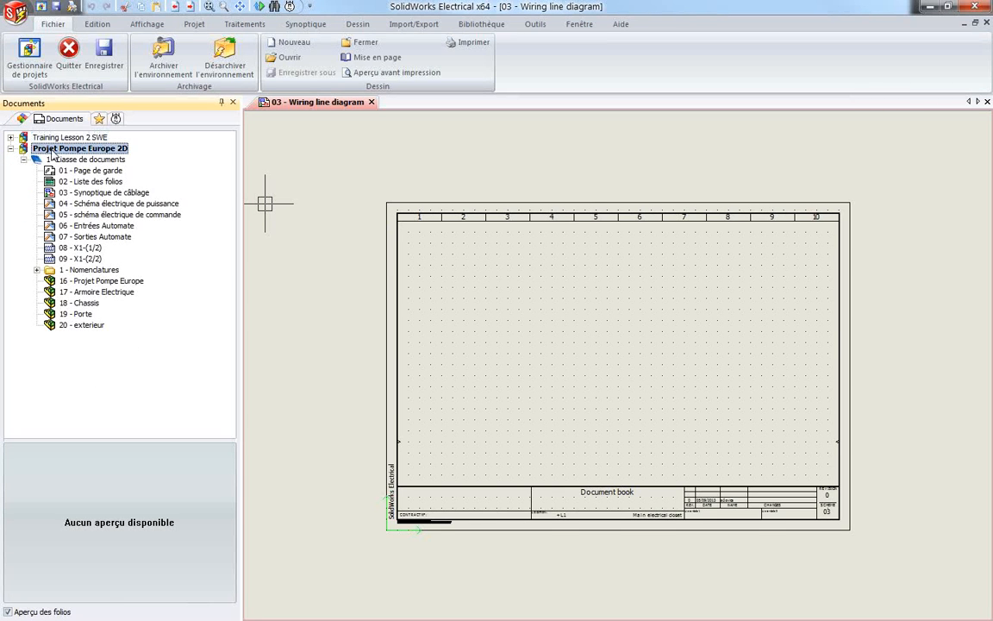
left_click(10, 138)
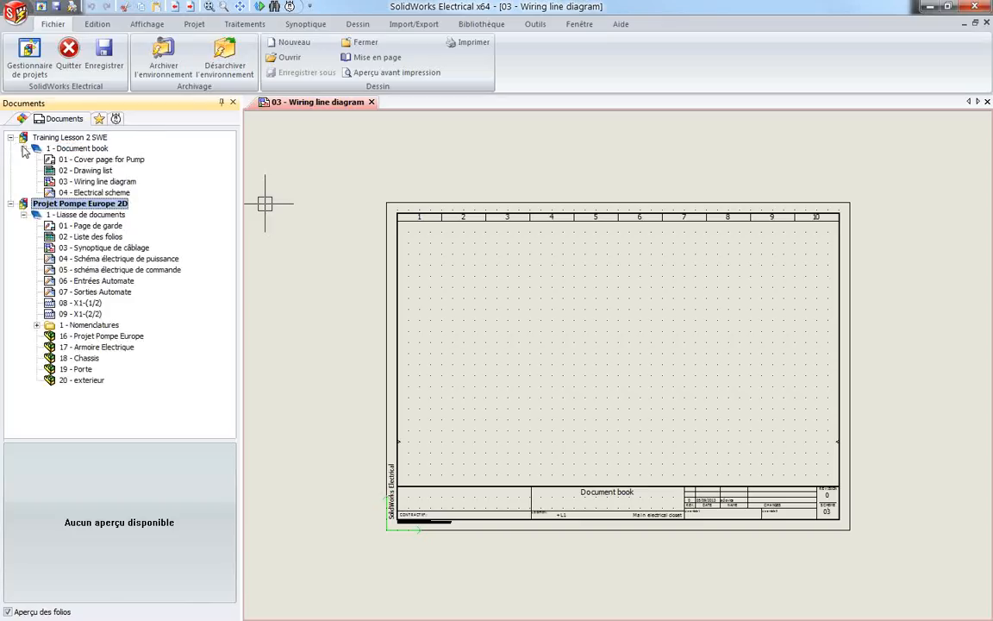
left_click(11, 138)
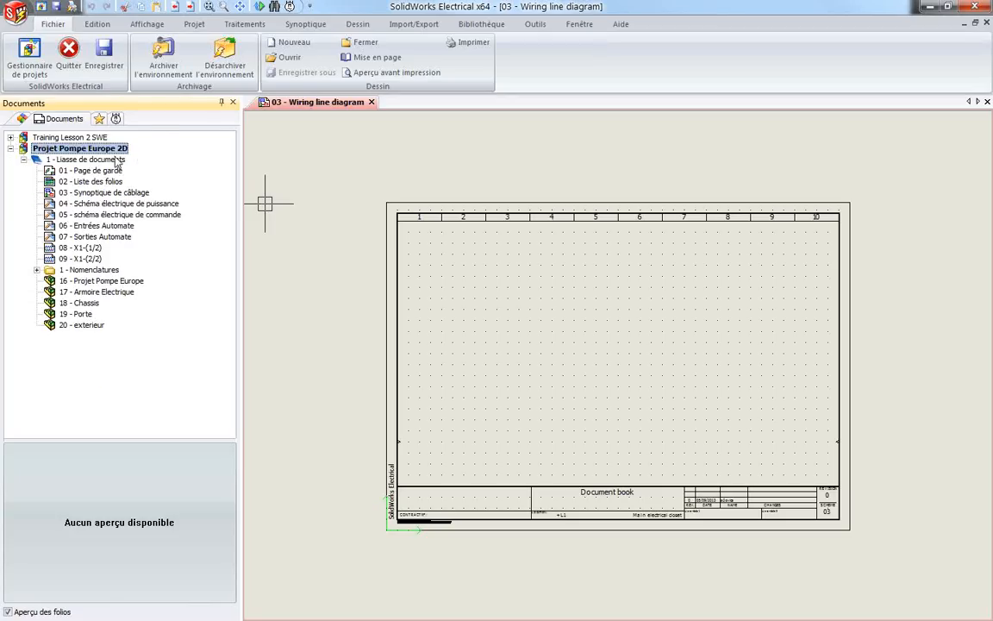
left_click(73, 149)
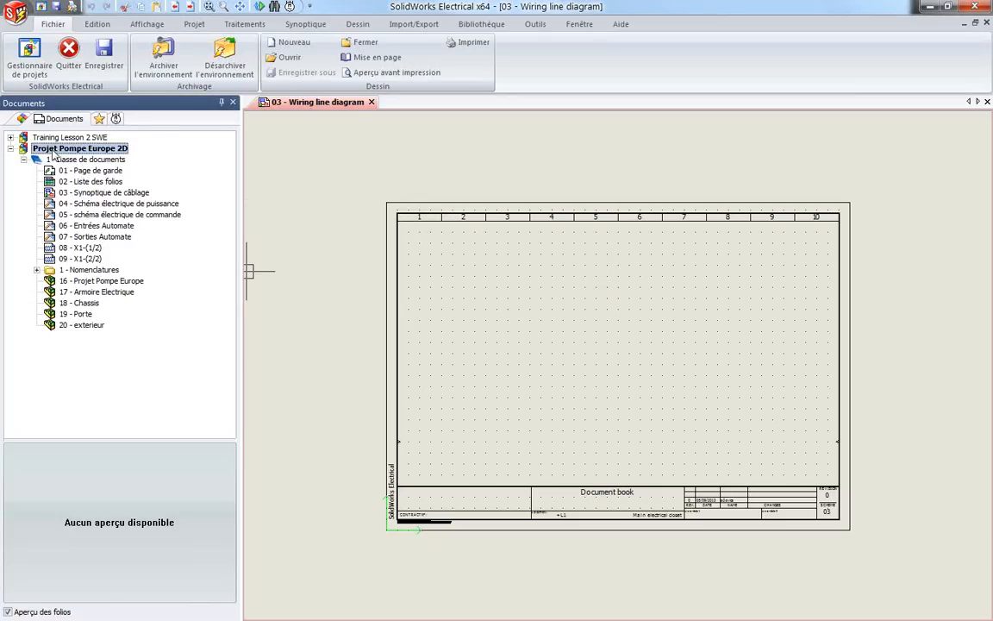
left_click(10, 149)
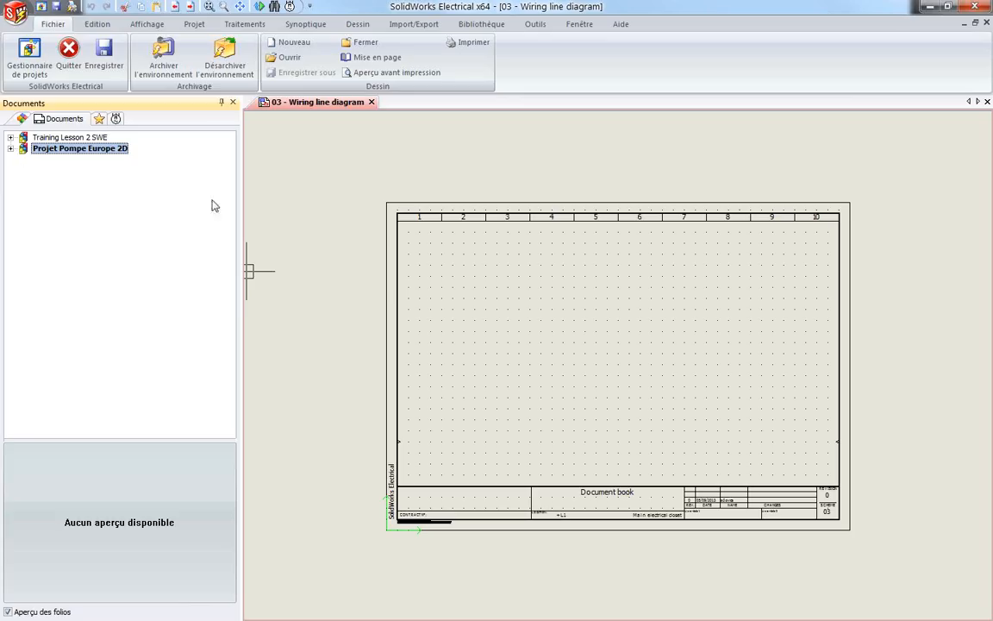
- Preview folios 01 - Page de garde through 07 - Sorties Automate in the Projet Pompe Europe 2D document book
left_click(10, 149)
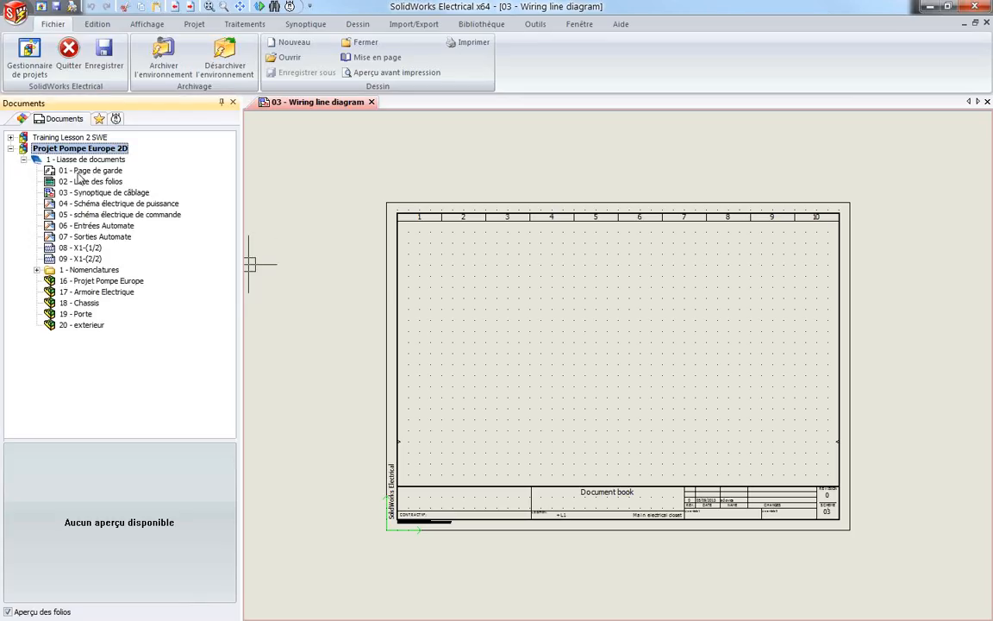
left_click(86, 173)
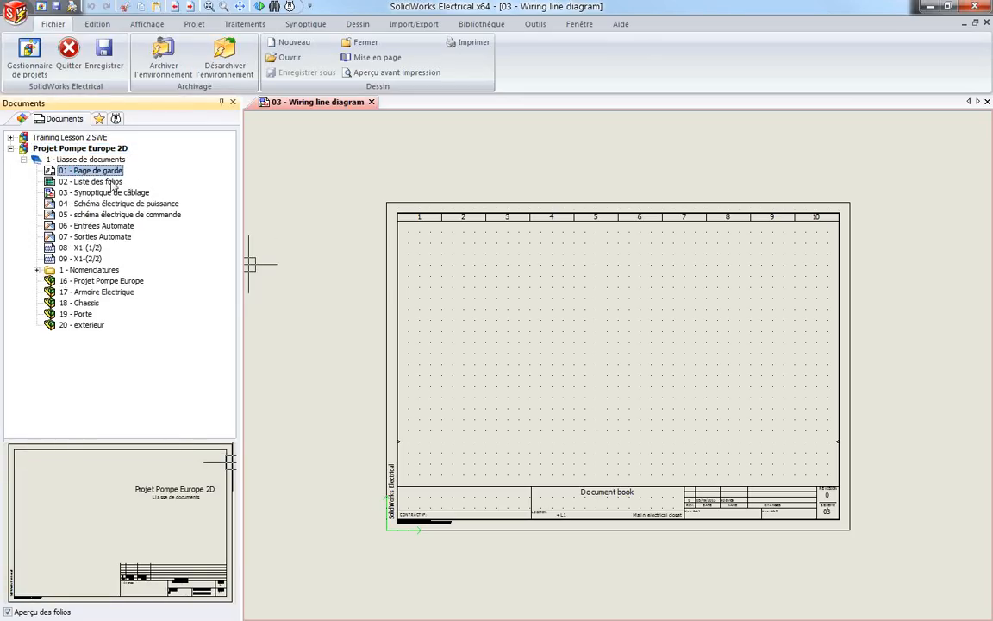
left_click(98, 182)
left_click(91, 193)
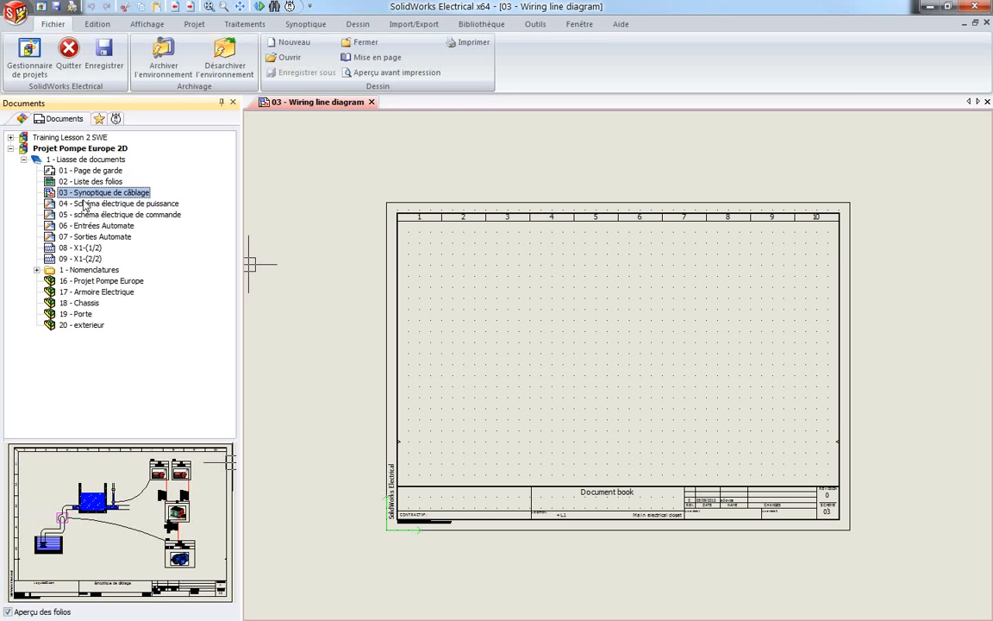
left_click(89, 203)
left_click(90, 215)
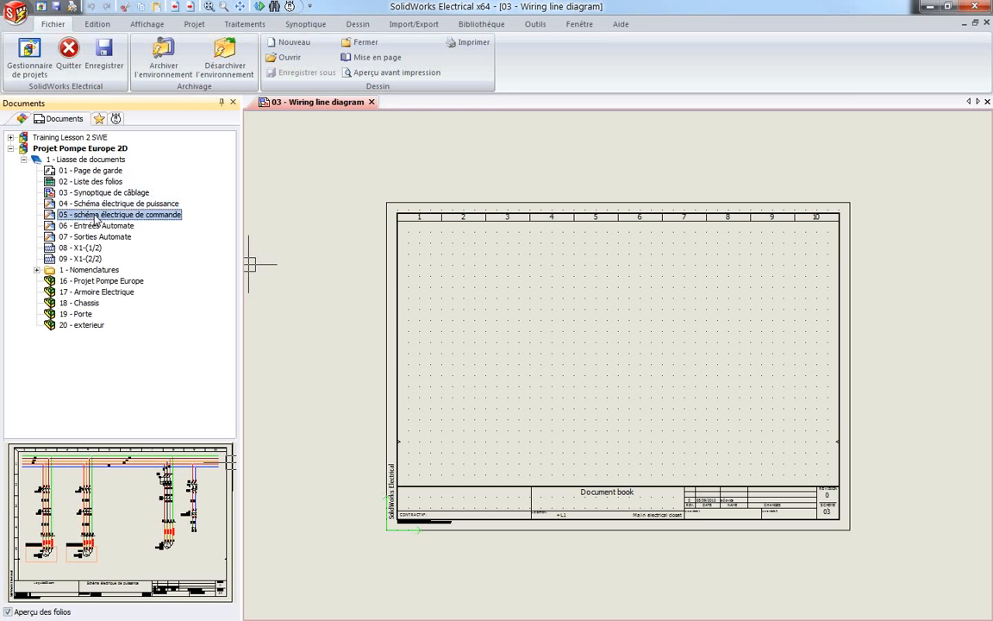
left_click(91, 225)
left_click(97, 238)
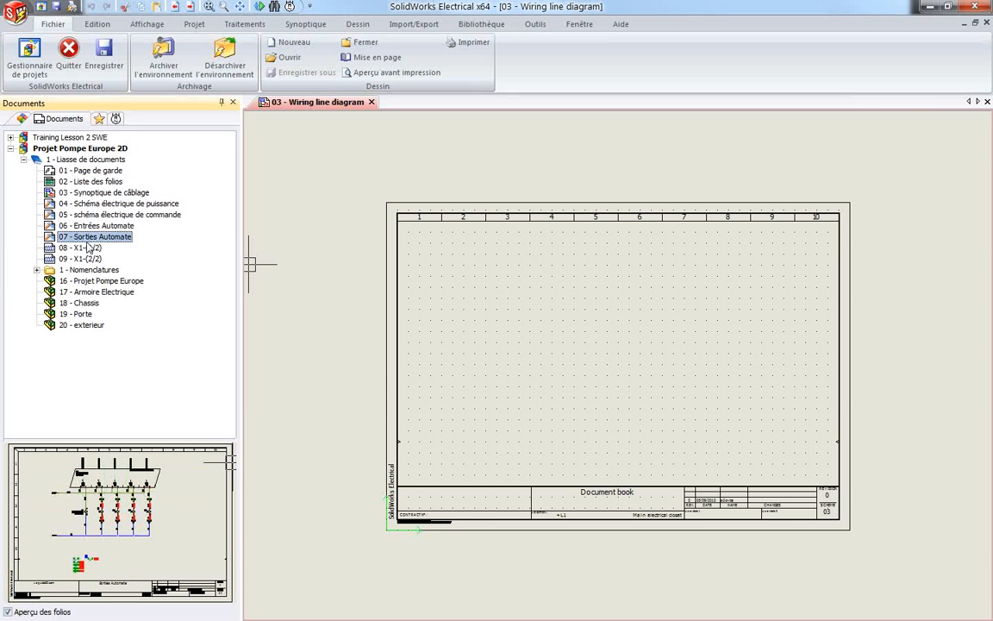
left_click(23, 159)
left_click(24, 160)
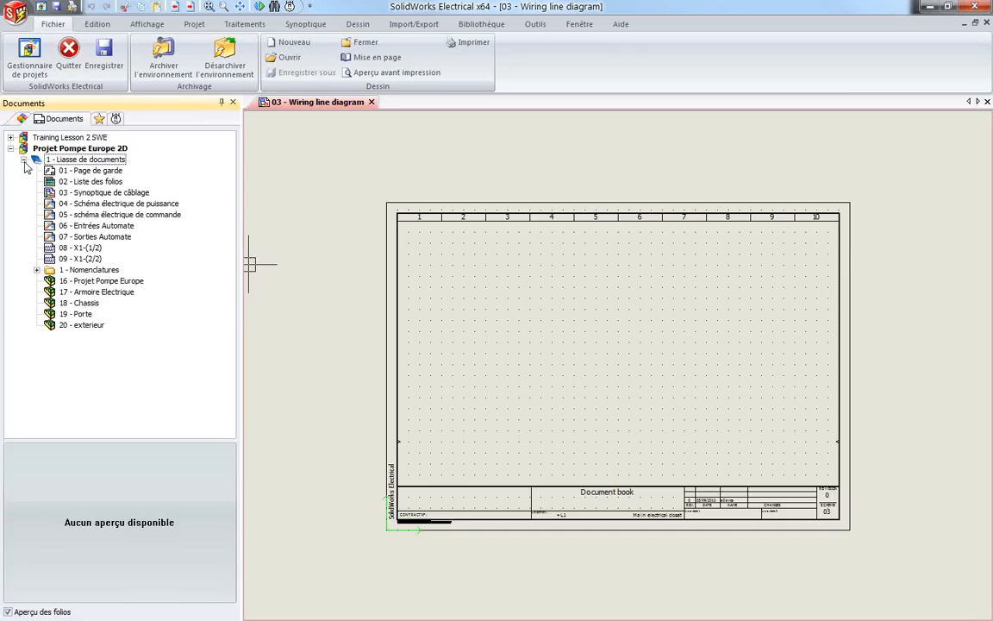
left_click(23, 160)
left_click(10, 149)
left_click(11, 149)
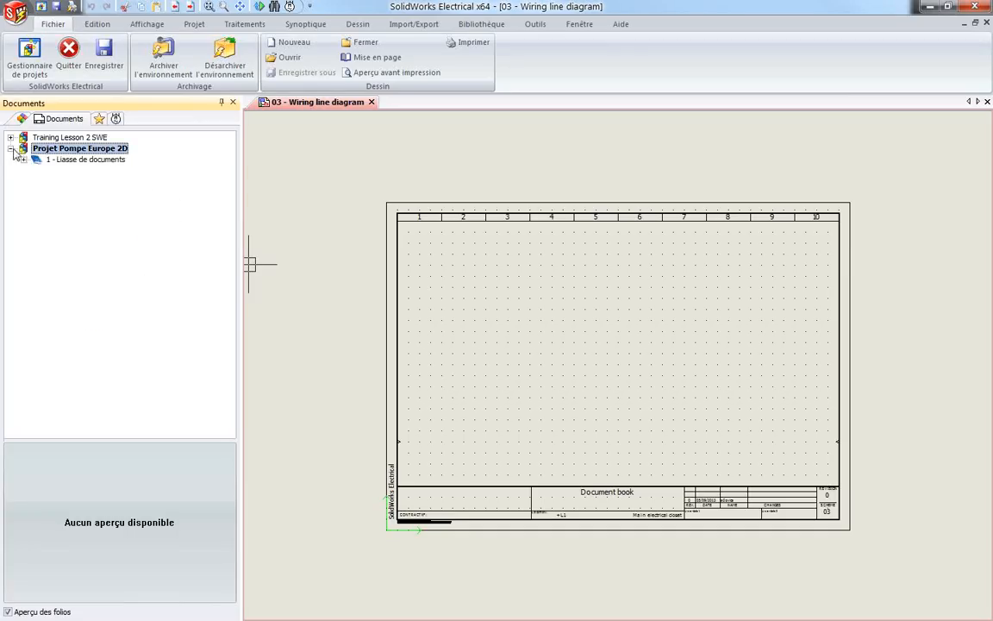
- Open folio 03 - Synoptique de câblage of Projet Pompe Europe 2D and examine its motor M1 symbol, leaving it unselected
left_click(24, 159)
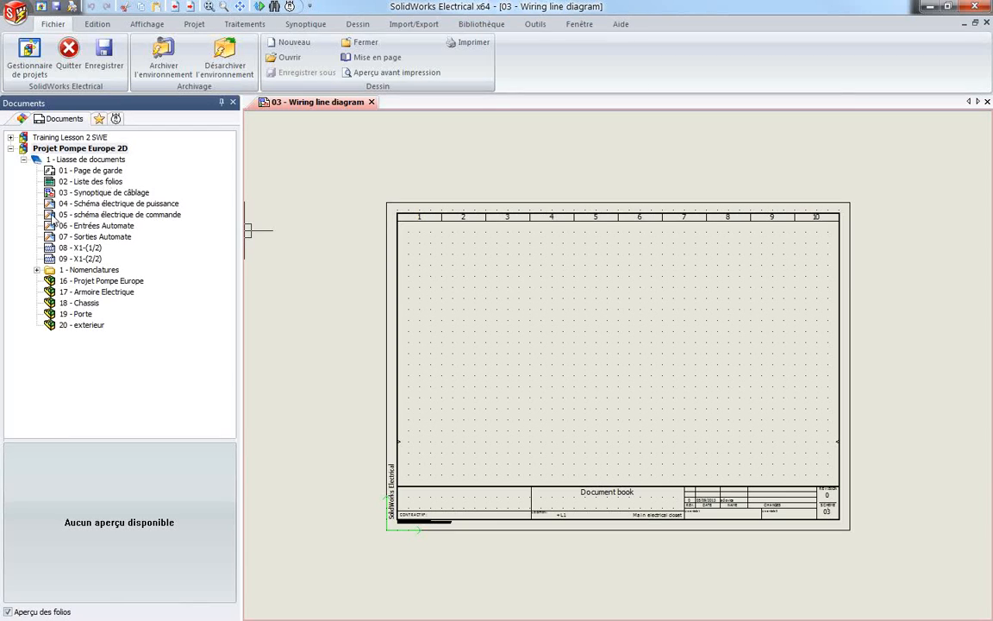
left_click(93, 194)
double_click(93, 195)
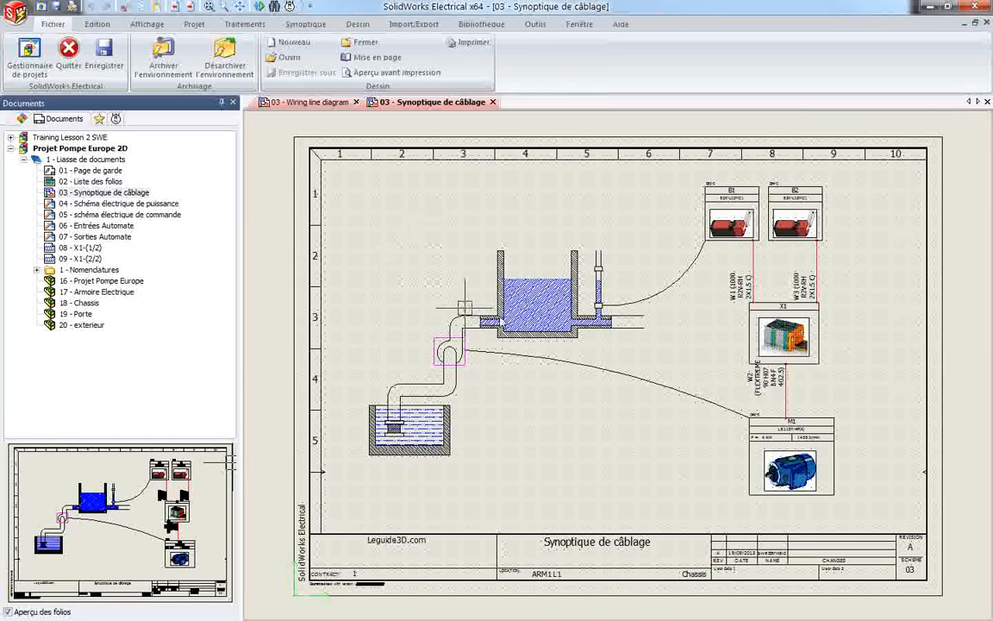
scroll(542, 301, "up", 2)
scroll(496, 306, "down", 2)
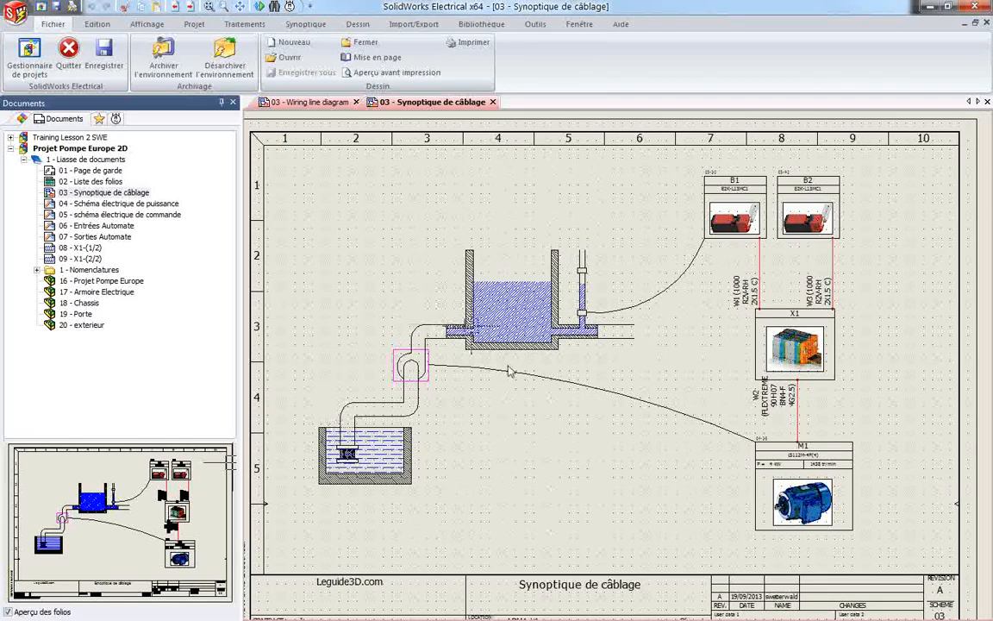
left_click(802, 446)
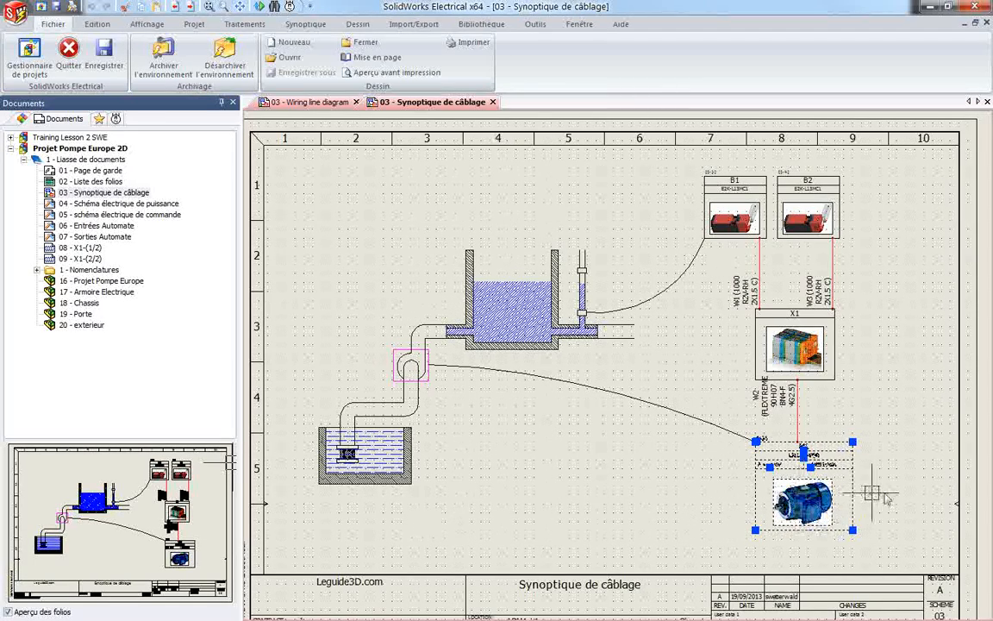
key("Escape")
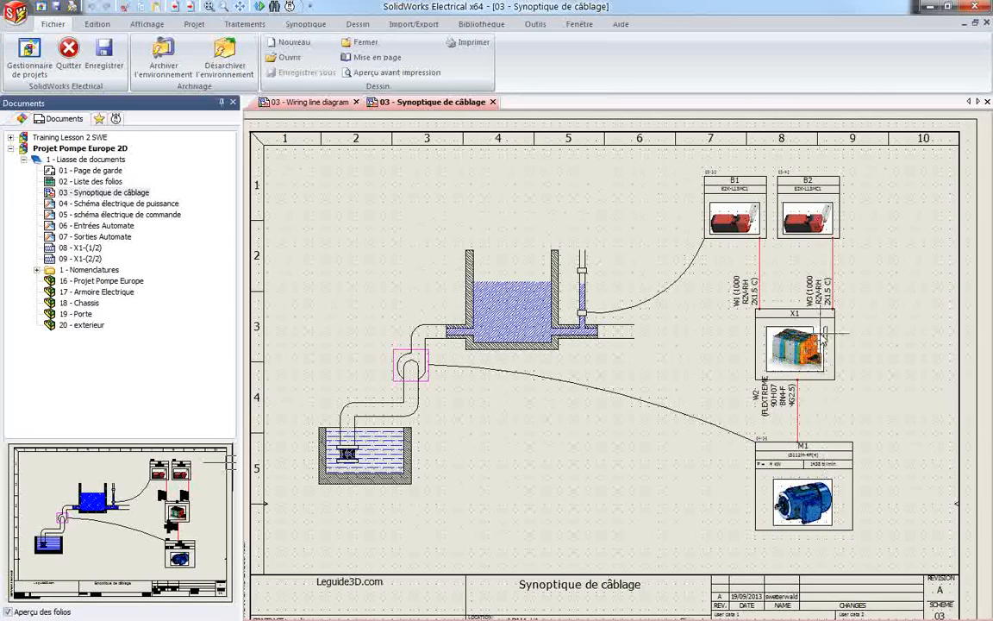
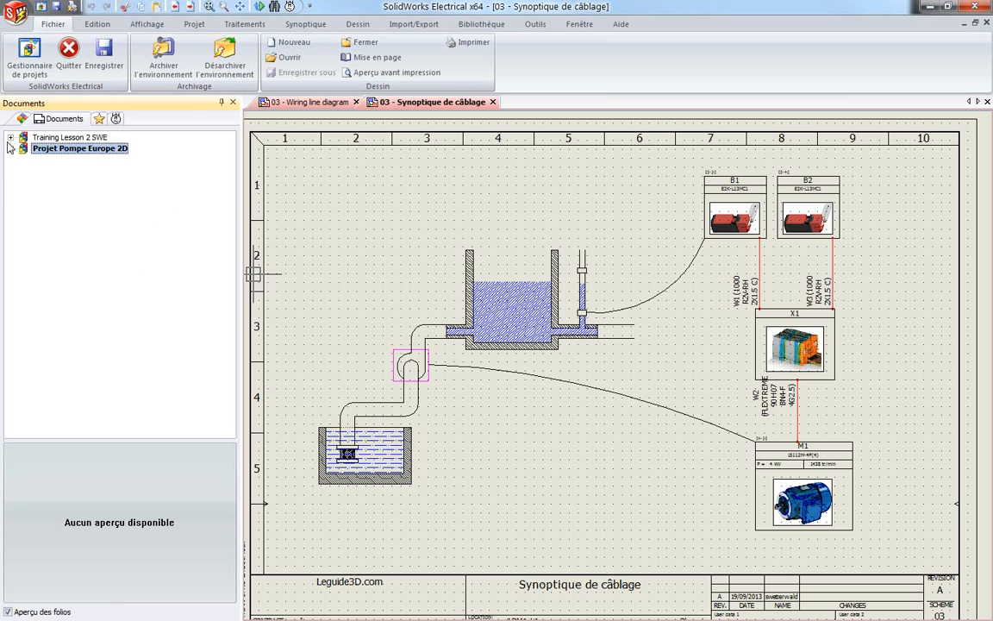
- Return to folio 03 - Wiring line diagram of Training Lesson 2 SWE and bring up the Synoptique commands
left_click(86, 159)
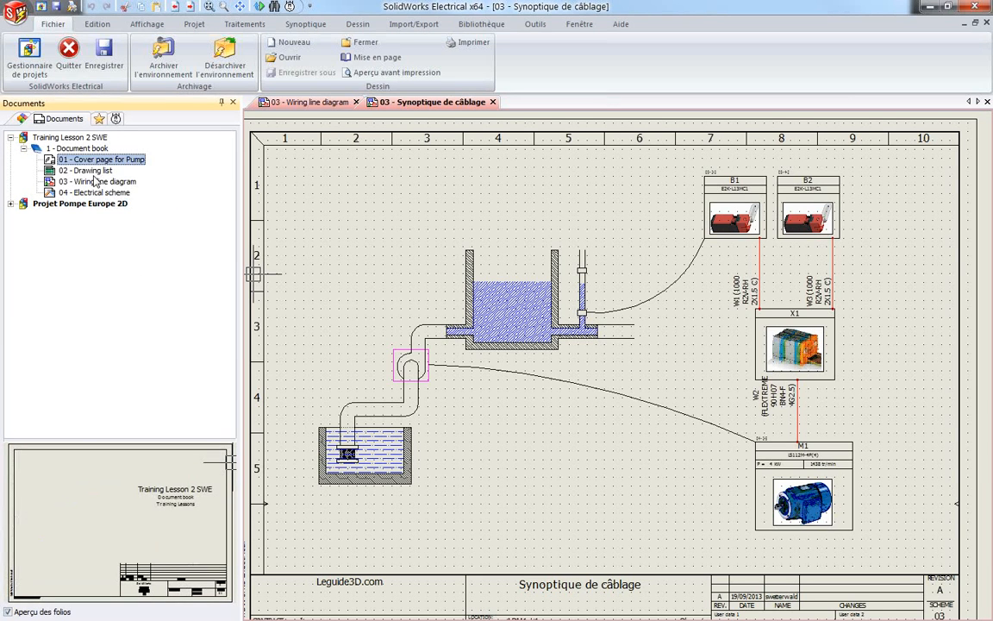
double_click(96, 182)
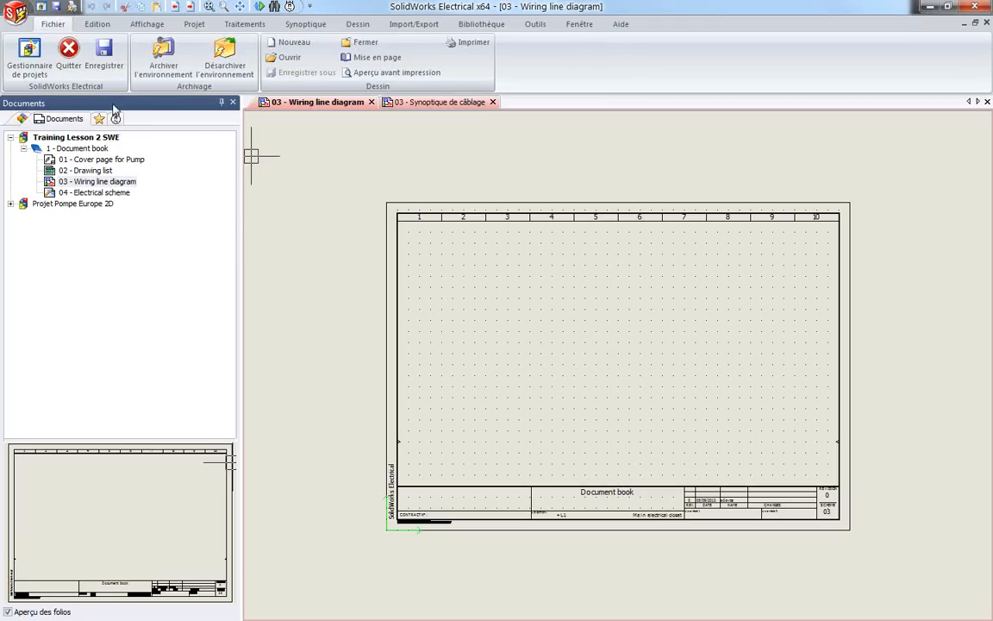
left_click(314, 26)
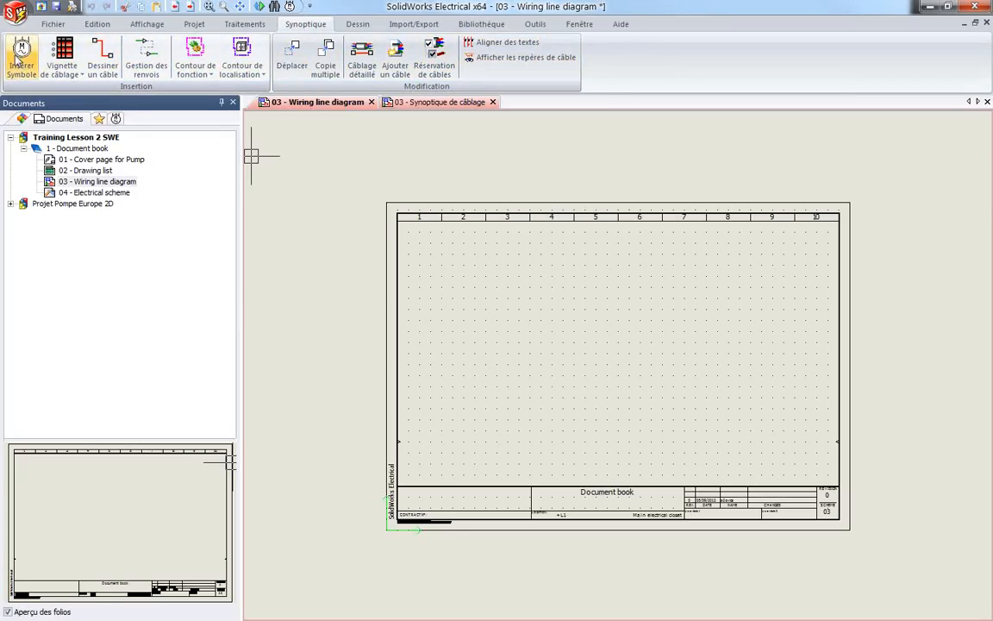
- Browse the symbol library for the wiring line diagram and show the Divers symbol group
left_click(117, 119)
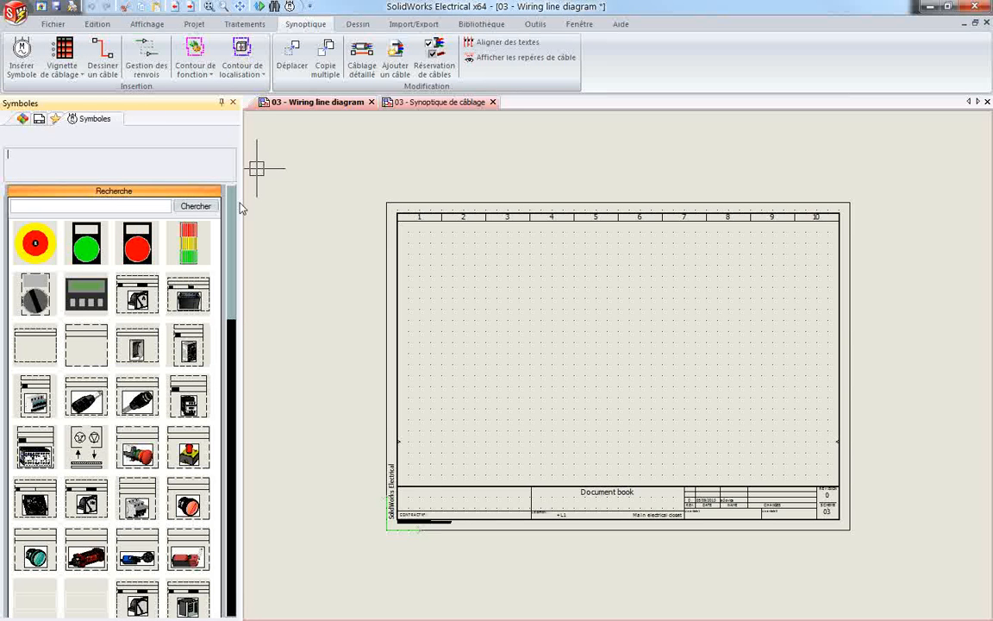
left_click_drag(234, 207, 151, 552)
left_click(88, 611)
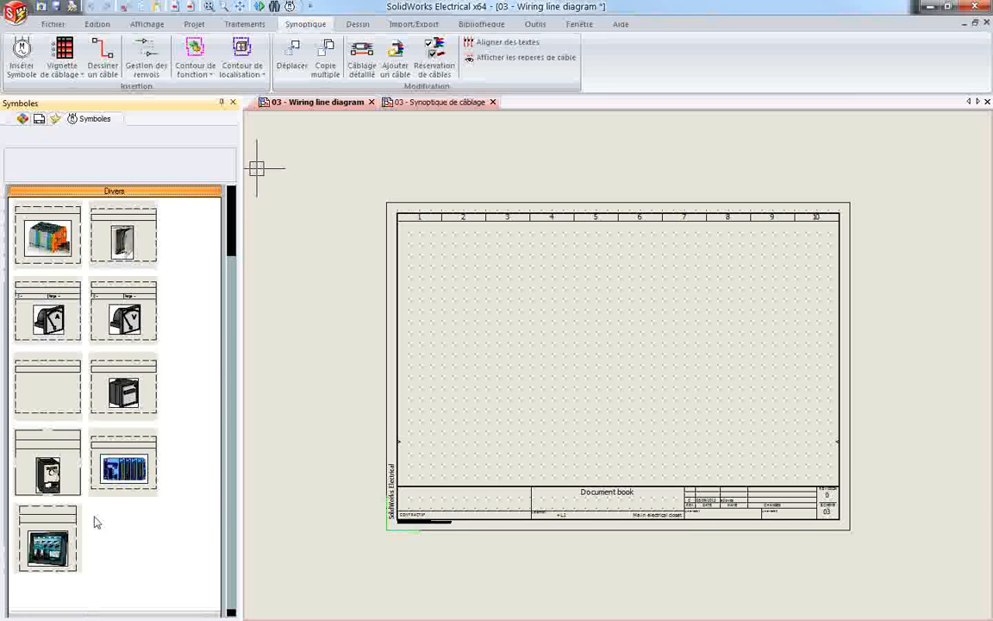
- Insert the EW_SY_Motor symbol into columns 2–3 of the wiring line diagram, selecting L2 - Pump in the component tree
scroll(172, 284, "up", 3)
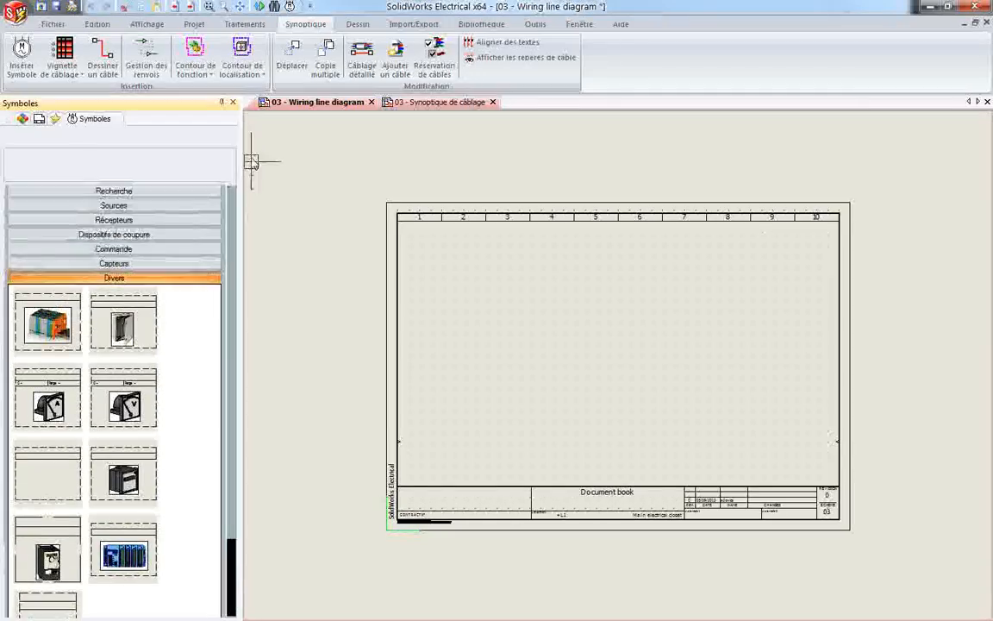
left_click(125, 207)
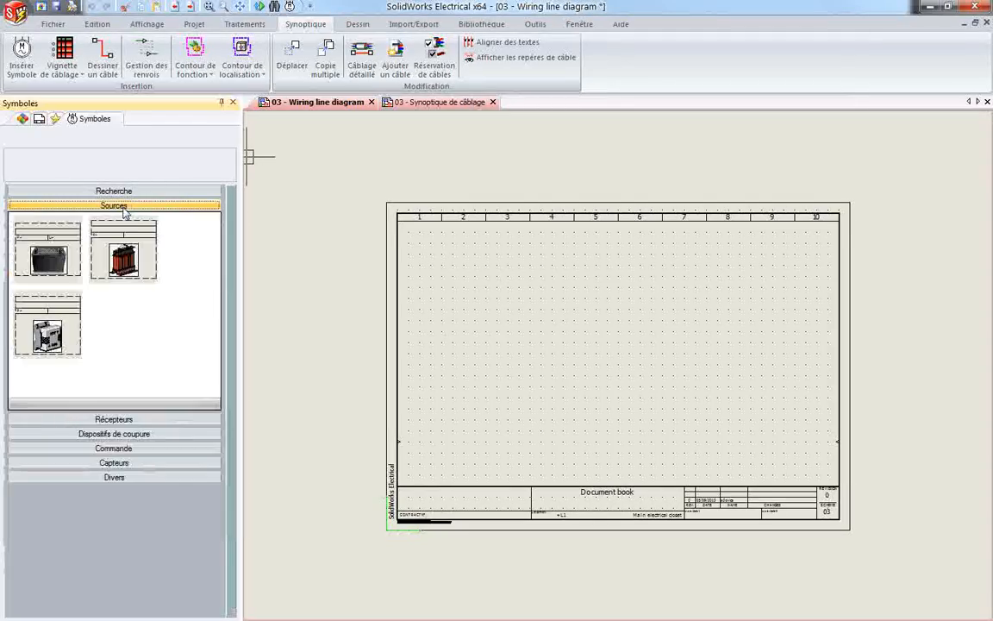
left_click(119, 457)
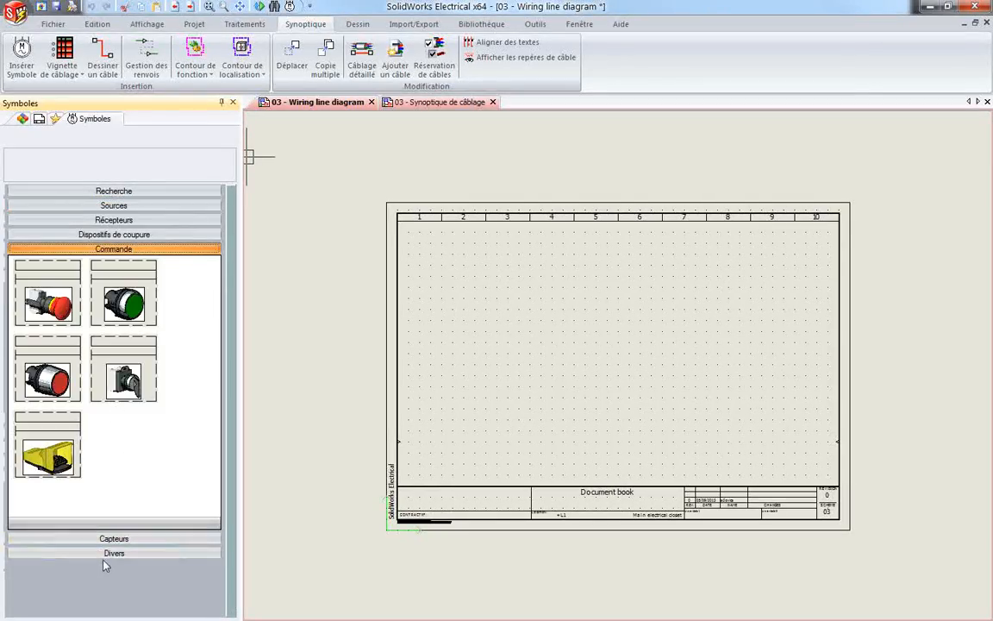
left_click(115, 193)
scroll(99, 470, "down", 8)
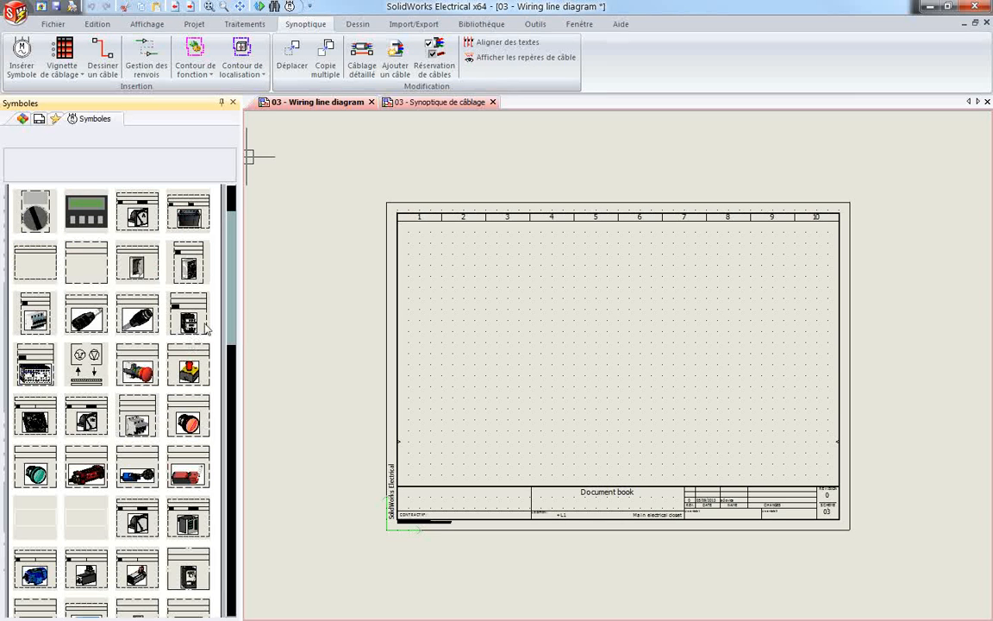
mouse_move(99, 472)
left_mouse_down()
mouse_move(82, 416)
mouse_move(279, 450)
mouse_move(504, 391)
mouse_move(471, 361)
left_mouse_up()
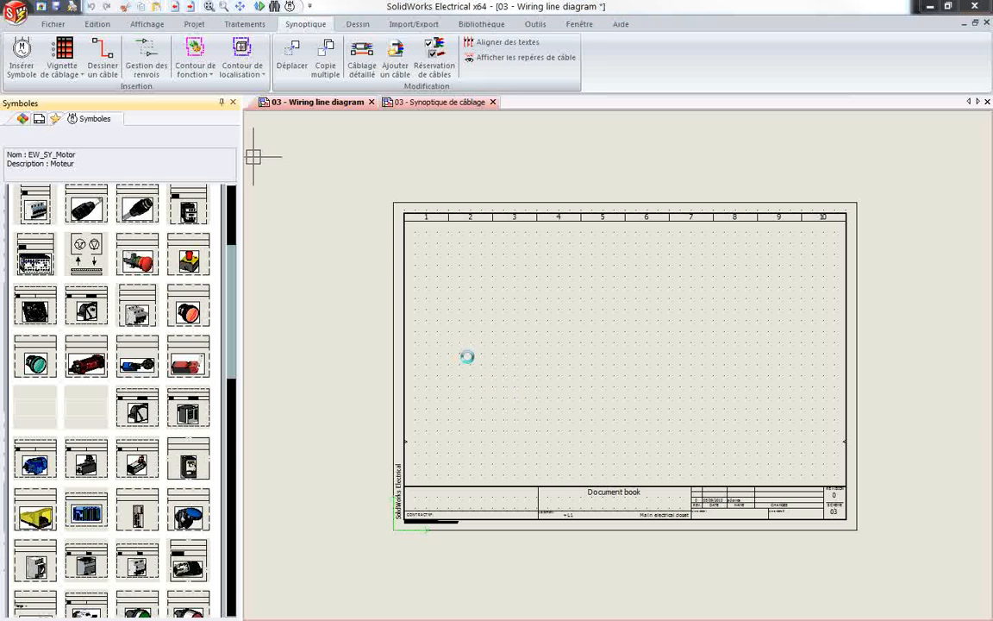
left_click_drag(991, 155, 374, 156)
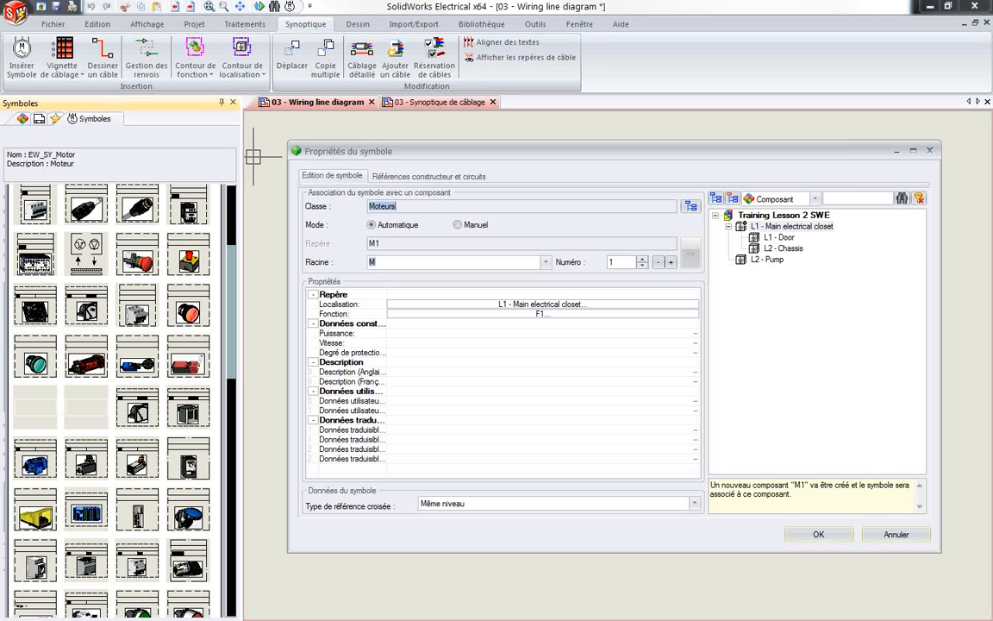
left_click(381, 207)
left_click(770, 260)
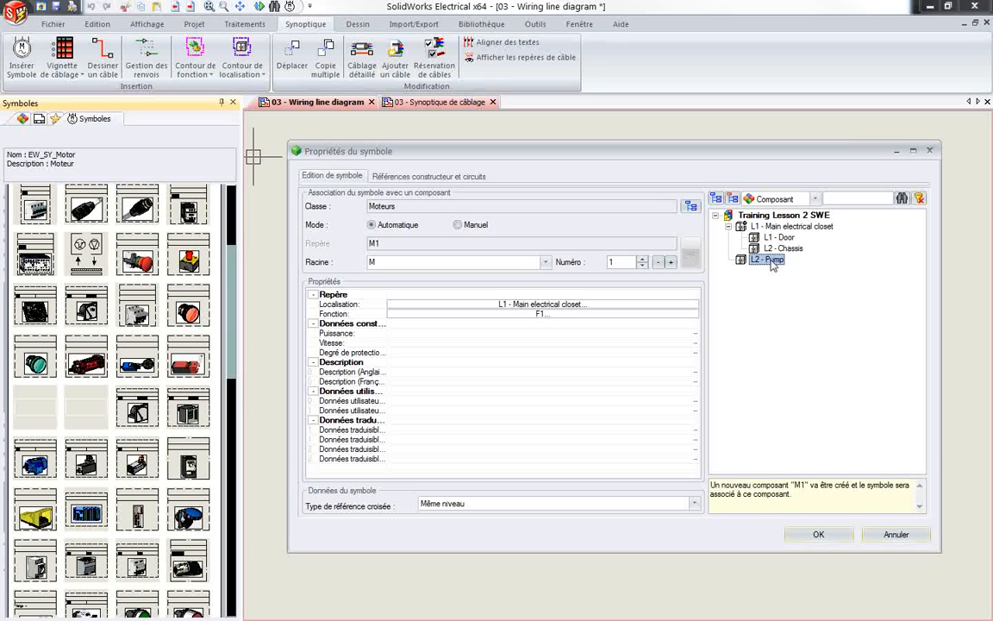
left_click(818, 535)
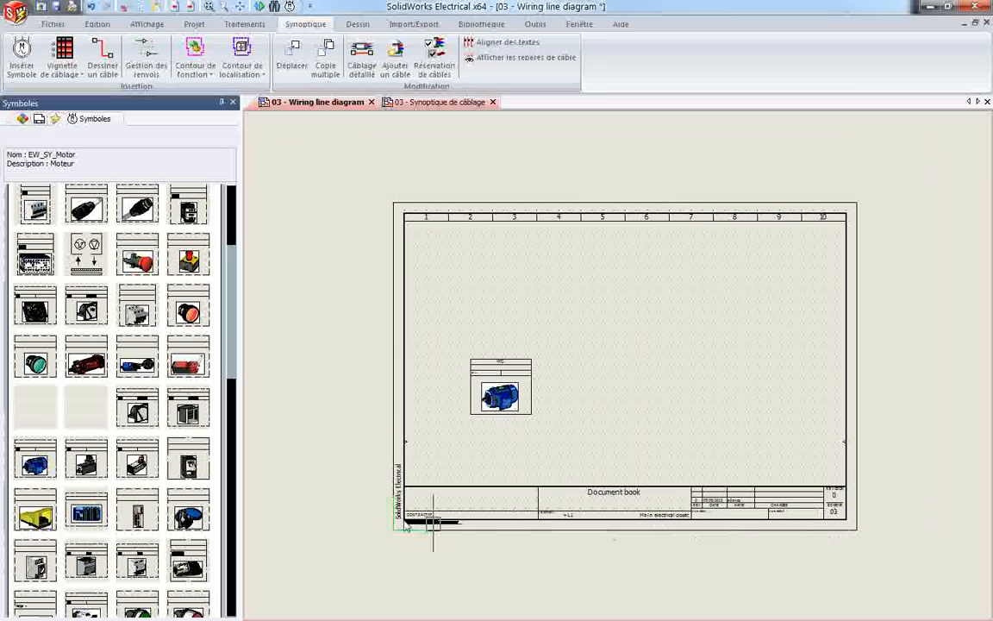
- Change both the English and French descriptions of location L2 in Training Lesson 2 SWE to Exterieur
left_click(24, 119)
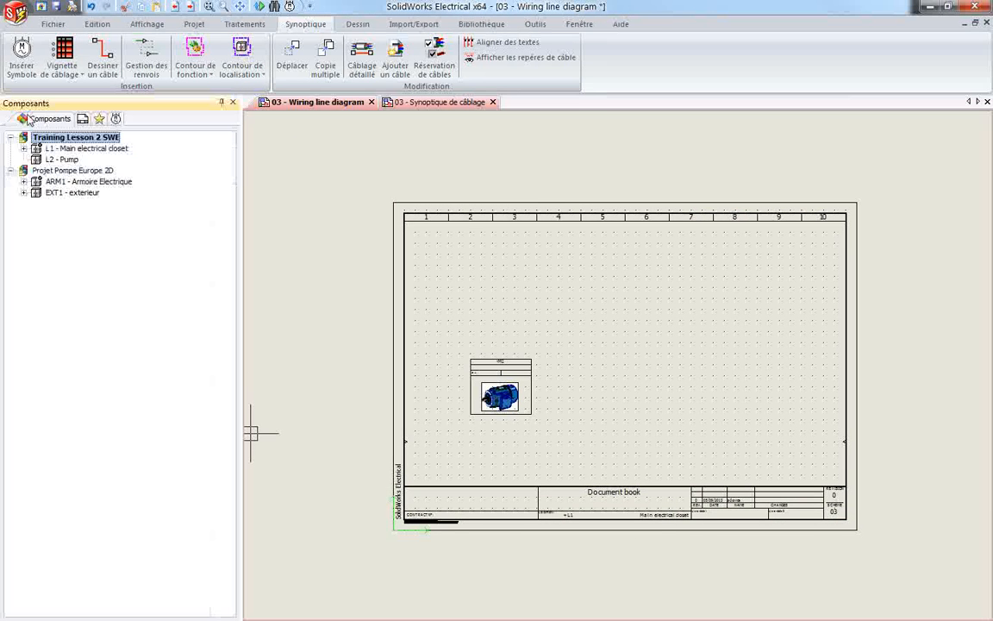
right_click(76, 168)
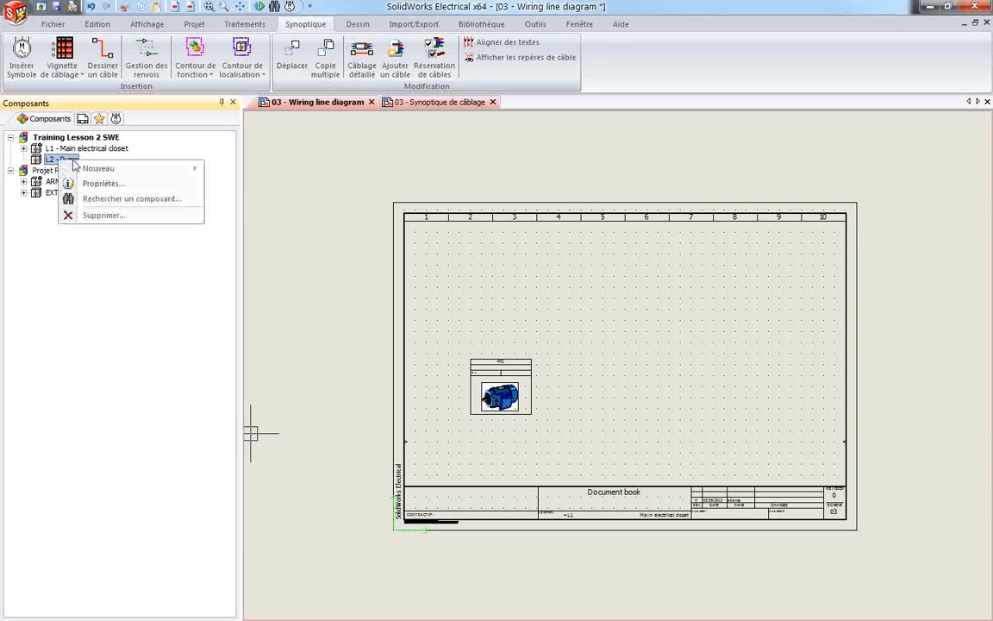
left_click(92, 182)
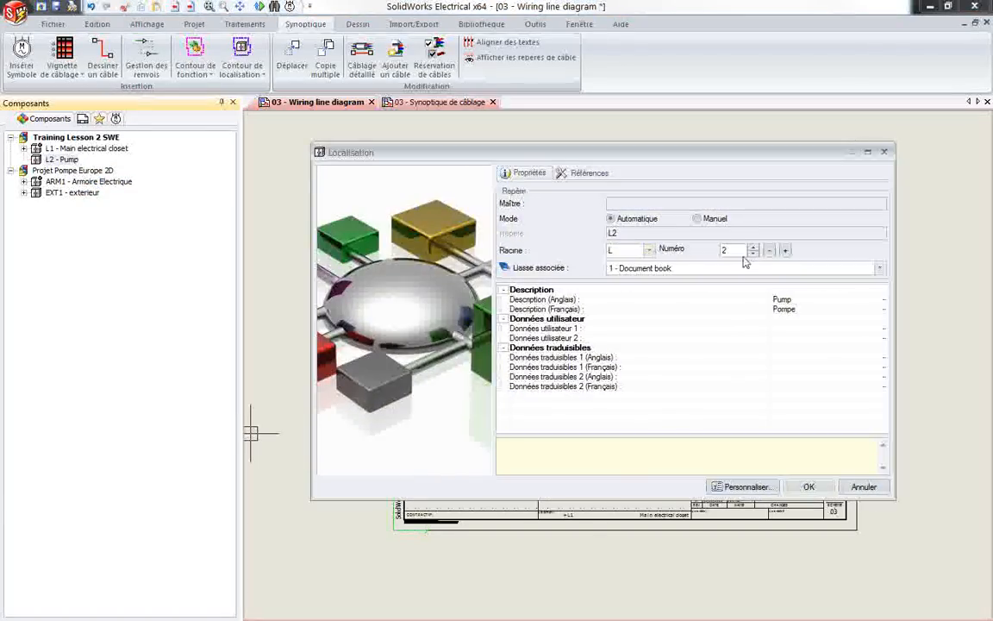
left_click(800, 299)
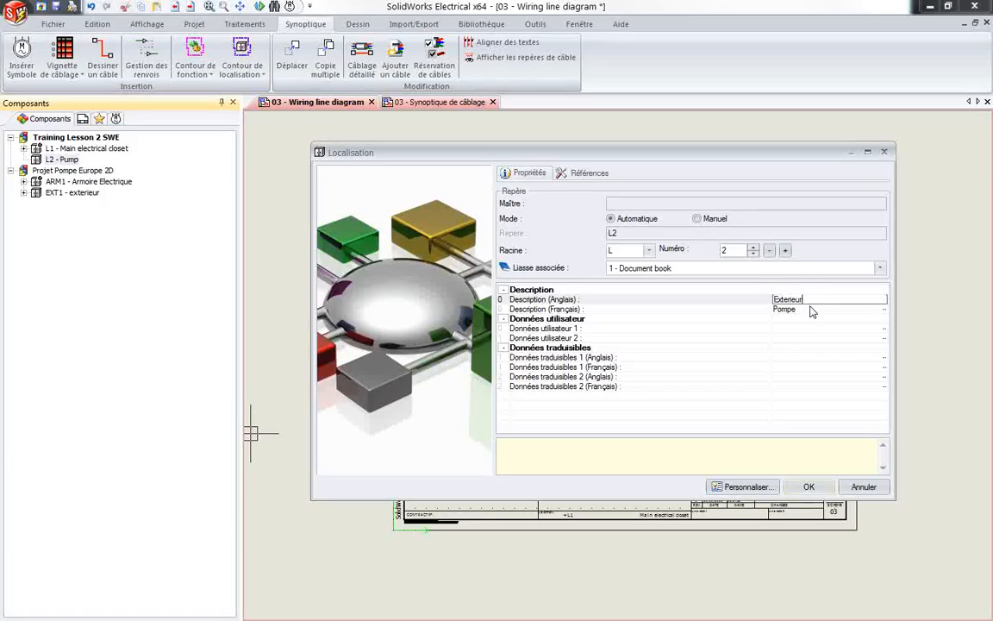
left_click(810, 309)
left_click(810, 310)
key("BackSpace")
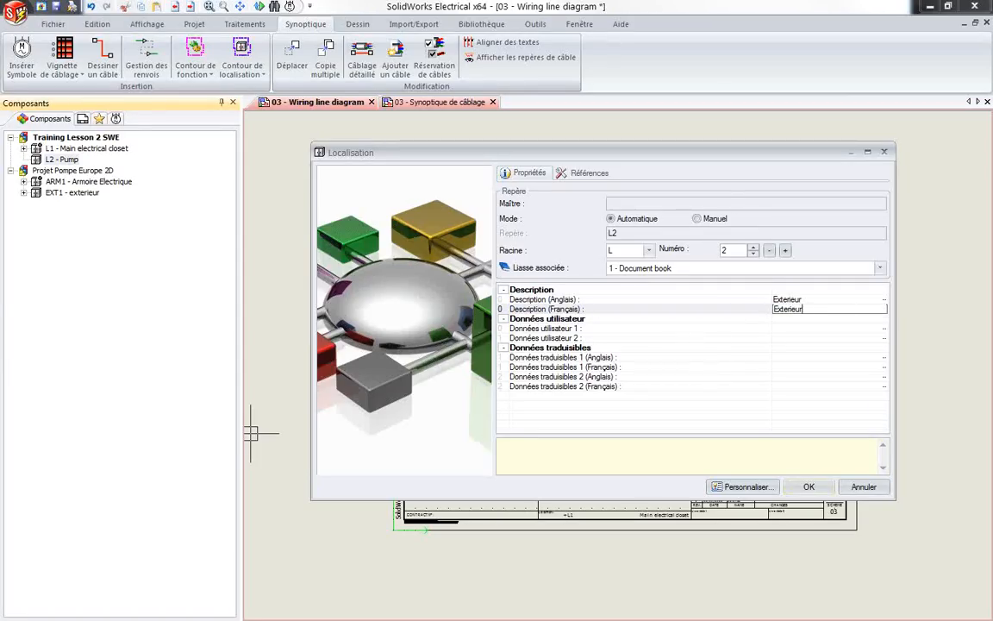
left_click(809, 486)
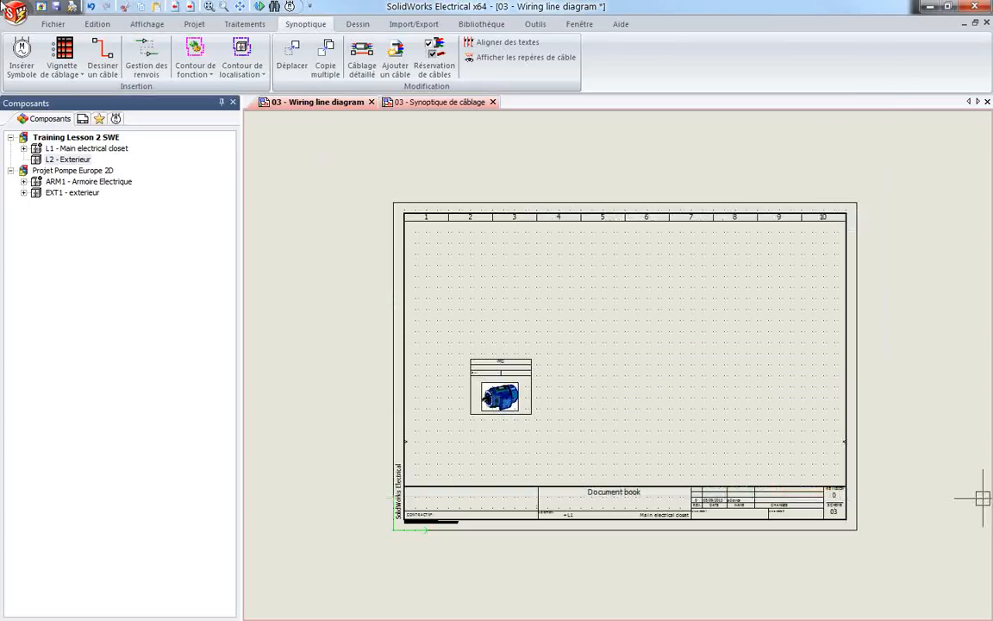
- Move the motor symbol slightly up and to the left on the wiring line diagram
left_click(510, 359)
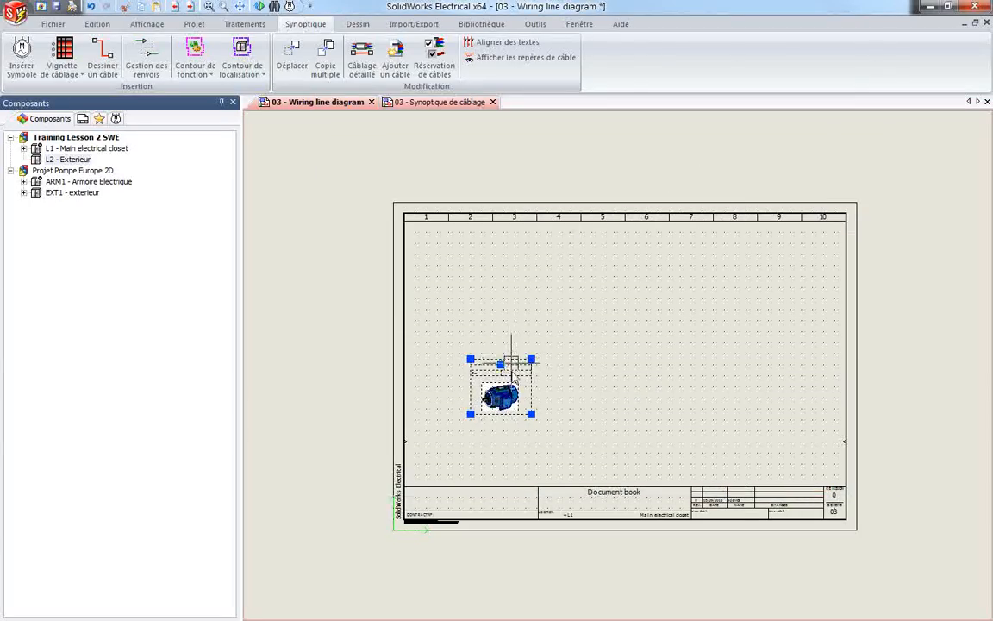
scroll(623, 394, "down", 1)
scroll(590, 375, "up", 2)
scroll(530, 354, "down", 1)
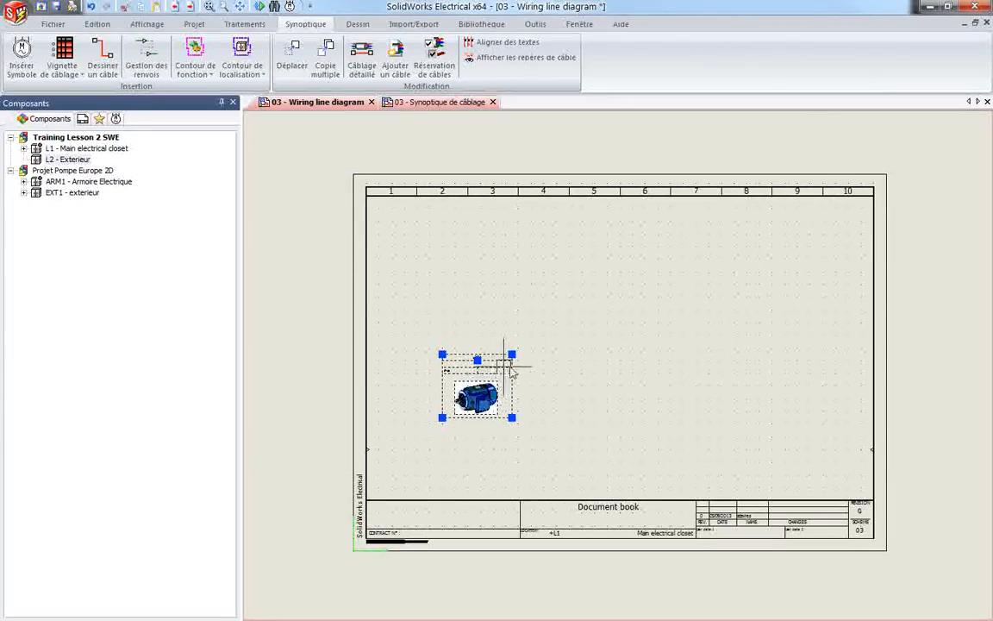
right_click(449, 366)
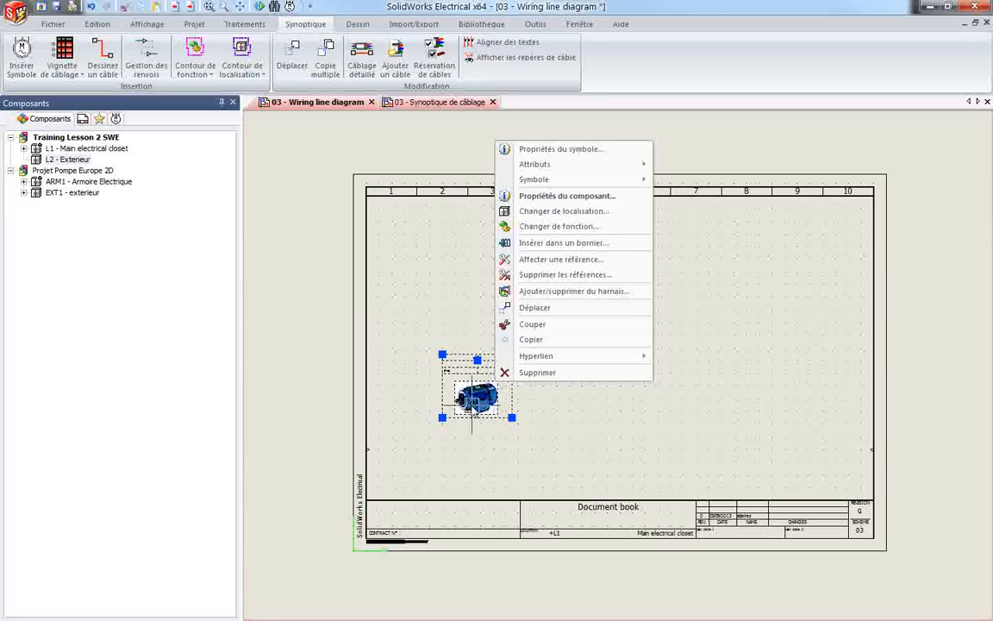
key("Escape")
right_click(455, 373)
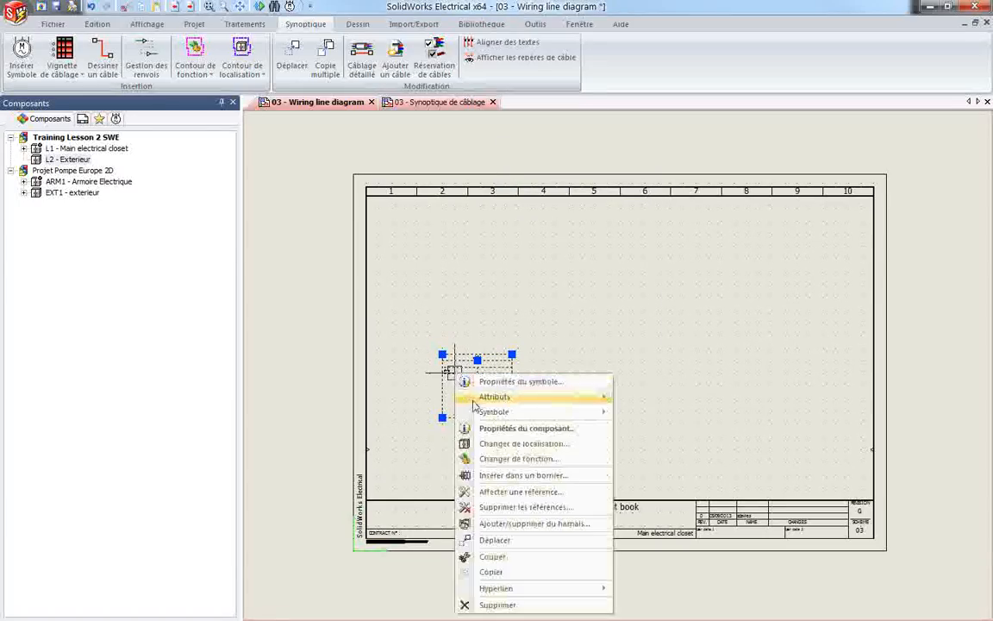
left_click_drag(465, 357, 439, 306)
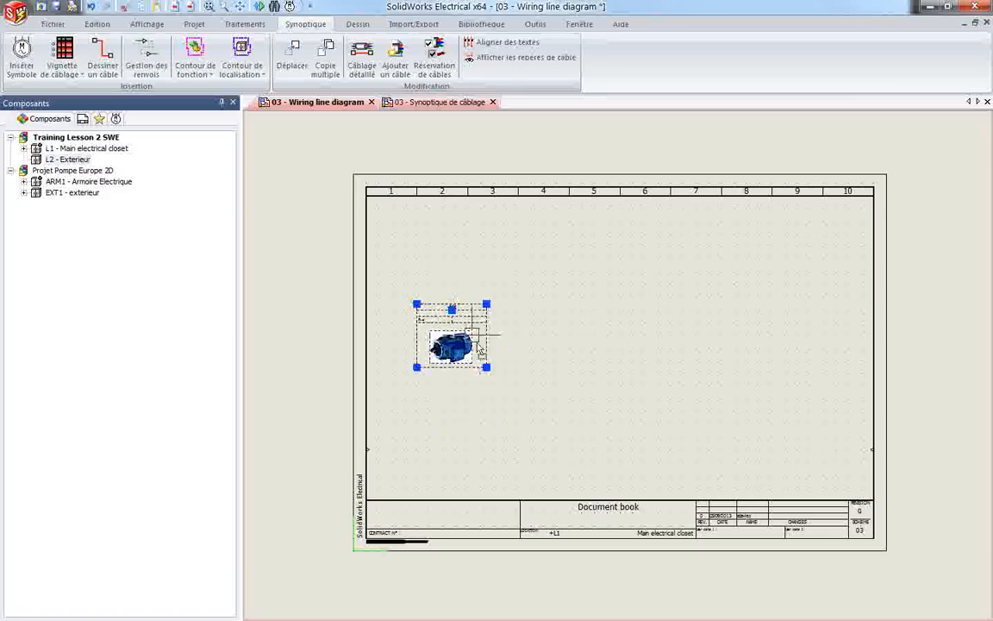
- Try to assign the motor to L2 - Exterieur by selecting that location in the symbol properties' component tree
right_click(438, 309)
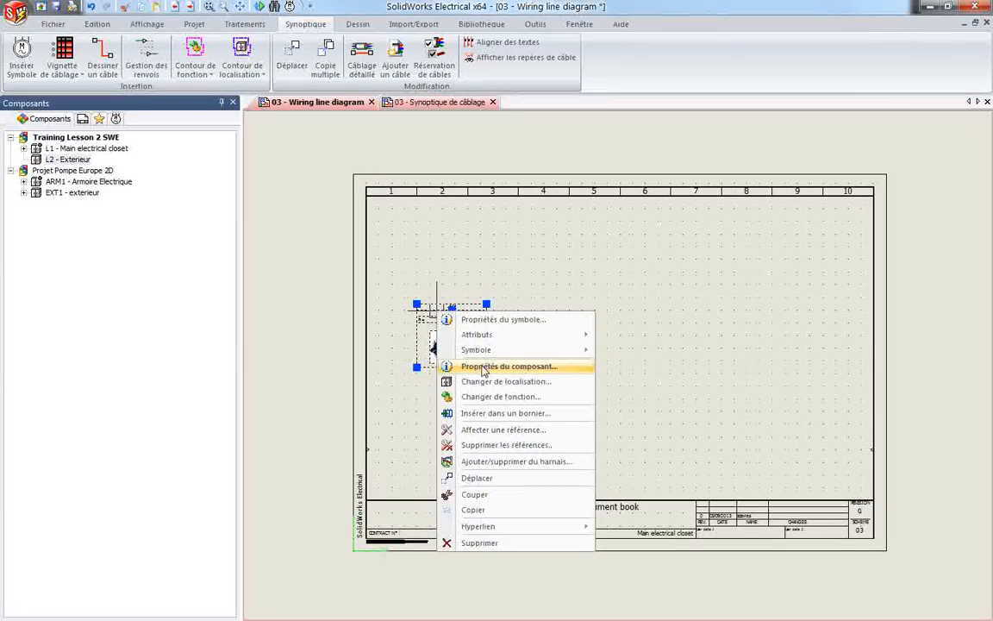
key("Escape")
right_click(456, 318)
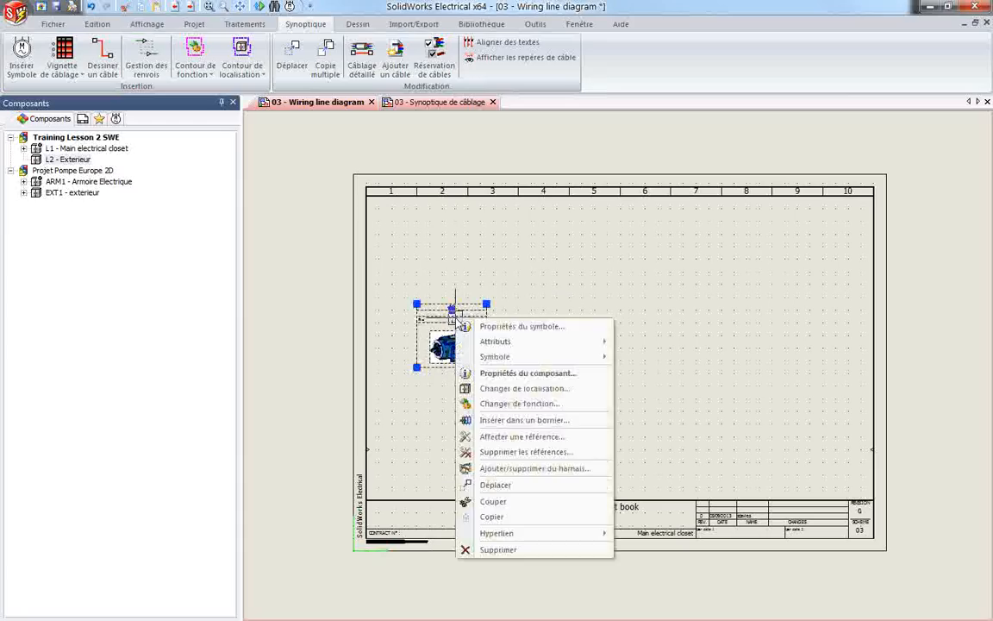
left_click(515, 329)
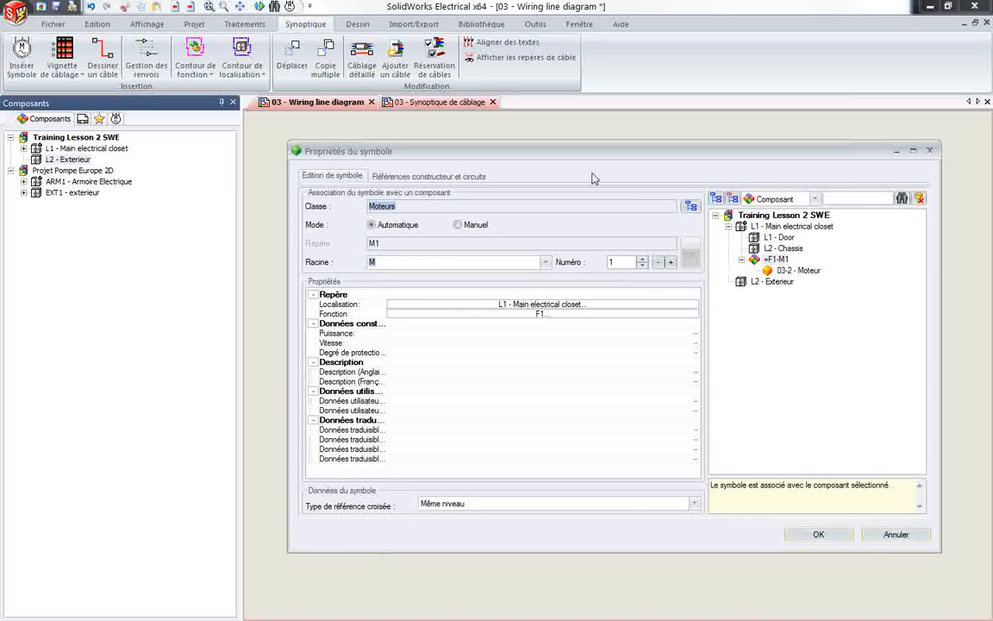
left_click(742, 260)
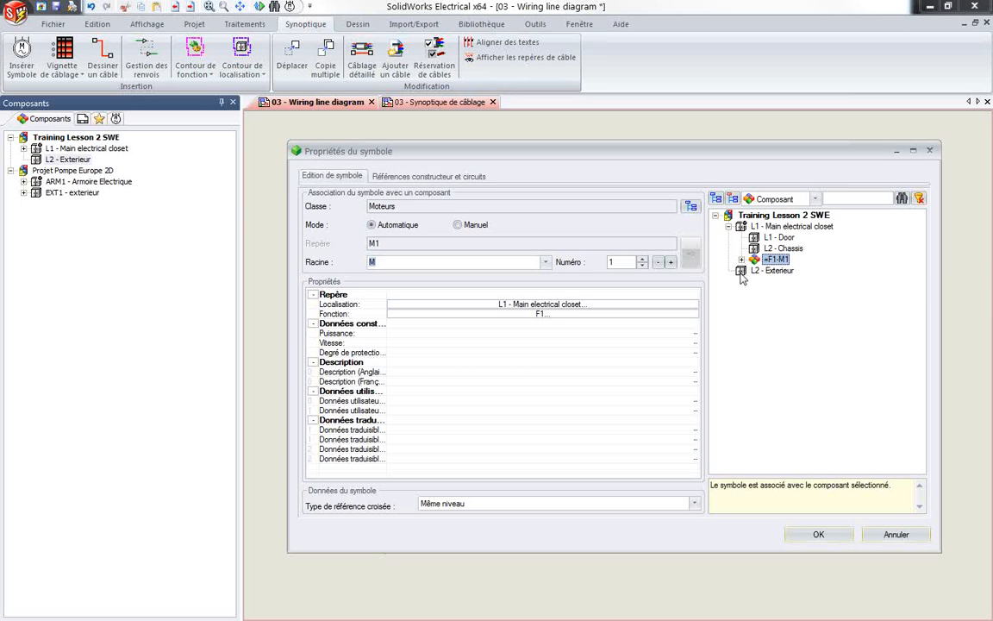
left_click(739, 272)
left_click(741, 261)
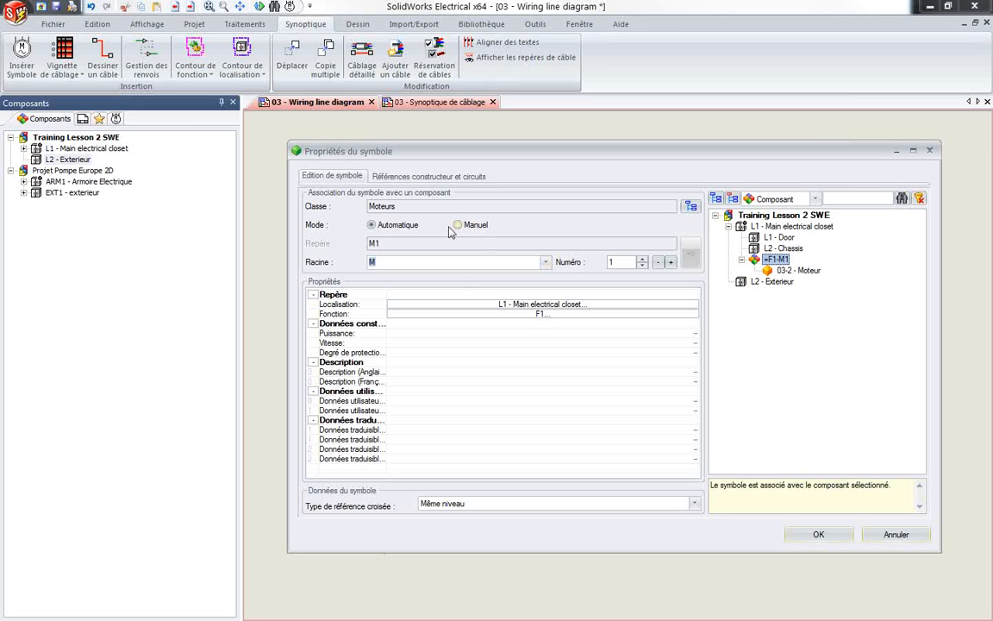
left_click(755, 285)
left_click(817, 534)
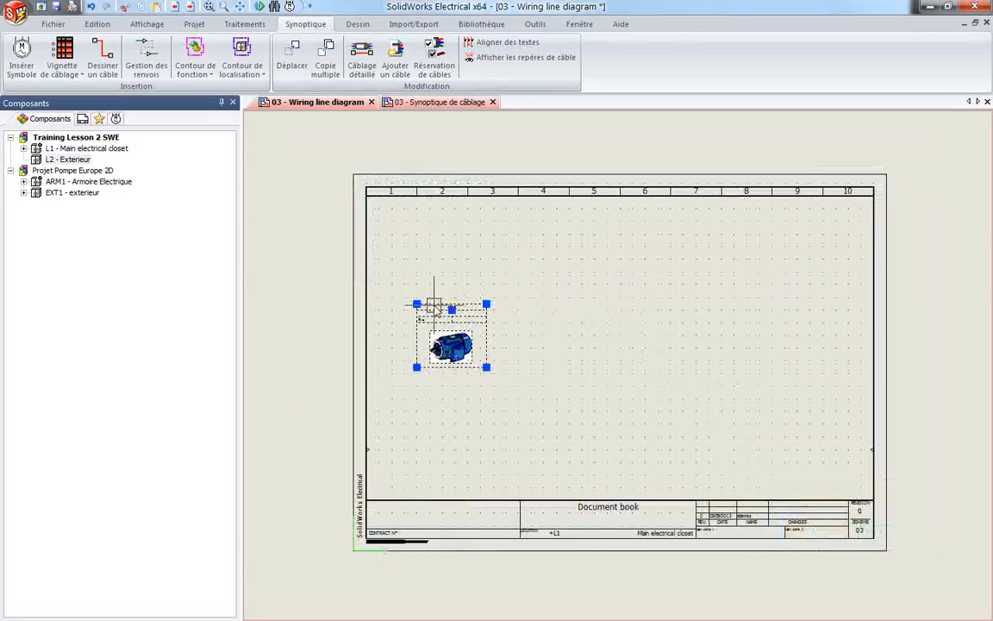
- Recheck the motor's location in its symbol properties and delete the motor symbol from the diagram
right_click(434, 306)
left_click(507, 316)
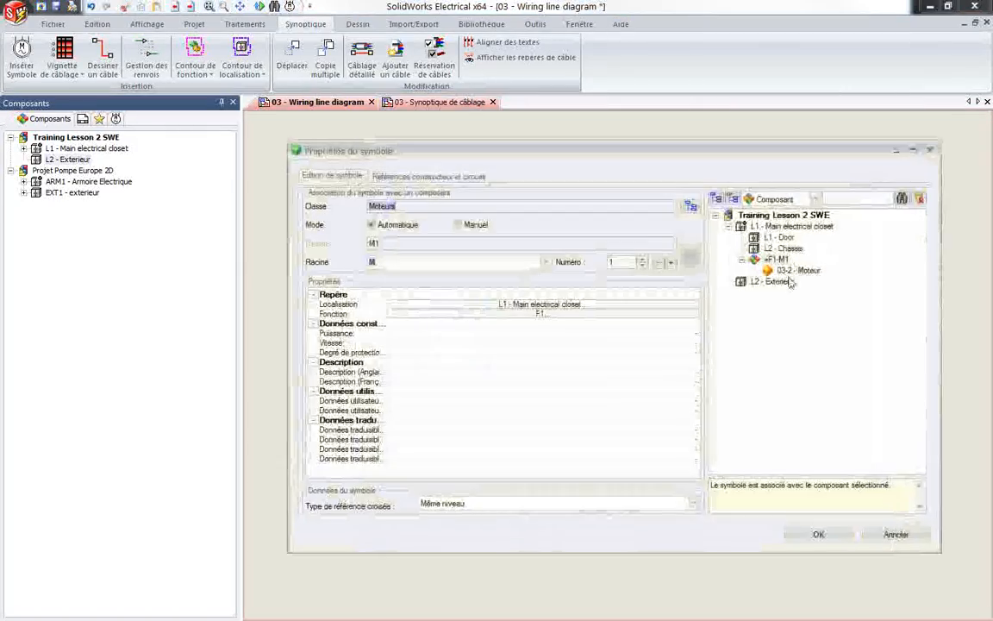
left_click(893, 535)
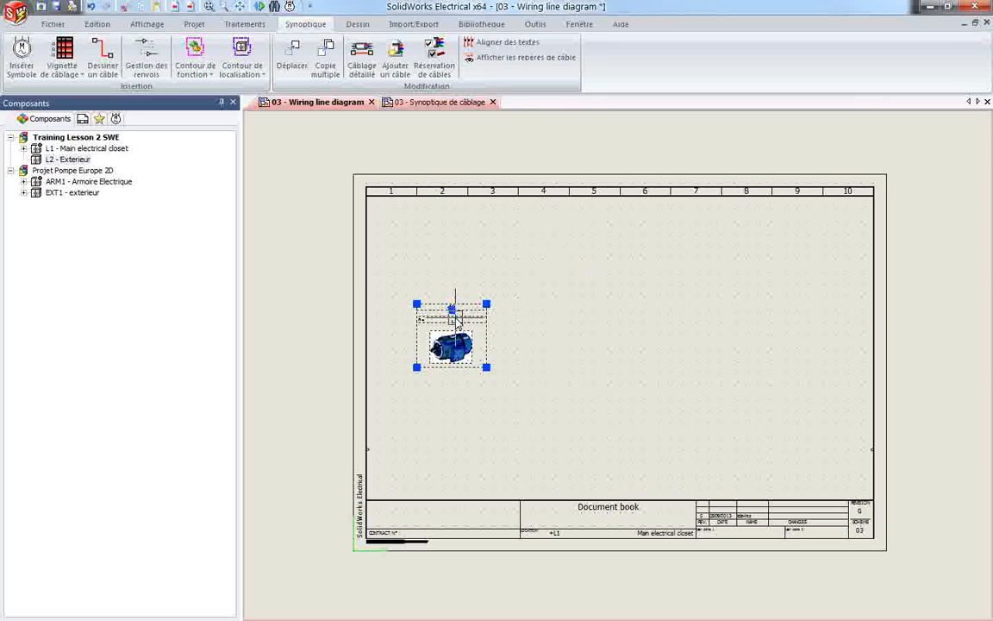
key("Delete")
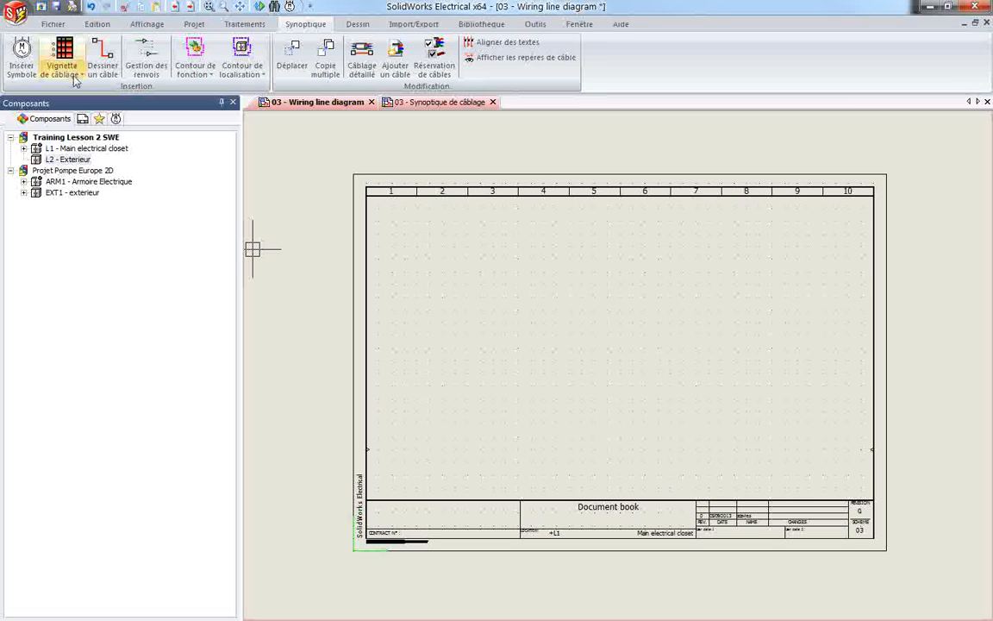
- Insert the blue Moteur symbol from the Moteurs class into columns 2–3 of the diagram, selecting L2 - Exterieur in the component tree
left_click(24, 67)
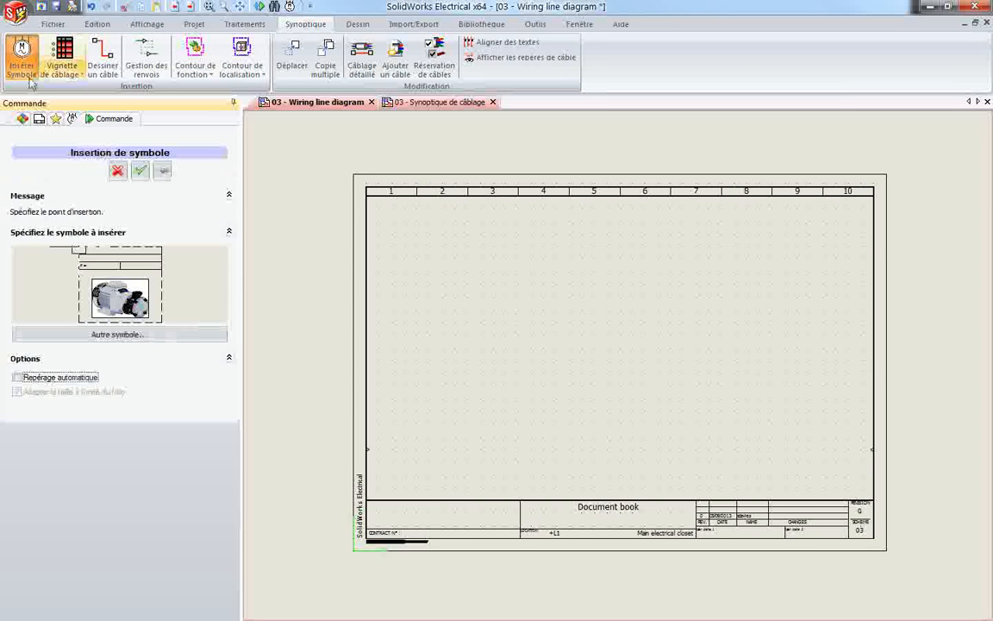
left_click(107, 342)
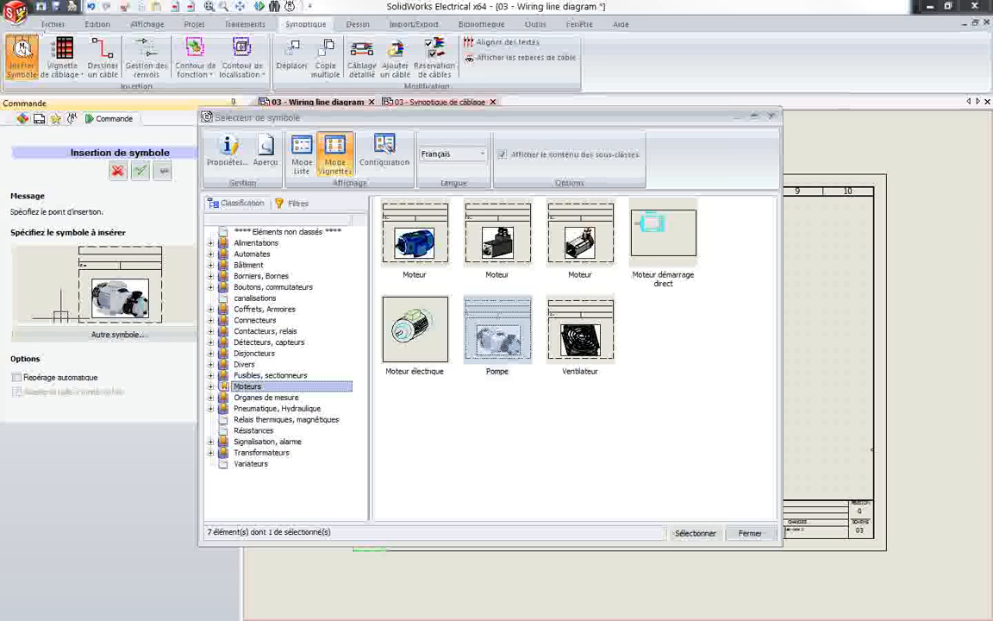
left_click(411, 234)
left_click(695, 533)
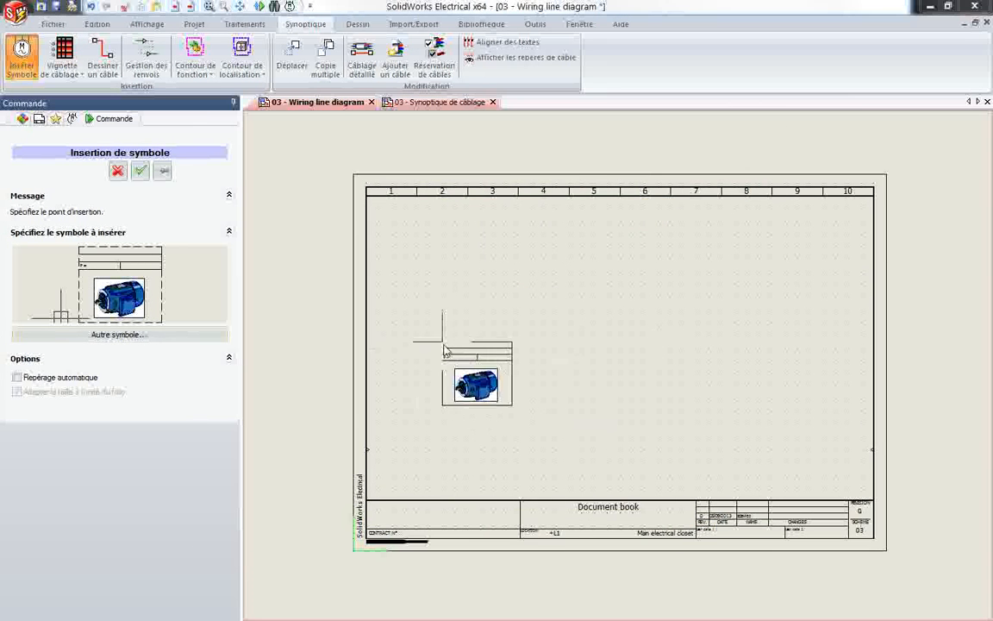
left_click(446, 350)
left_click(773, 259)
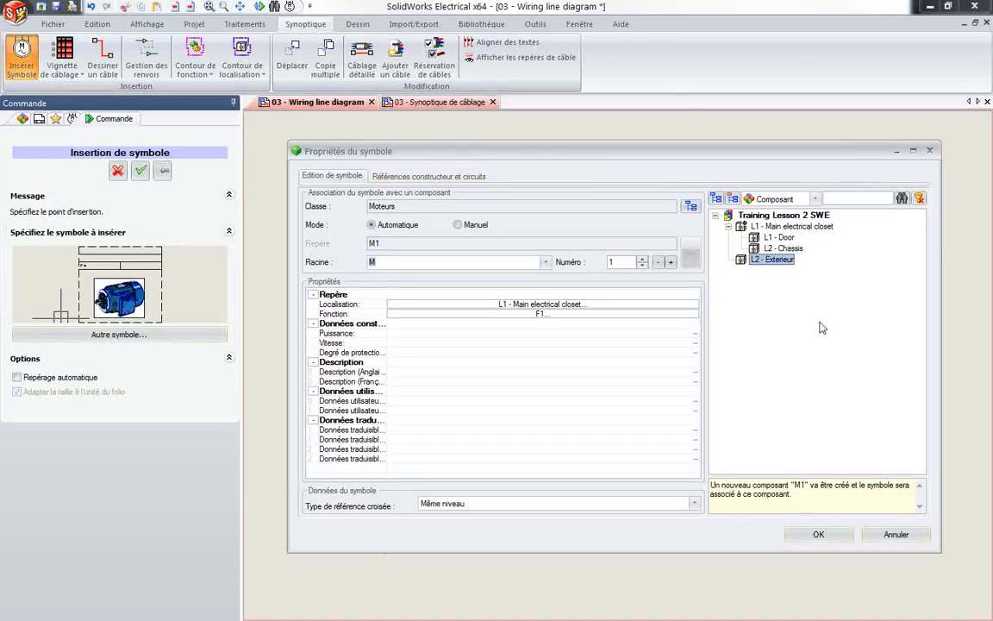
left_click(819, 535)
- Open the placed motor's symbol properties and try to associate it with L2 - Exterieur in the component tree
left_click(479, 379)
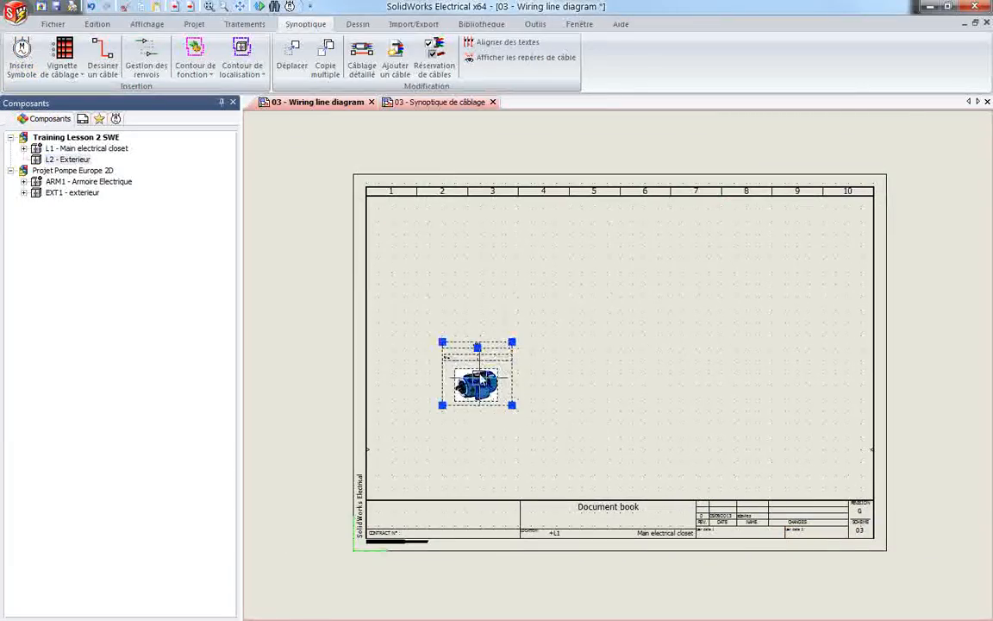
scroll(479, 376, "up", 3)
scroll(461, 328, "up", 2)
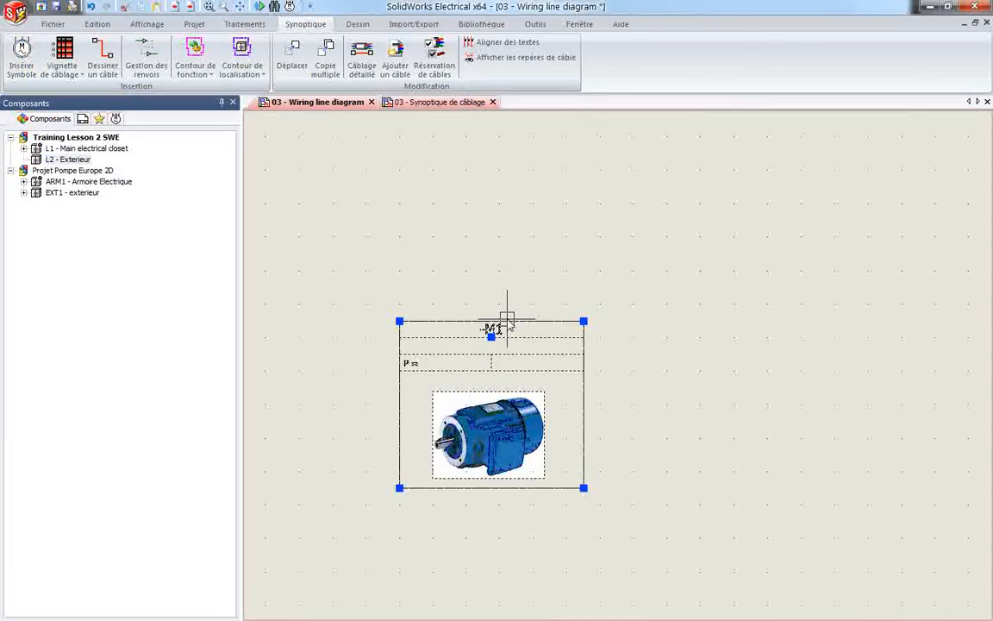
right_click(508, 324)
left_click(562, 331)
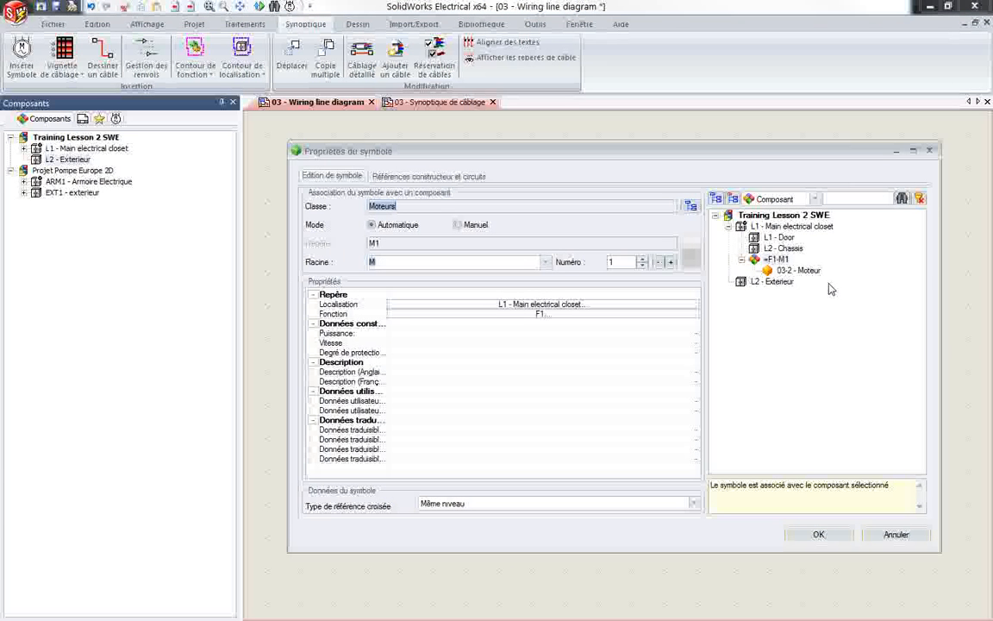
left_click(745, 283)
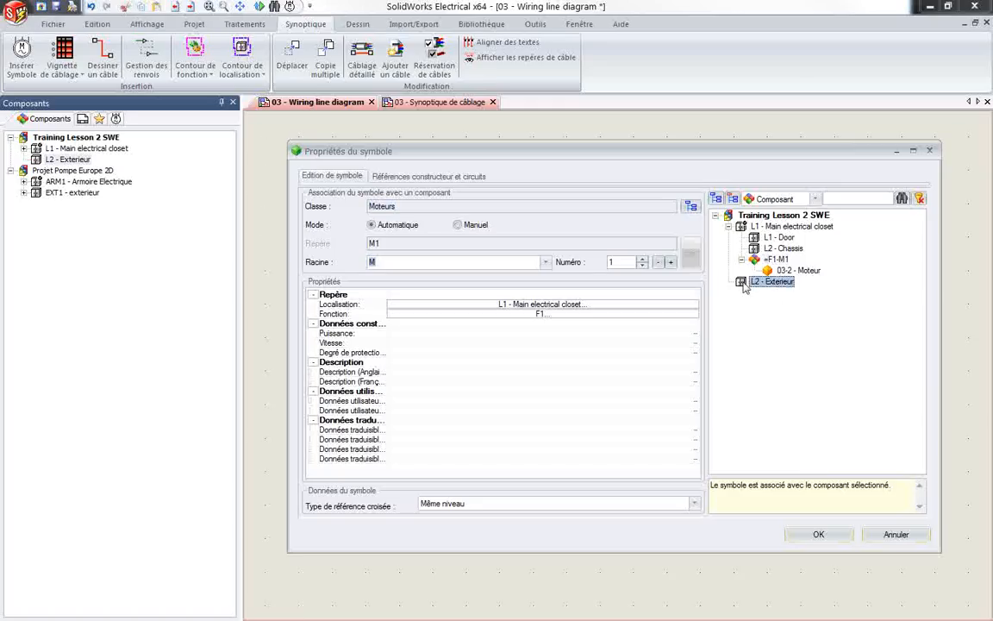
- Open the manufacturer reference search from the motor's references and circuits
left_click(379, 176)
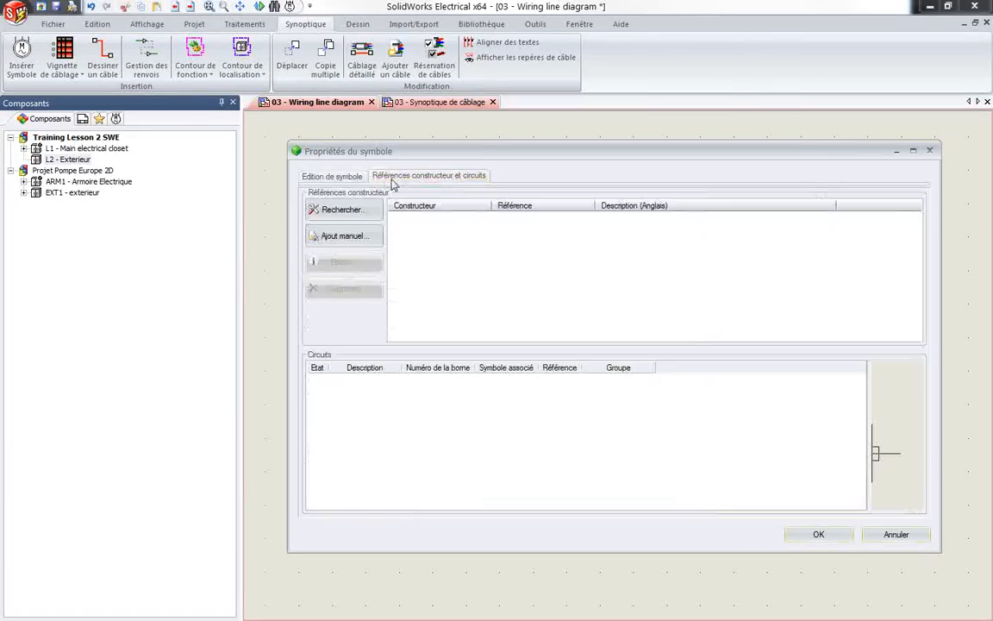
left_click(330, 177)
left_click(388, 176)
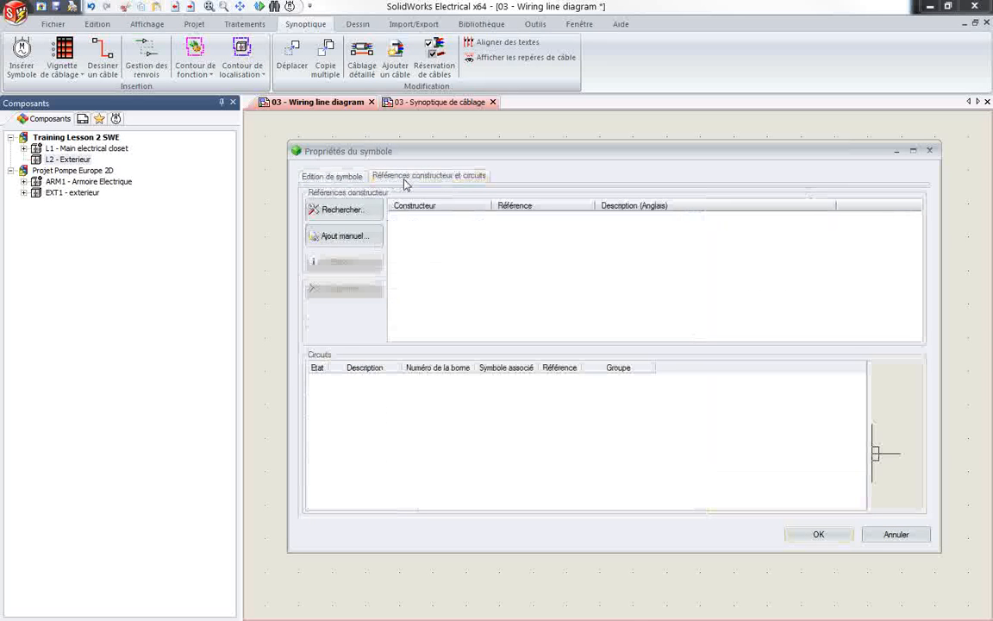
left_click(342, 216)
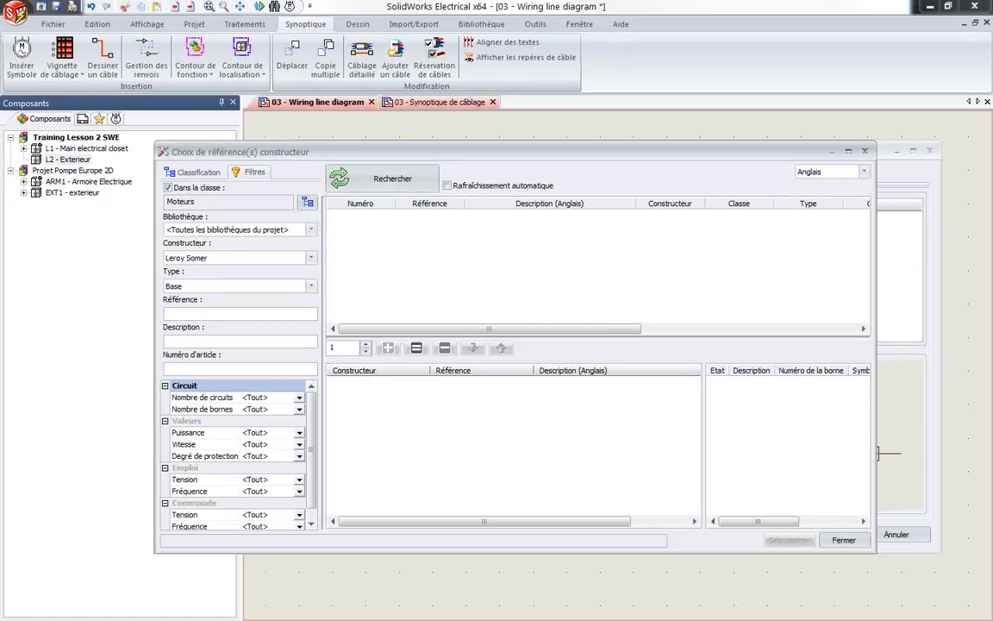
- Browse the Alimentations, Automates, Bâtiment and Bobines subclasses in the class selector, and close it without choosing another class
left_click(309, 204)
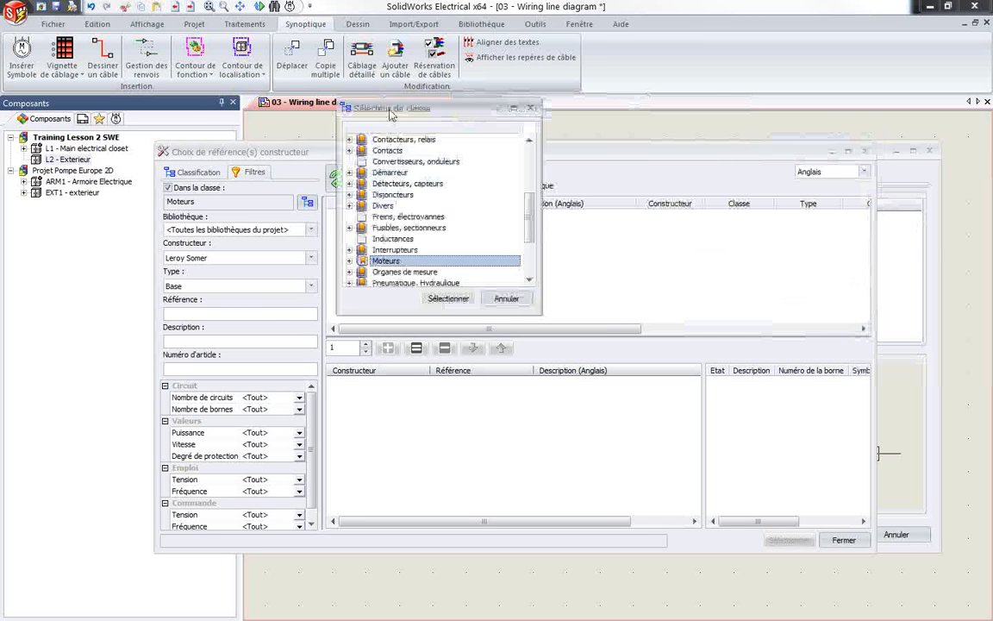
left_click_drag(391, 113, 375, 179)
left_click_drag(514, 272, 523, 203)
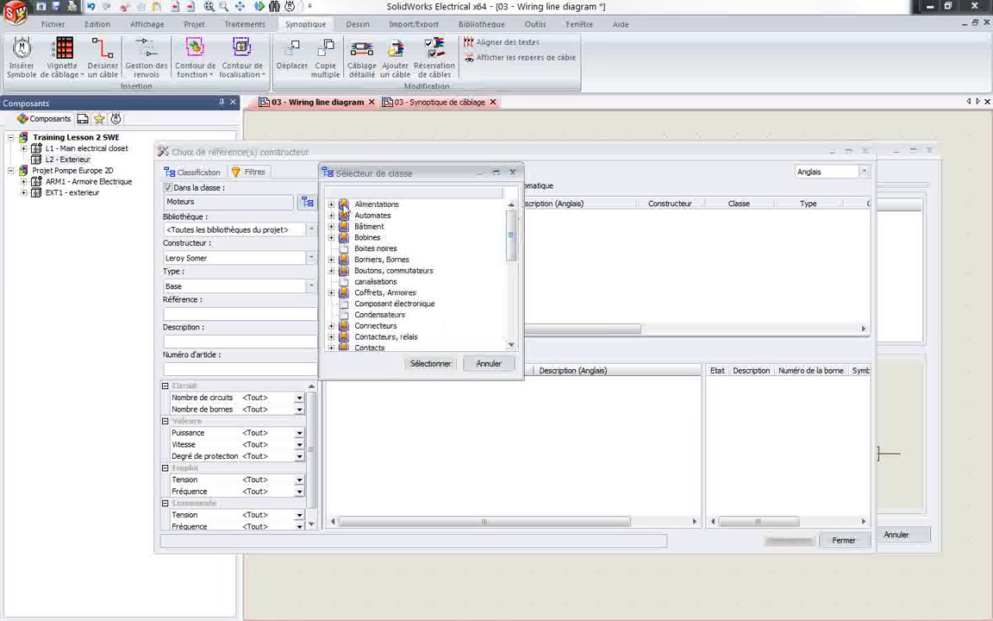
left_click(331, 204)
left_click(331, 237)
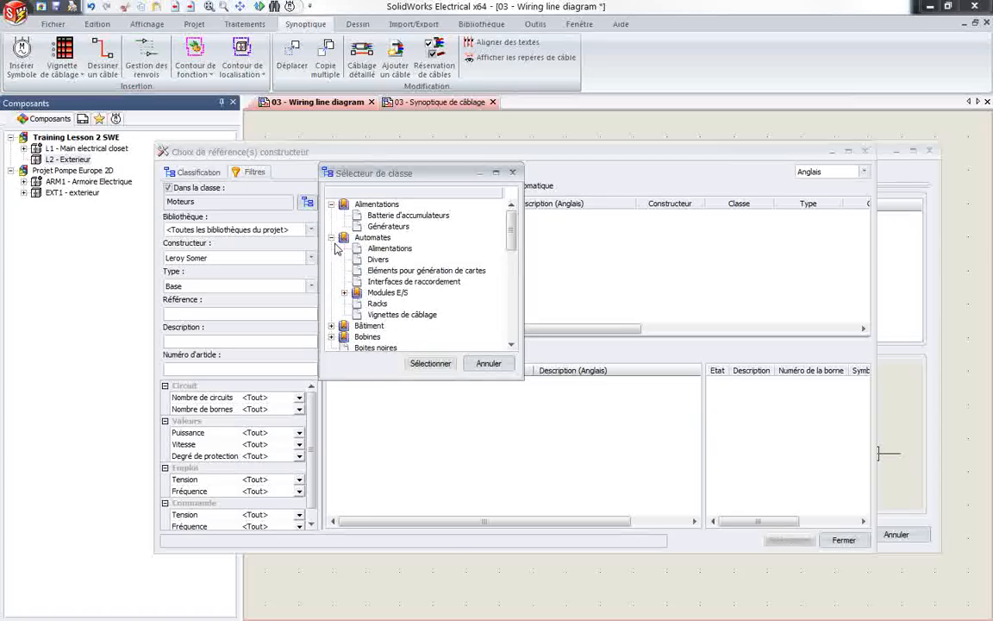
left_click(331, 325)
left_click(331, 347)
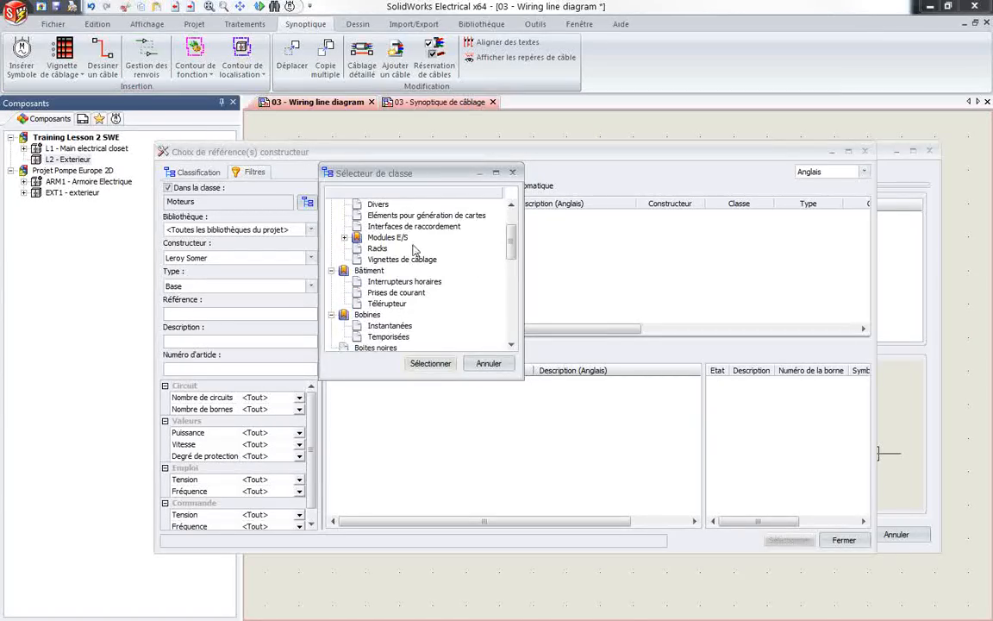
scroll(414, 246, "down", 1)
left_click(469, 360)
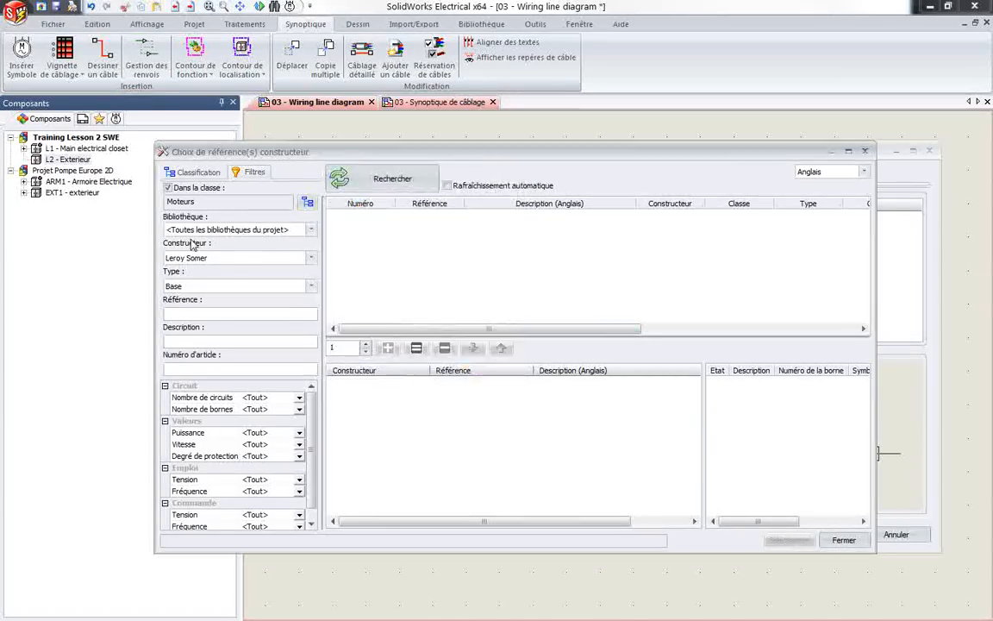
- Search the Moteurs class for Leroy Somer base references and add LS100L-4P(3) to the chosen references
left_click(263, 260)
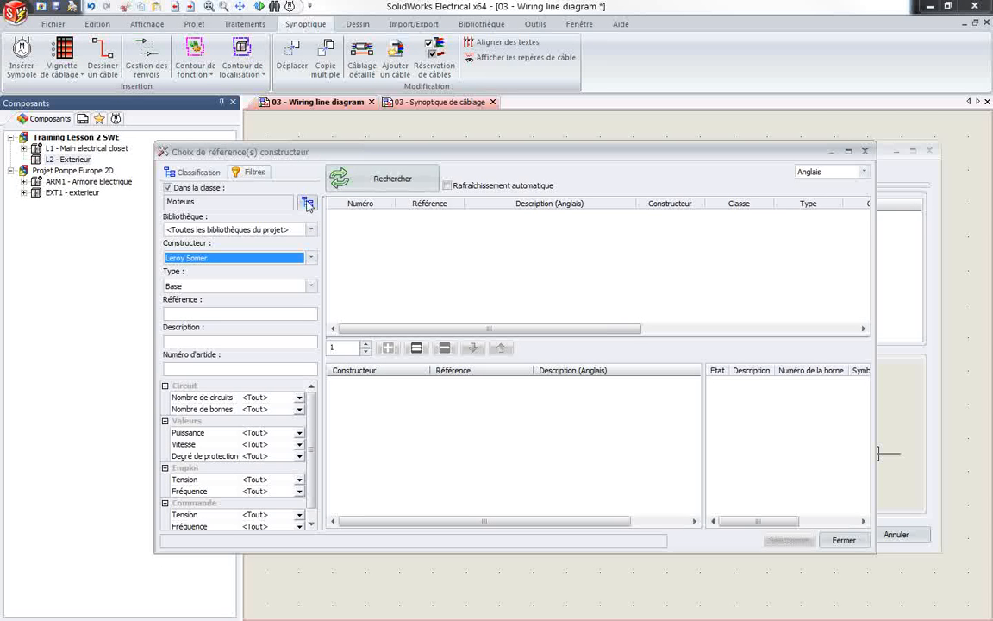
left_click(388, 180)
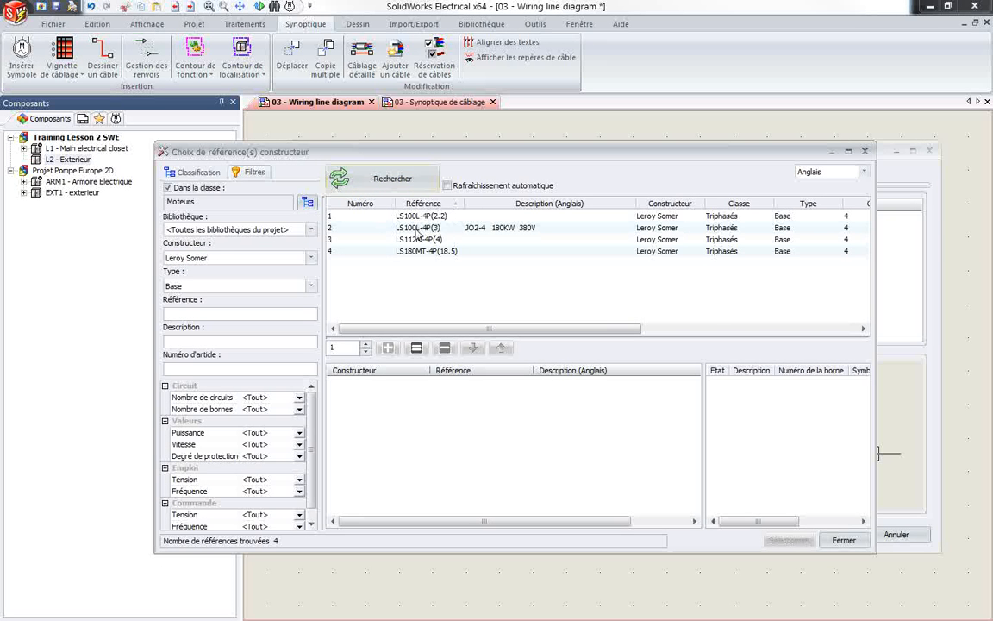
left_click(417, 229)
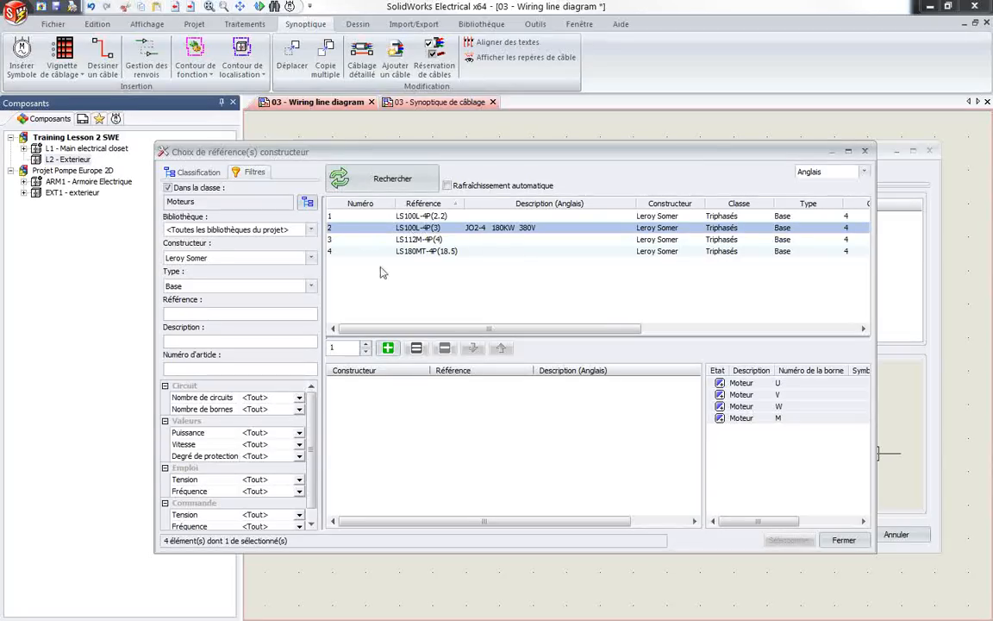
left_click(388, 347)
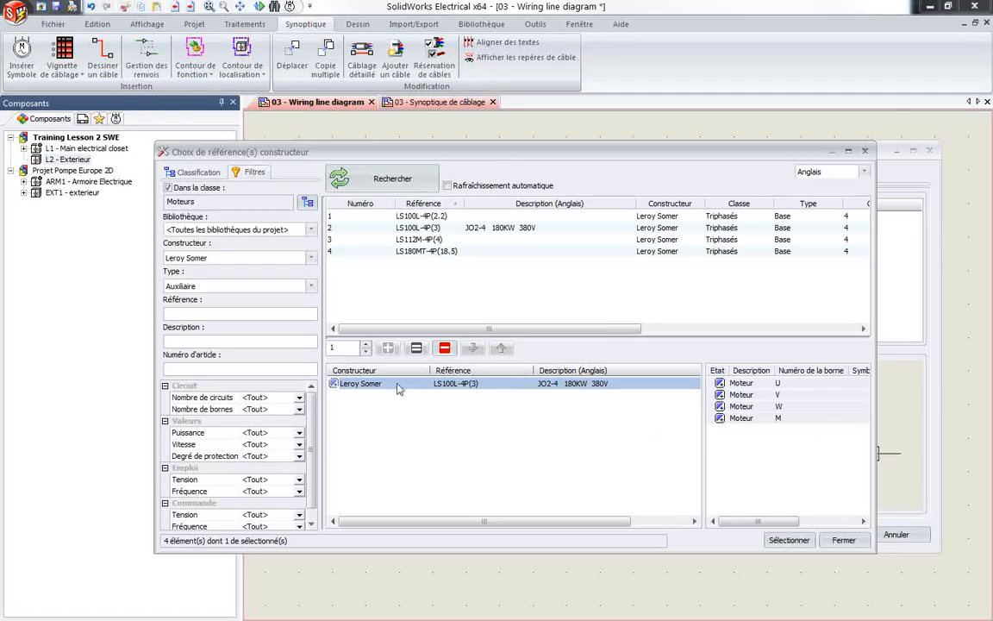
- Assign the chosen LS100L-4P(3) reference to the motor and apply the symbol properties
left_click(778, 419)
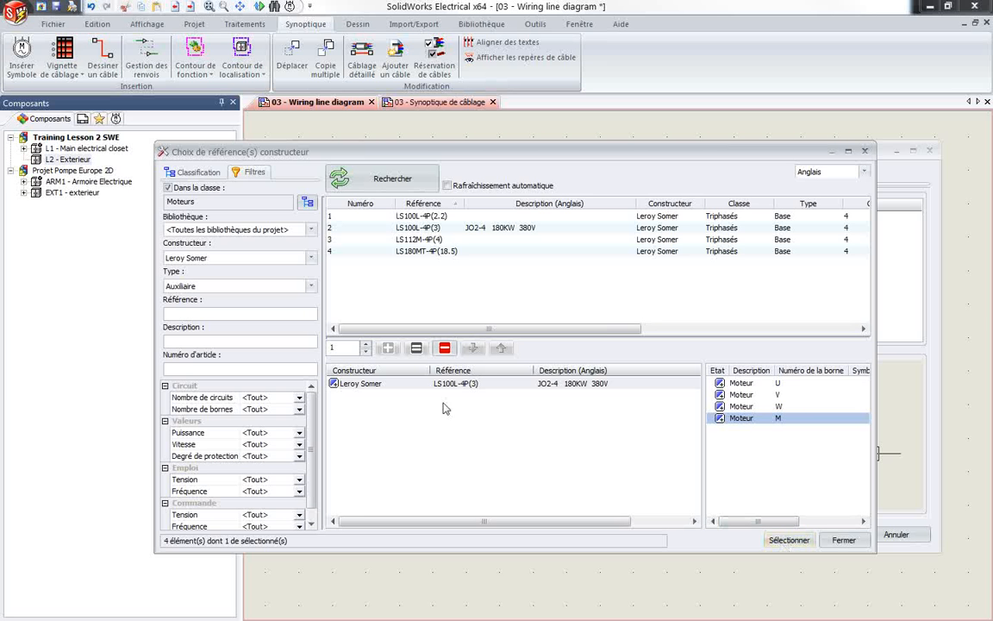
left_click(546, 442)
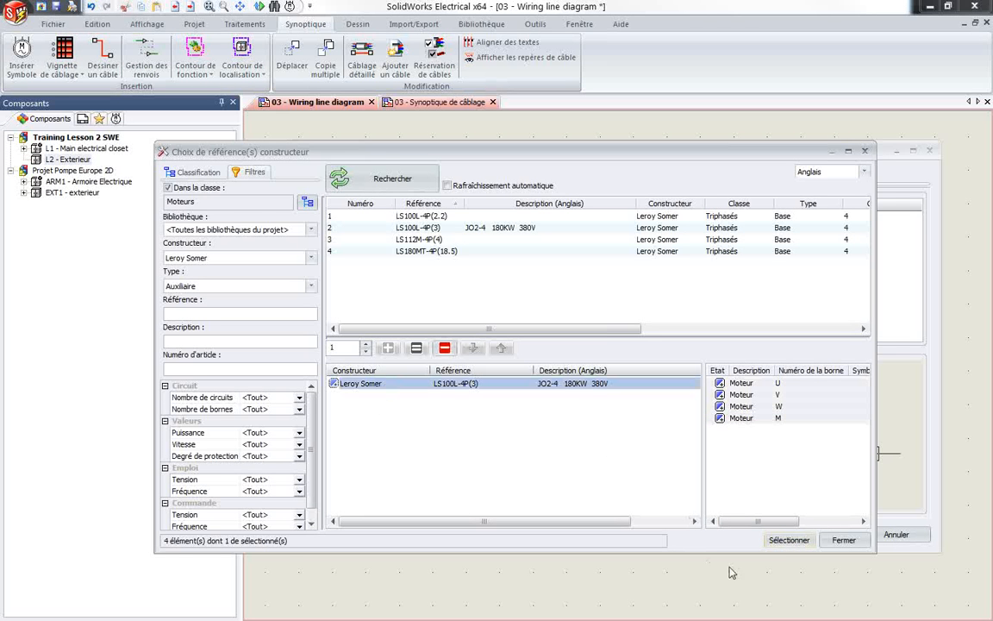
left_click(788, 540)
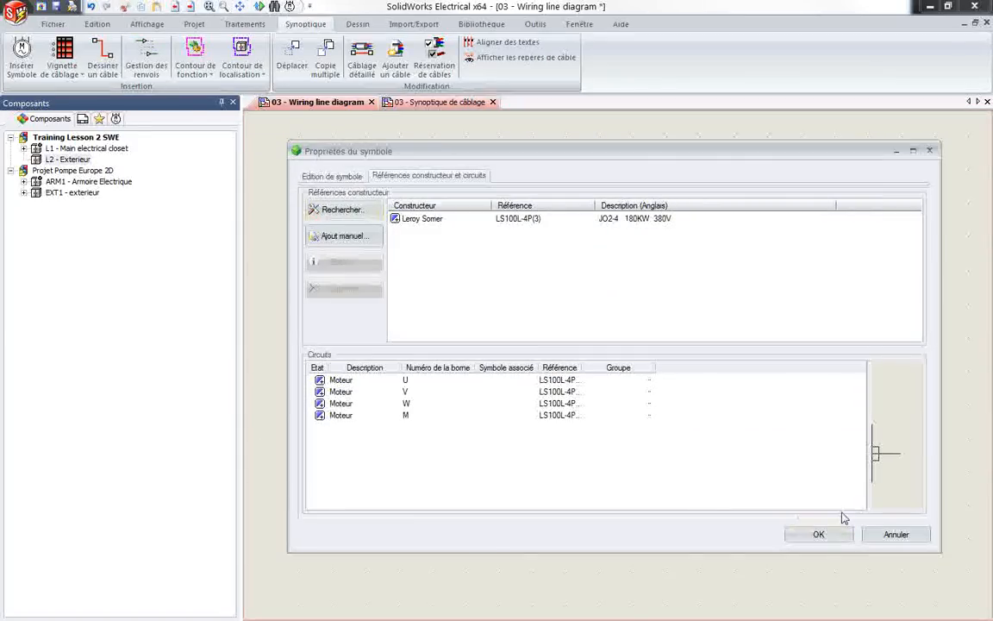
left_click(818, 533)
left_click(574, 242)
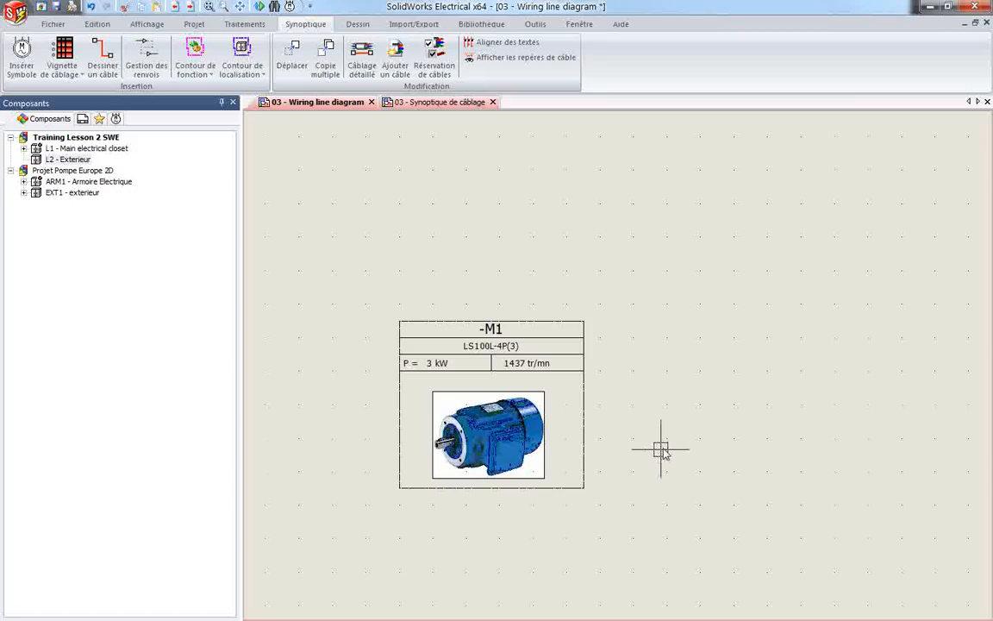
- Check the motor's location in its symbol properties and close them without changes
scroll(644, 446, "down", 2)
scroll(669, 446, "up", 1)
scroll(623, 443, "down", 3)
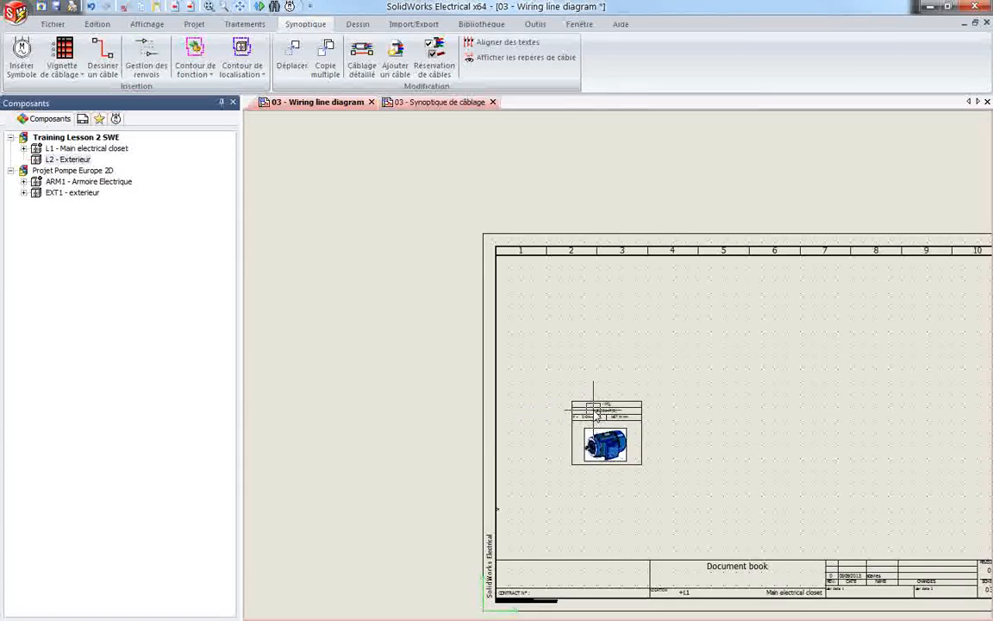
right_click(595, 411)
left_click(683, 231)
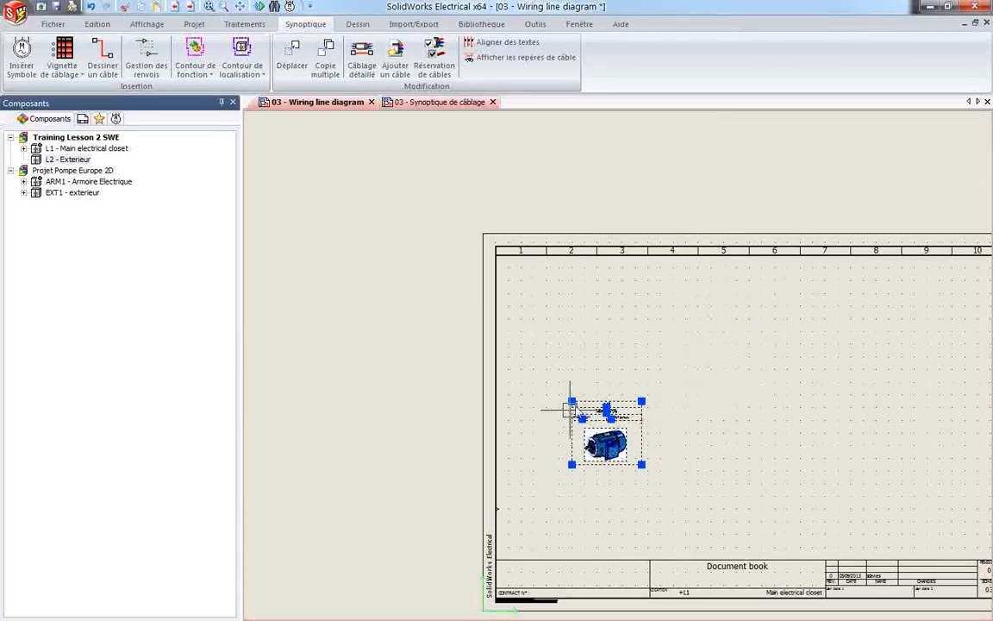
right_click(579, 405)
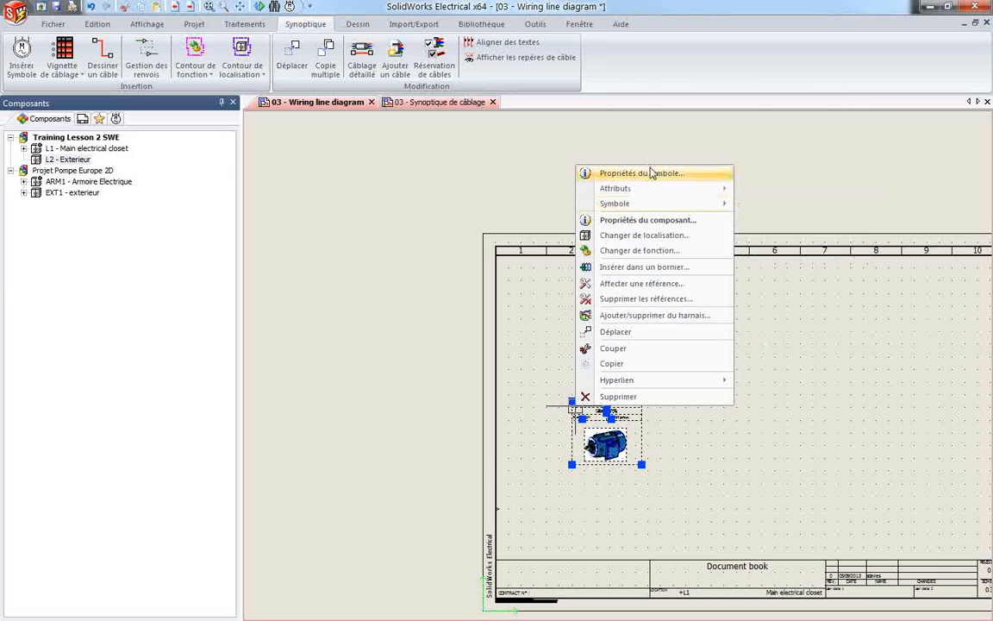
left_click(594, 173)
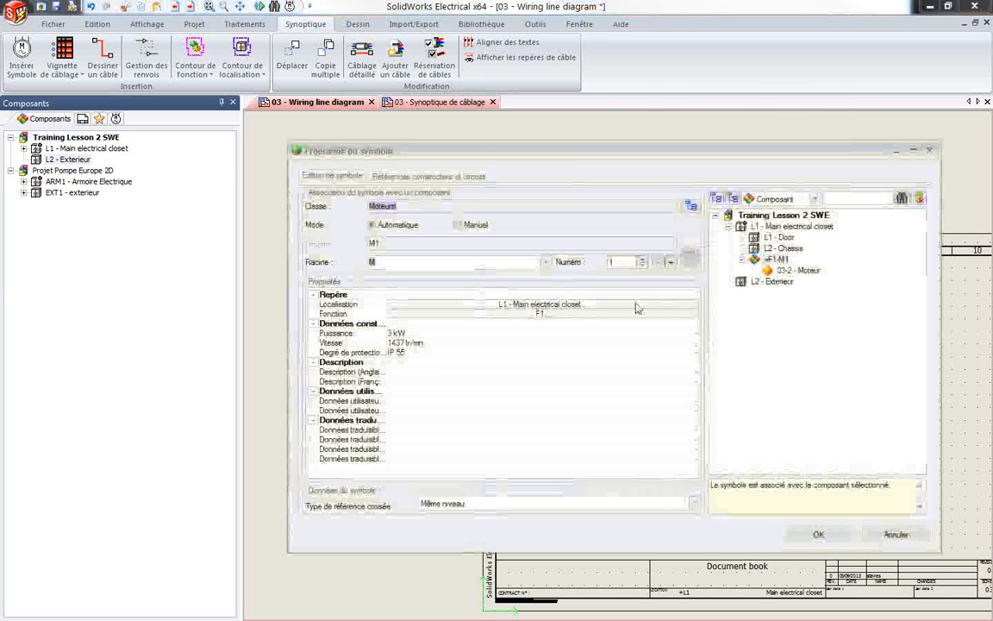
left_click(930, 151)
- Change the motor's location to L2 - Exterieur in its component properties and apply the change
right_click(595, 404)
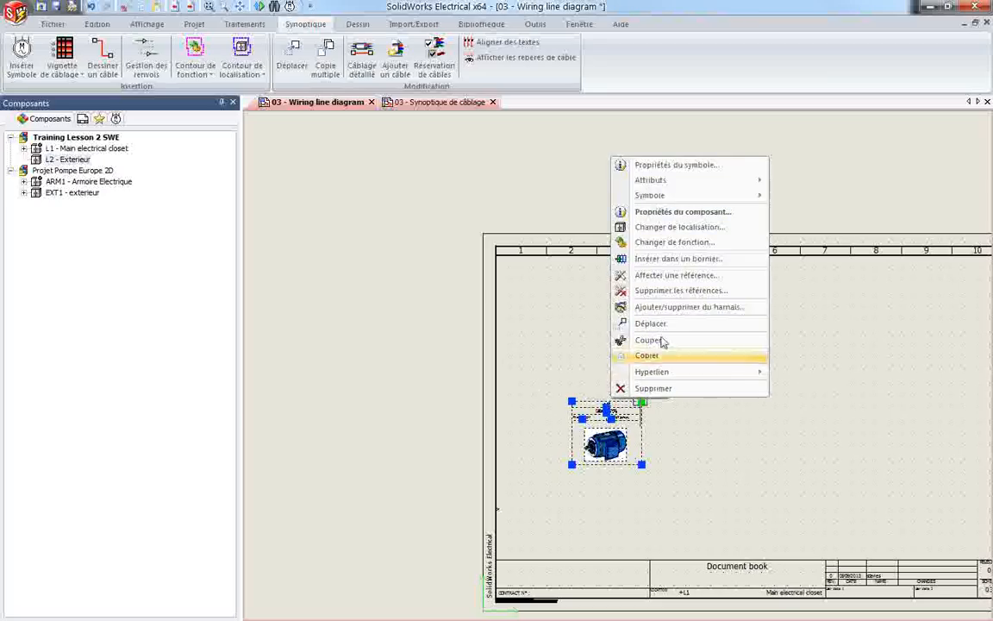
left_click(685, 213)
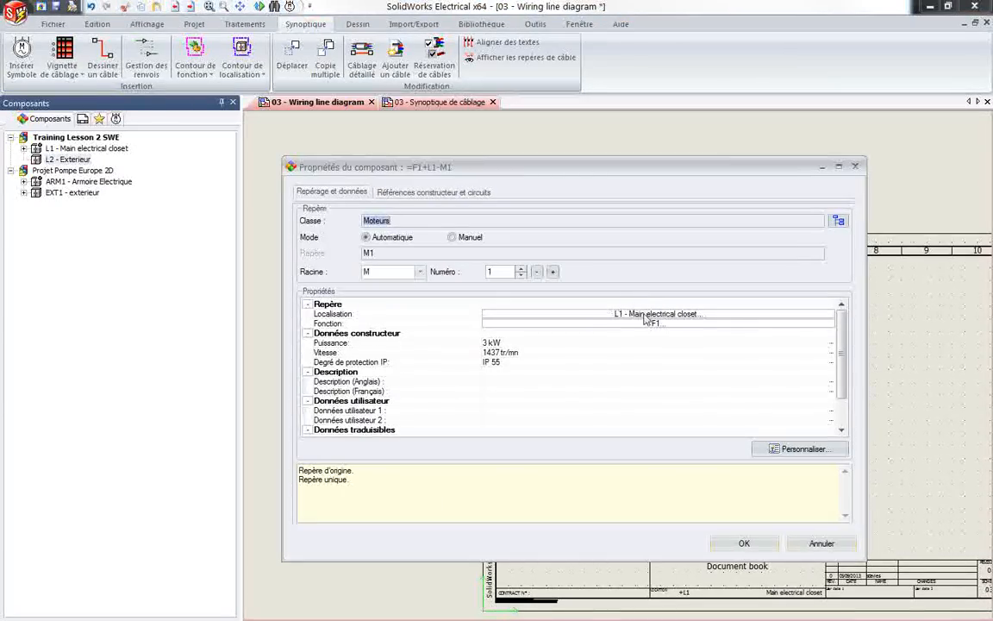
left_click(648, 315)
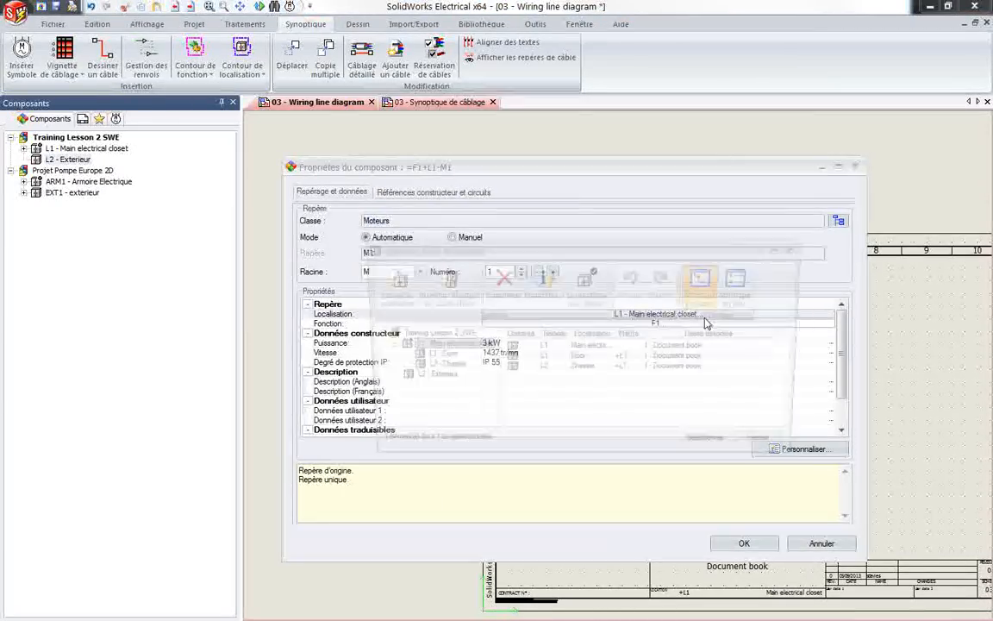
left_click(426, 378)
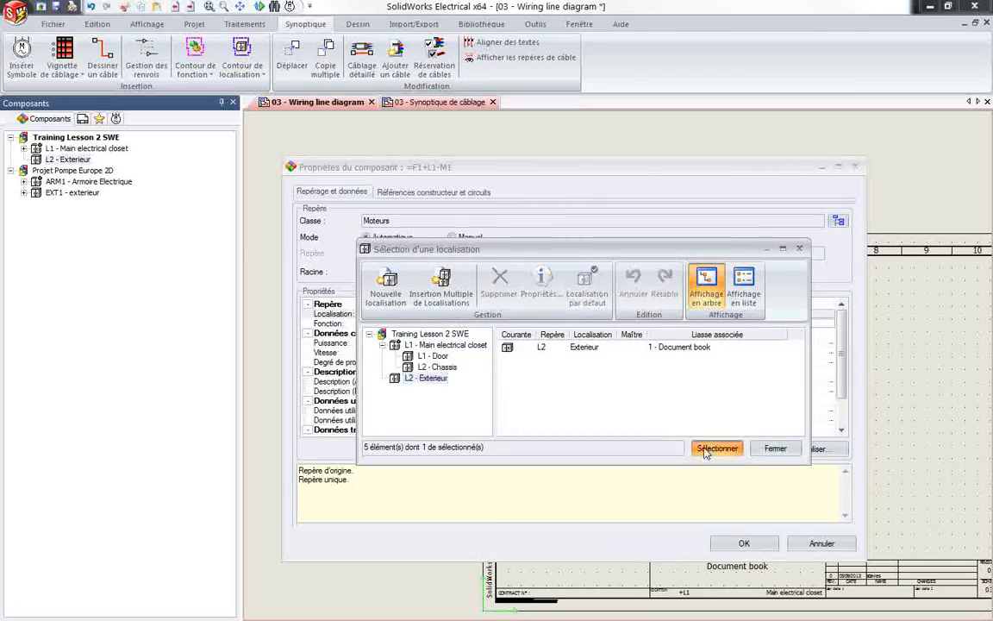
left_click(716, 448)
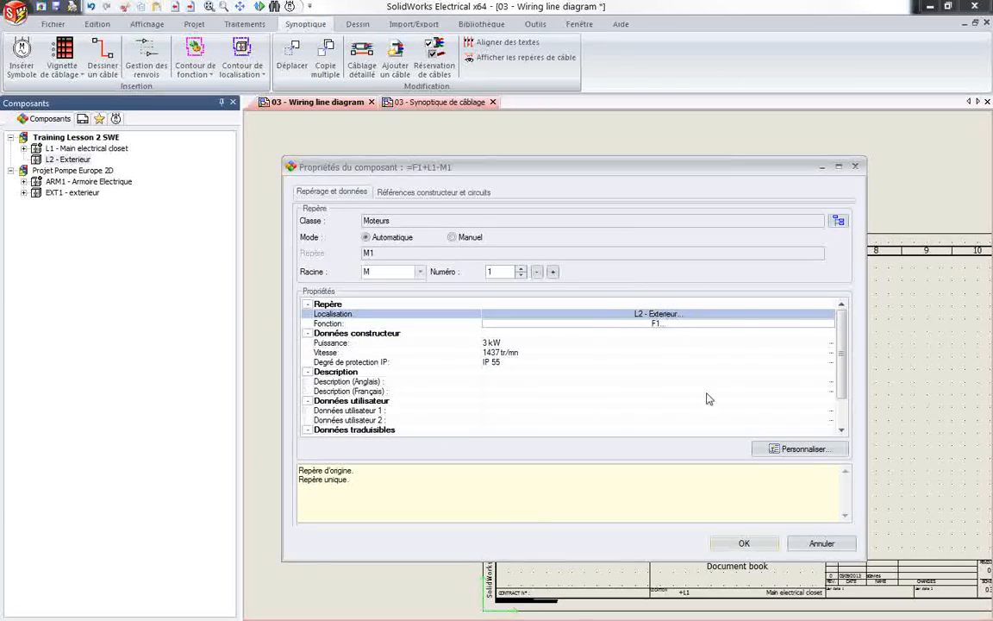
left_click(744, 543)
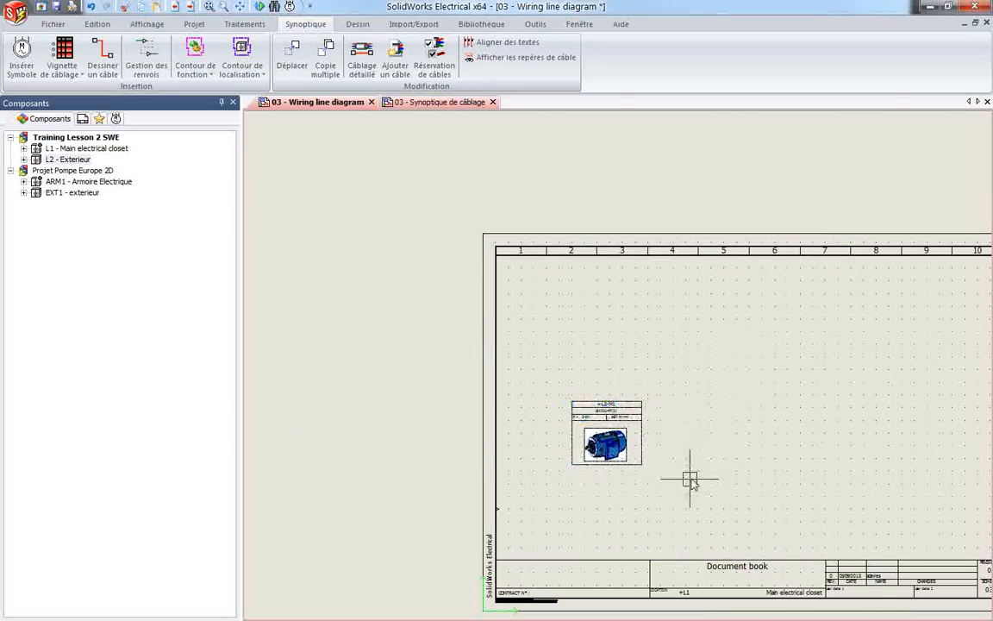
- Examine the contents of L2 - Exterieur and L1 - Main electrical closet in the project's component tree
scroll(642, 411, "up", 2)
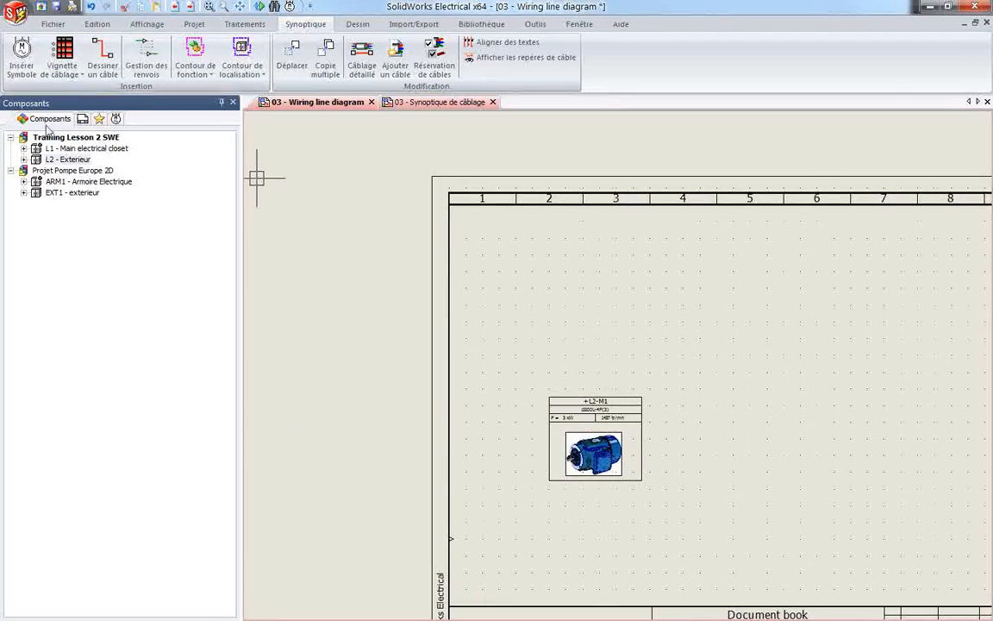
left_click(25, 160)
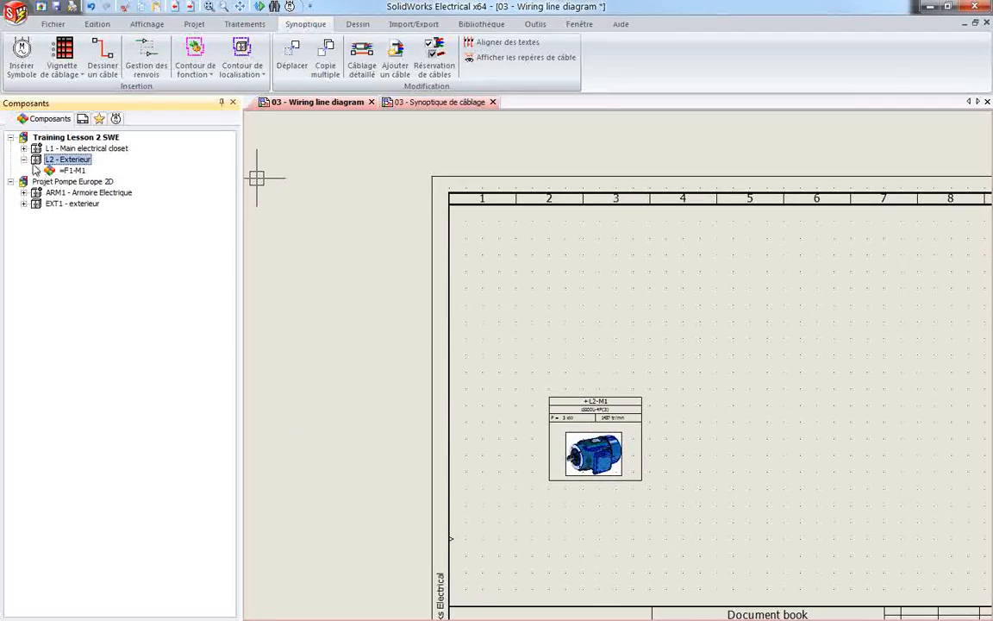
left_click(24, 160)
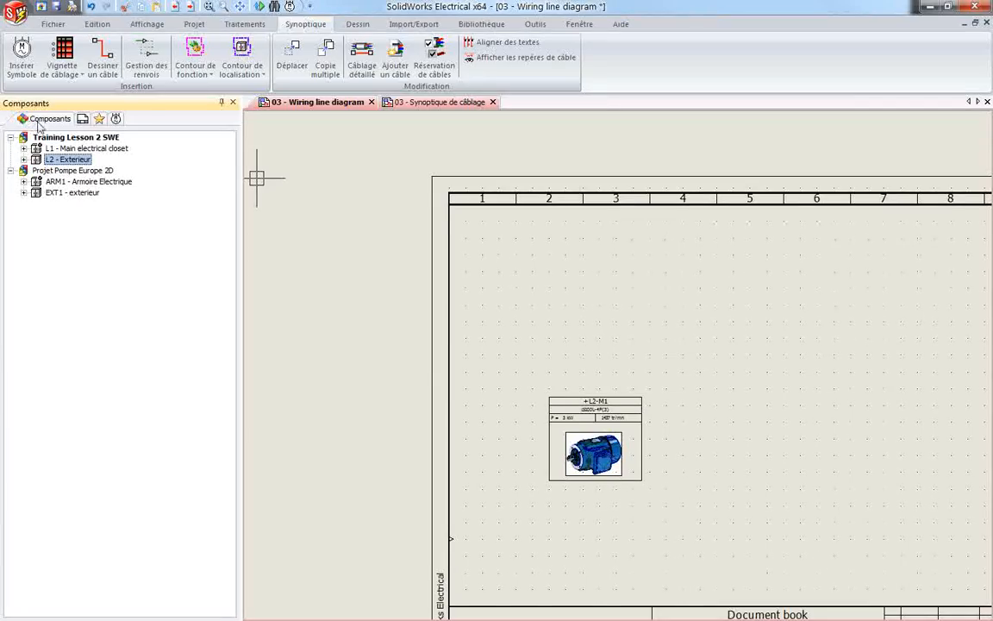
left_click(41, 138)
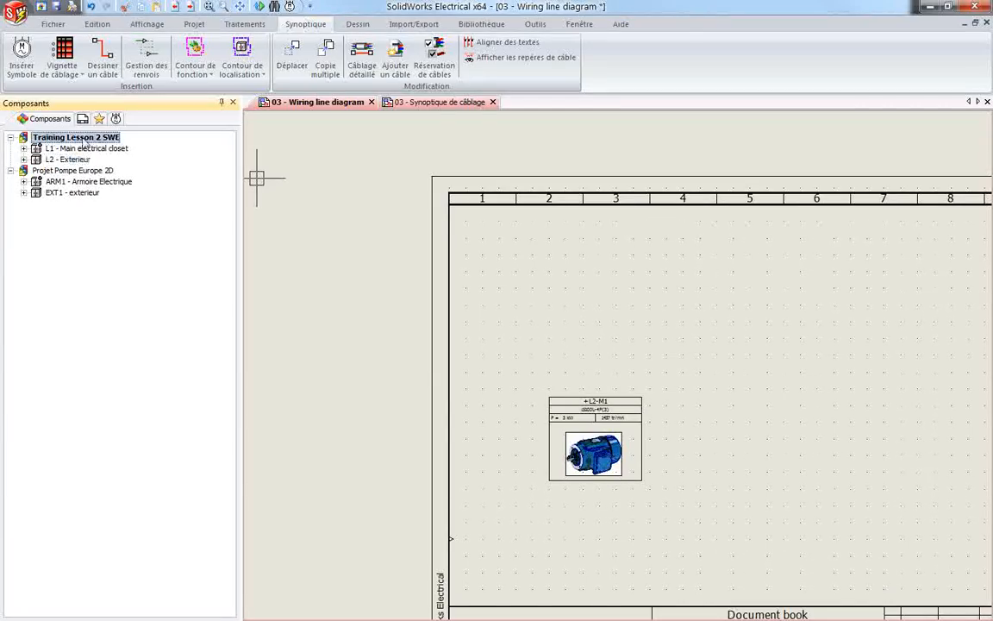
left_click(24, 148)
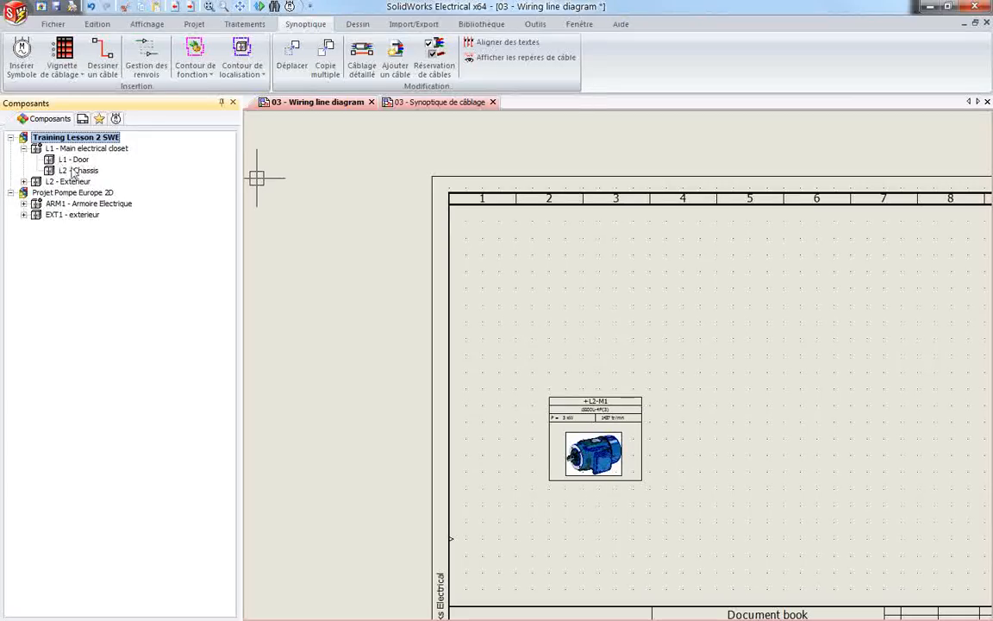
- Expand the L2 - Exterieur location in the component tree down to the motor's symbol
left_click(24, 181)
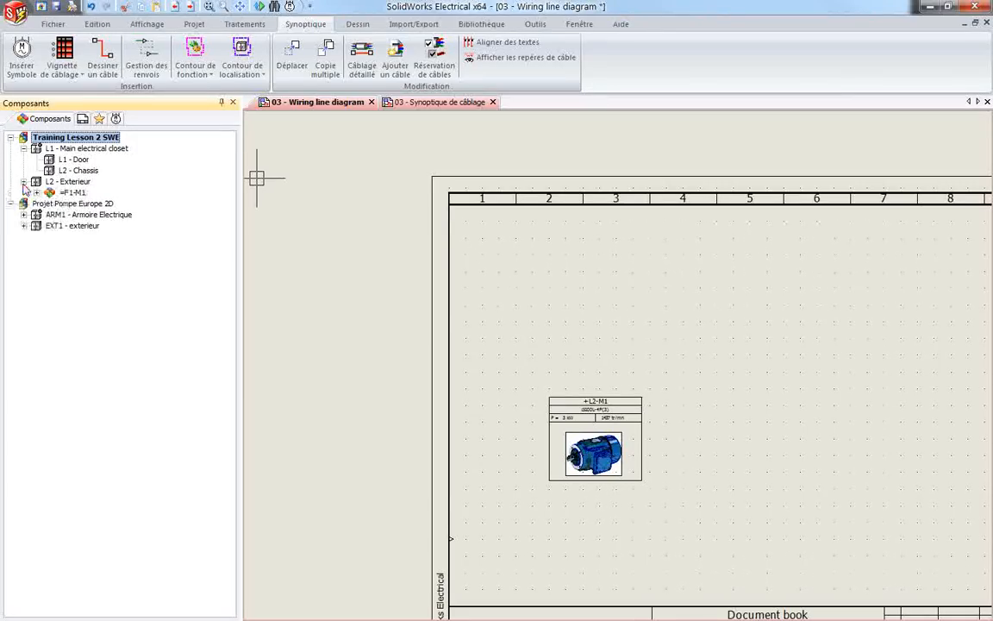
left_click(69, 192)
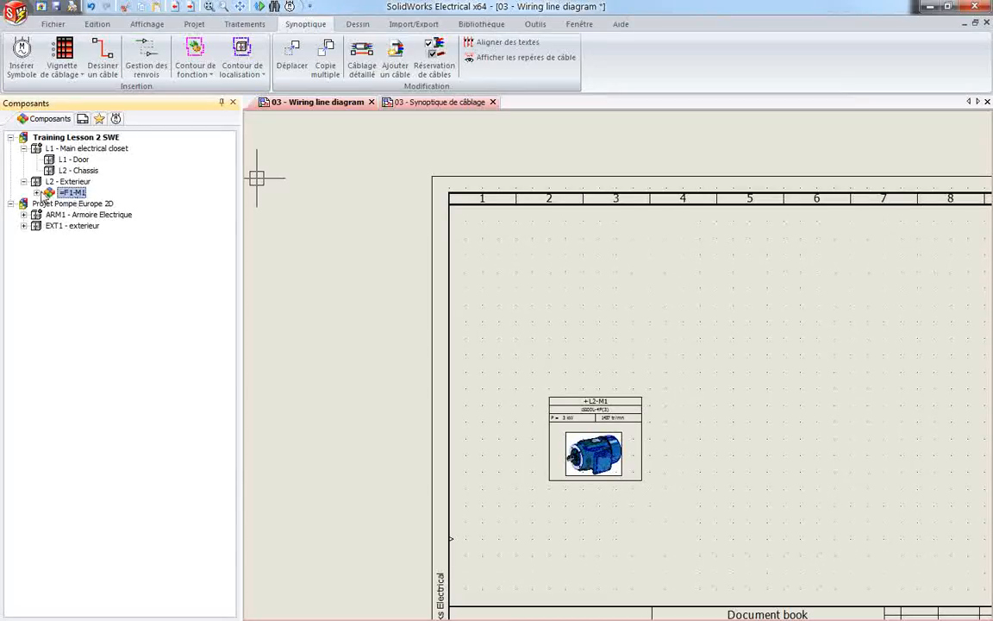
left_click(37, 193)
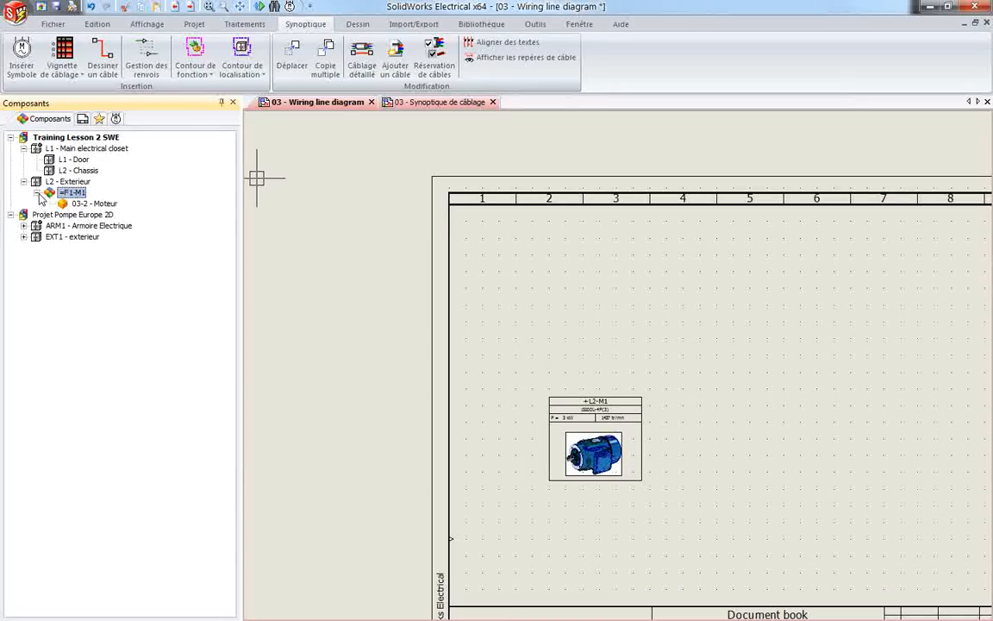
left_click(86, 203)
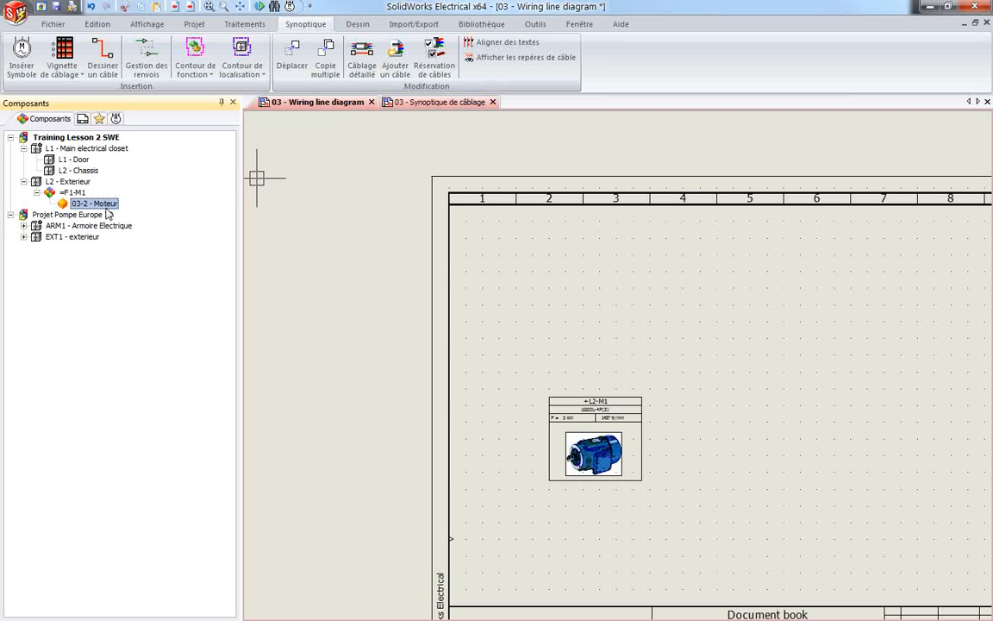
- Check the motor's manufacturer reference and circuits in its component properties, and close them without changes
left_click(594, 406)
right_click(628, 154)
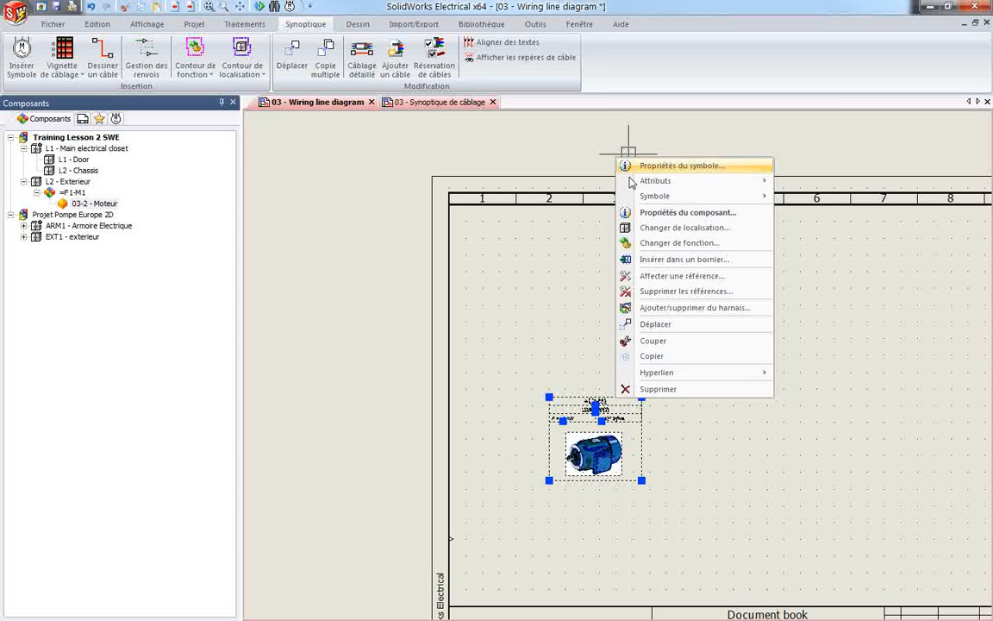
left_click(665, 213)
left_click(388, 191)
left_click(417, 237)
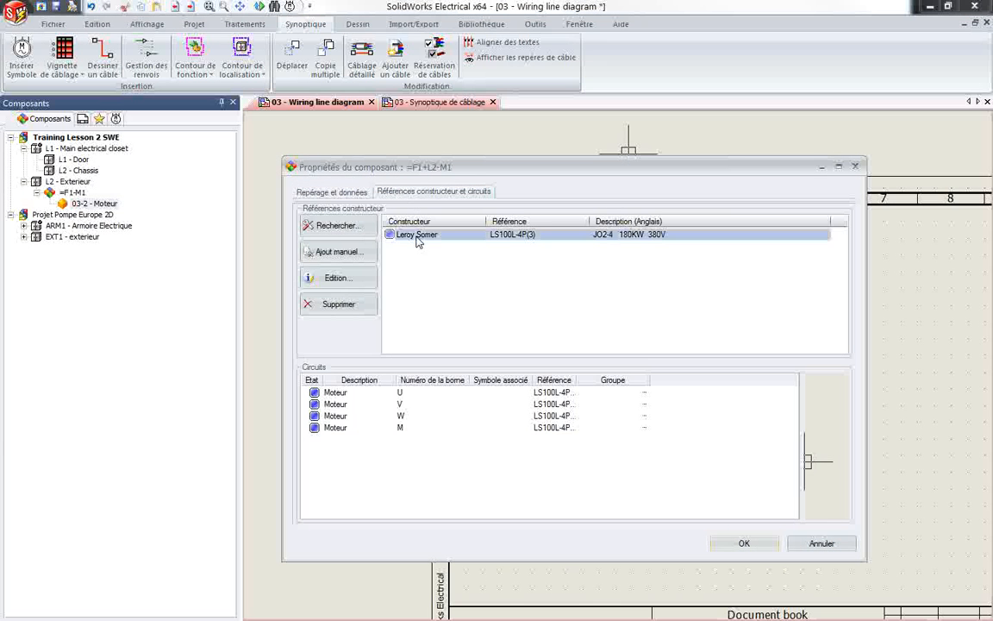
left_click(741, 545)
key("Escape")
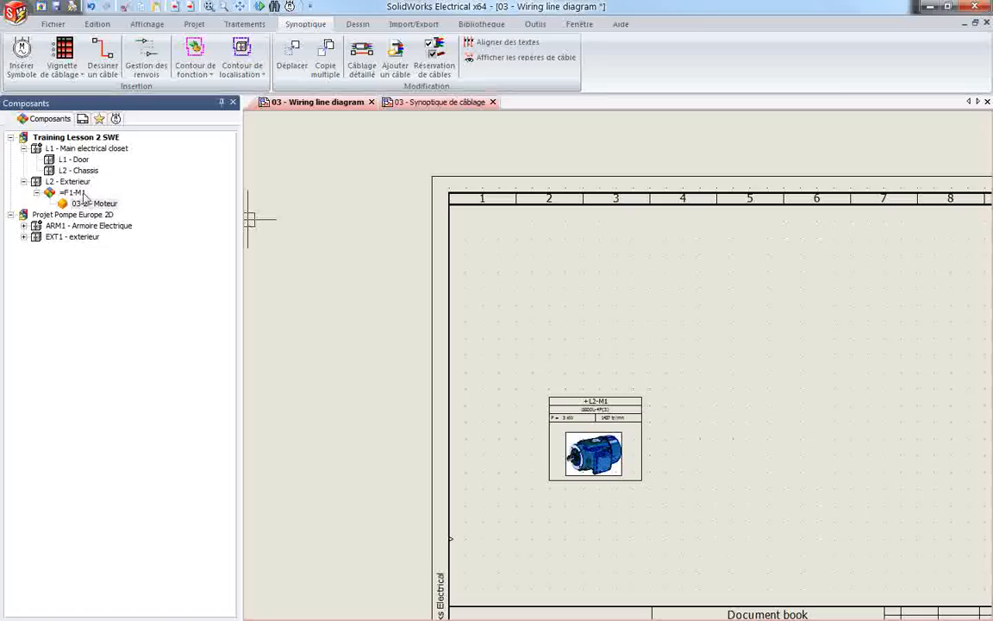
- Insert the terminal strip (Bornier) symbol from the Divers group into the diagram, to the right of the motor around column 7
scroll(638, 383, "down", 2)
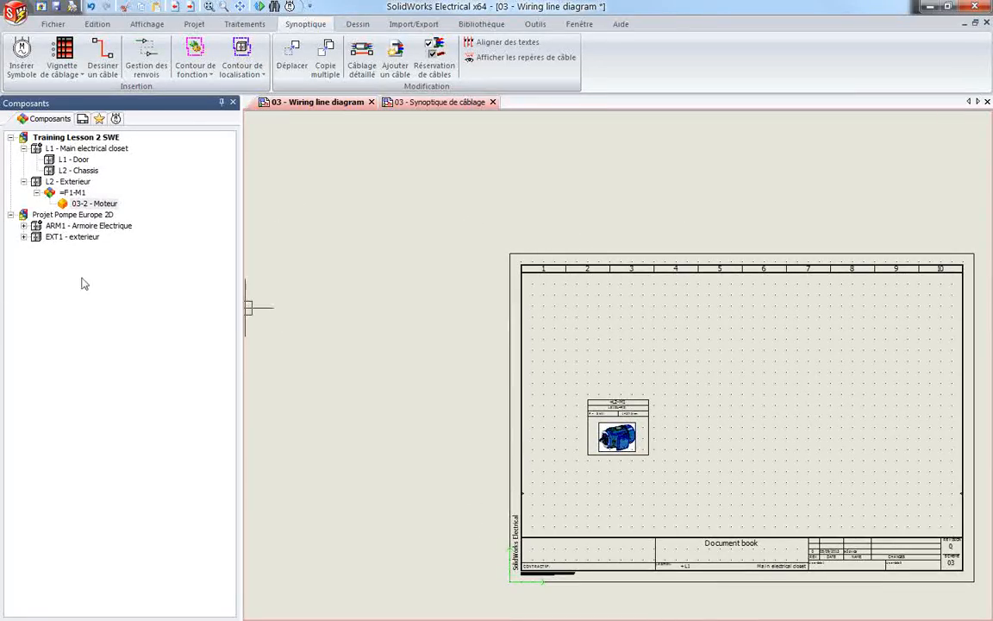
left_click(115, 118)
left_click_drag(226, 242, 231, 562)
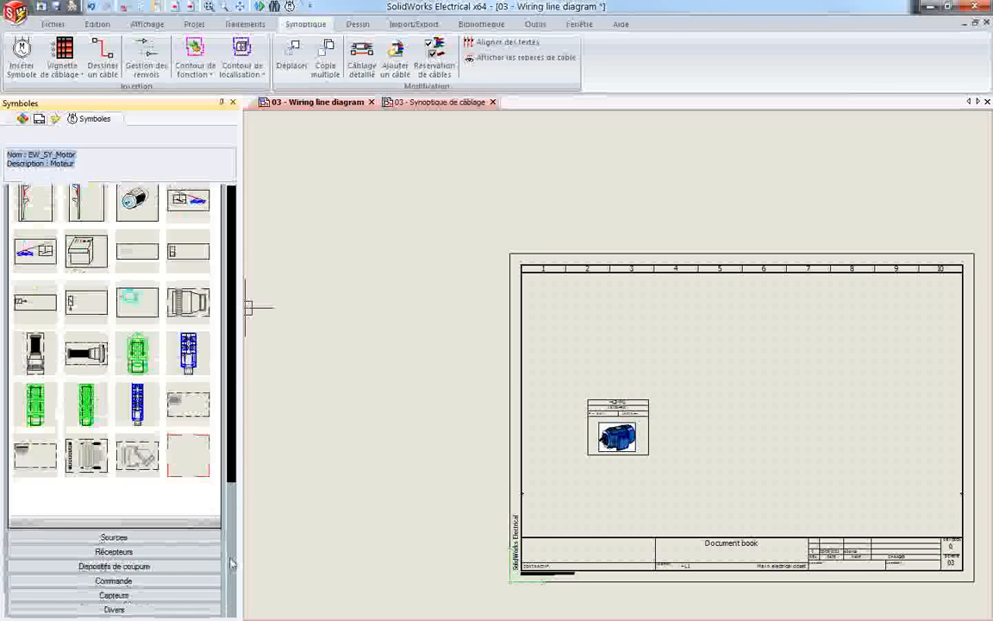
left_click(113, 610)
left_click(47, 226)
left_click(792, 404)
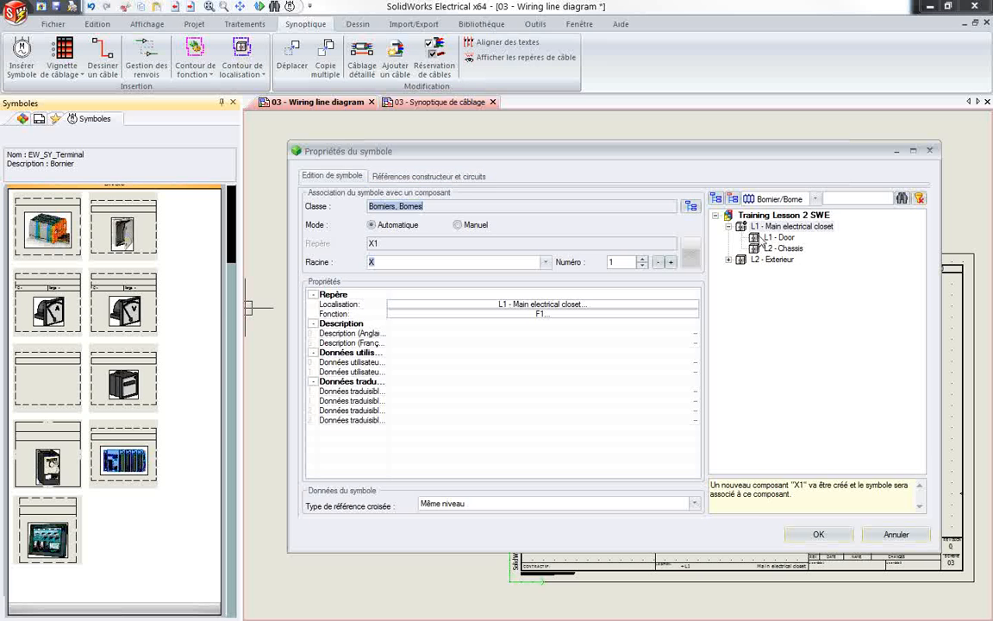
- Set the terminal strip's location to L2 - Chassis, under L1 - Main electrical closet, in its symbol properties
left_click(788, 239)
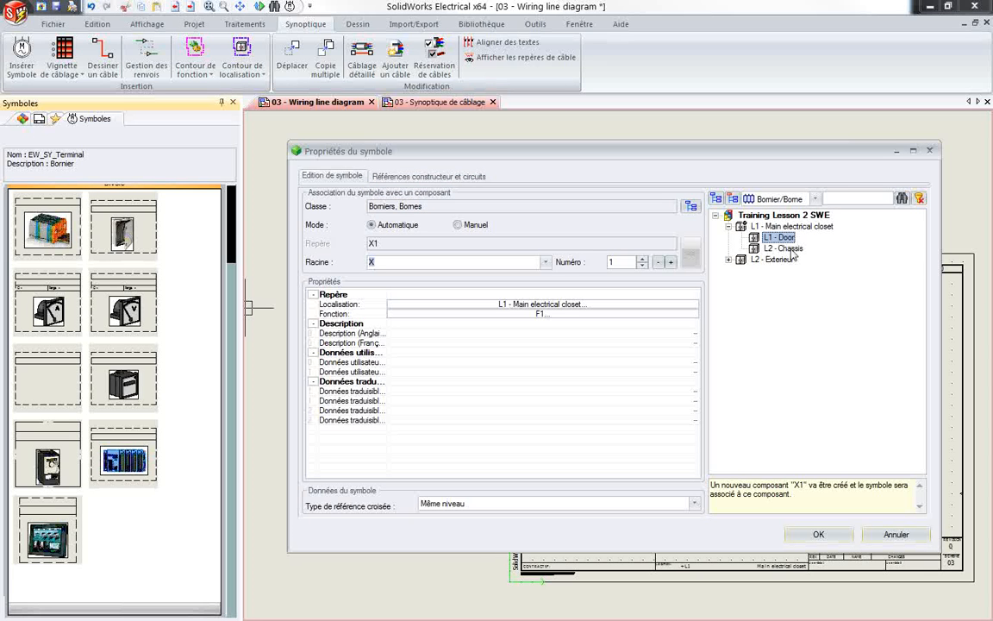
left_click(789, 249)
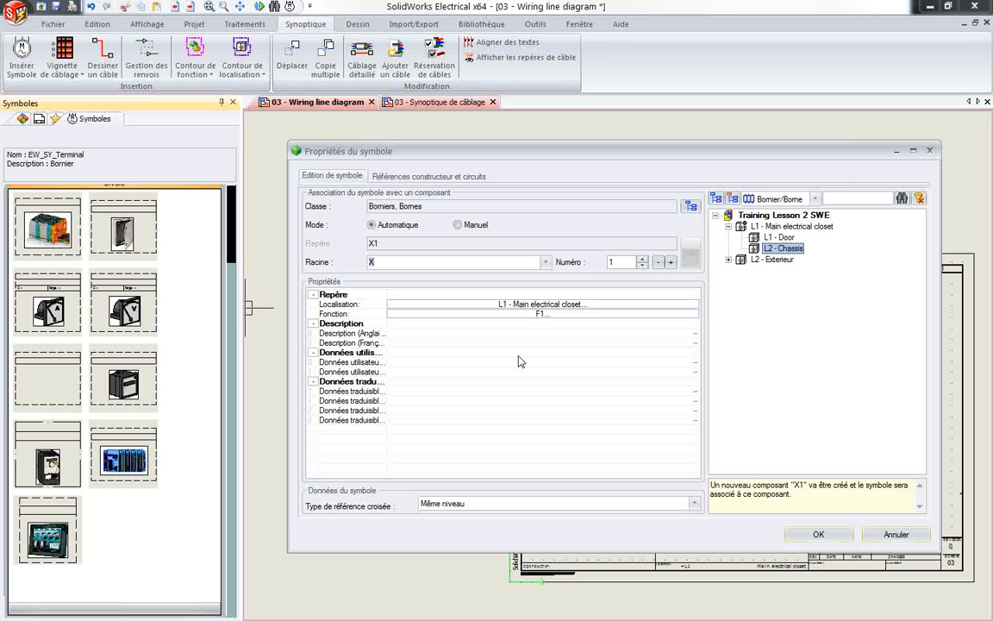
left_click(541, 305)
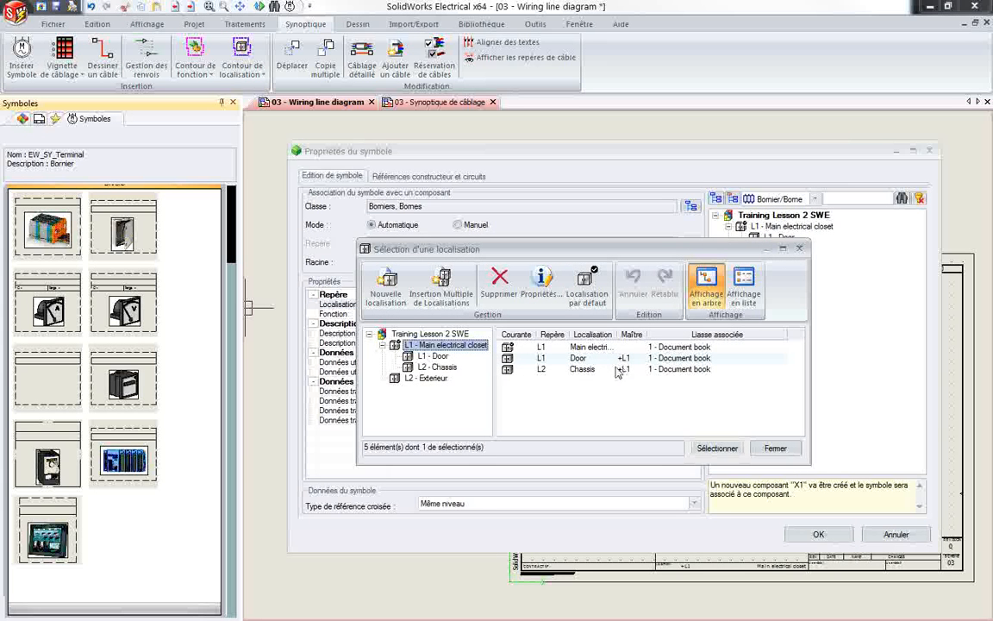
left_click(582, 368)
left_click(715, 447)
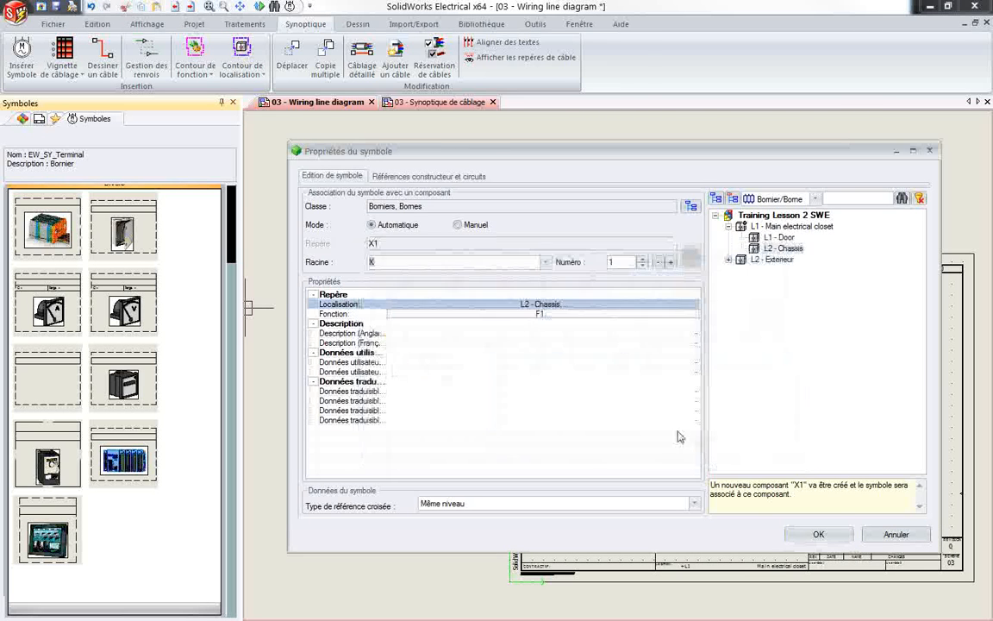
- Search the manufacturer references for terminals and assign the Entrelec reference 010500220 to the terminal strip
left_click(427, 175)
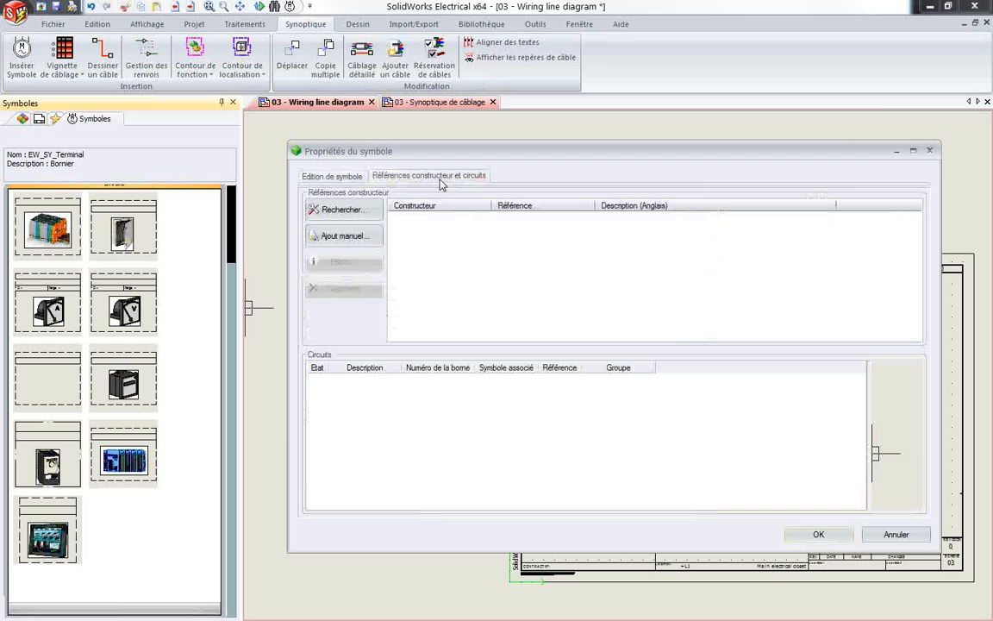
left_click(343, 210)
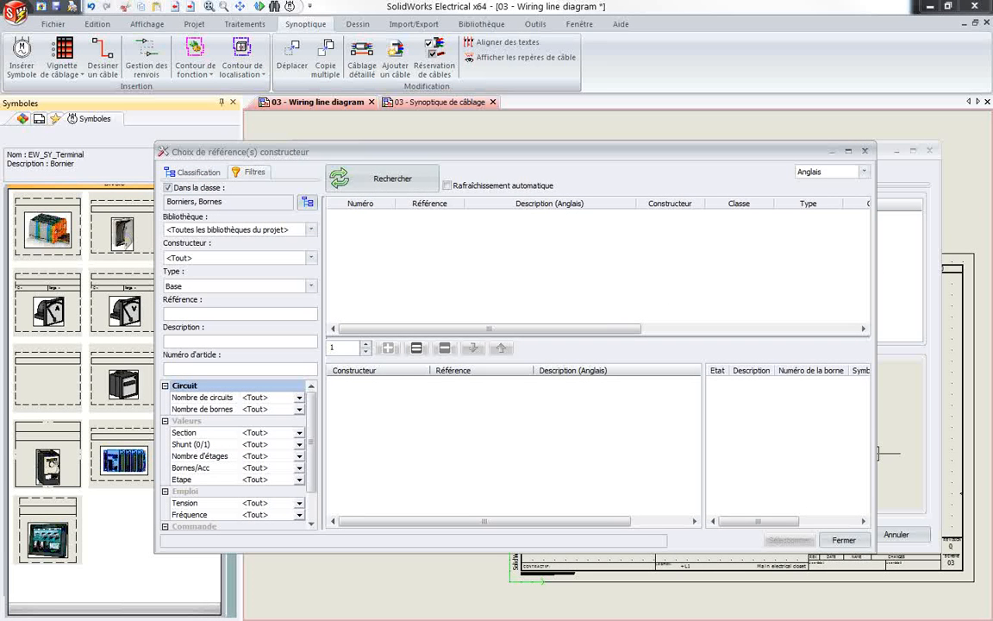
left_click(367, 179)
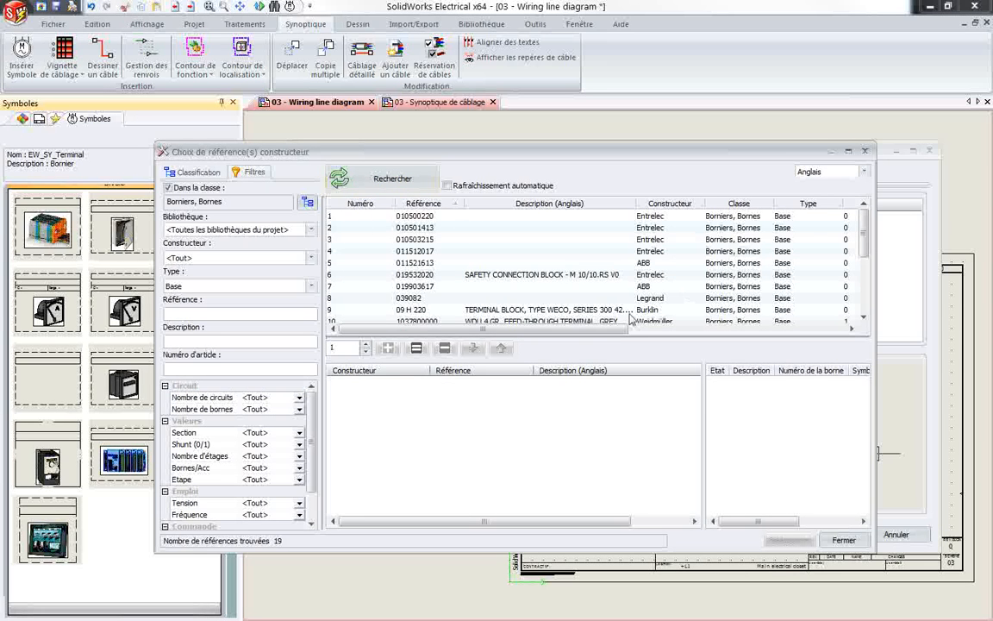
left_click_drag(555, 328, 814, 337)
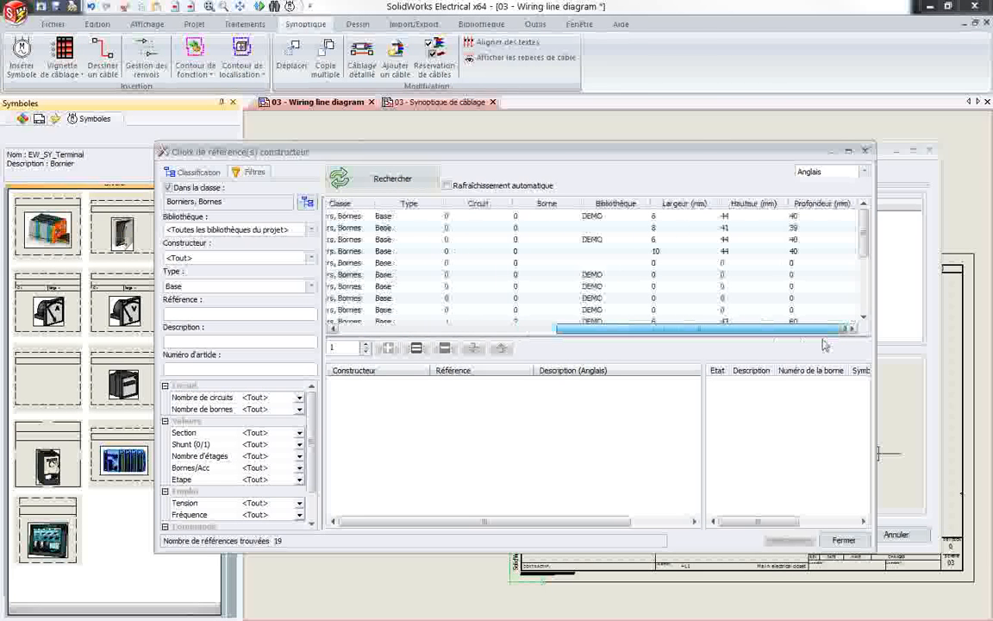
left_click(483, 329)
left_click(423, 216)
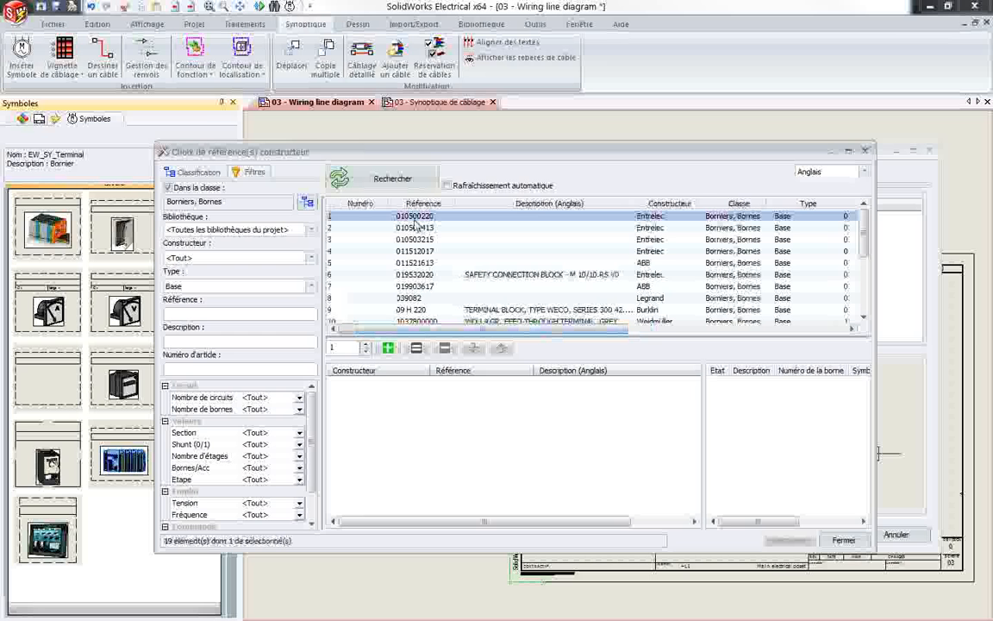
double_click(405, 218)
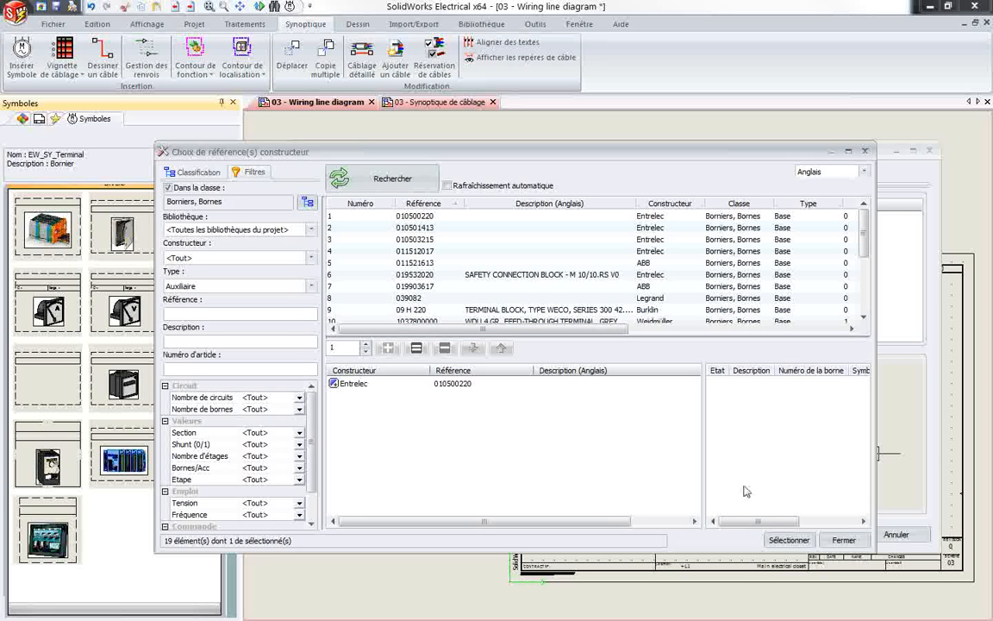
left_click(770, 543)
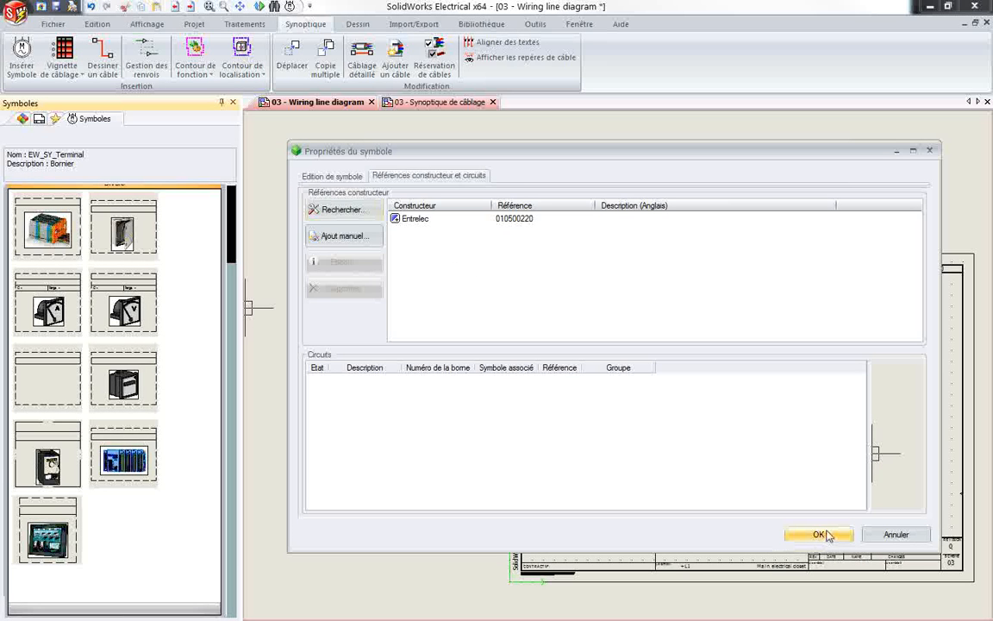
- Review the Entrelec reference's properties, decline updating its number of levels, and apply the terminal strip's symbol properties
left_click(431, 218)
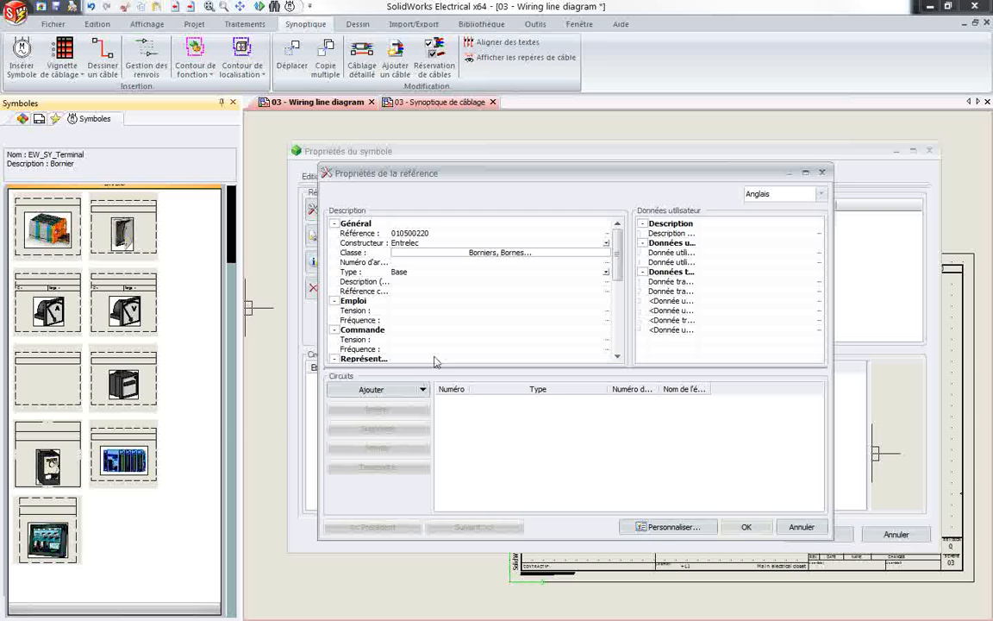
left_click(747, 525)
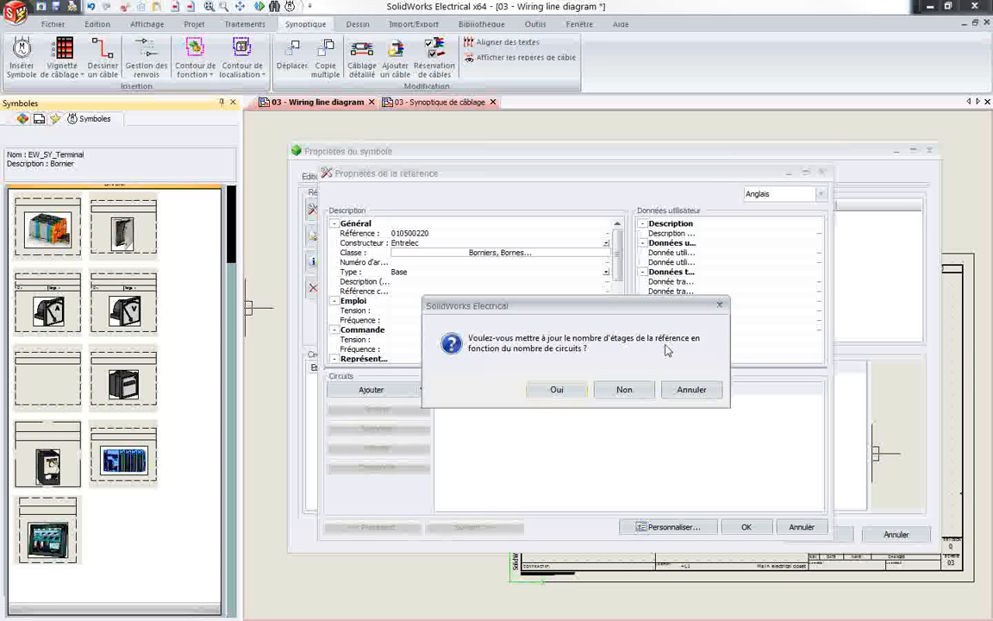
left_click(625, 390)
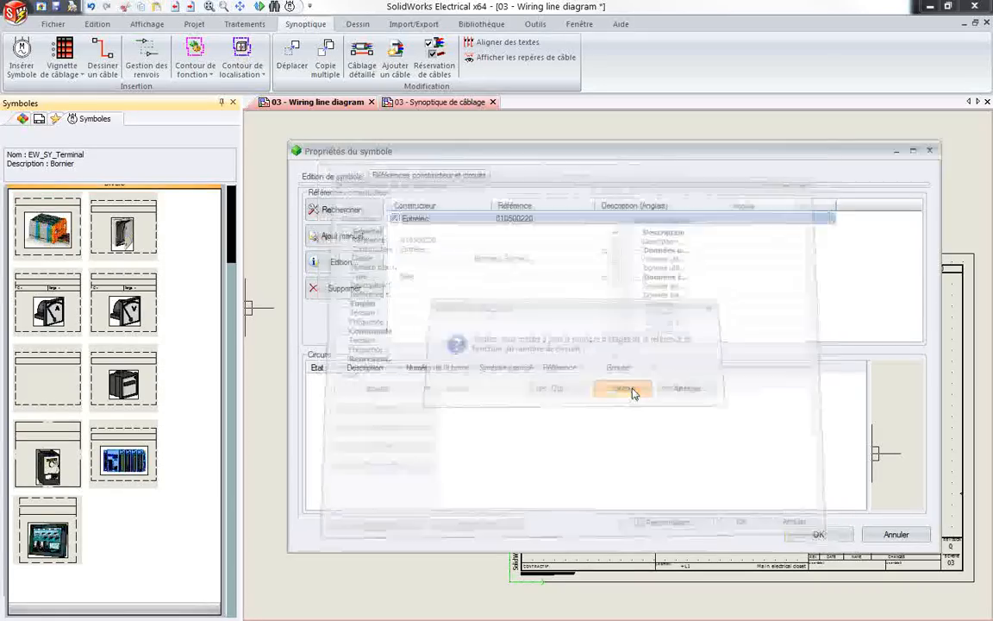
left_click(824, 537)
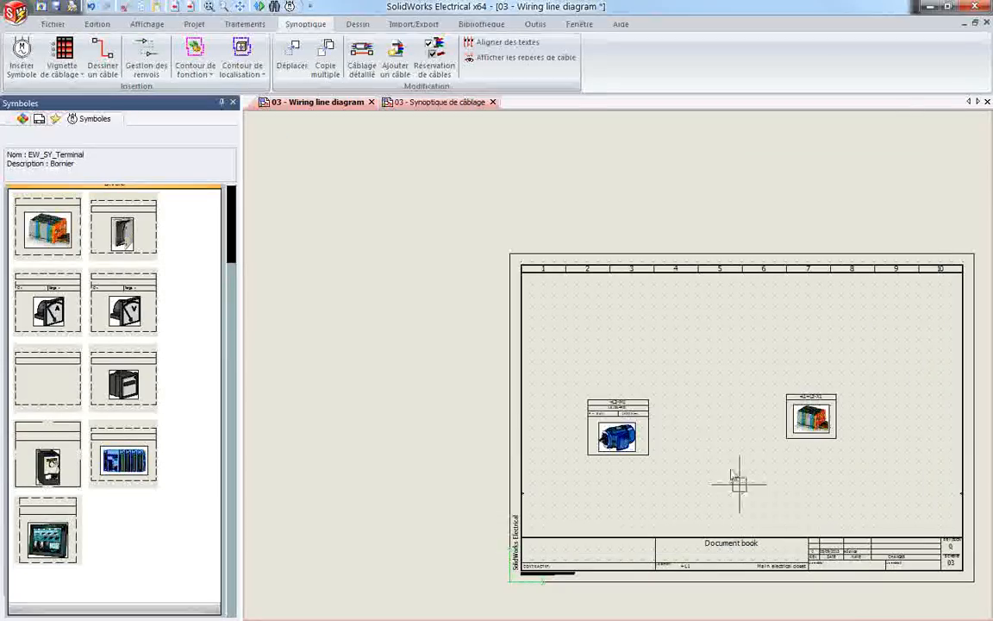
- Move the terminal strip symbol slightly left and down so that it sits level with the motor
scroll(816, 395, "up", 3)
left_click(816, 391)
key("Escape")
left_click(791, 400)
left_click_drag(799, 395, 765, 416)
key("Escape")
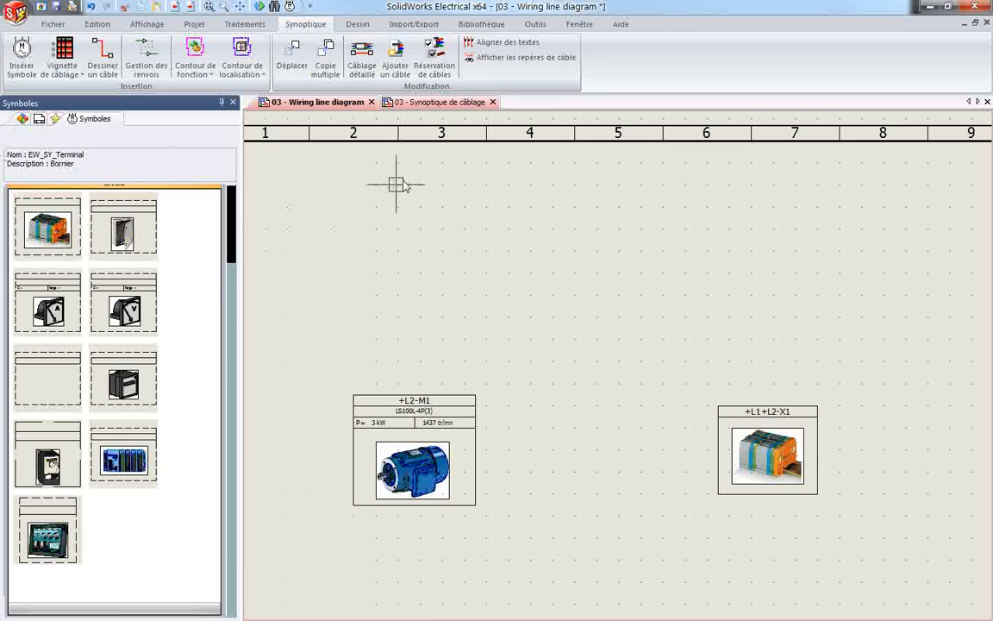
- Draw a red continuous cable from the motor's right edge straight to the terminal strip's left edge
scroll(376, 283, "down", 2)
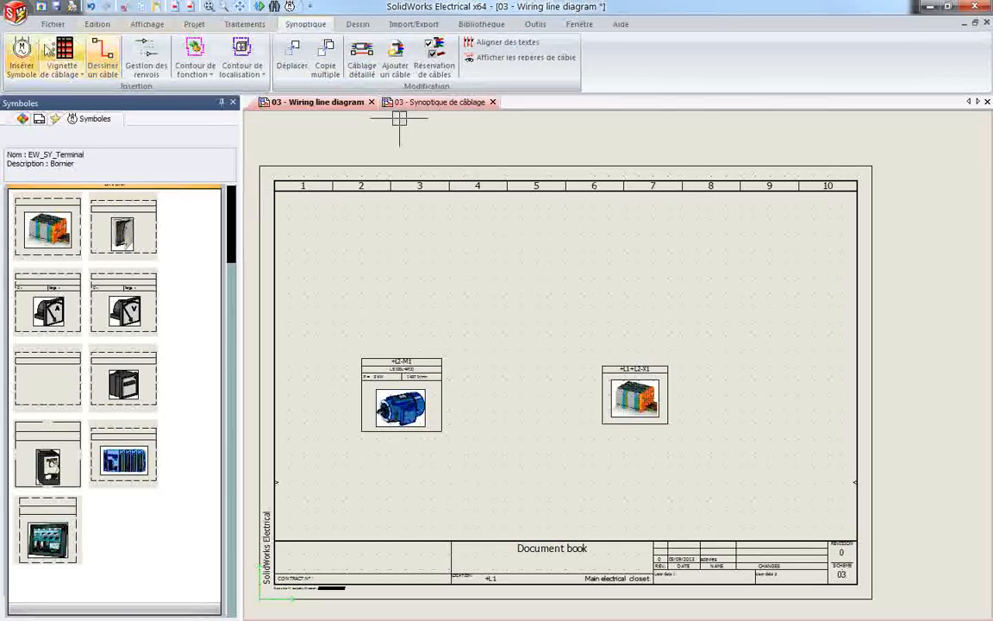
left_click(101, 59)
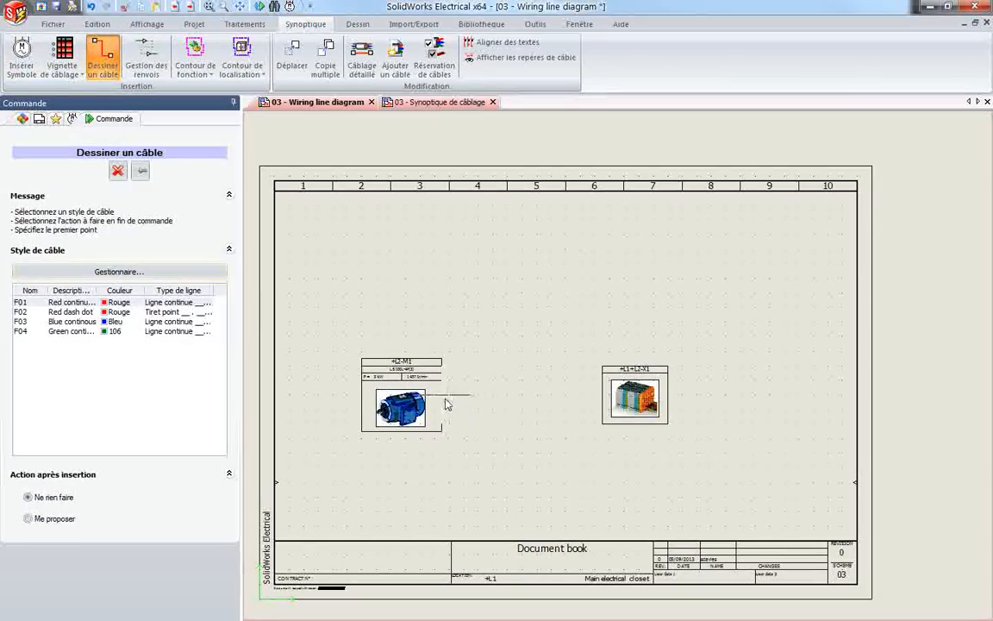
left_click(445, 402)
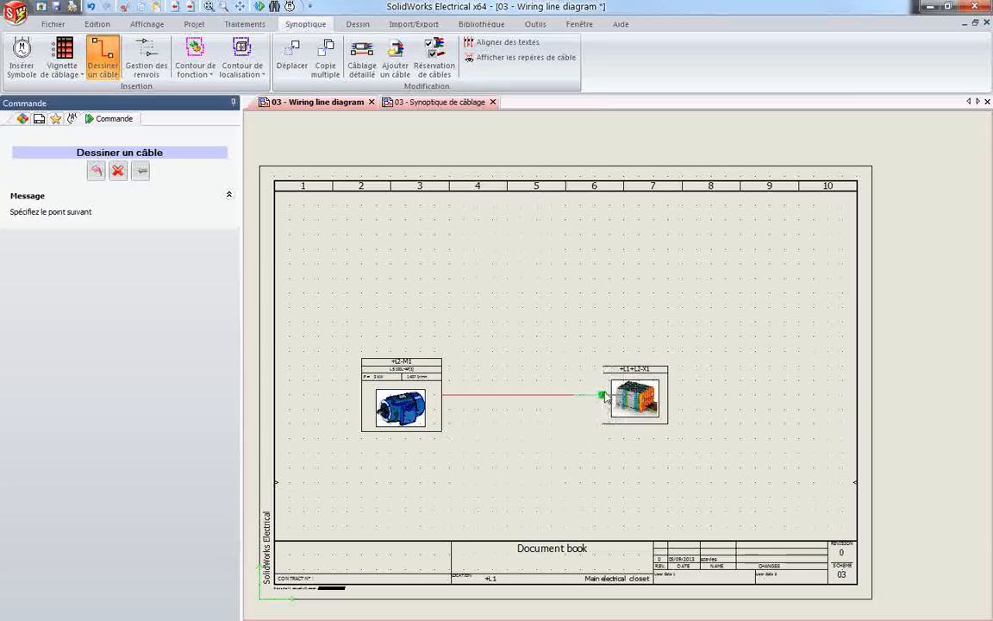
left_click(606, 396)
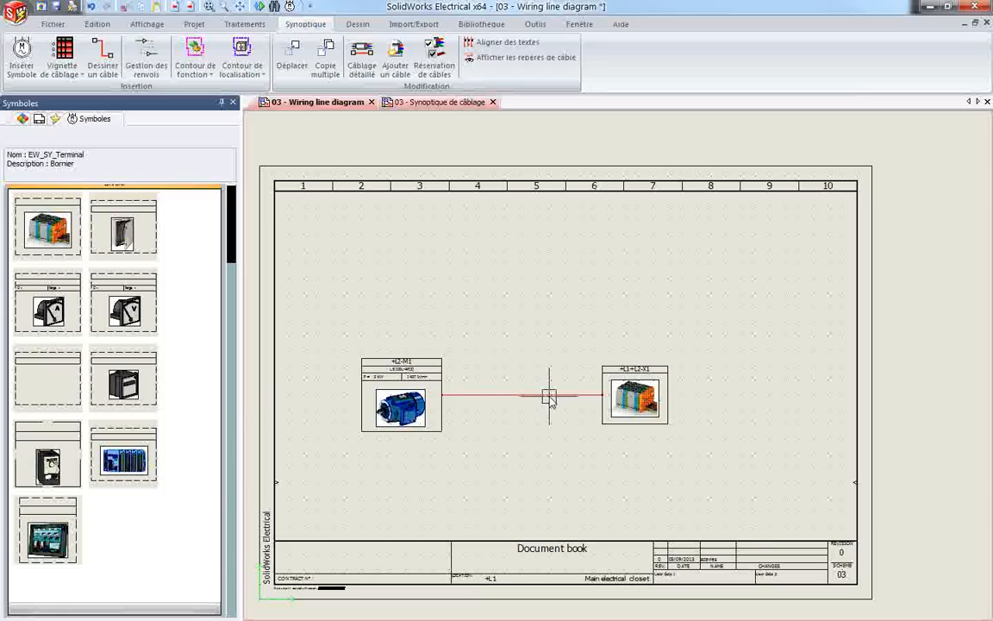
- Open the detailed wiring of the cable and review the motor's circuits and the terminal strip's terminals
right_click(549, 396)
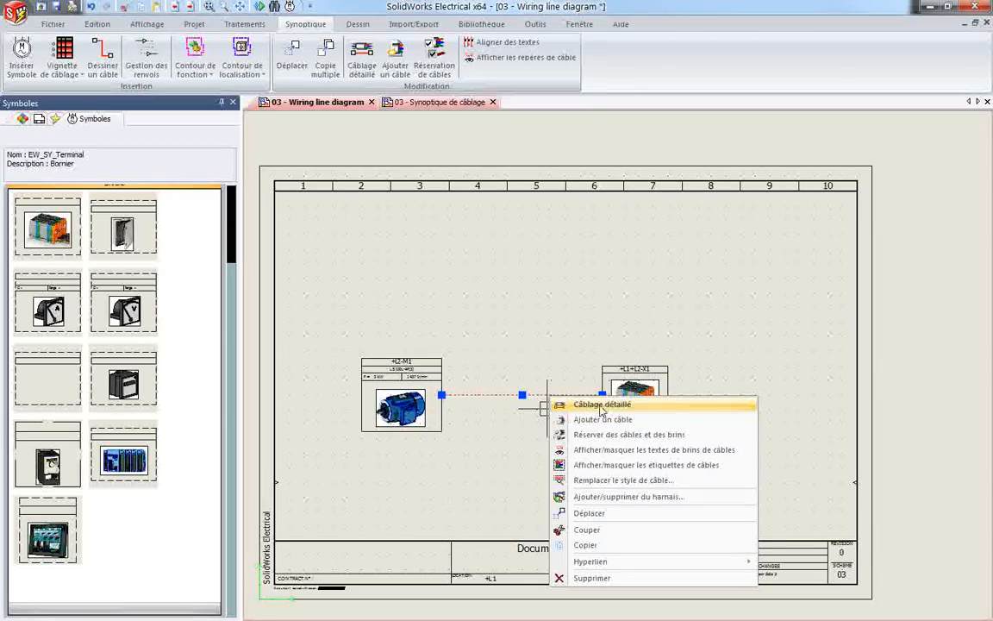
right_click(483, 397)
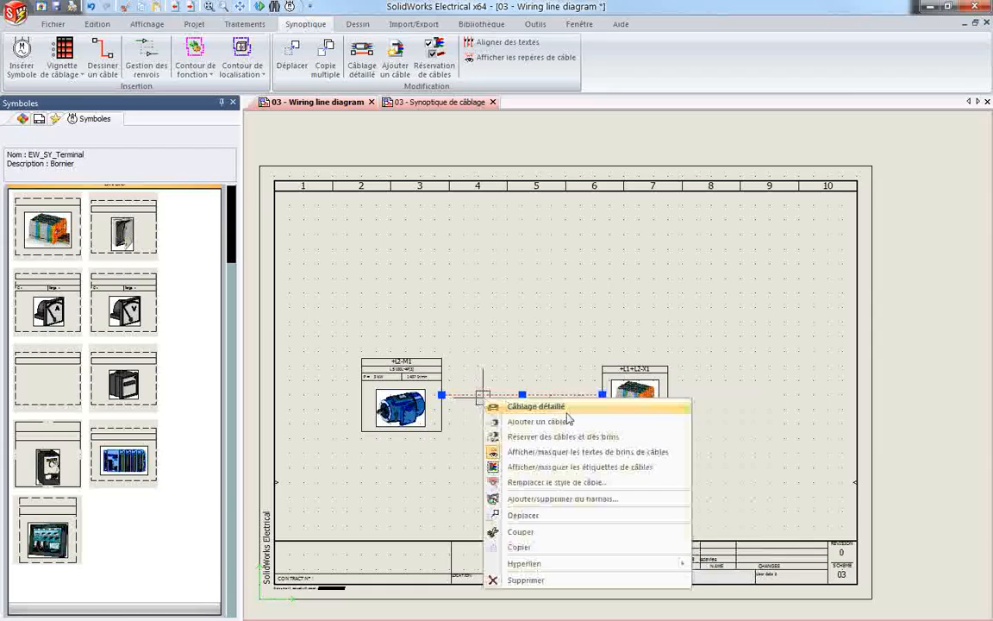
left_click(566, 412)
left_click_drag(514, 148, 387, 140)
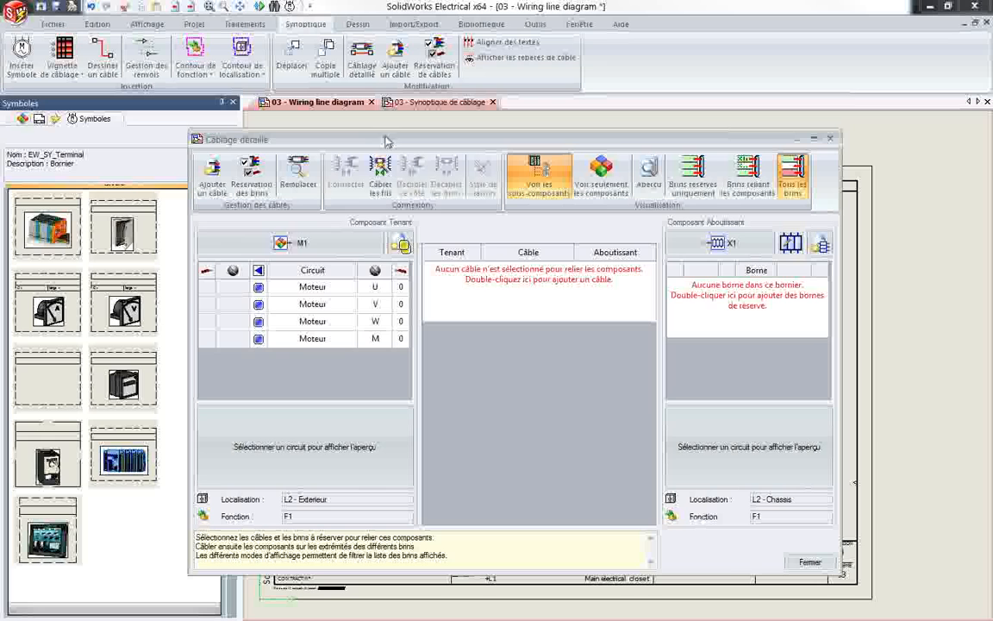
left_click(763, 306)
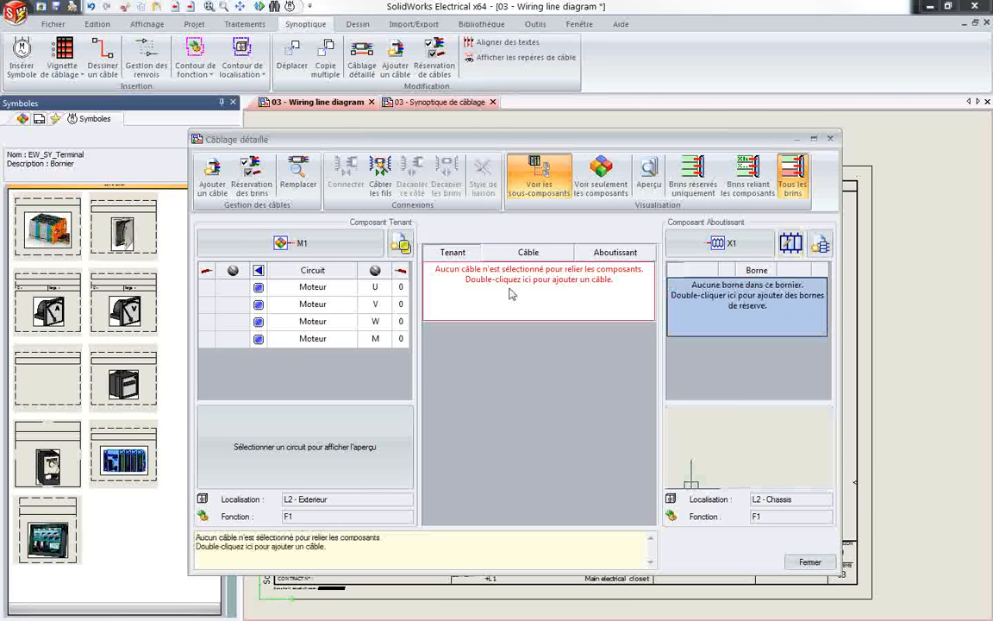
left_click(341, 287)
left_click_drag(517, 150, 495, 86)
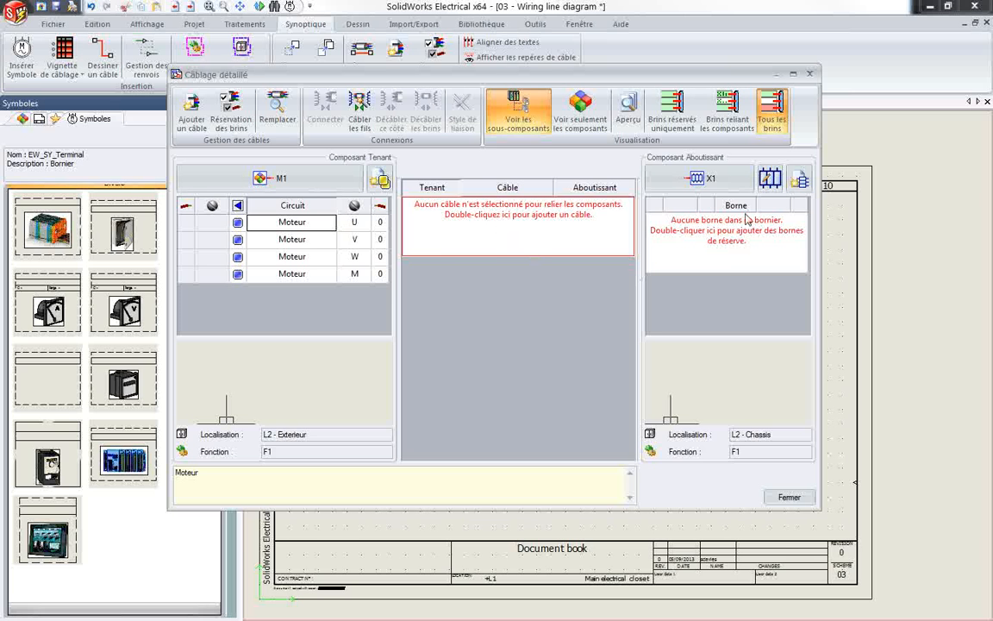
- Add 20 spare terminals to the empty terminal strip X1
double_click(695, 254)
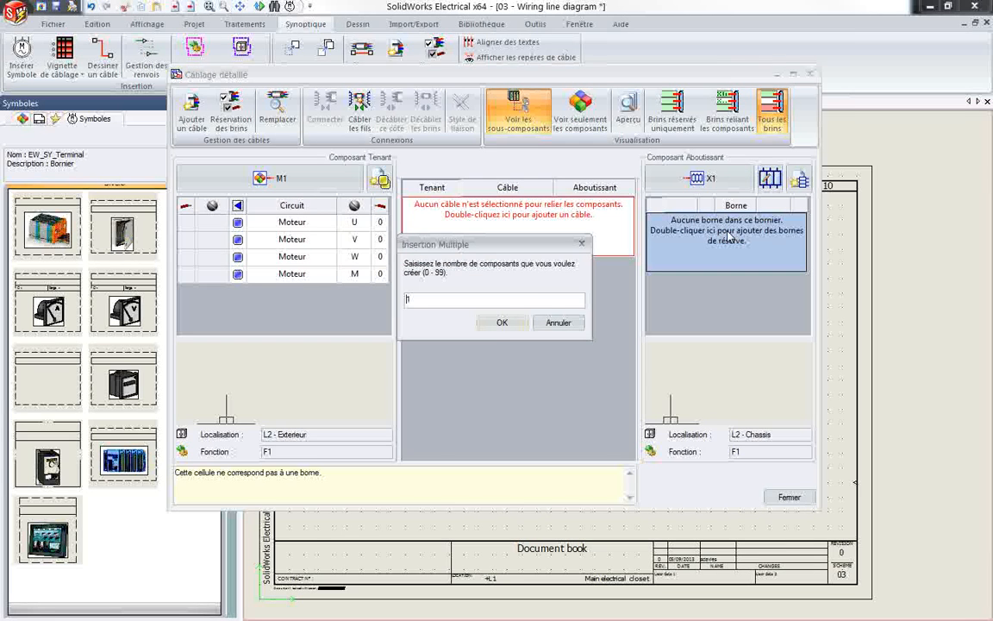
left_click(552, 322)
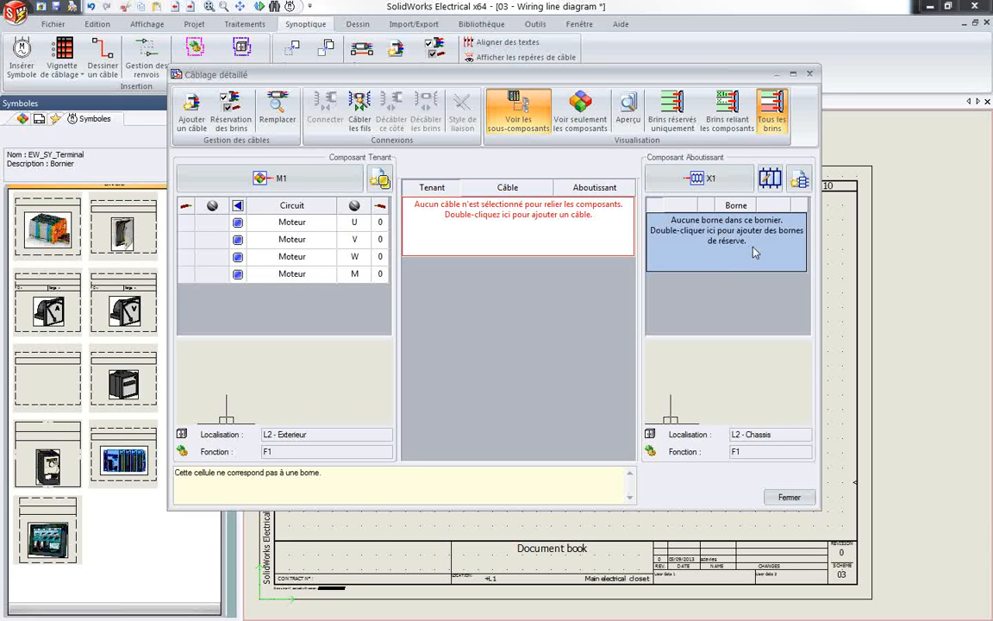
double_click(705, 251)
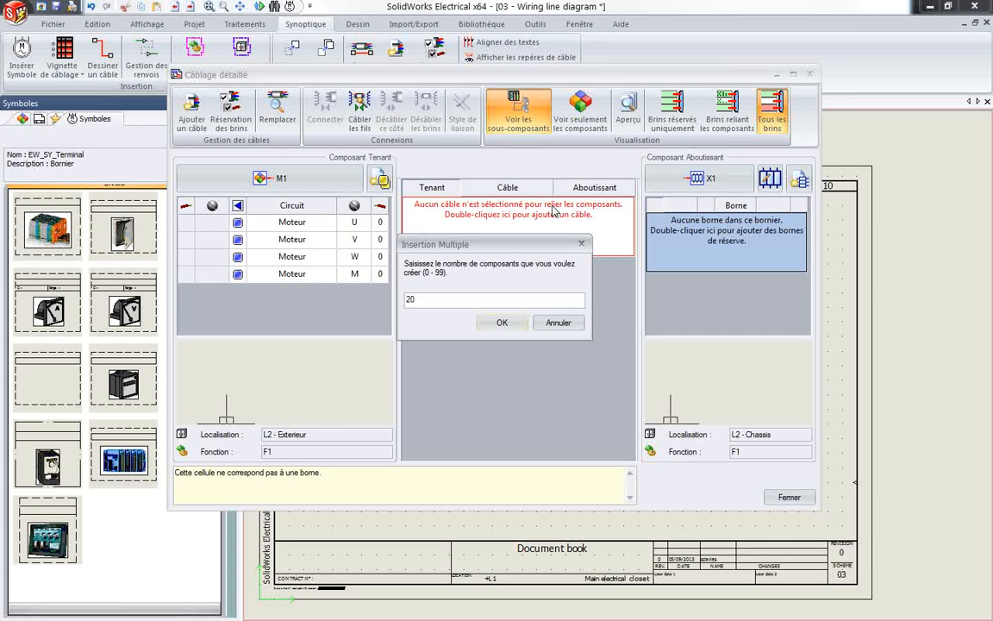
left_click(502, 323)
mouse_move(804, 220)
left_mouse_down()
mouse_move(810, 332)
mouse_move(804, 206)
left_mouse_up()
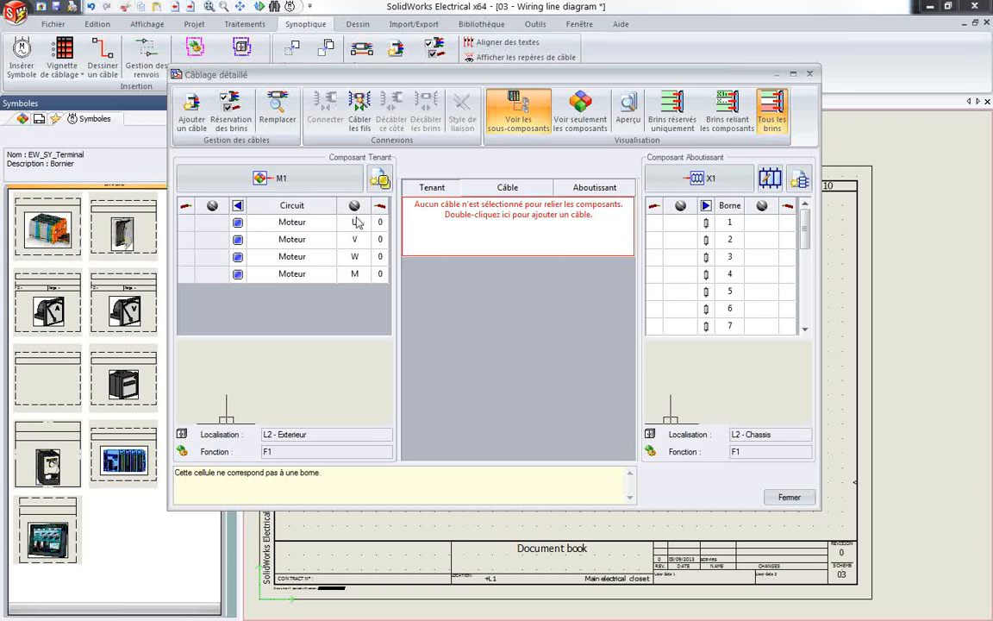
- Open the cable reference selection and review its type, family, manufacturer and conductor-count filters against the motor's terminals
double_click(512, 229)
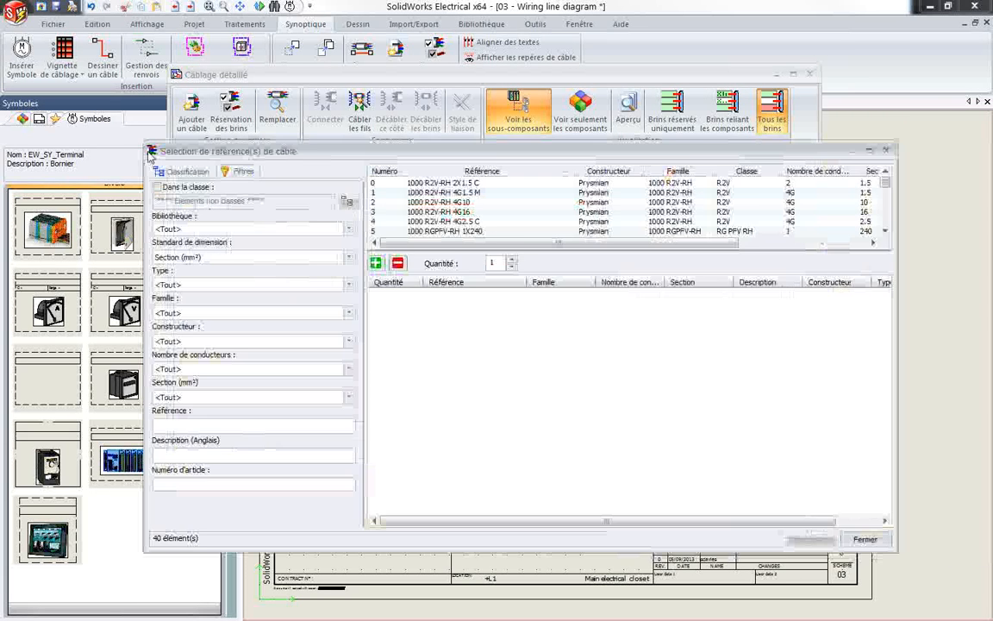
left_click_drag(190, 156, 150, 129)
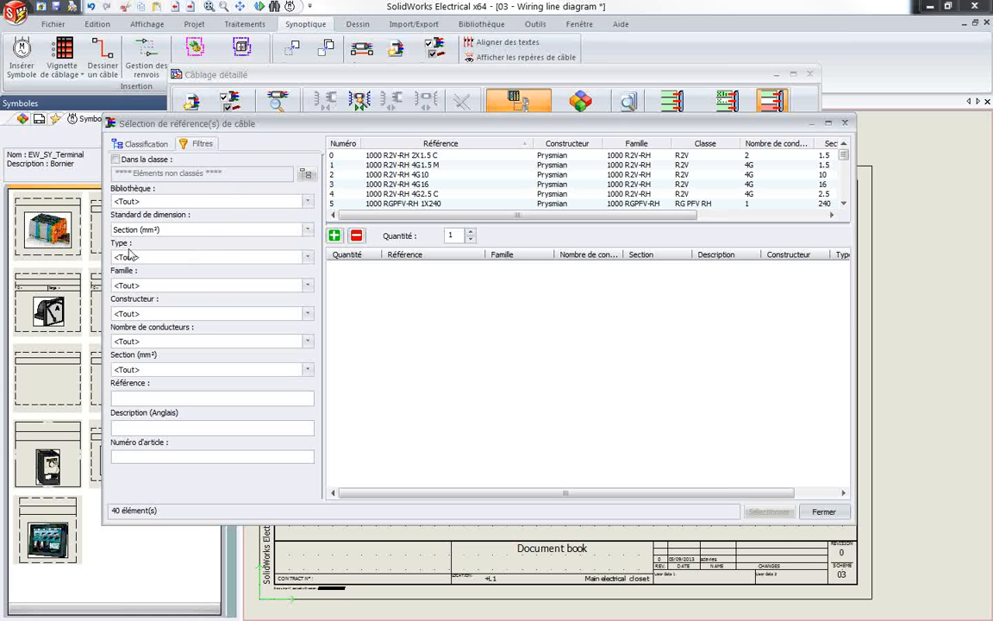
left_click(305, 256)
left_click(172, 270)
left_click(222, 286)
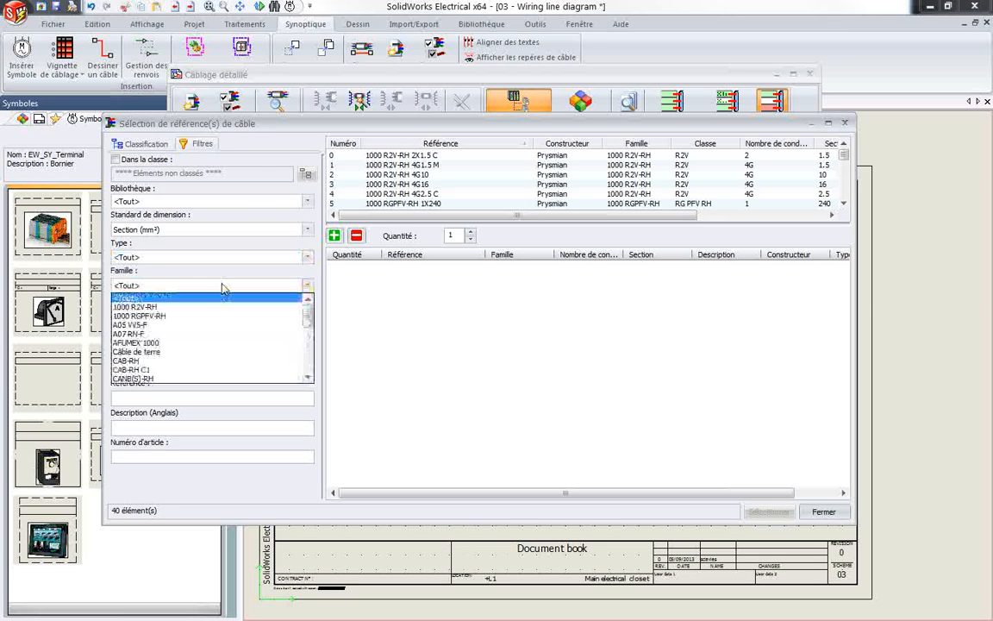
left_click(222, 298)
left_click(185, 315)
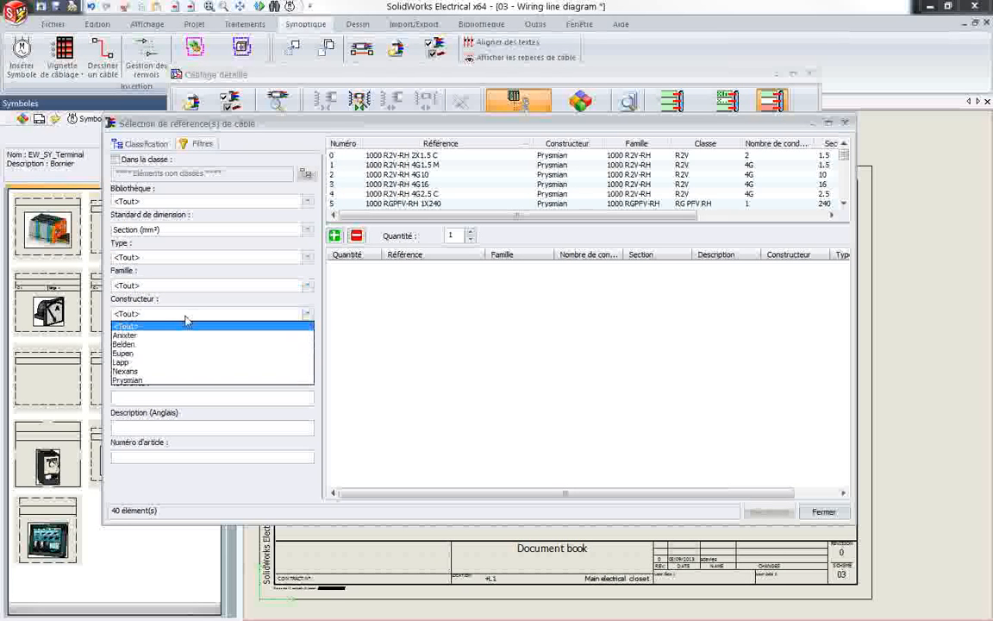
left_click(187, 325)
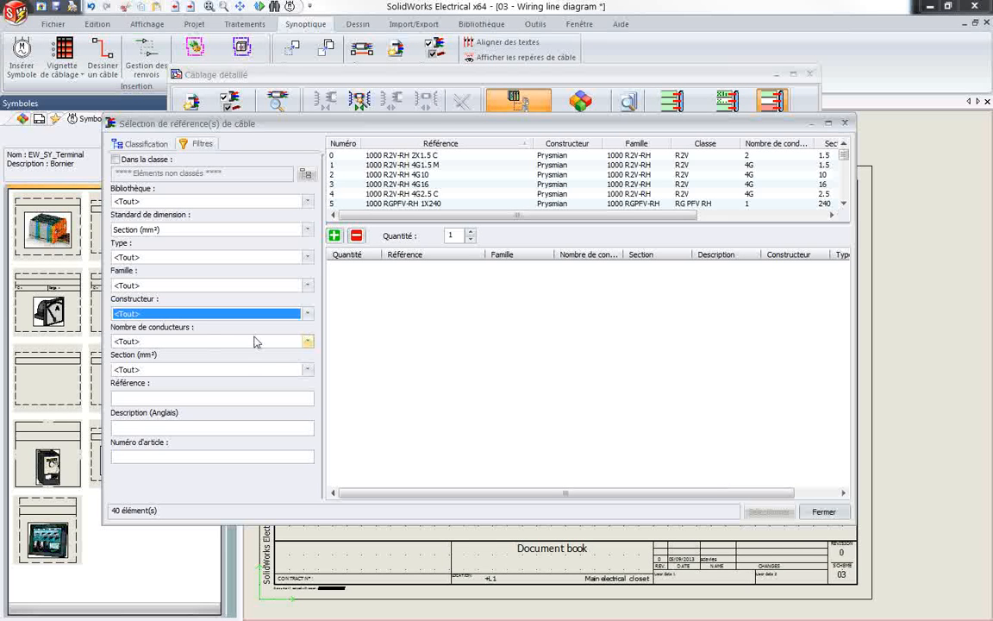
left_click(308, 341)
left_click(265, 110)
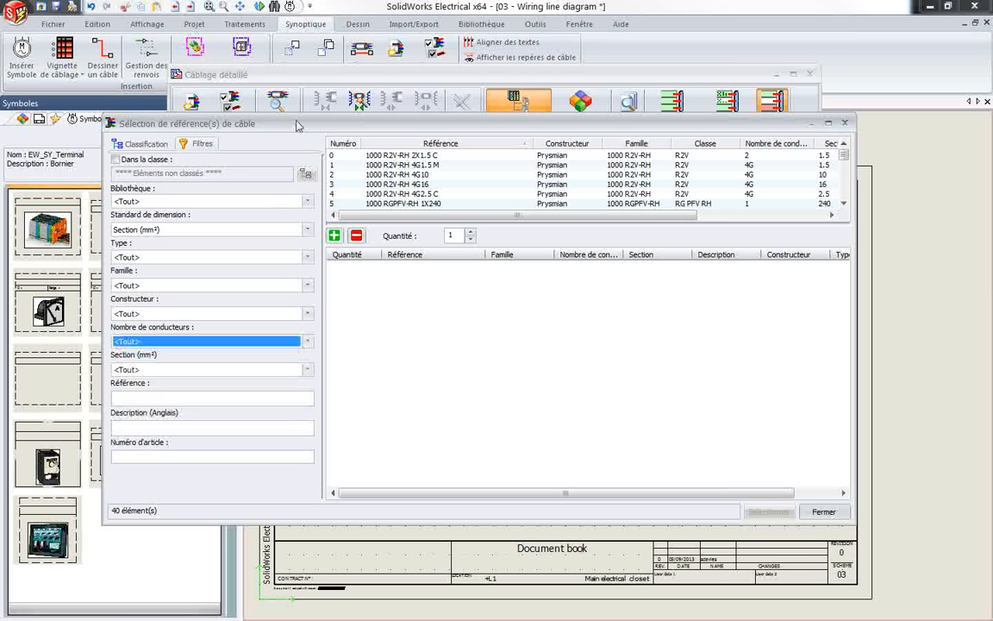
left_click_drag(361, 123, 313, 333)
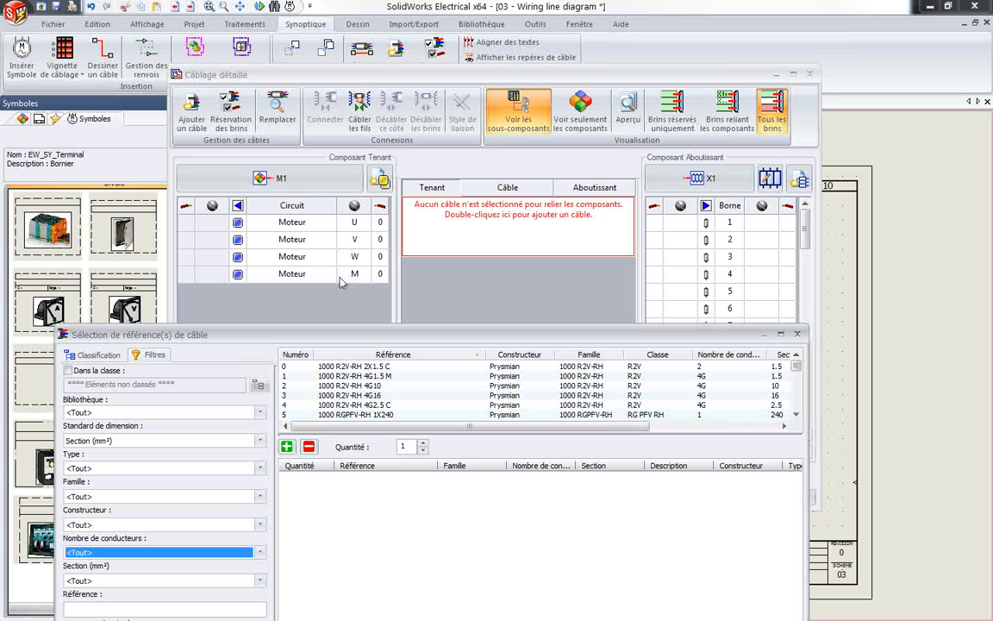
left_click_drag(383, 338, 391, 132)
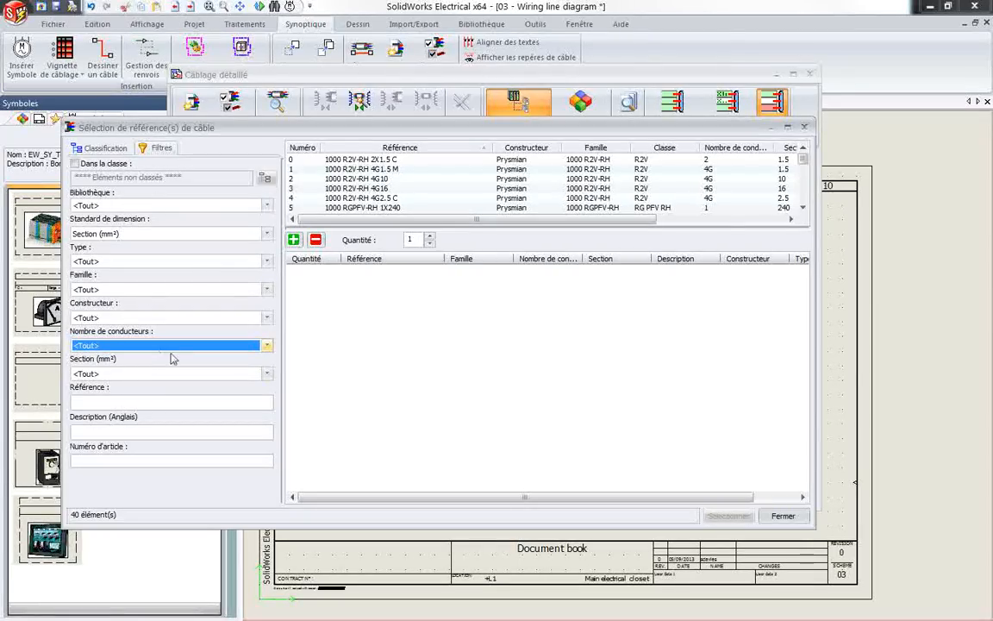
- Filter the cable references to 4G conductors and add one 1000 R2V-RH 4G1.5 M cable to the detailed wiring
left_click(264, 346)
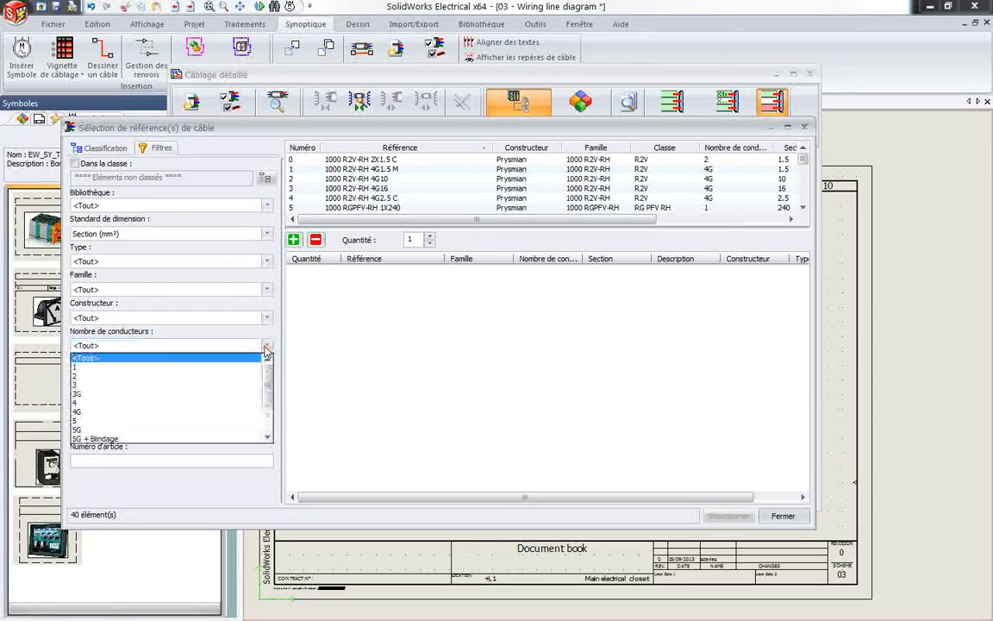
left_click(112, 414)
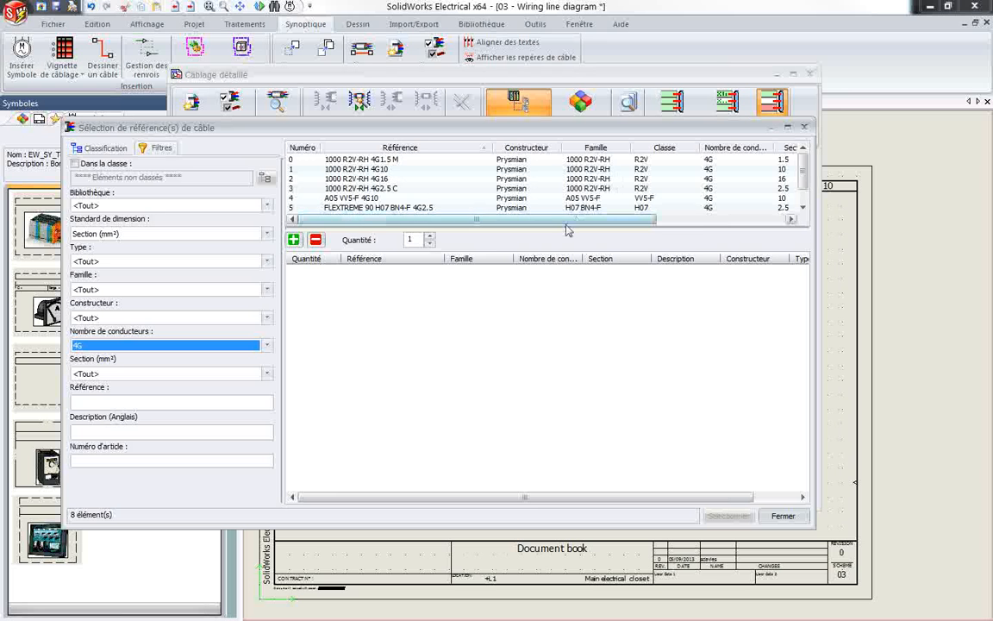
left_click_drag(571, 223, 437, 209)
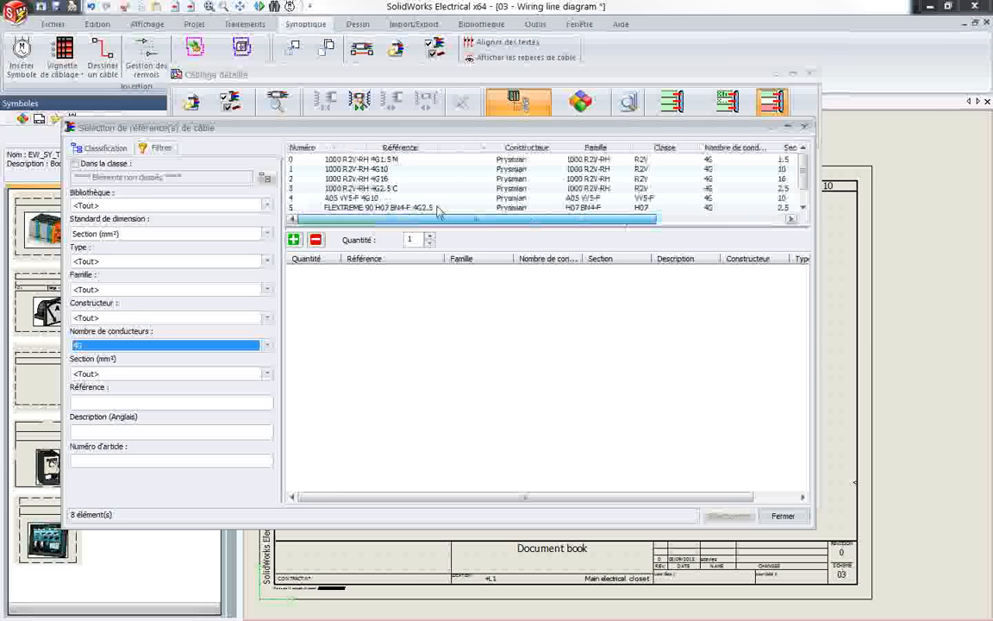
double_click(383, 159)
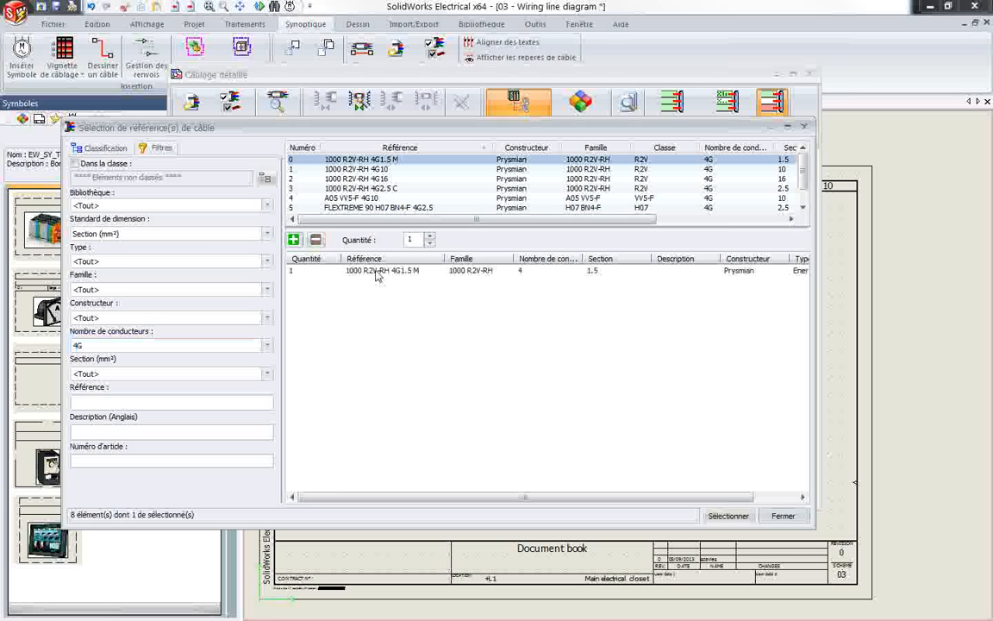
left_click(377, 270)
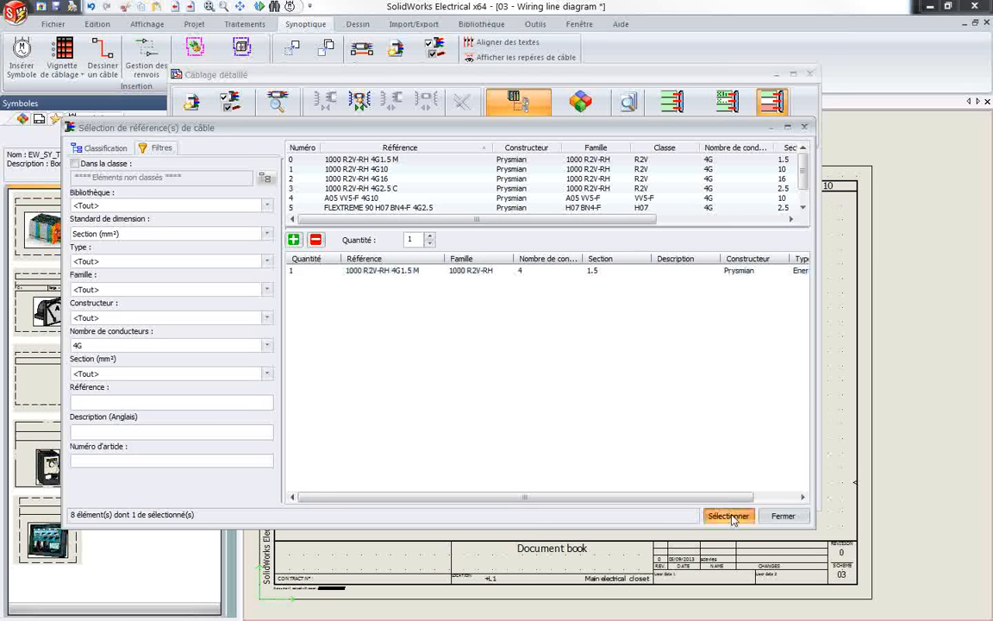
left_click(728, 515)
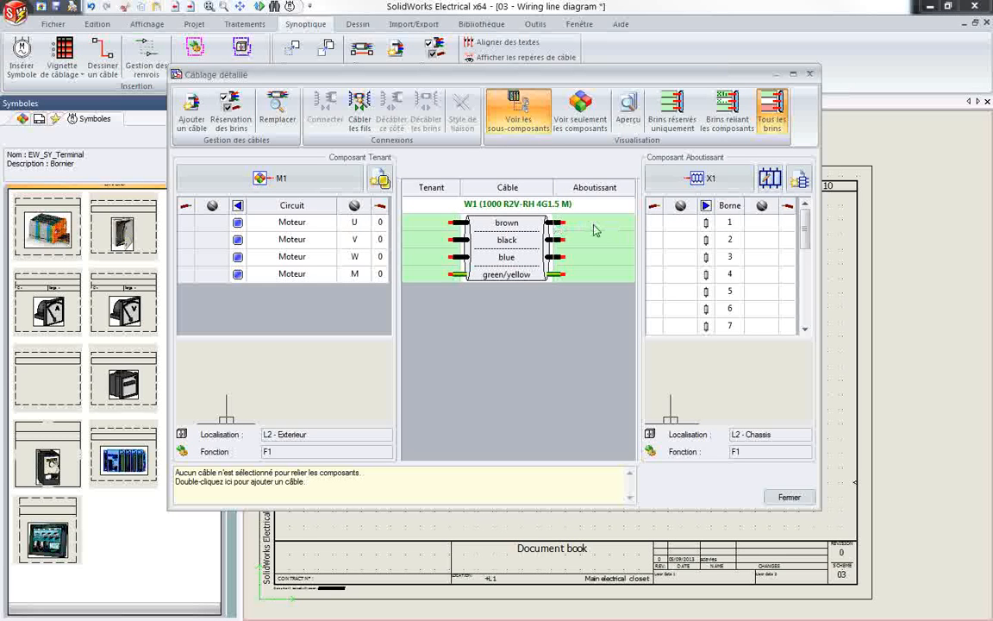
- Connect the origin ends of all four cable cores to the motor's terminals U, V, W and M
left_click(423, 228)
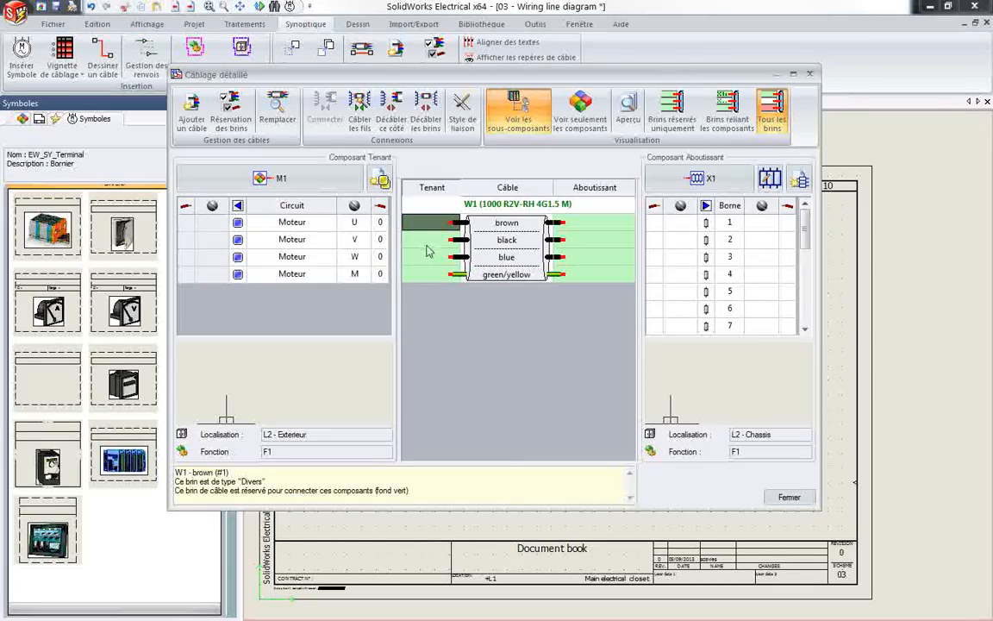
left_click(423, 275, "shift")
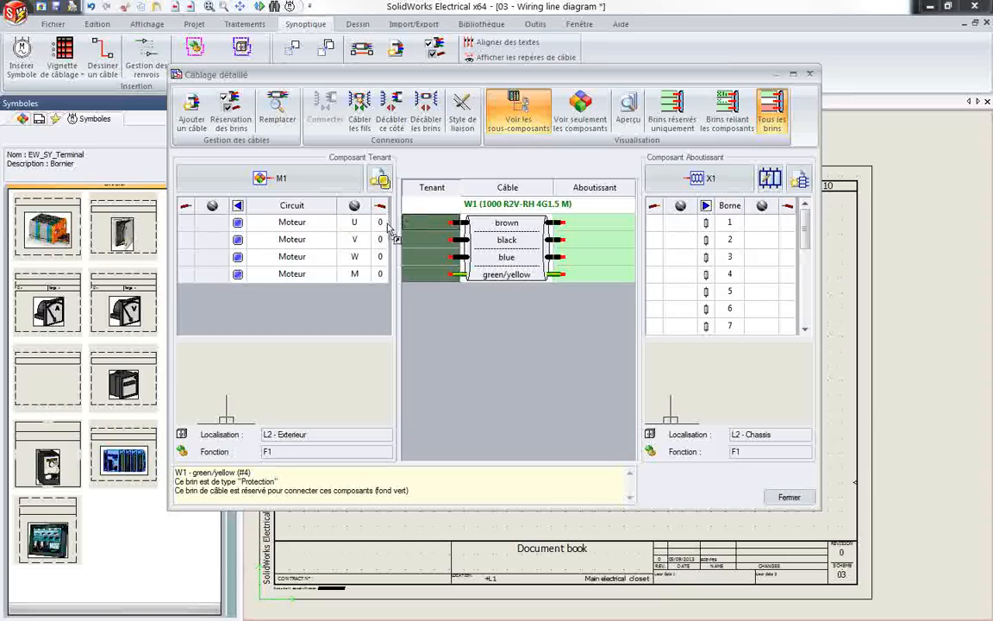
left_click(352, 223)
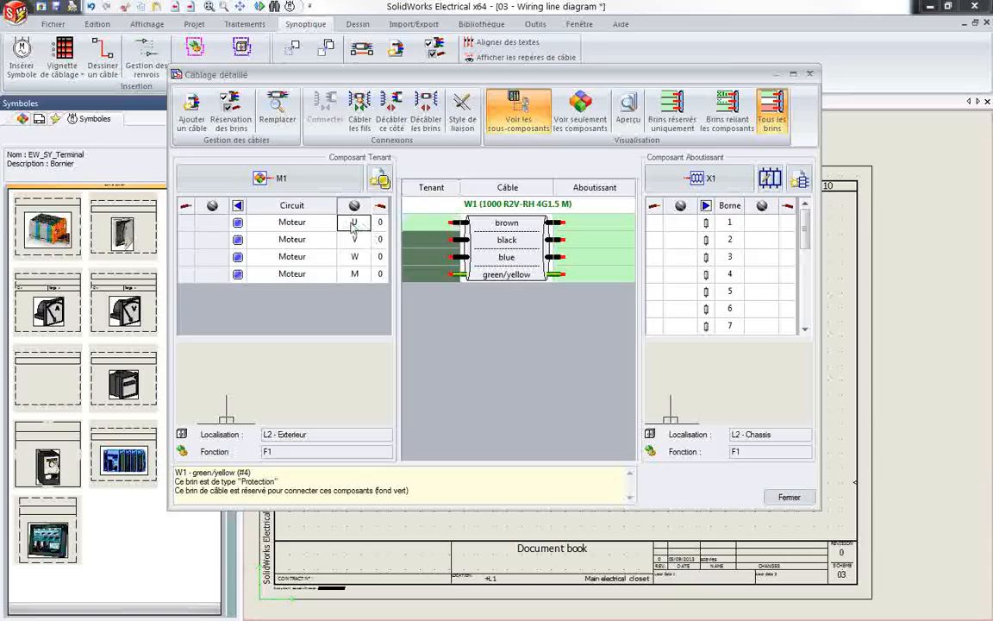
double_click(352, 224)
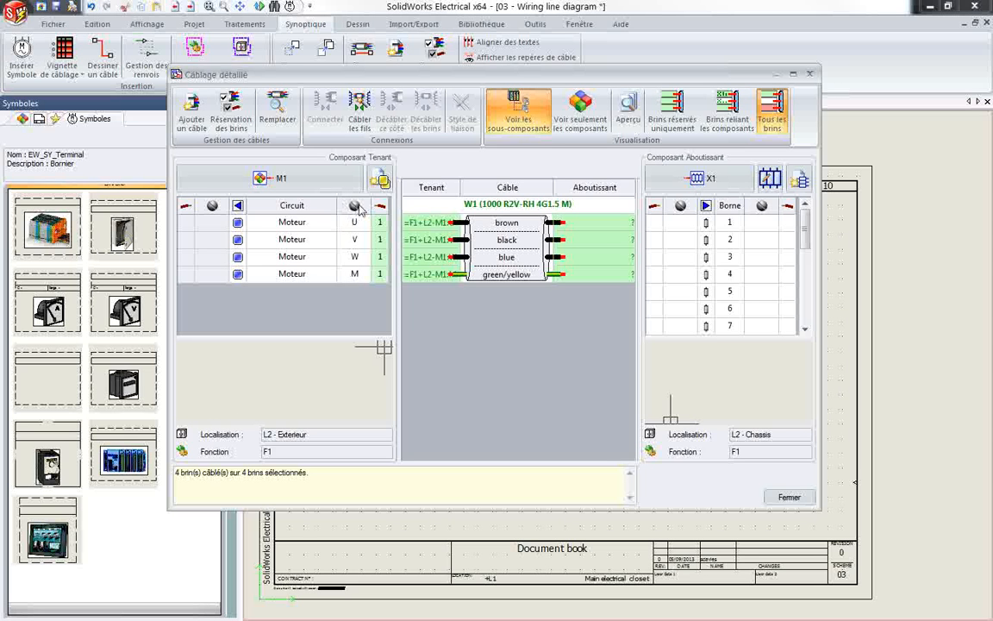
- Connect the destination ends of all four cores to terminals 1 to 4 of strip X1 and close the detailed wiring
left_click(559, 223)
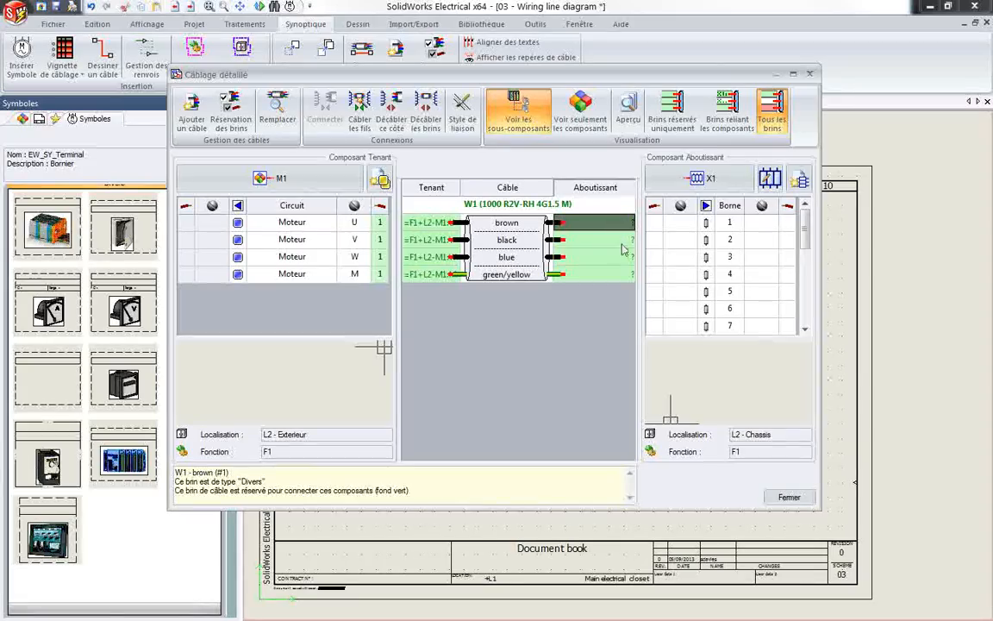
left_click(617, 274, "shift")
left_click_drag(617, 275, 680, 225)
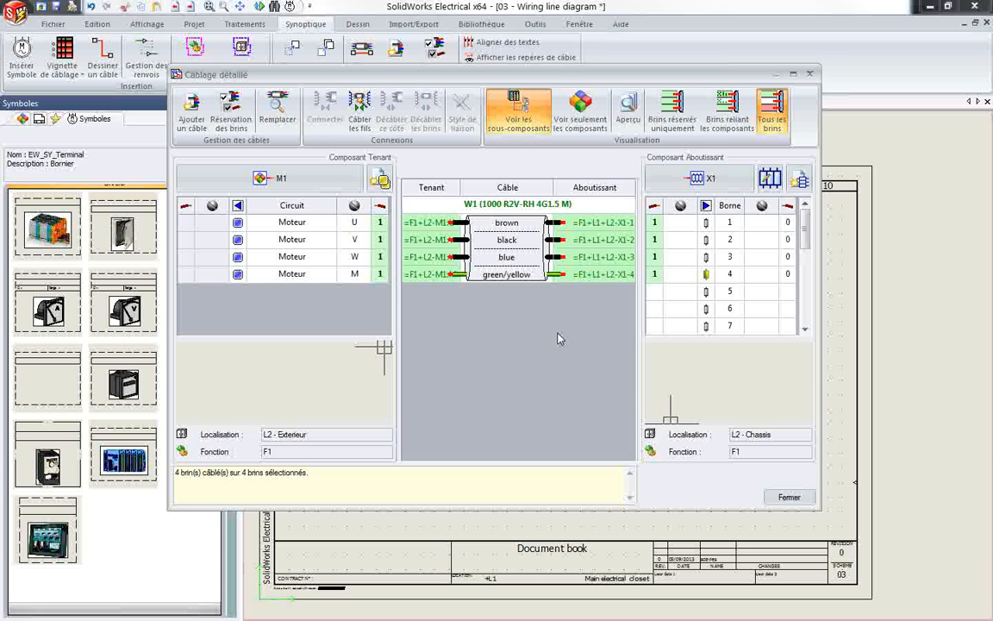
mouse_move(640, 324)
left_mouse_down()
mouse_move(676, 322)
mouse_move(657, 321)
left_mouse_up()
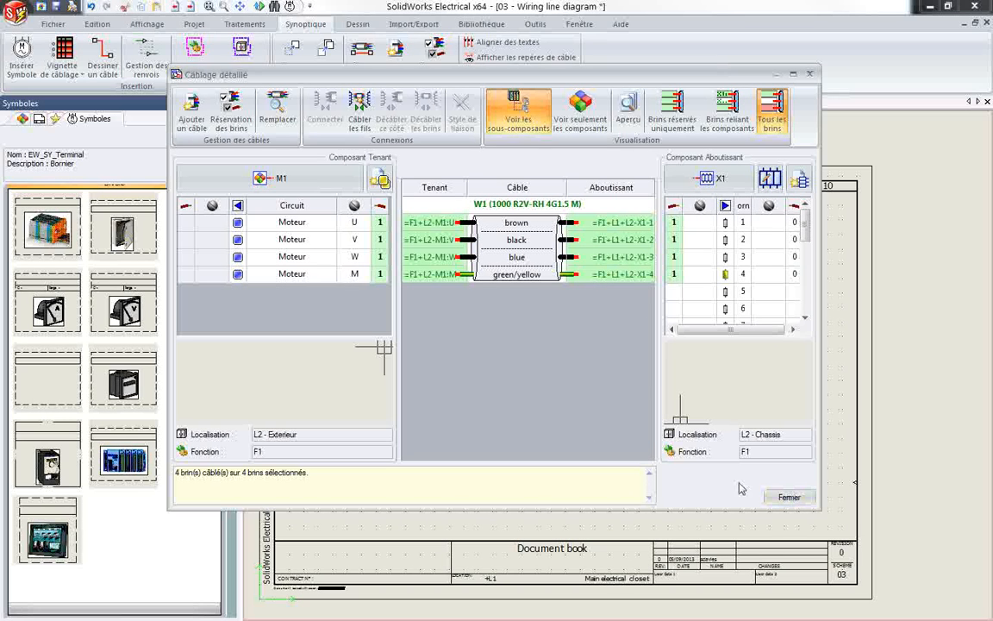
left_click(789, 497)
- Review the manufacturer reference and circuits in the motor's symbol properties, leaving them without changes
scroll(512, 370, "up", 2)
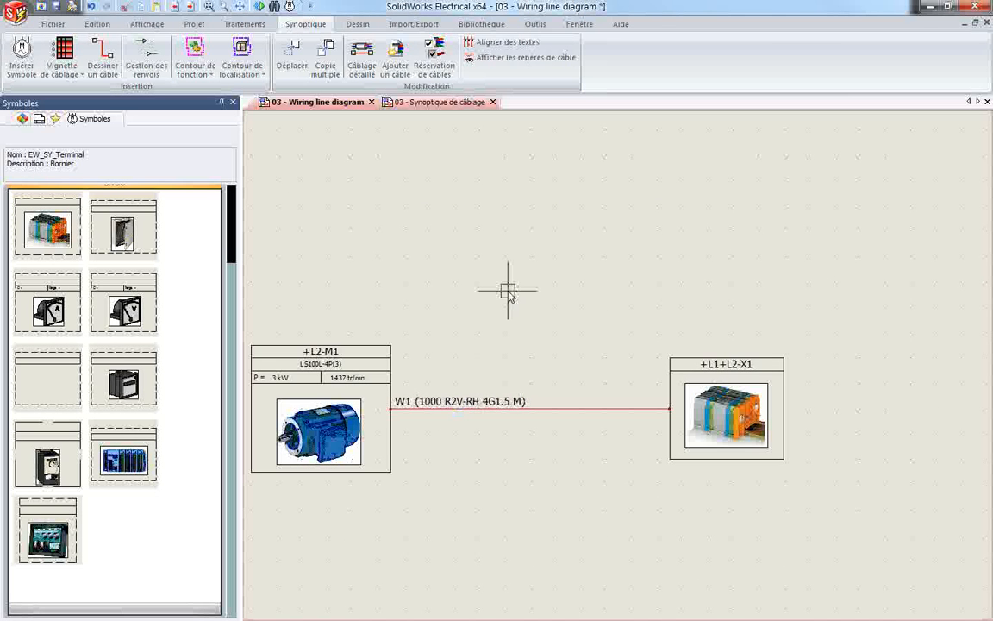
scroll(552, 393, "down", 2)
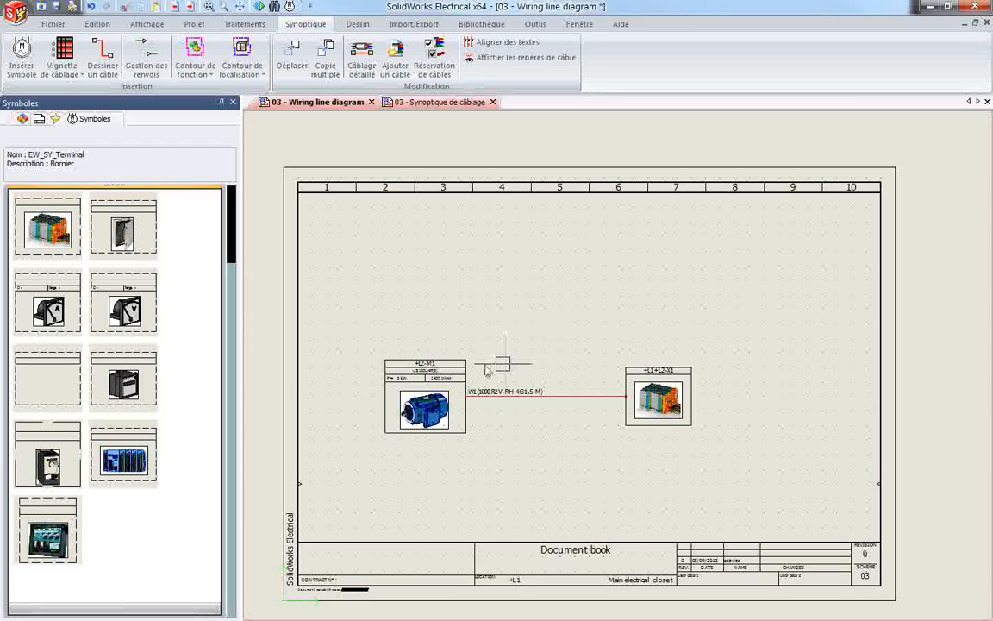
scroll(492, 311, "up", 1)
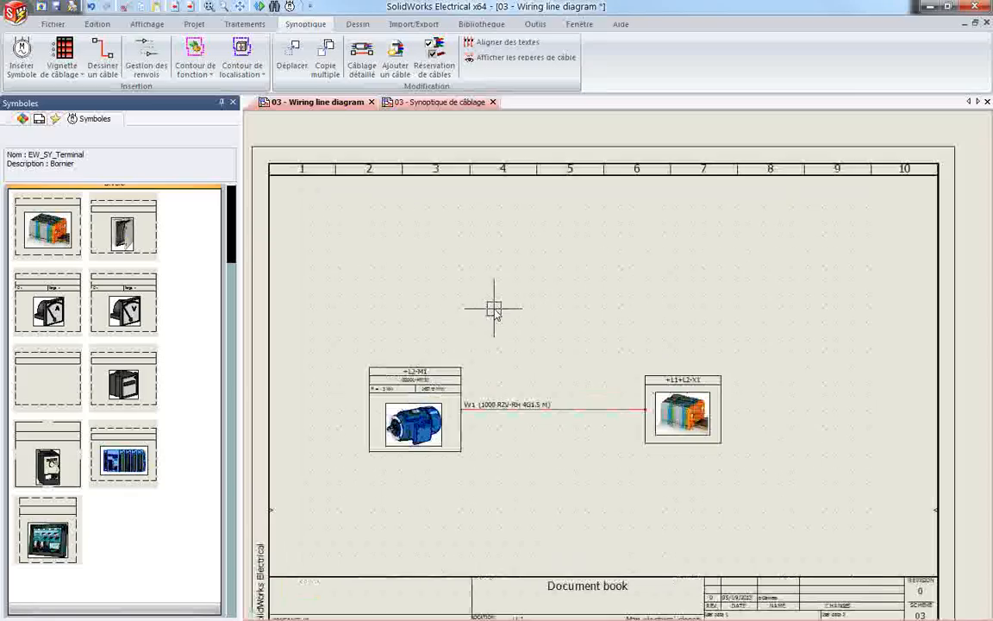
left_click(444, 388)
key("Escape")
right_click(437, 372)
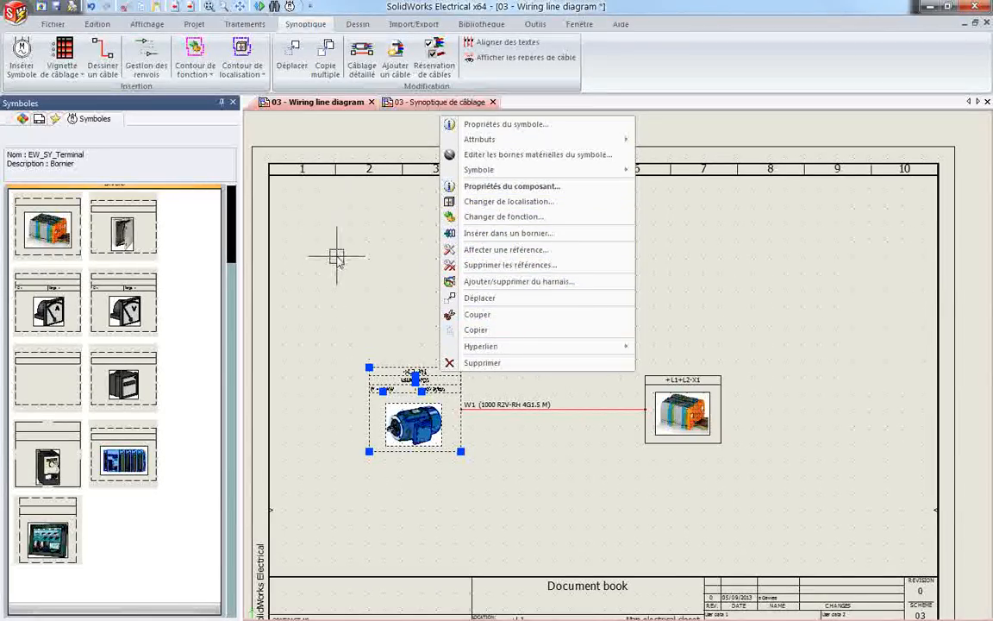
left_click(517, 127)
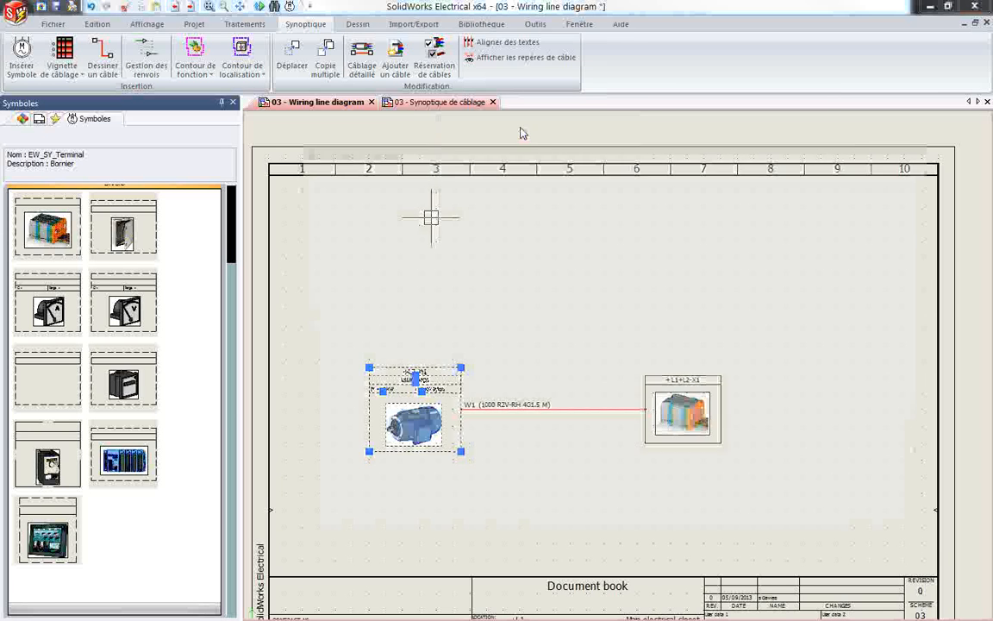
left_click(399, 173)
left_click(431, 220)
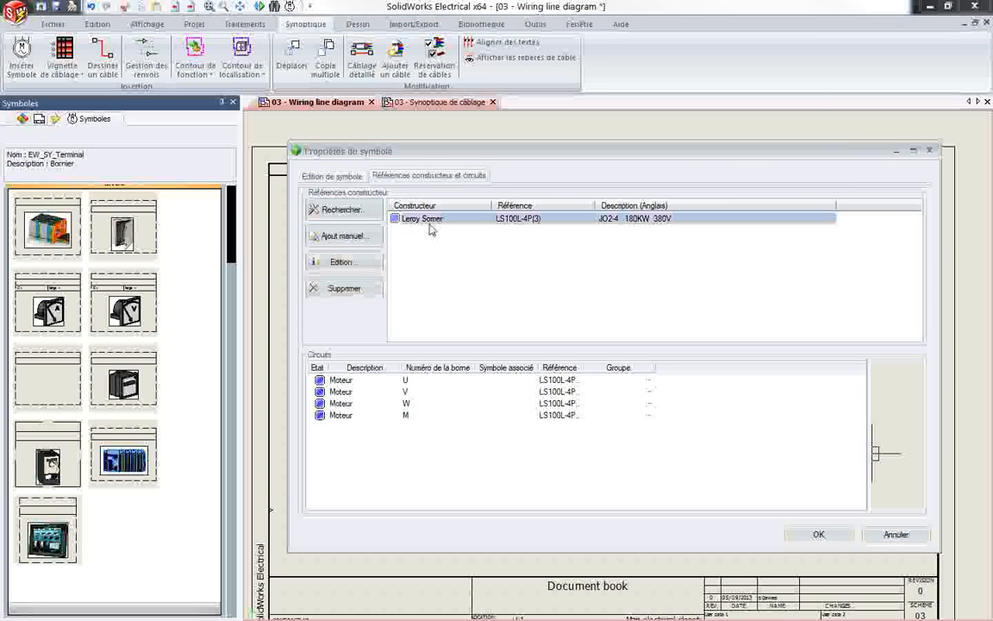
left_click(898, 534)
key("Escape")
- Open the 04 - Electrical scheme drawing from the project's document book
left_click(39, 118)
left_click(71, 192)
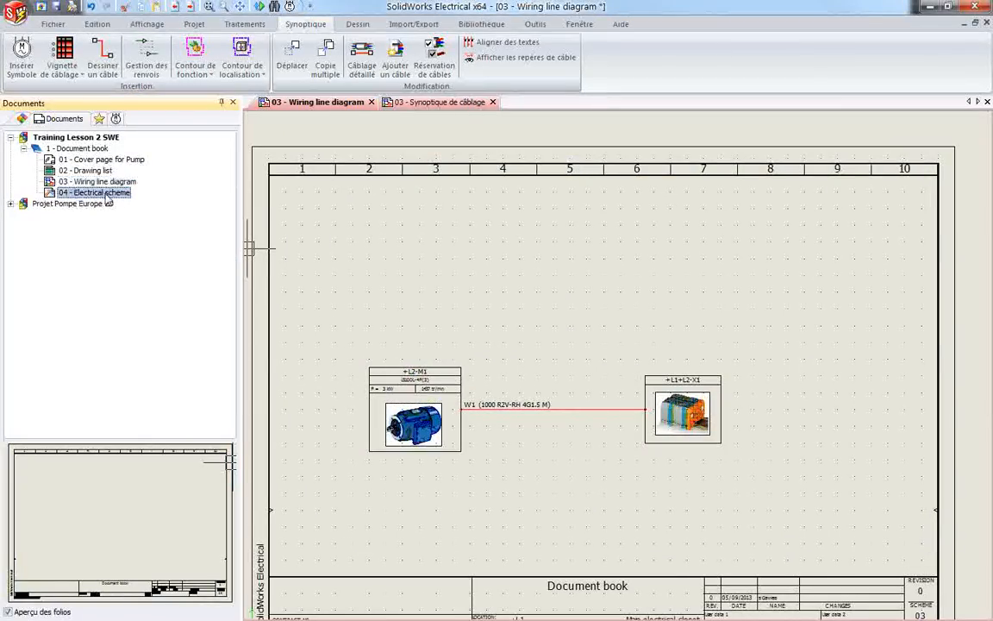
double_click(102, 193)
scroll(487, 223, "down", 3)
mouse_move(503, 212)
middle_mouse_down()
mouse_move(543, 354)
mouse_move(536, 427)
middle_mouse_up()
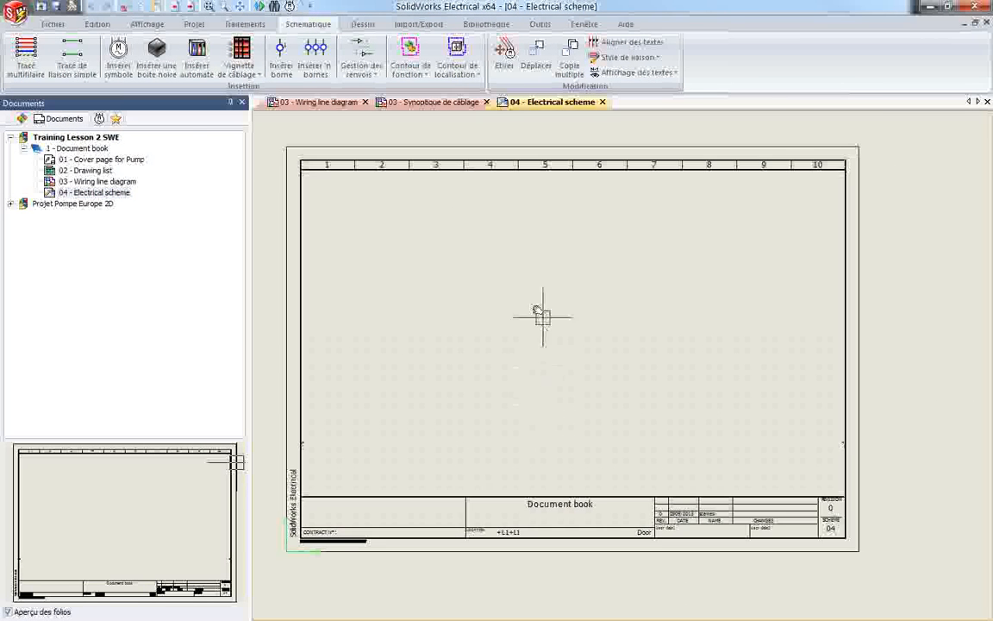
- Insert the three-phase motor symbol in the electrical scheme and associate it with existing component =F1-M1 under location L2 - Exterieur
left_click(118, 57)
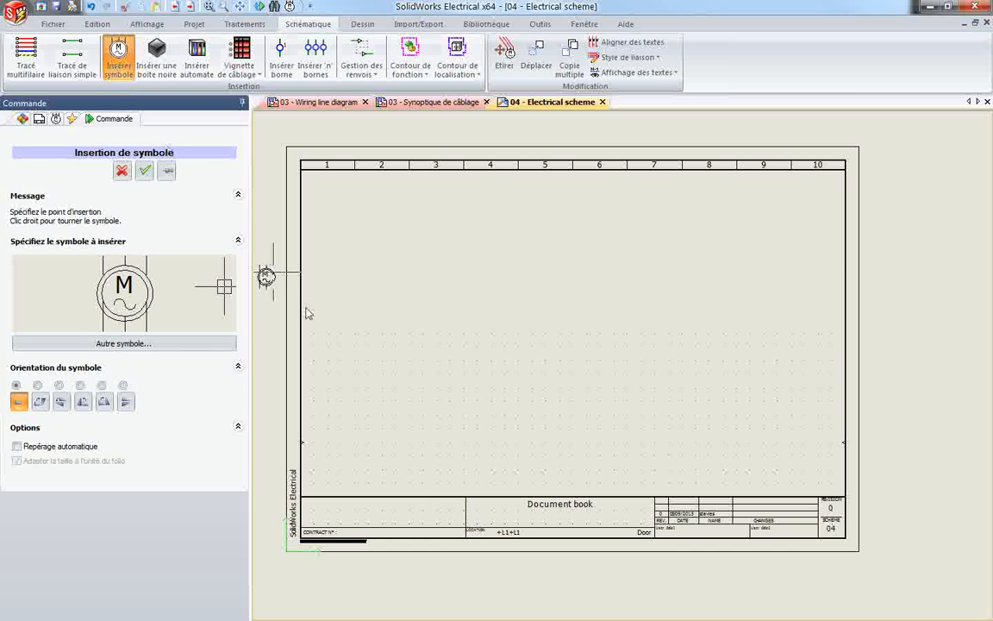
left_click(428, 312)
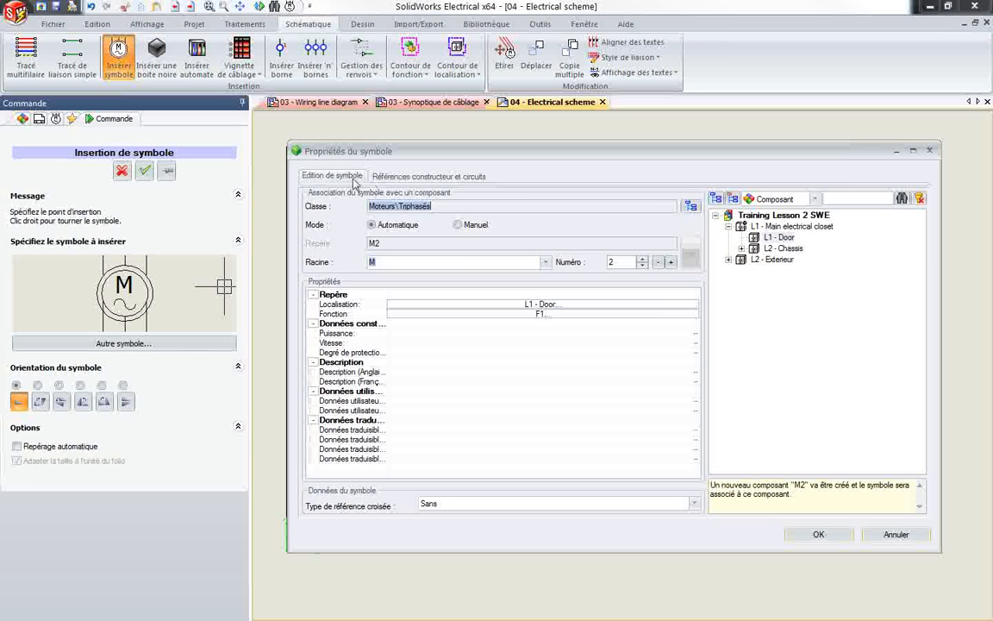
left_click(728, 260)
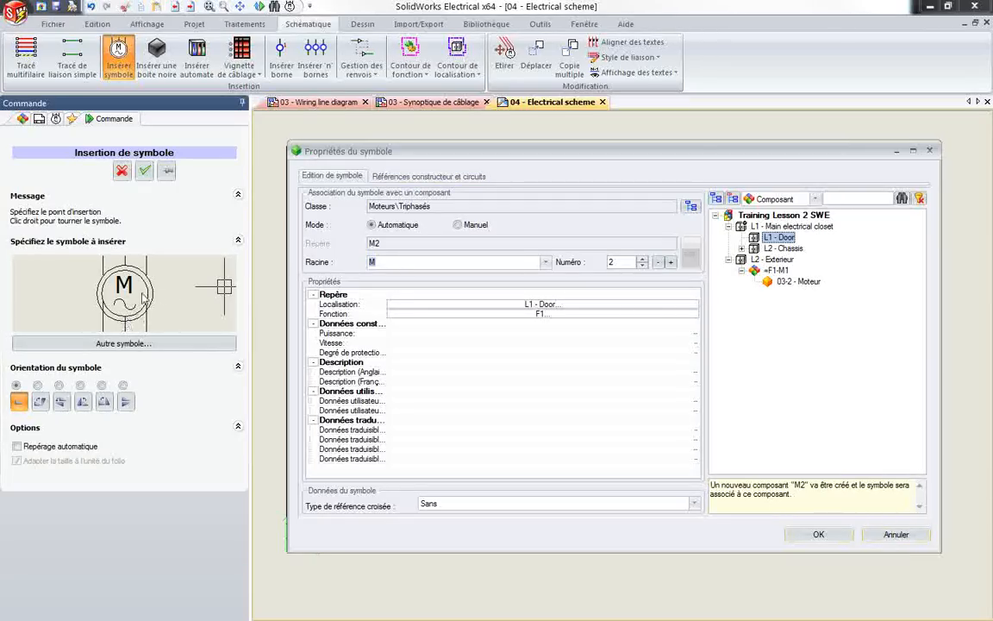
left_click(799, 282)
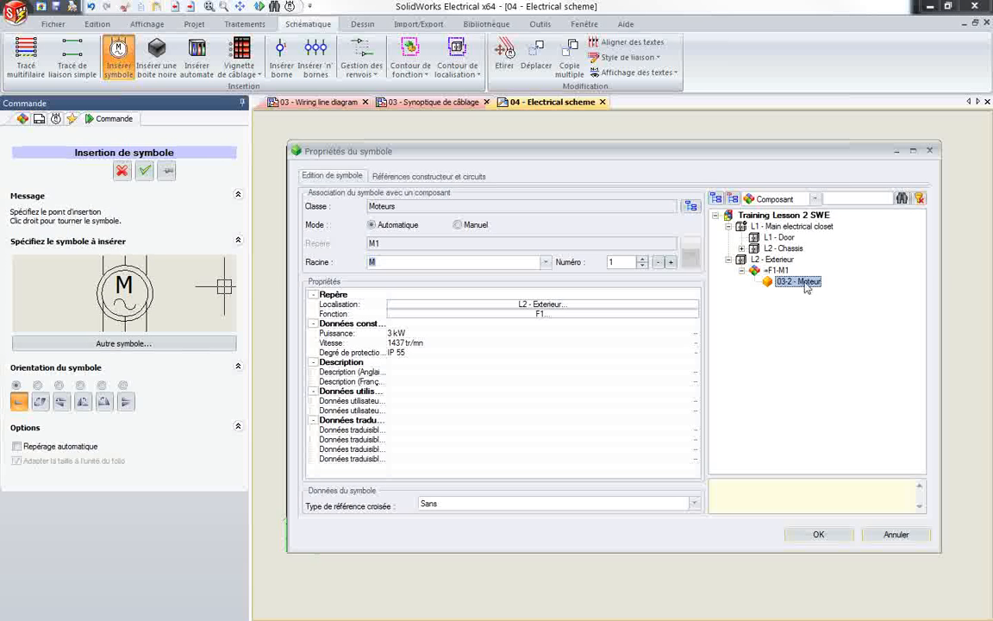
left_click(817, 534)
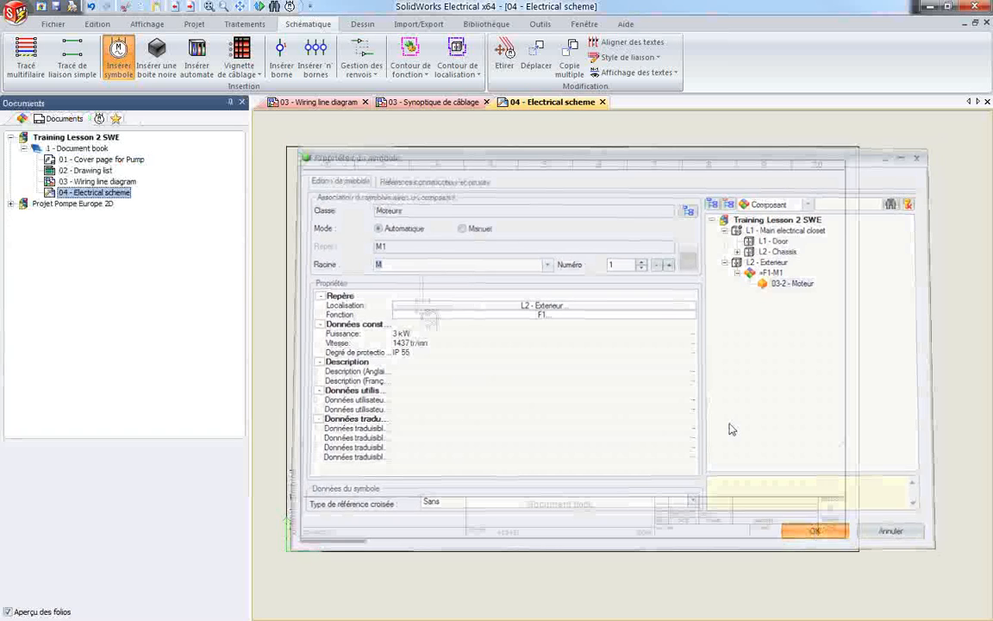
- Examine the inserted motor symbol and the symbols listed under component =F1-M1 in the project's component tree
scroll(475, 319, "up", 3)
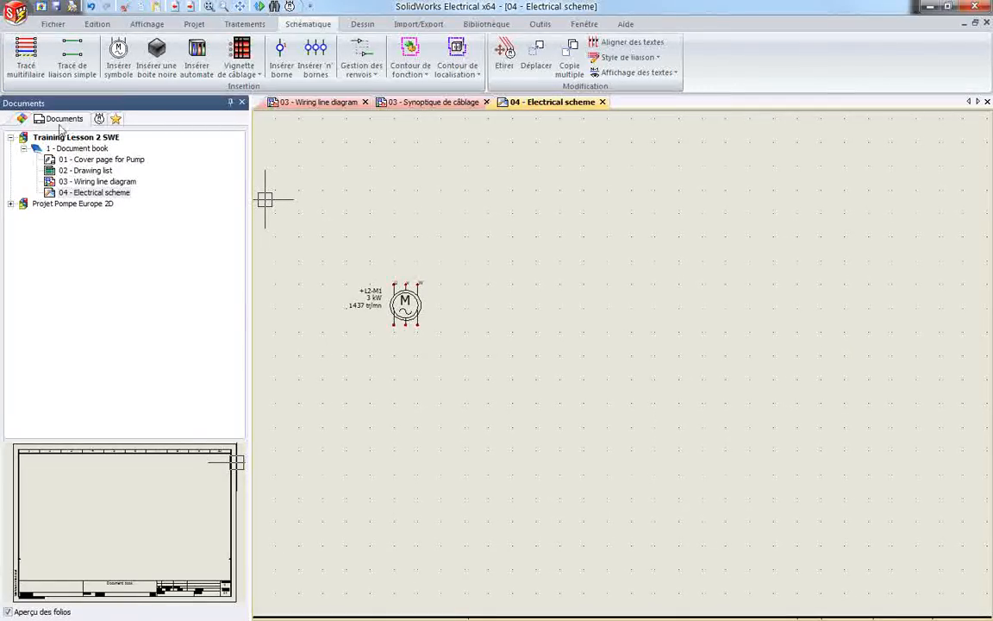
left_click(22, 119)
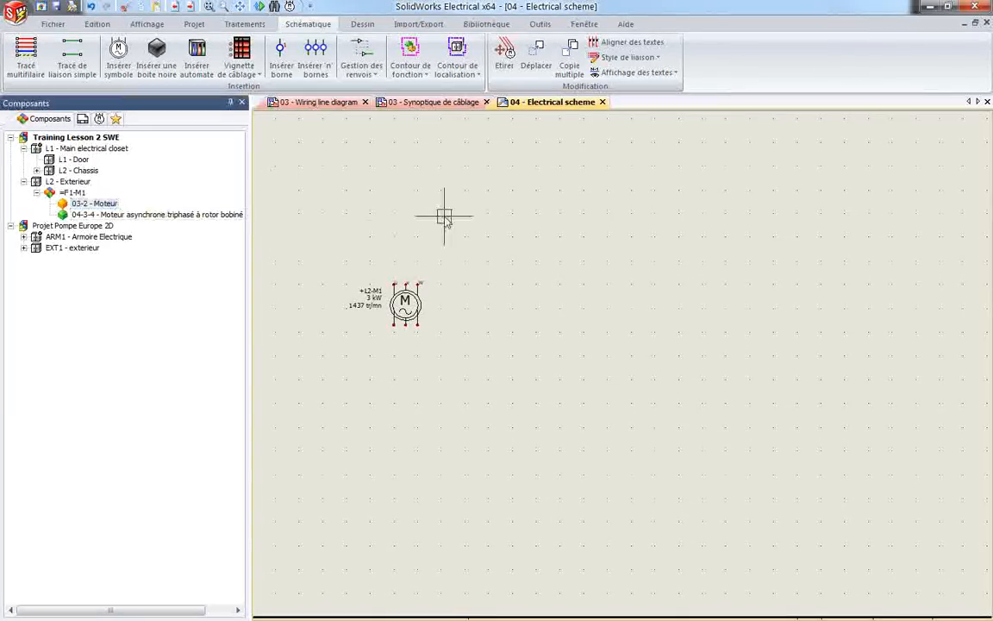
left_click(100, 214)
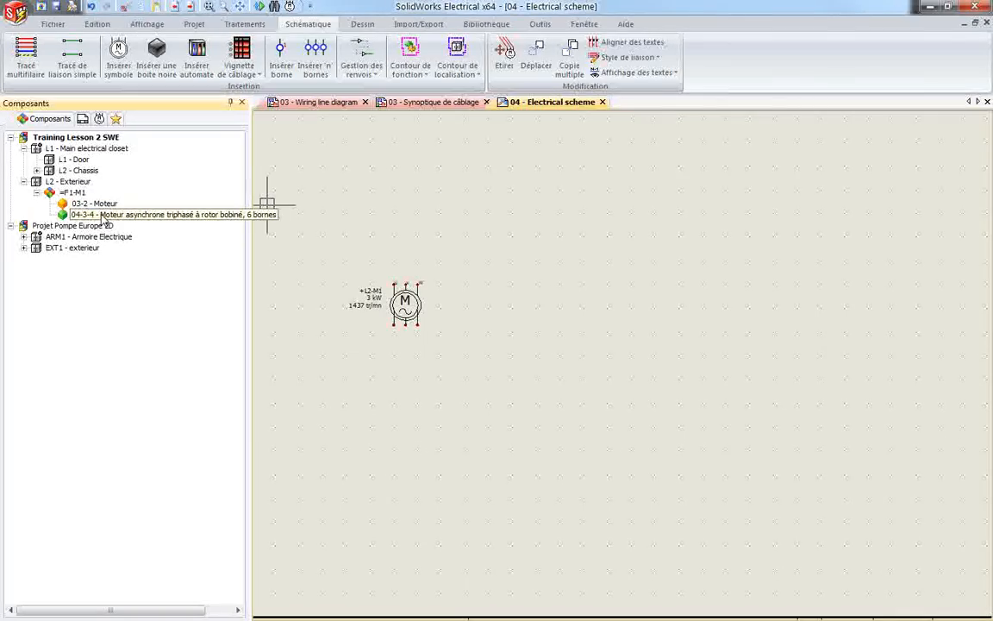
left_click(85, 204)
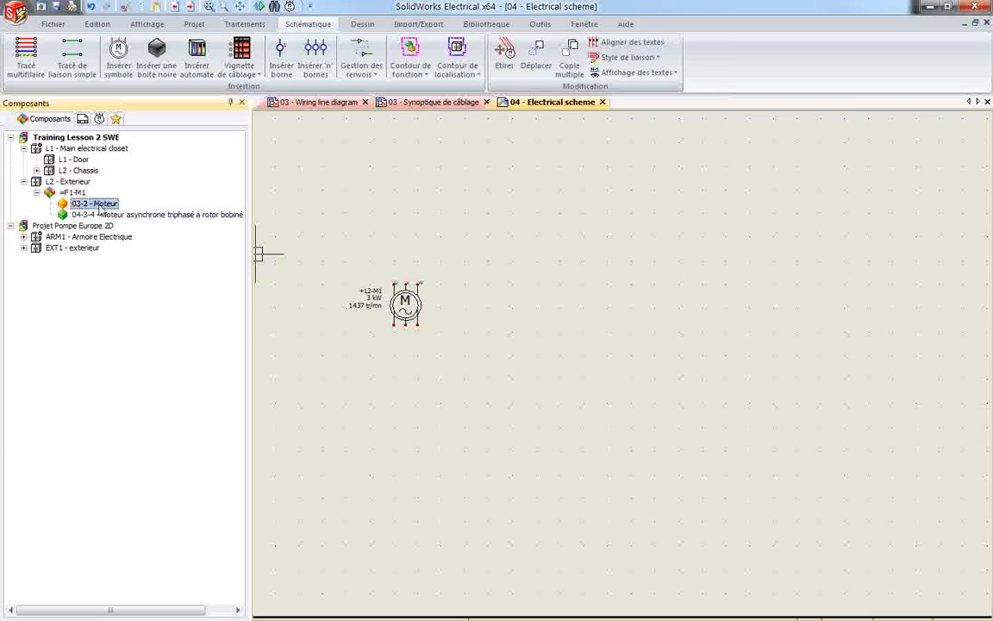
left_click(98, 216)
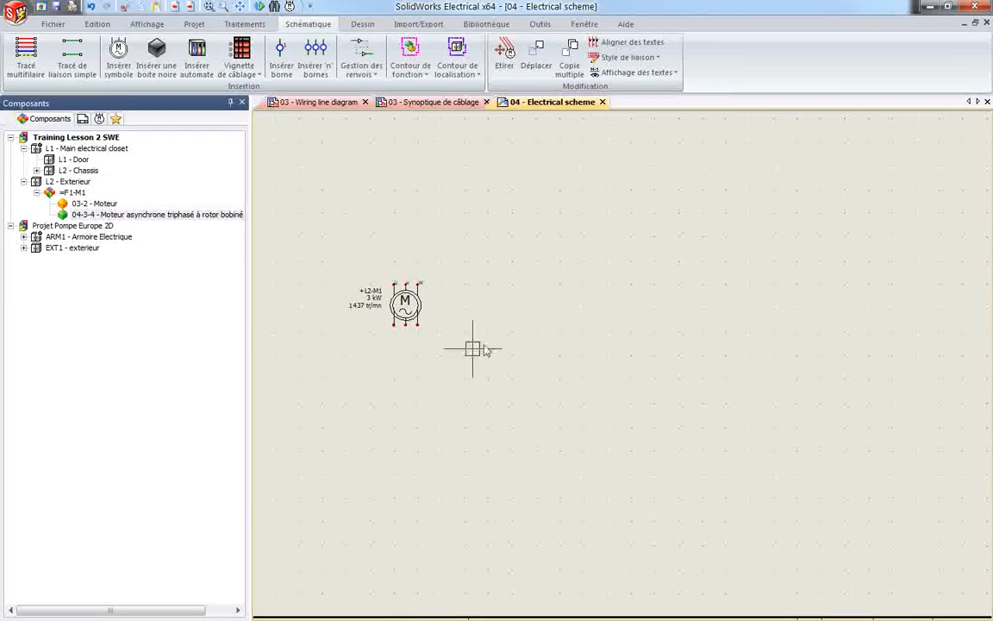
scroll(409, 302, "up", 2)
scroll(520, 314, "down", 3)
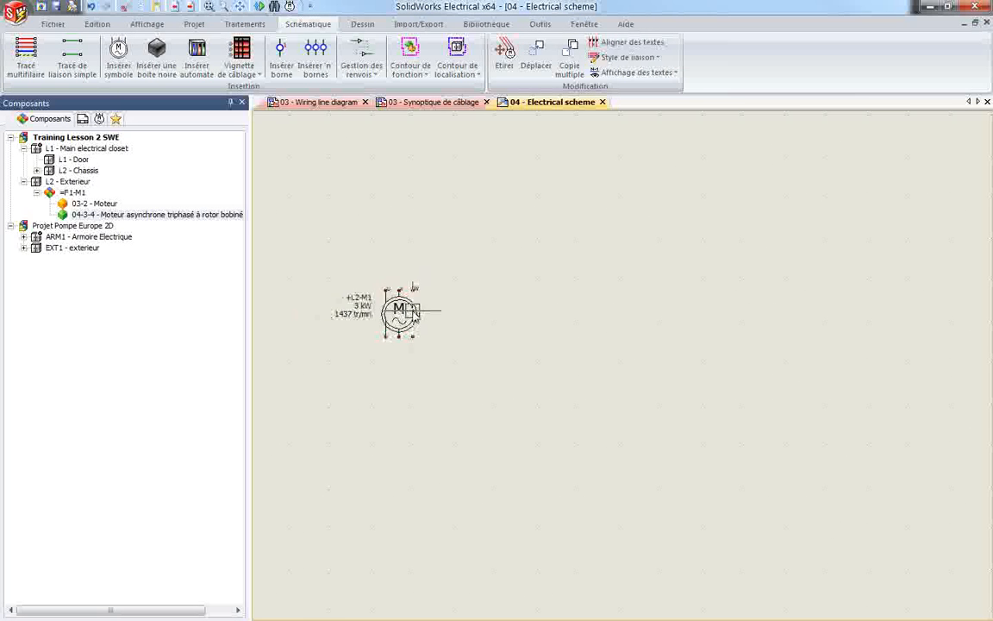
- Go from the component tree to the 03-2 - Moteur symbol in the wiring line diagram and view its cabling
right_click(98, 205)
left_click(131, 214)
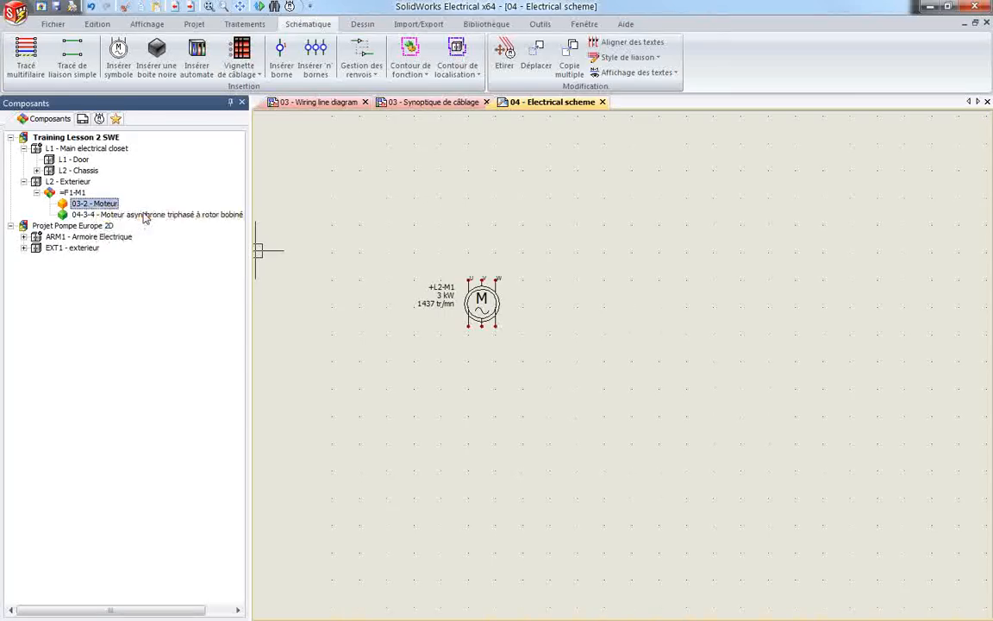
left_click(22, 118)
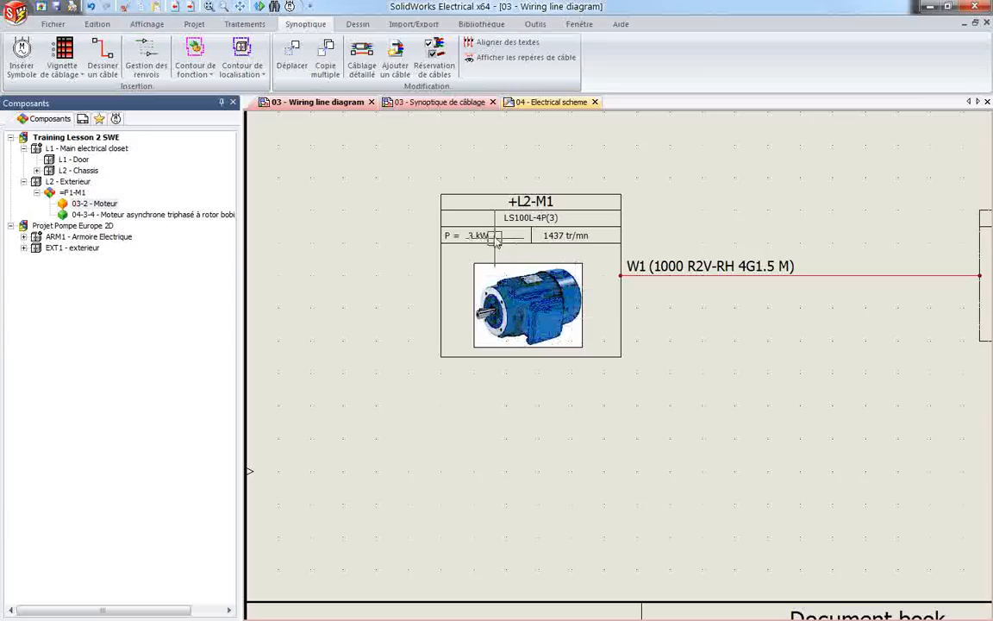
scroll(500, 255, "down", 4)
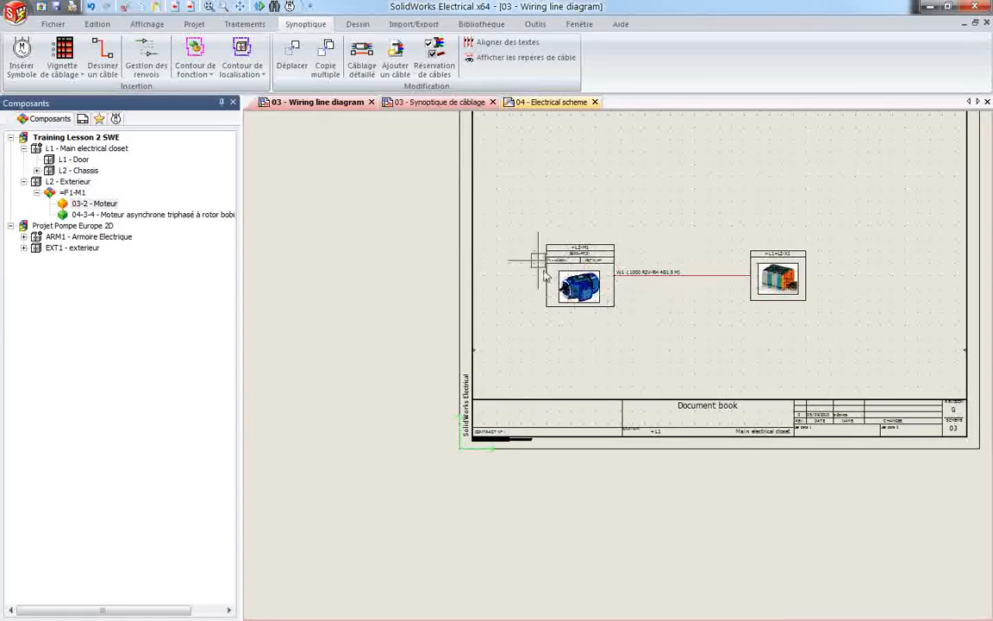
scroll(583, 263, "up", 1)
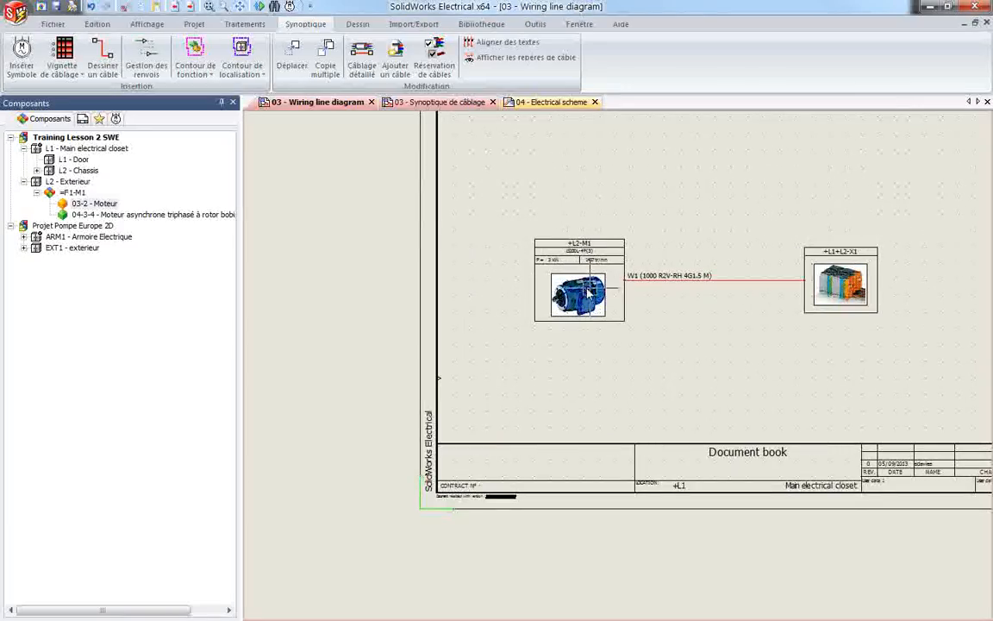
- Go from the component tree to the 04-3-4 motor symbol in the electrical scheme
right_click(102, 214)
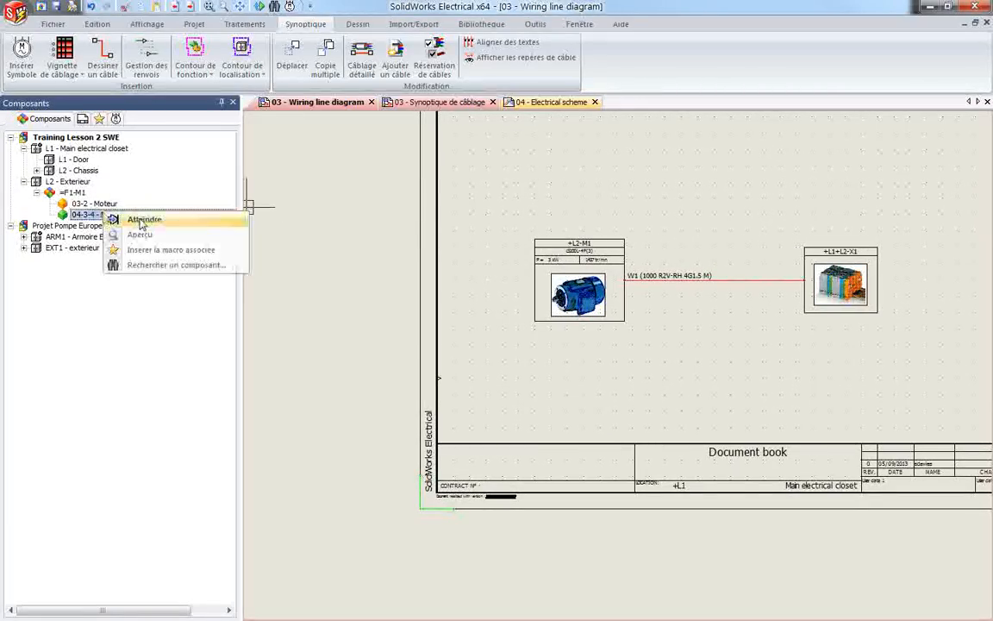
left_click(144, 220)
left_click_drag(622, 264, 578, 264)
key("Escape")
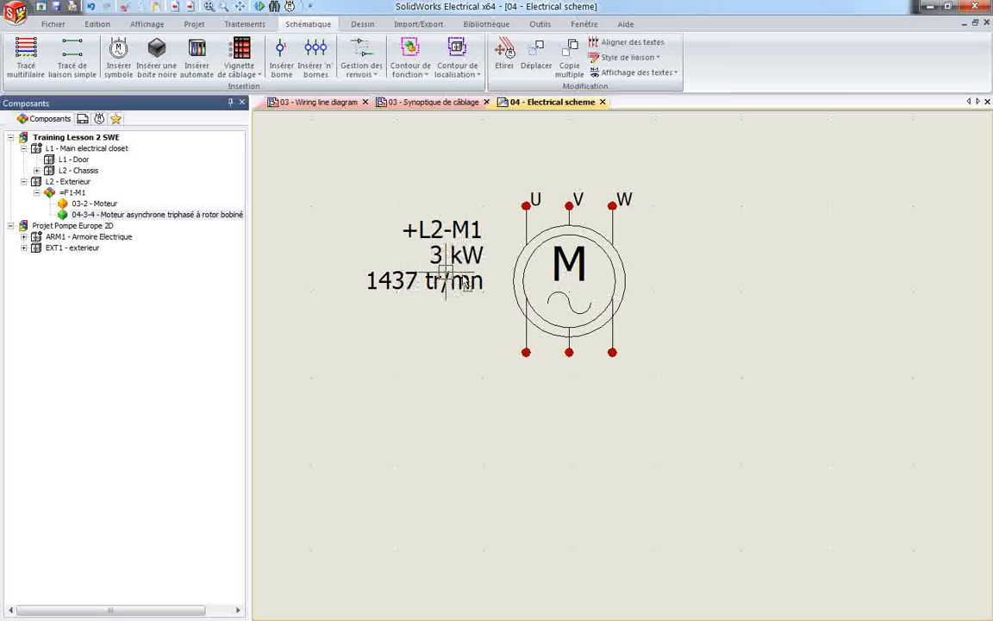
left_click(566, 259)
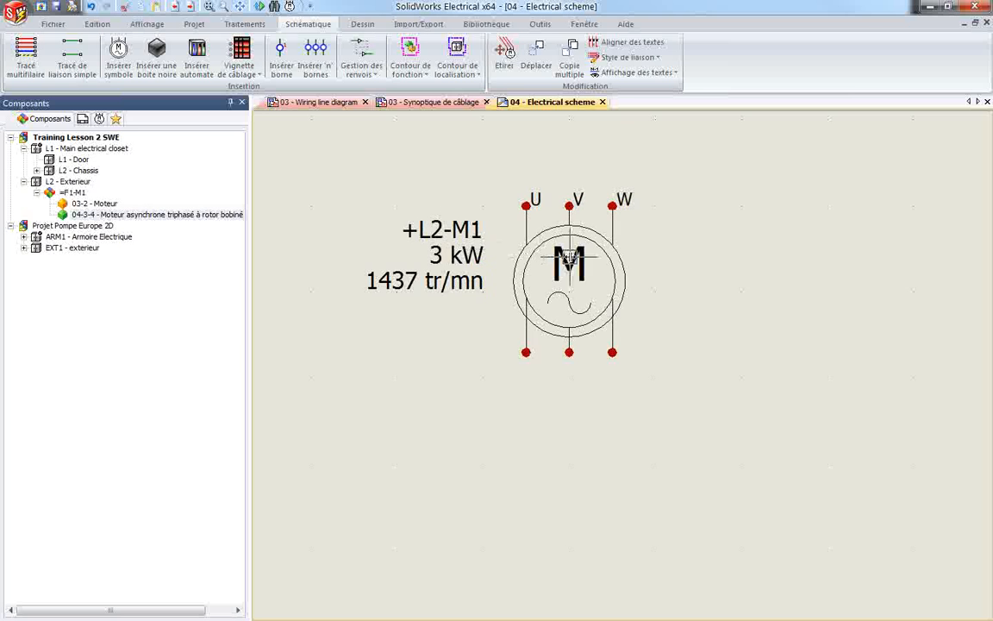
key("Escape")
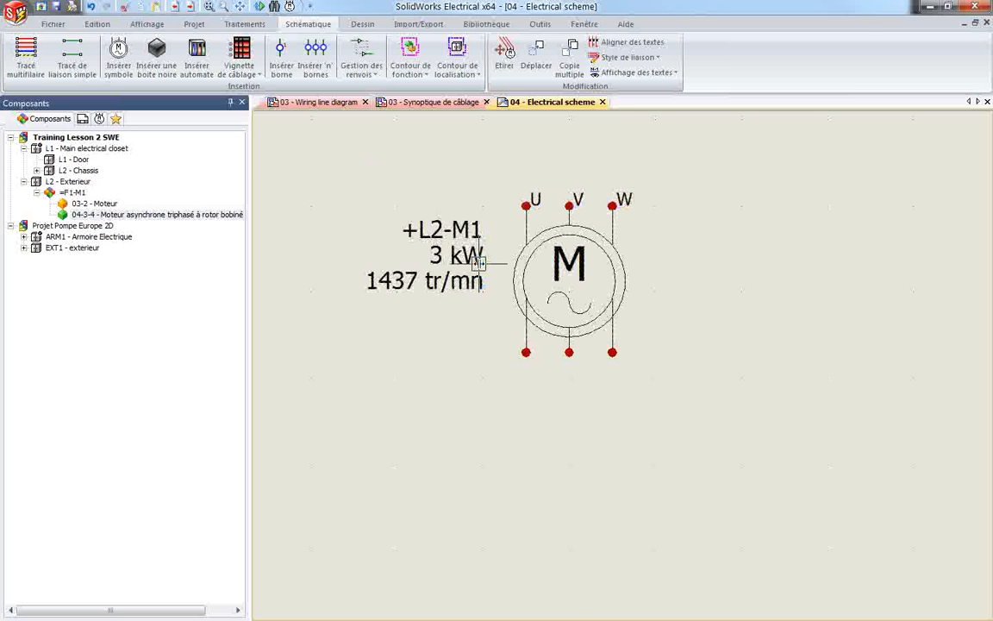
scroll(582, 211, "down", 2)
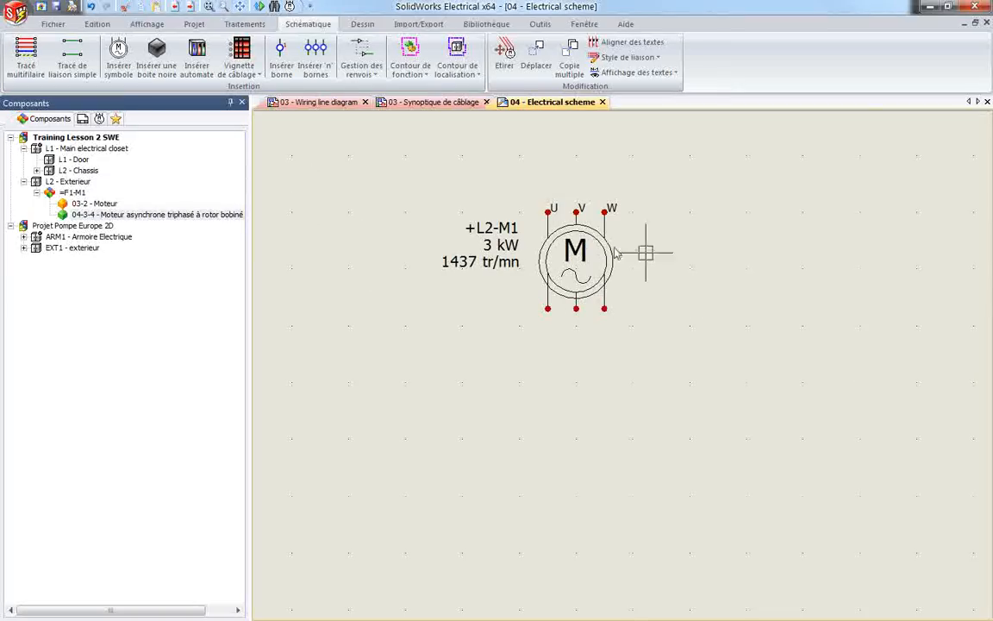
scroll(583, 246, "up", 2)
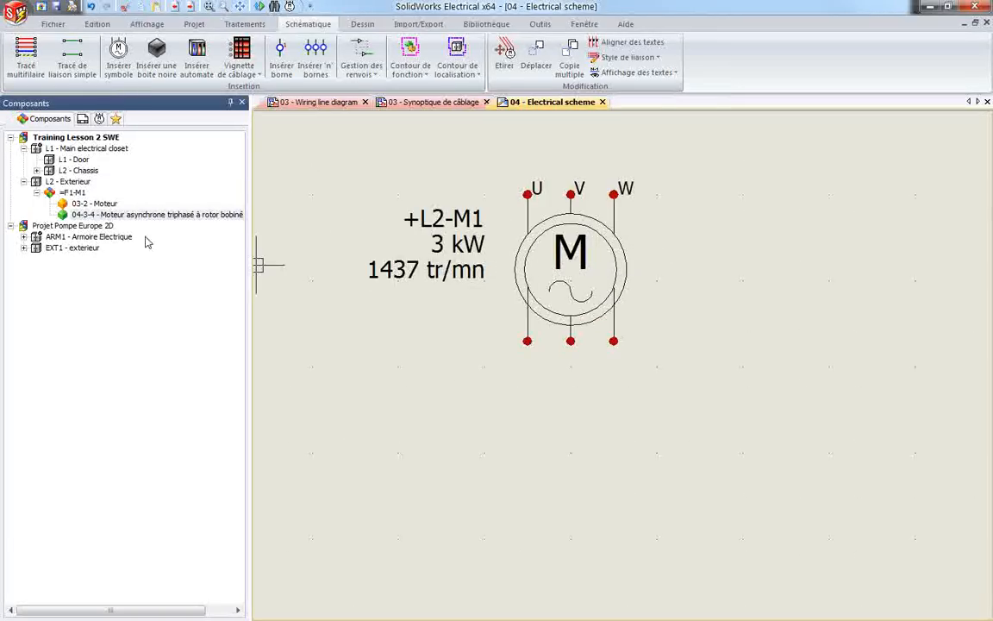
left_click(119, 56)
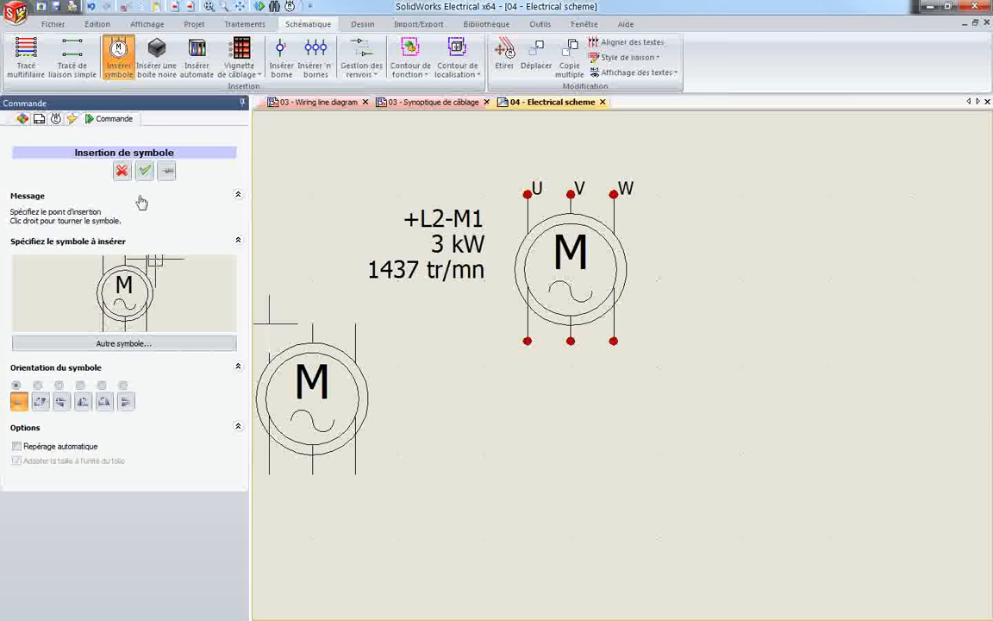
left_click(122, 170)
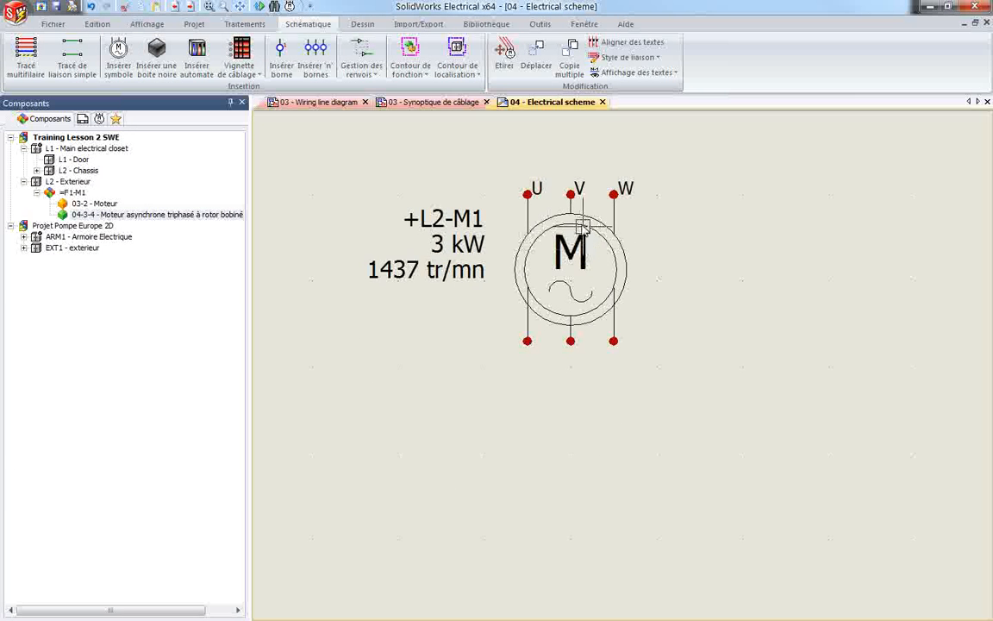
- Move the M1 motor symbol left so that its U terminal takes a new insertion point half a grid interval away
left_click(528, 216)
left_click(528, 195)
left_click(485, 195)
key("Escape")
- Review the detailed wiring of cable W1 in 03 - Wiring line diagram and return to 04 - Electrical scheme
left_click(96, 203)
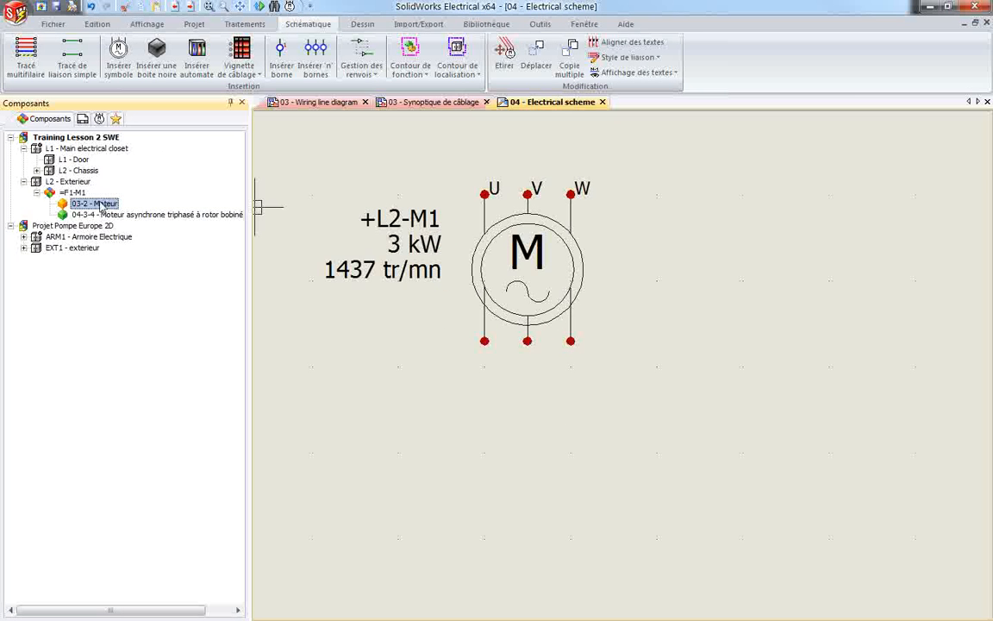
left_click(83, 119)
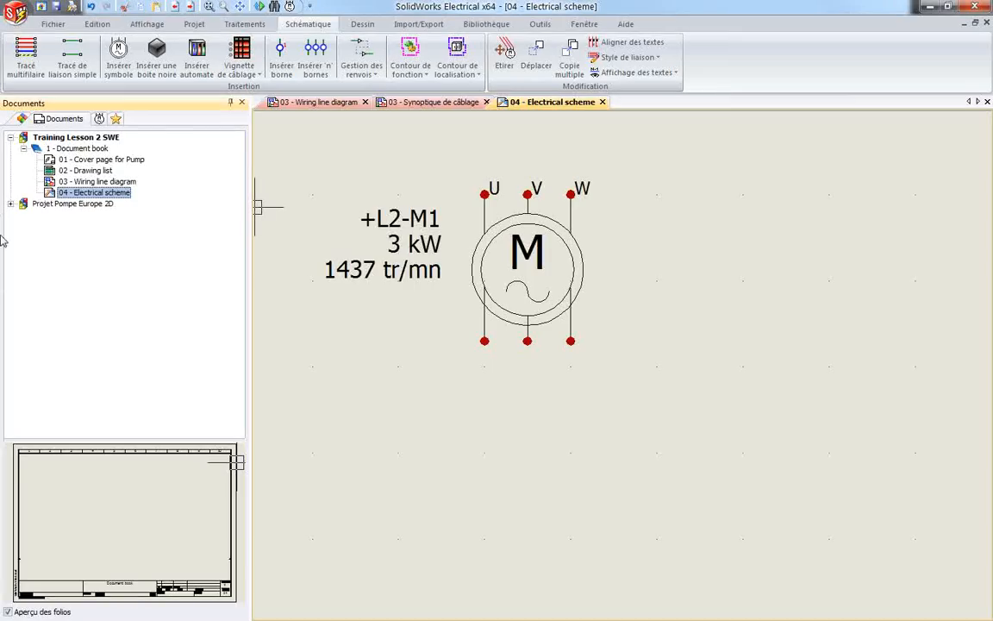
left_click(23, 119)
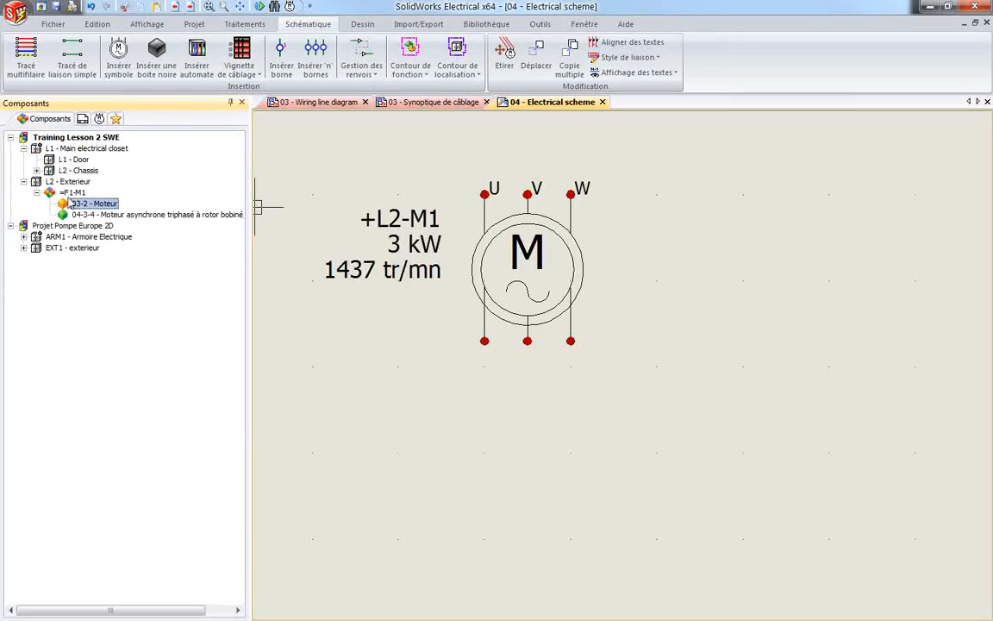
left_click(82, 120)
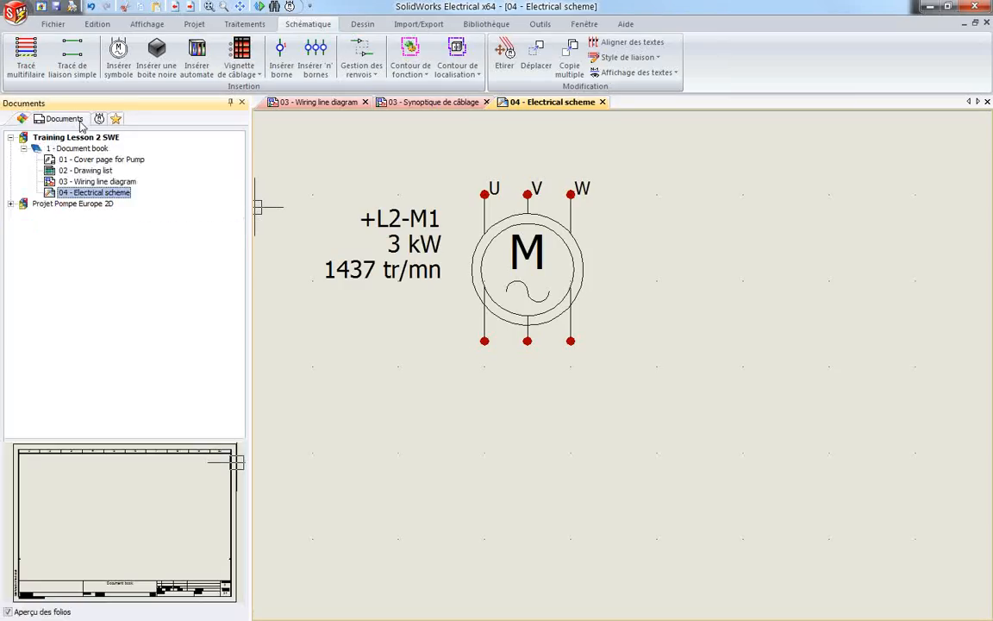
double_click(86, 181)
left_click(743, 280)
double_click(743, 281)
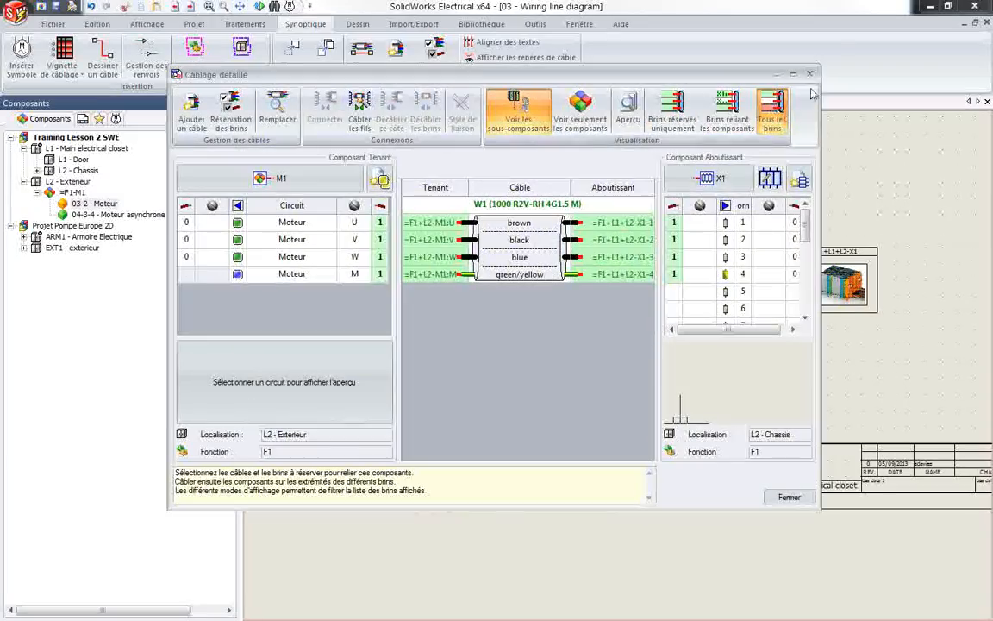
left_click(809, 74)
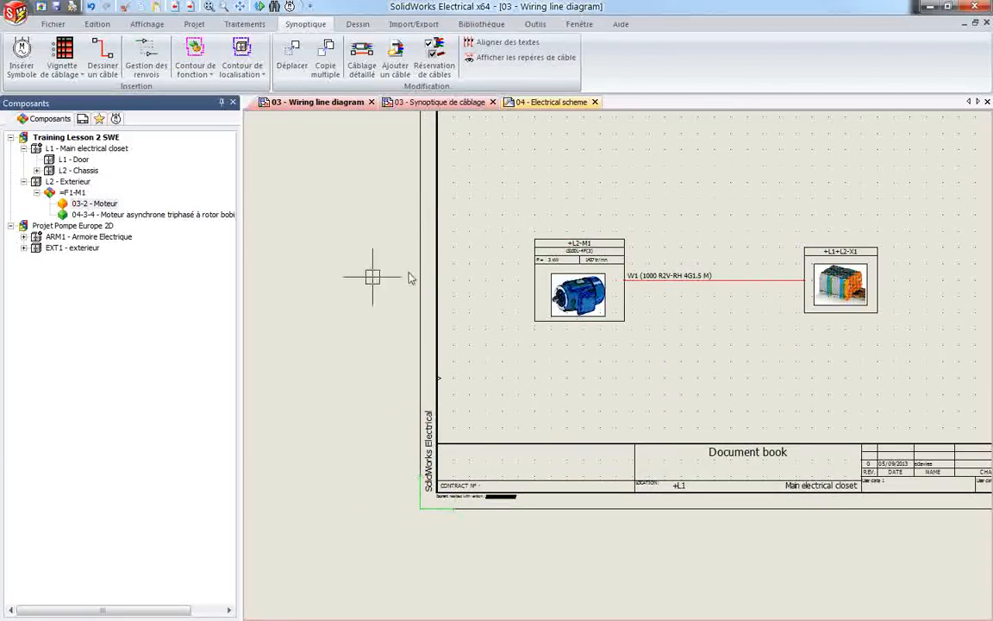
left_click(82, 119)
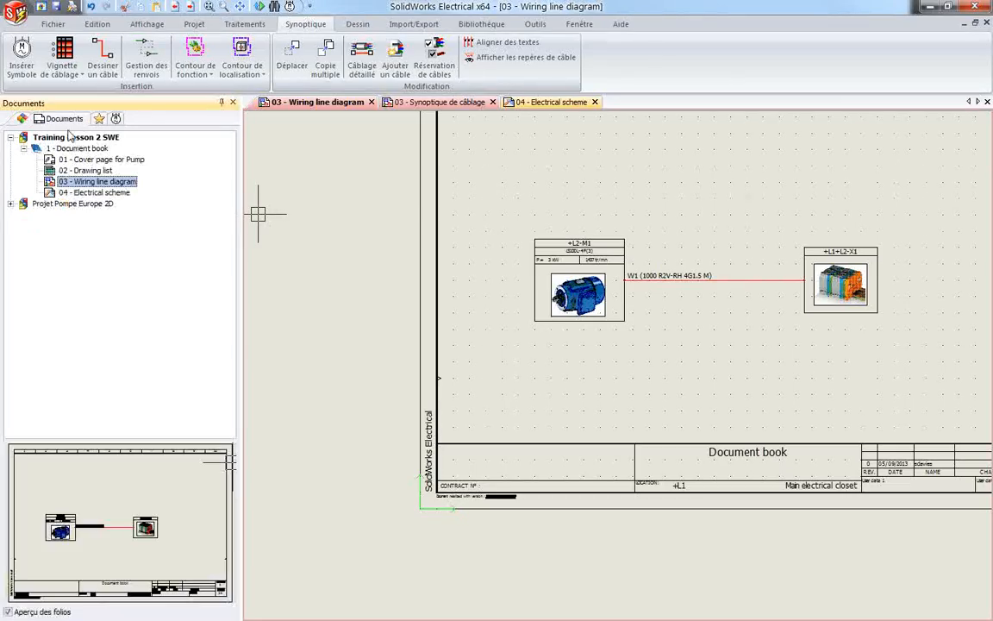
left_click(86, 194)
double_click(87, 196)
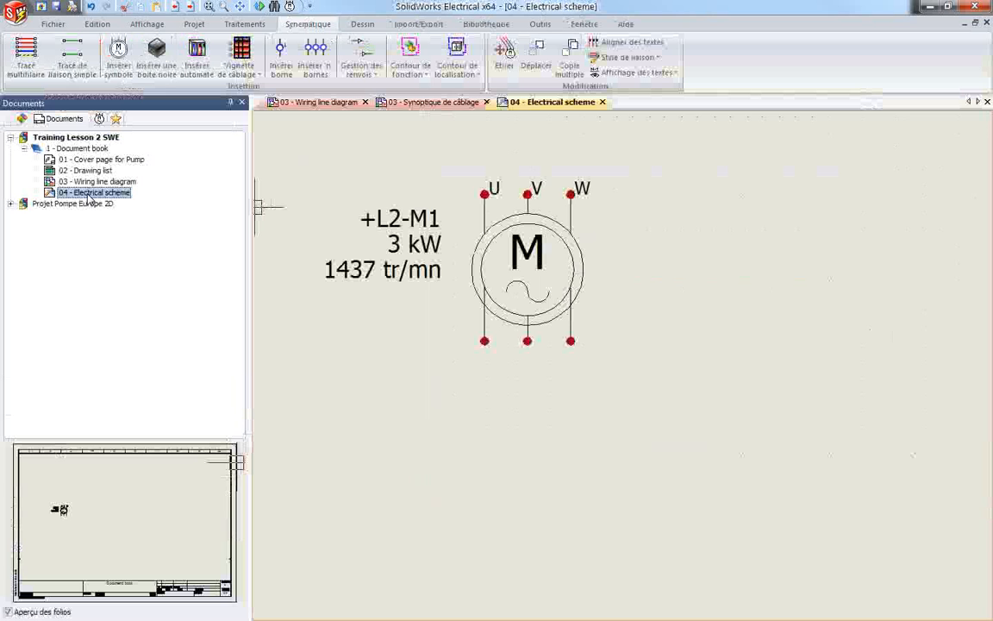
- Draw multiple wires in style N L1 L2 L3 (2) - All phase in red, spacing 5, upward from the motor's terminals and rightward
scroll(480, 374, "down", 3)
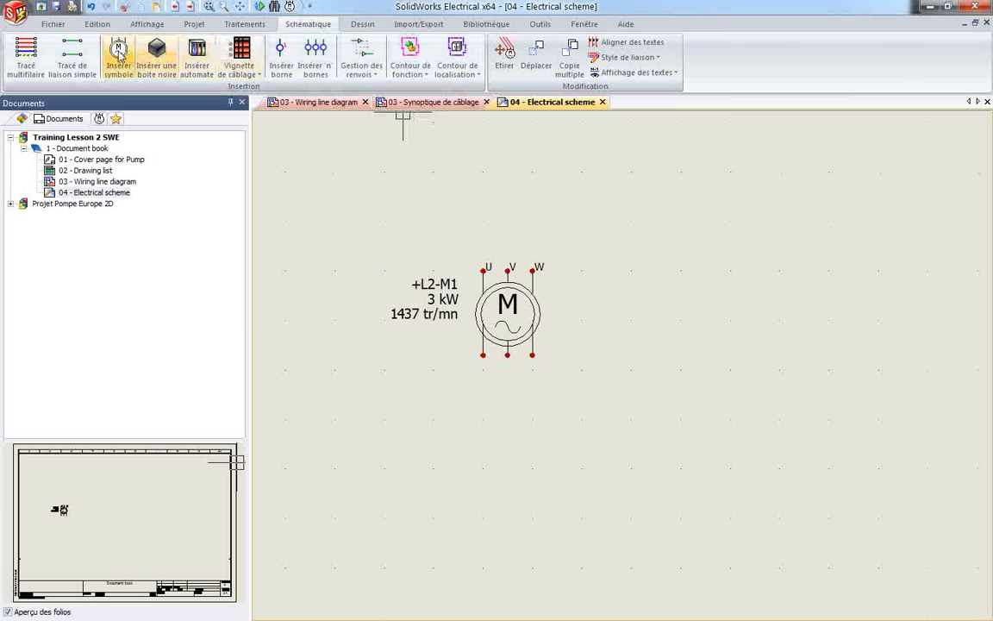
left_click(25, 53)
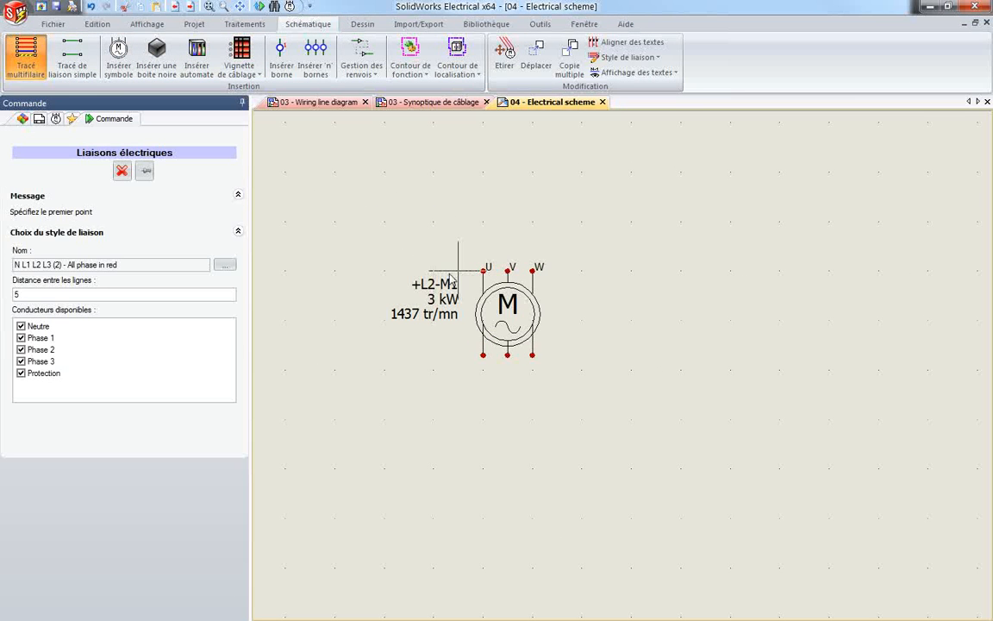
left_click(459, 263)
scroll(470, 181, "down", 2)
middle_click_drag(471, 123, 487, 244)
left_click(488, 217)
left_click(787, 245)
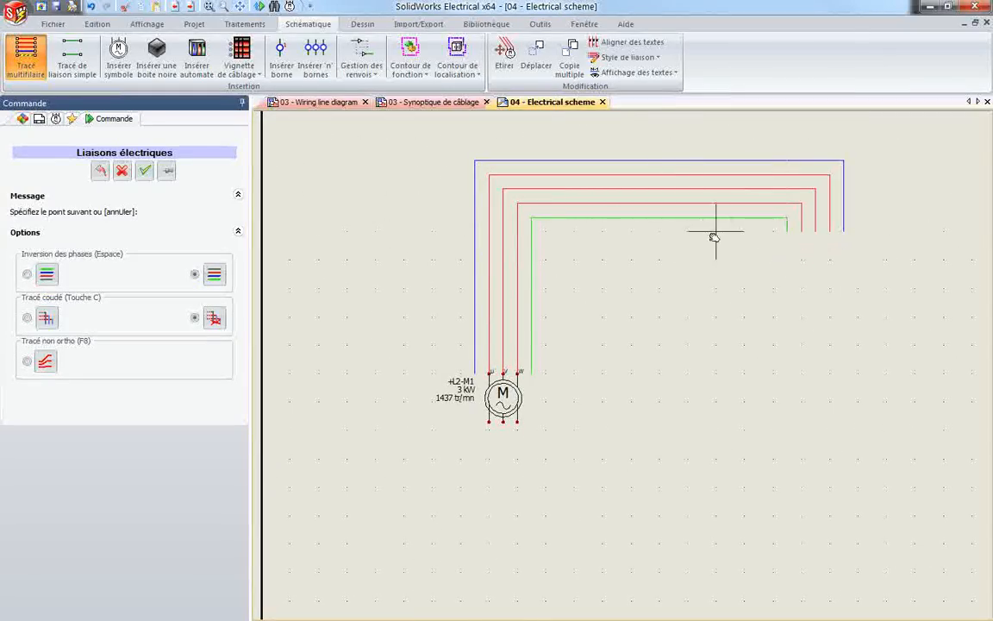
key("Escape")
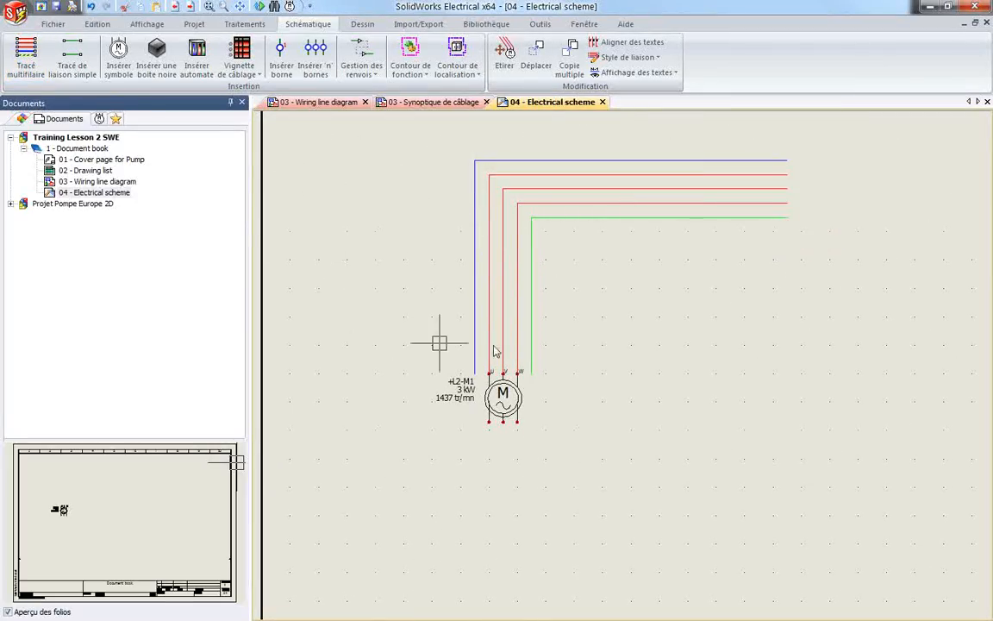
- Examine the whole electrical scheme sheet with the motor and its multiple wires
scroll(683, 343, "down", 2)
mouse_move(726, 298)
middle_mouse_down()
mouse_move(674, 271)
mouse_move(643, 301)
middle_mouse_up()
scroll(665, 339, "down", 4)
middle_click_drag(676, 357, 660, 344)
scroll(674, 348, "up", 2)
scroll(707, 390, "down", 3)
middle_click_drag(697, 375, 654, 354)
scroll(648, 345, "up", 1)
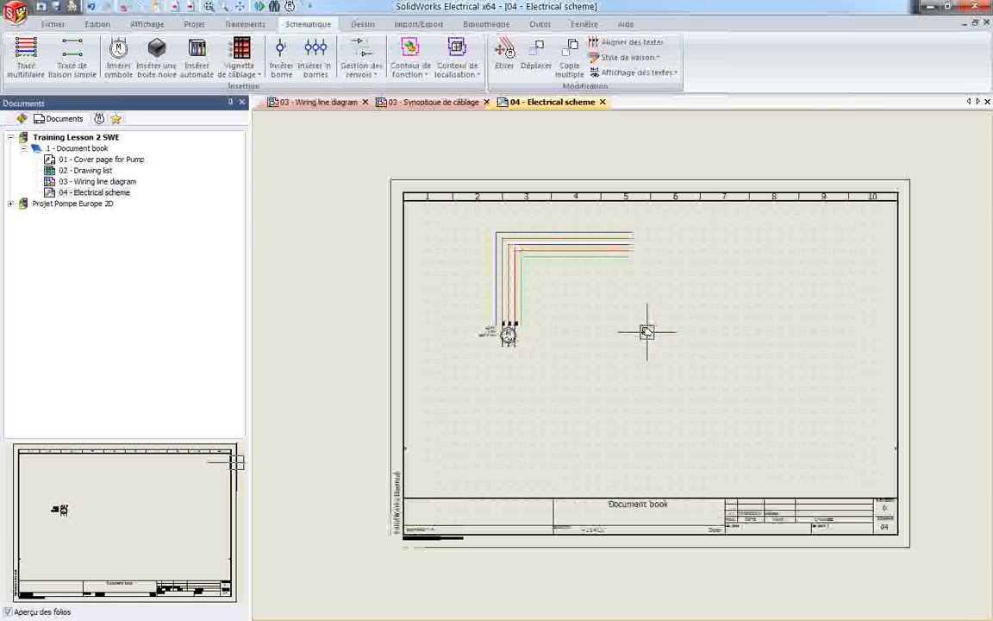
scroll(689, 340, "up", 2)
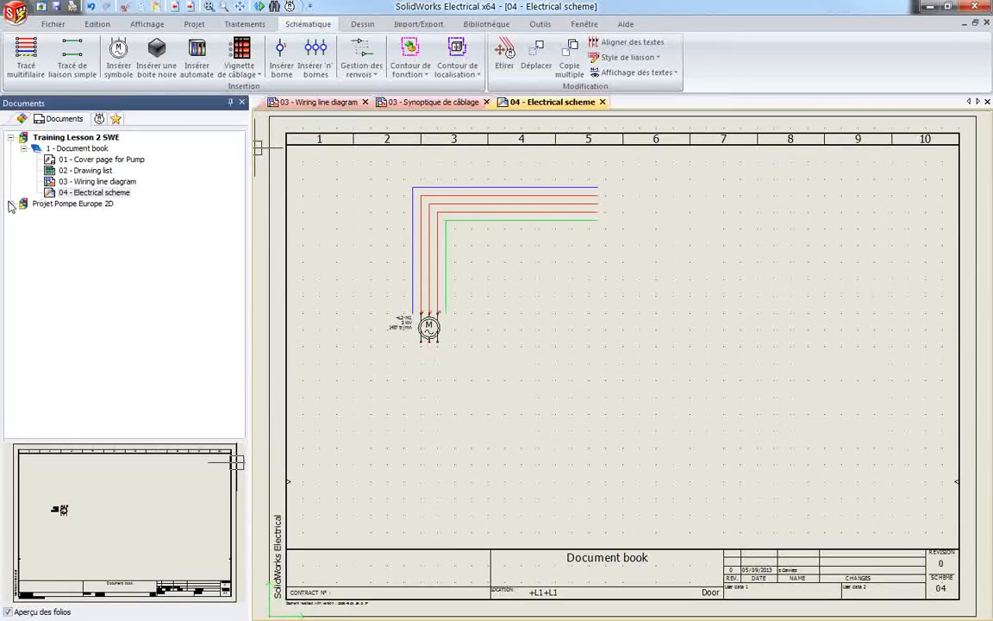
left_click(21, 118)
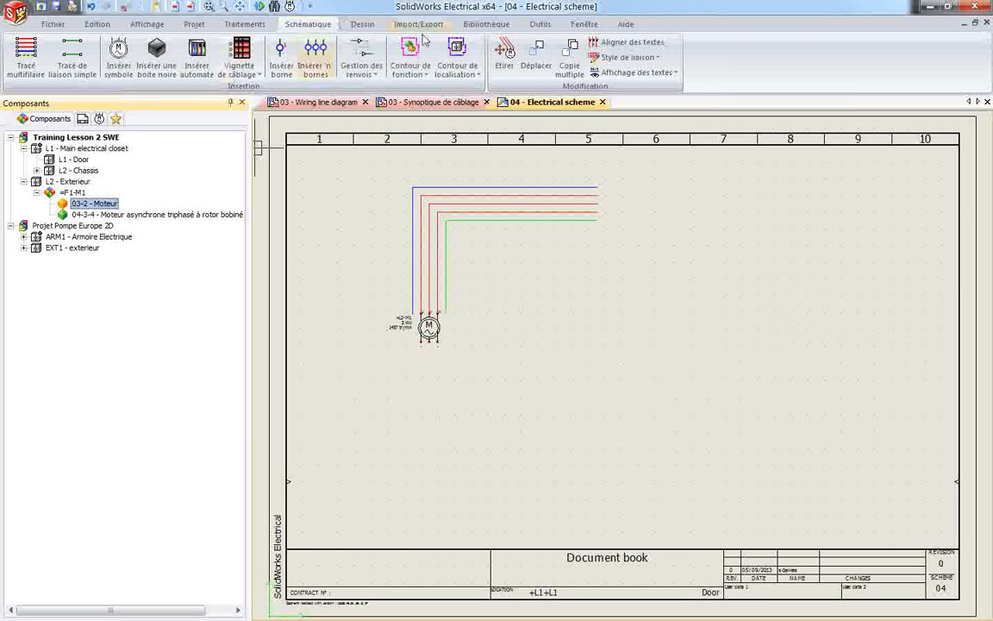
left_click(421, 25)
left_click(362, 25)
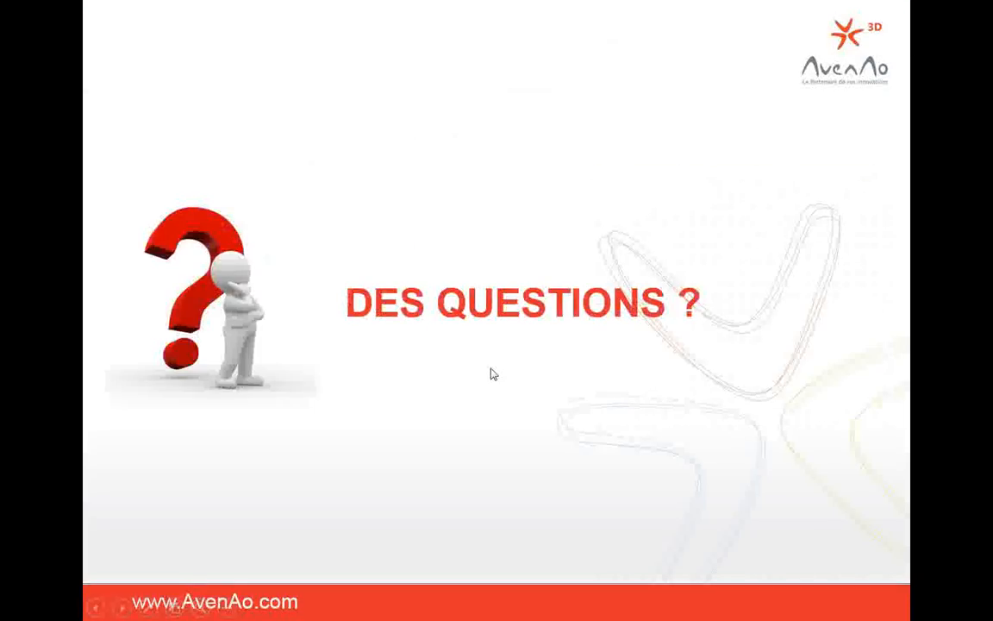
key("Right")
key("Left")
key("Right")
key("Left")
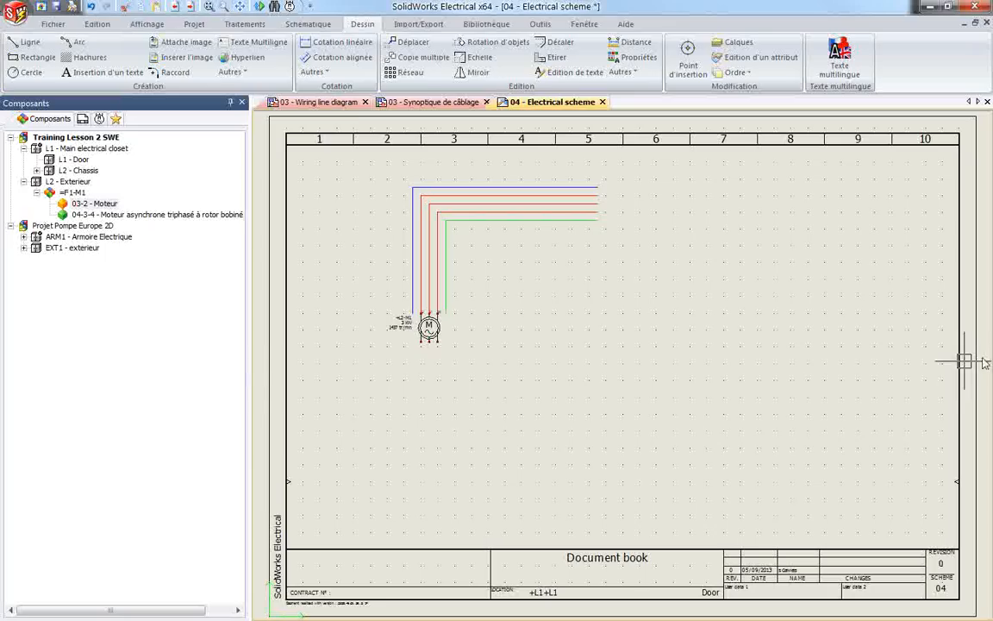
left_click(310, 26)
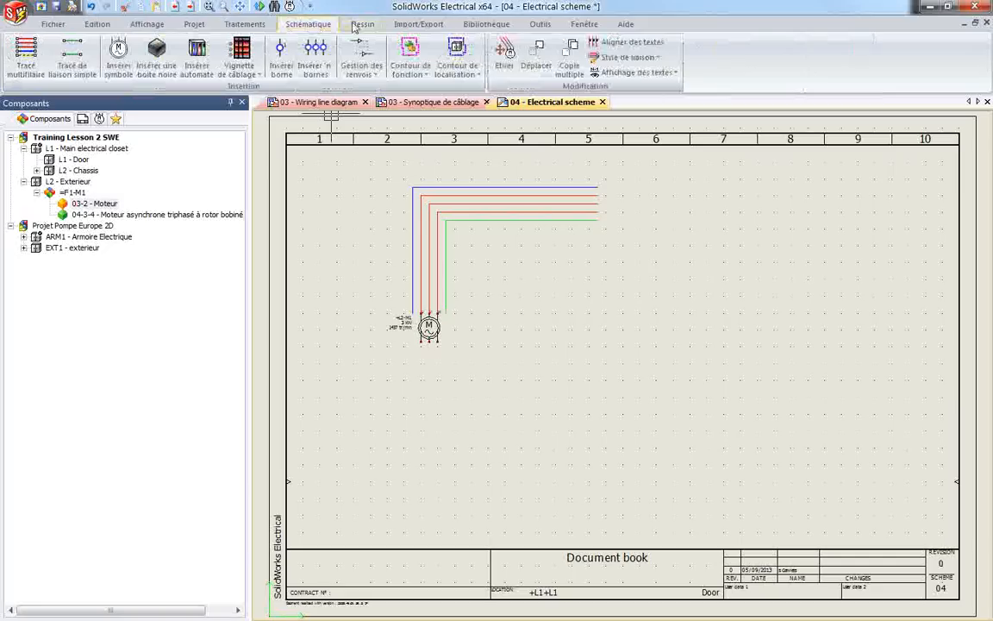
left_click(437, 25)
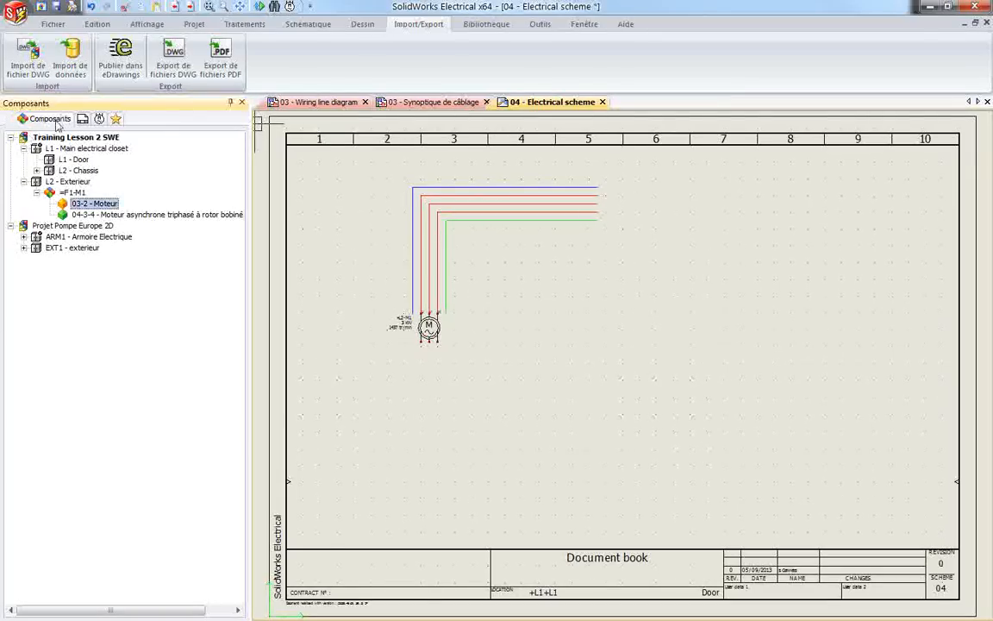
- List the documents of Projet Pompe Europe 2D and close the Training Lesson 2 SWE project
left_click(80, 120)
left_click(11, 205)
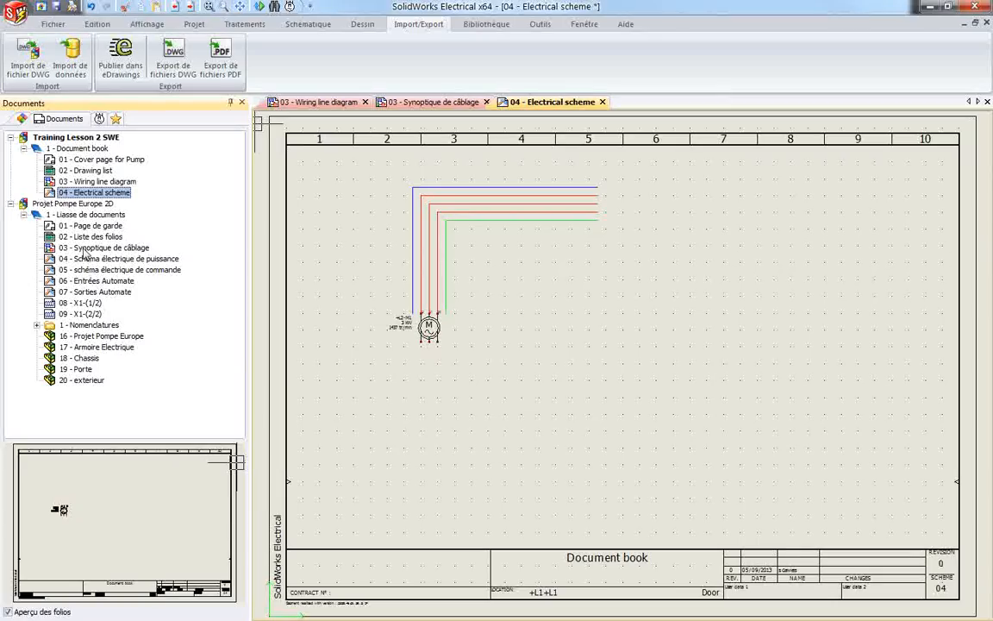
double_click(73, 204)
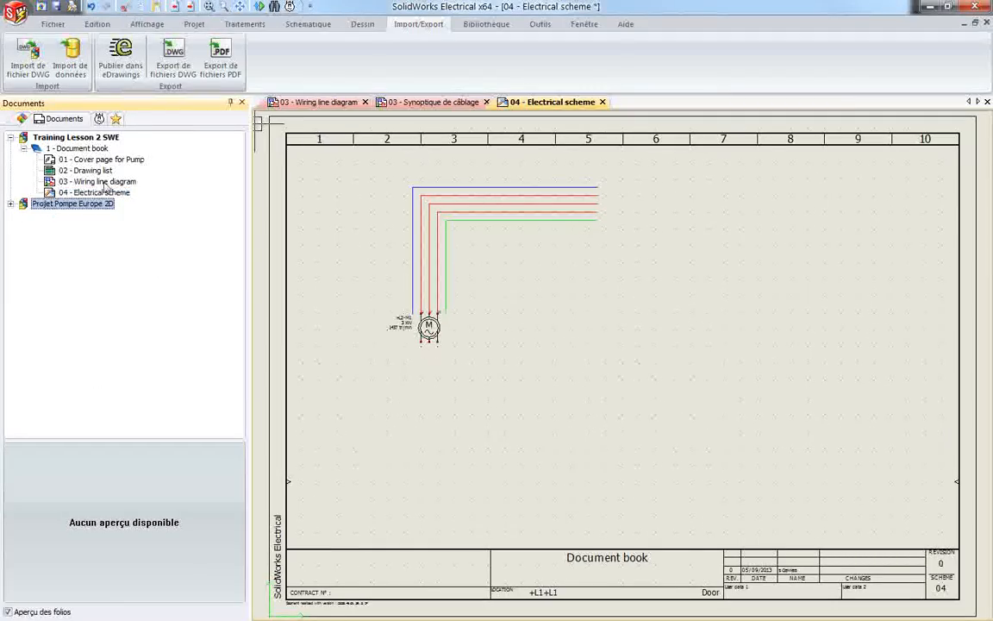
double_click(57, 205)
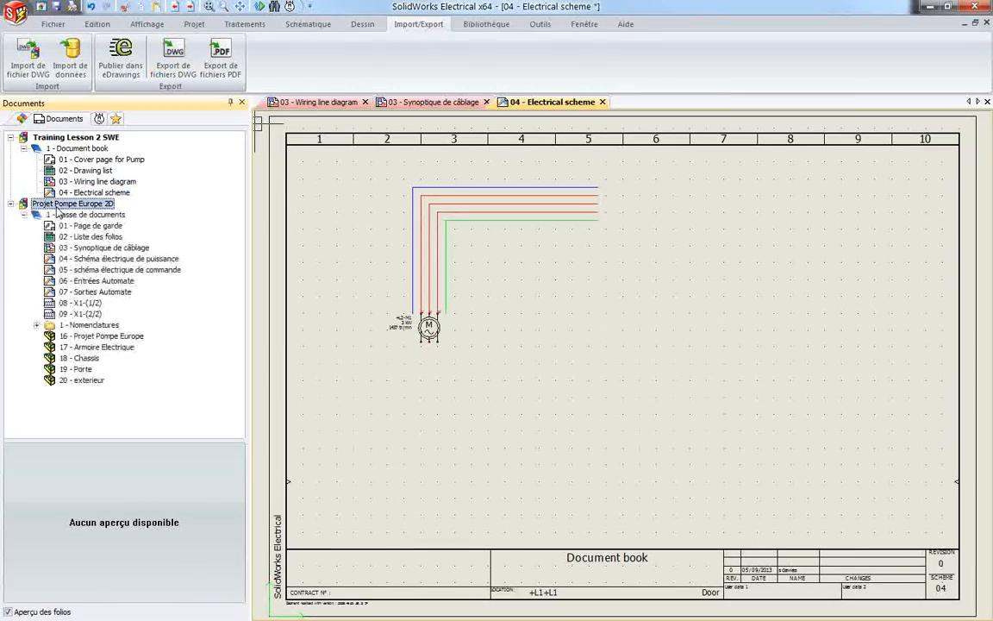
right_click(67, 136)
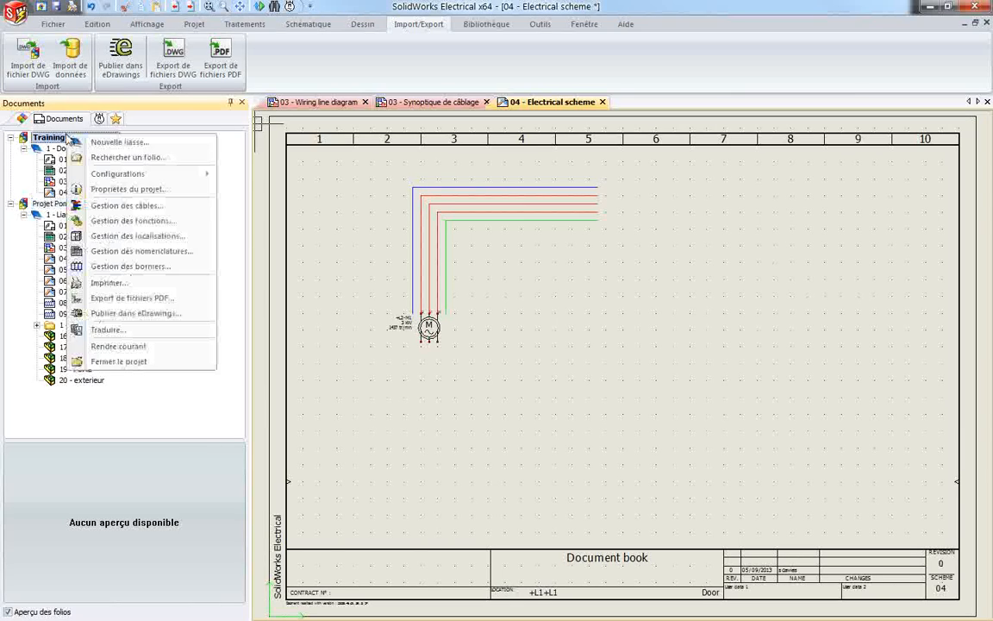
left_click(106, 363)
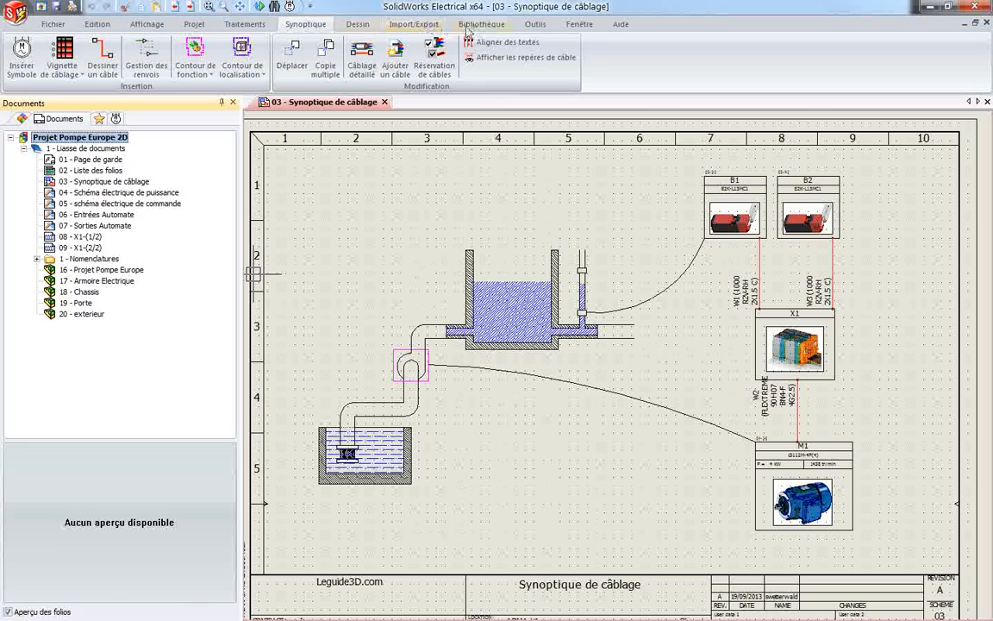
- Export all folios of Projet Pompe Europe 2D in A4 format to a PDF file named "export pfd" on the desktop
left_click(431, 24)
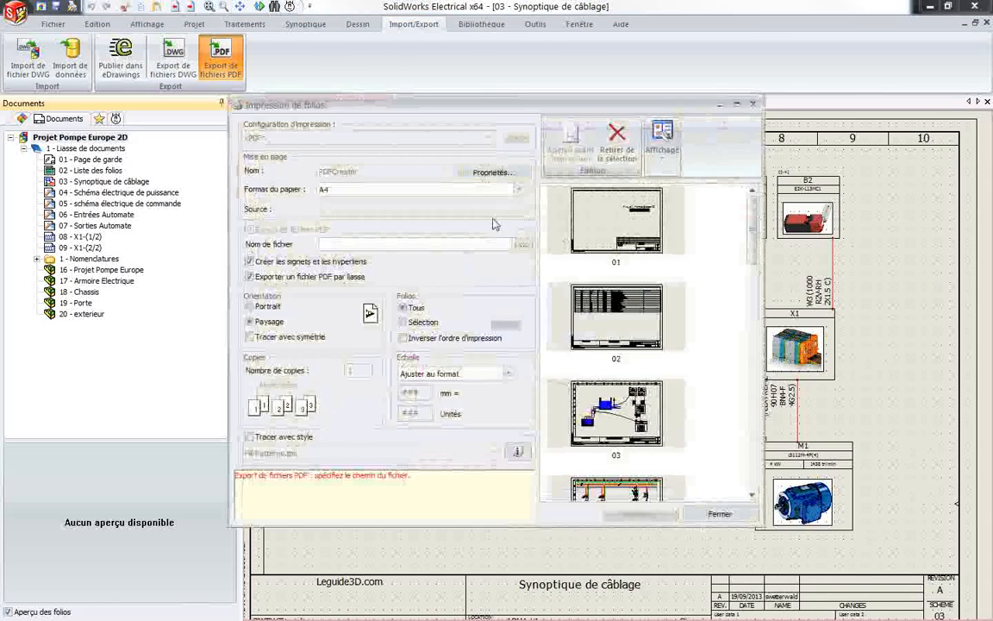
left_click_drag(750, 219, 739, 187)
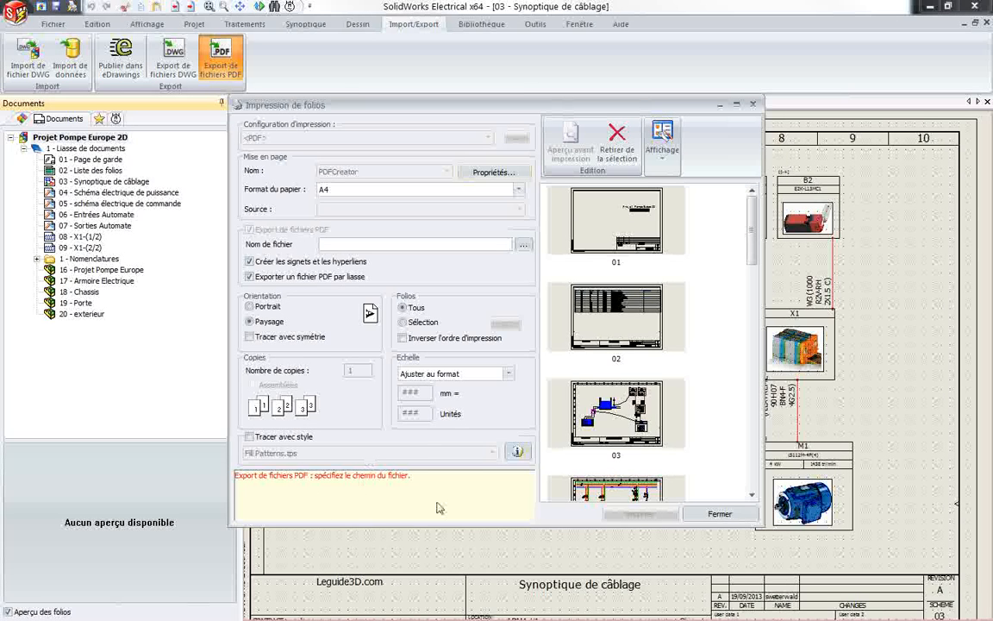
left_click(500, 244)
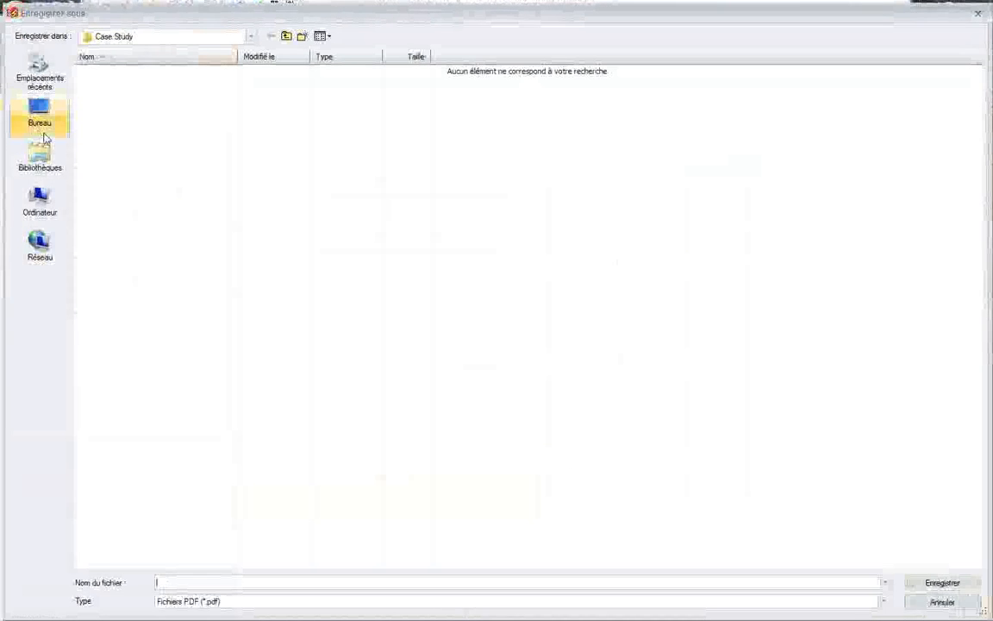
left_click(37, 107)
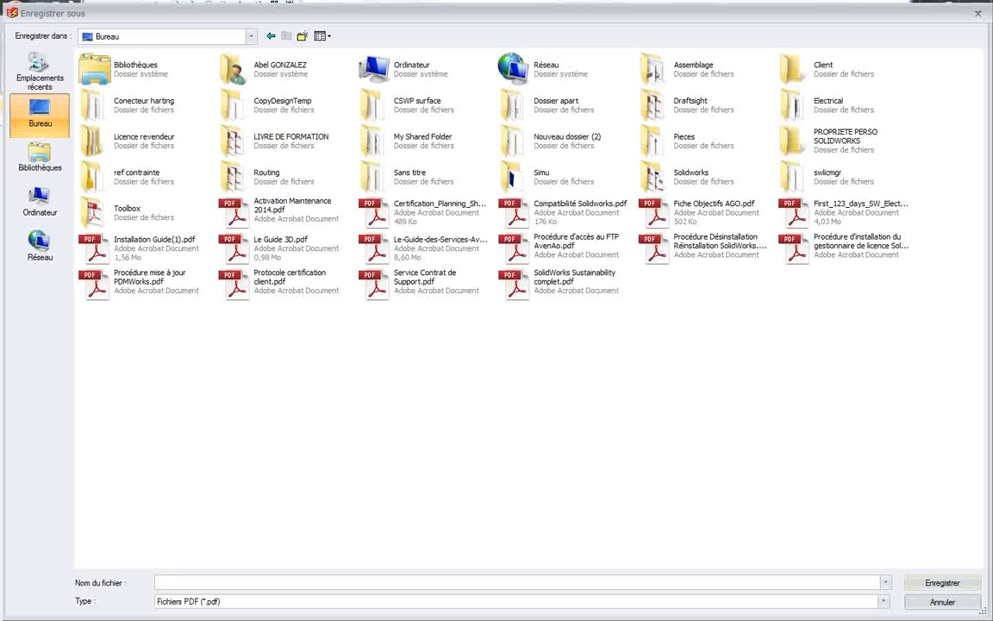
type("e")
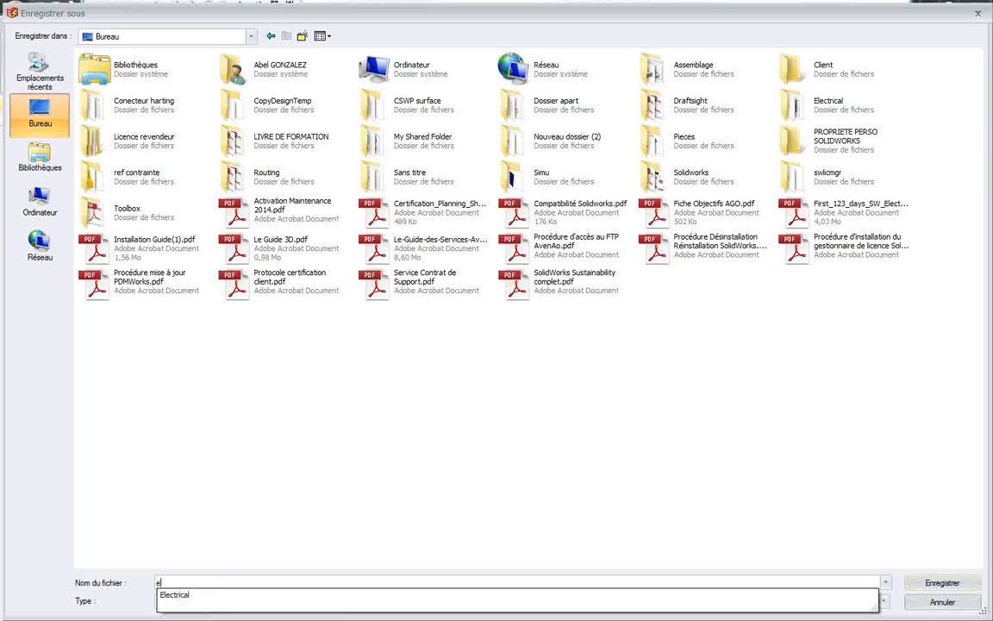
type("xport pfd")
key("Return")
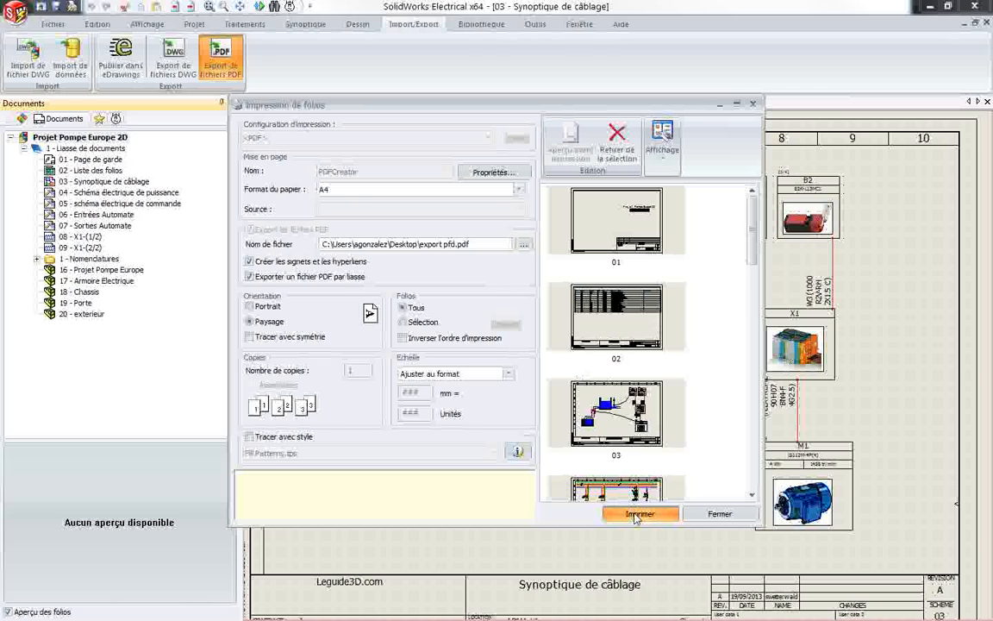
left_click(638, 514)
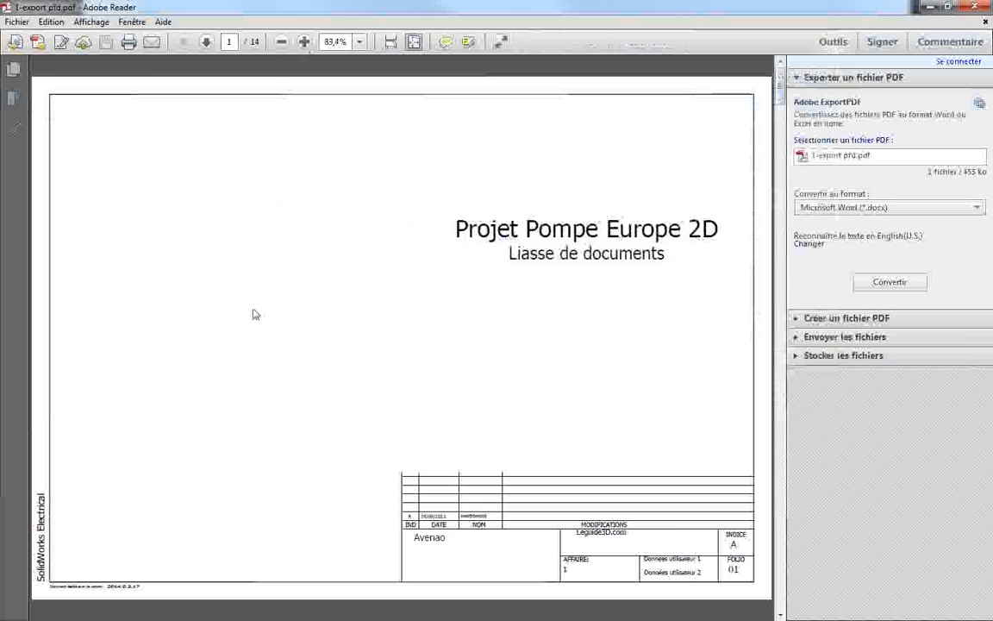
- In Adobe Reader, page through the exported PDF to Entrées Automate and follow the outgoing 0 V line's cross-reference
scroll(320, 271, "down", 1)
scroll(320, 276, "down", 1)
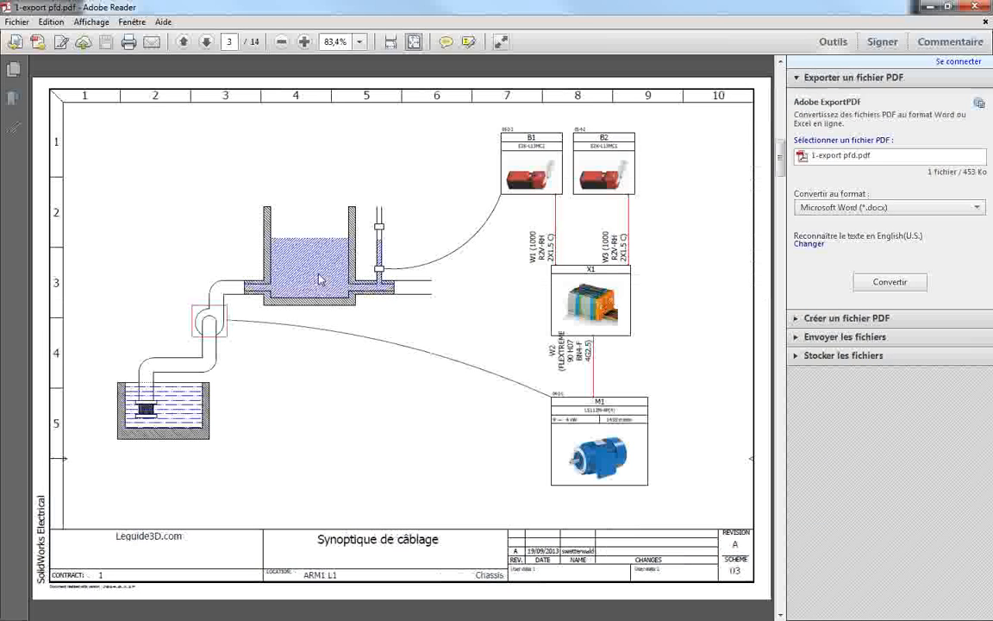
scroll(320, 277, "down", 2)
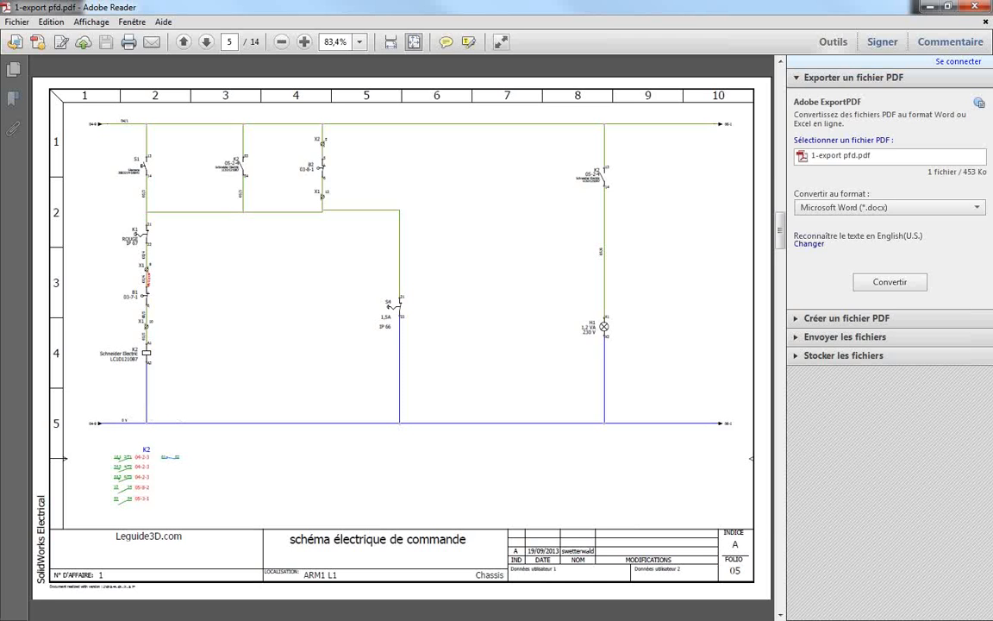
scroll(340, 342, "down", 2)
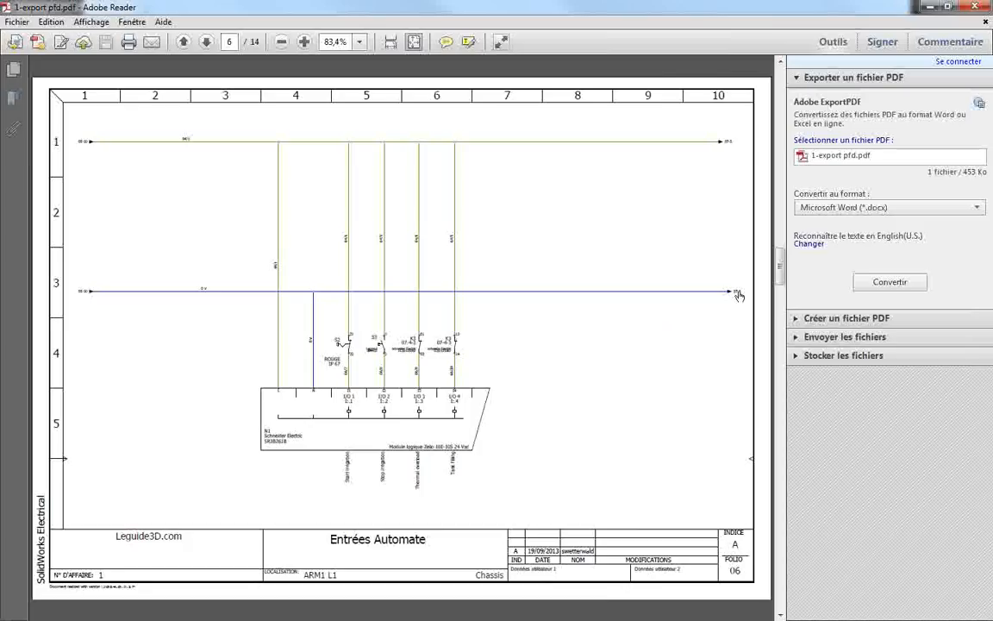
left_click(739, 295)
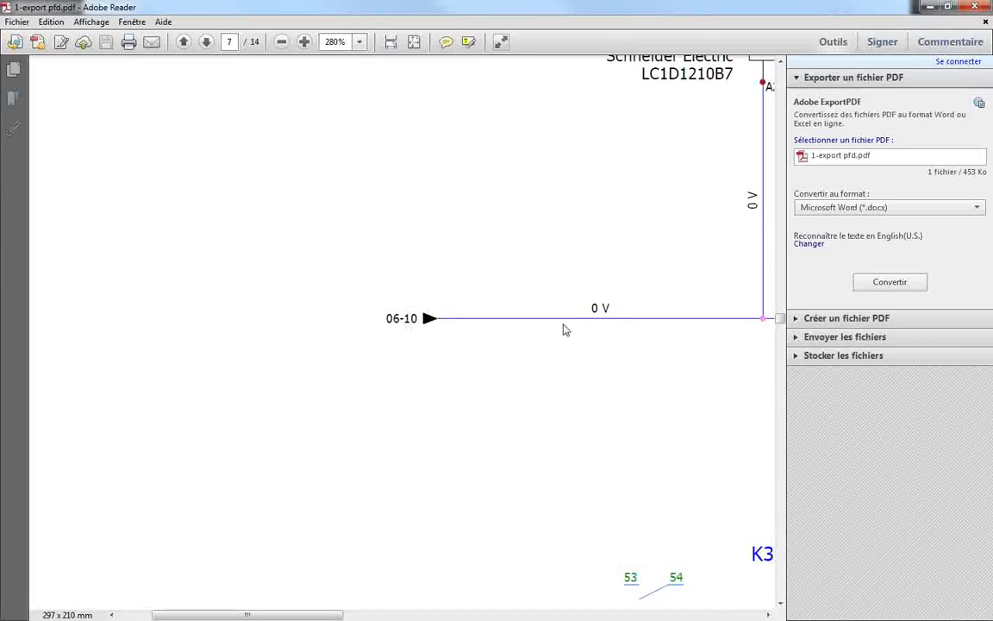
- Examine the Sorties Automate sheet at 125% zoom and go back to the schéma électrique de commande
scroll(556, 284, "up", 4)
scroll(547, 284, "down", 4)
left_click(281, 43)
left_click(281, 44)
left_click(281, 43)
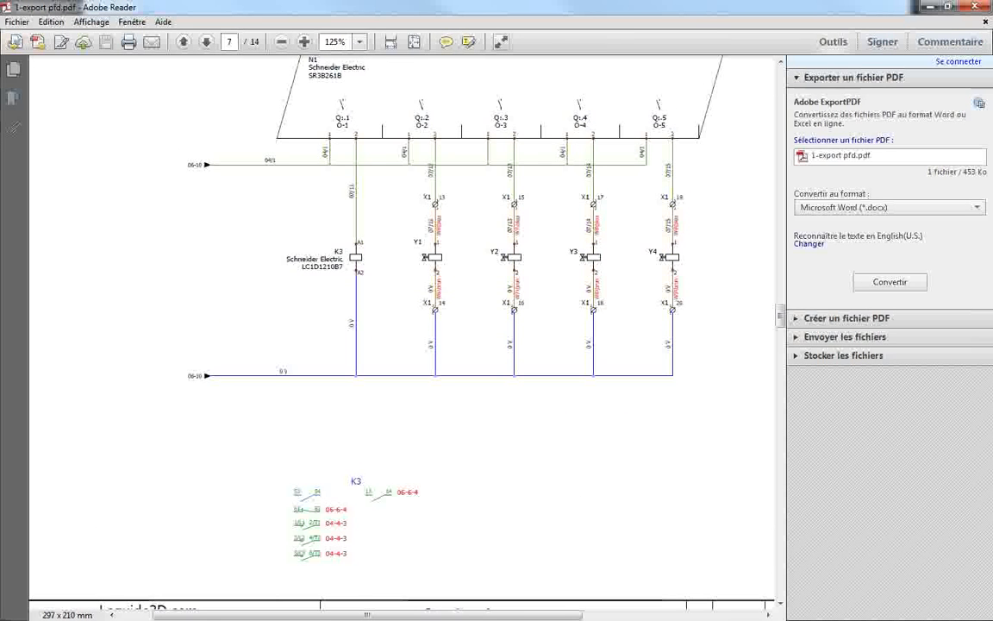
scroll(560, 237, "up", 2)
scroll(647, 224, "up", 10)
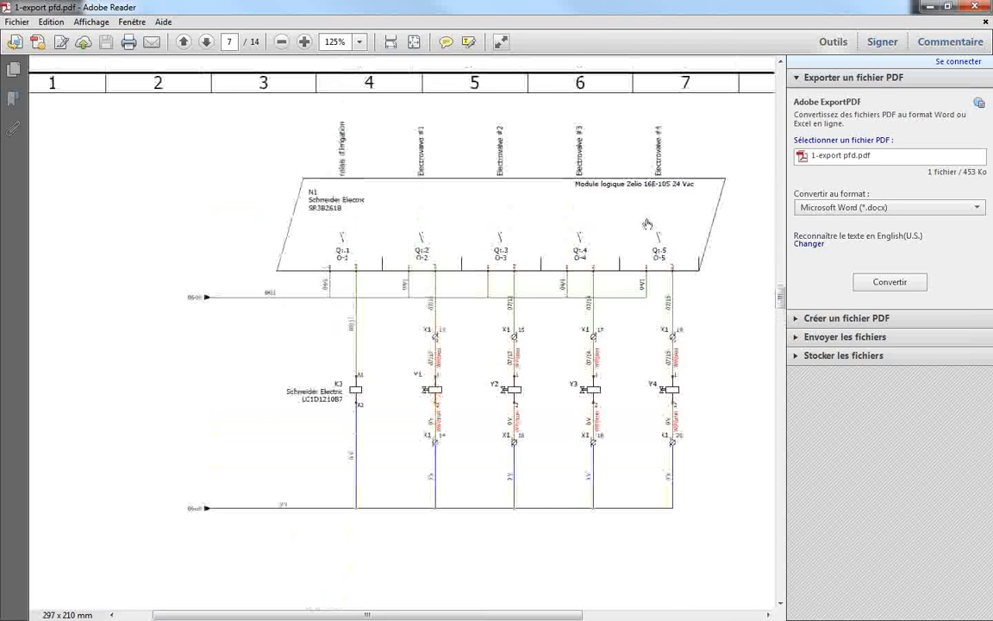
scroll(583, 243, "down", 9)
scroll(315, 97, "up", 20)
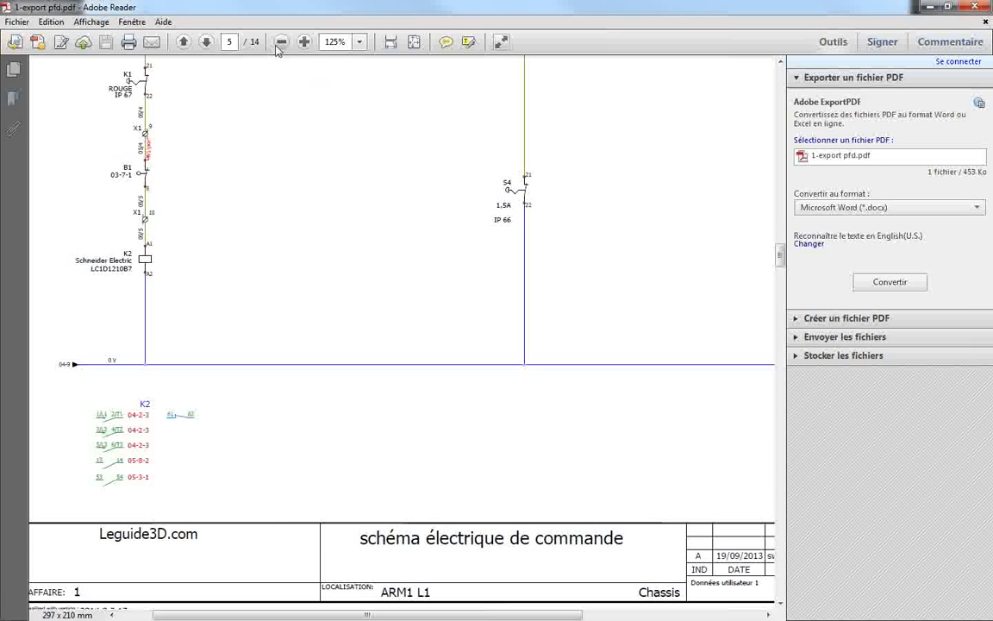
- Page through the full sheets of the PDF, including the cable, wire and material lists, and return to Sorties Automate
scroll(316, 96, "down", 2, "ctrl")
scroll(375, 335, "down", 10)
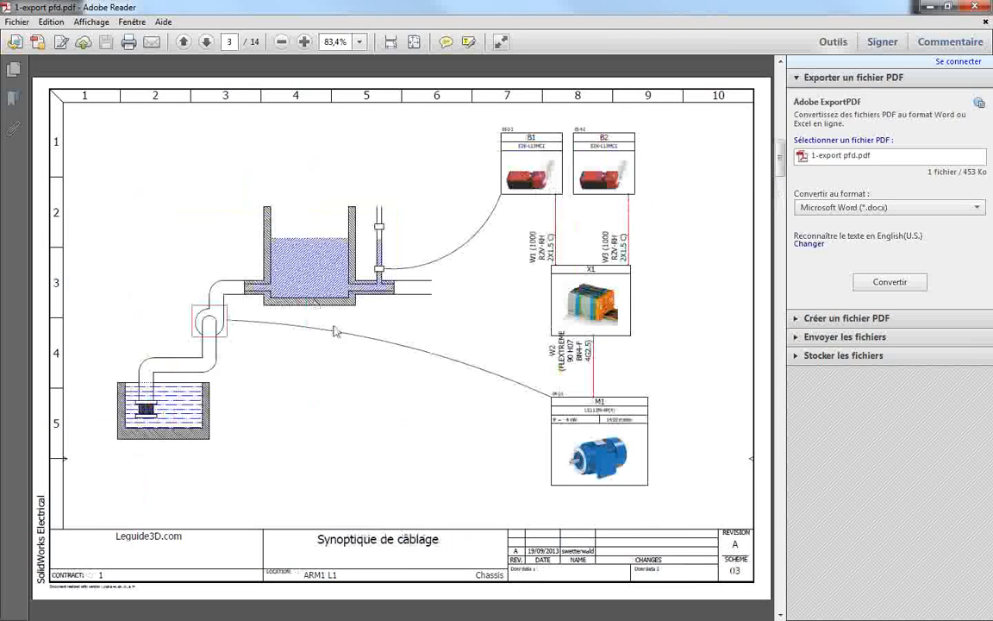
scroll(375, 335, "down", 4)
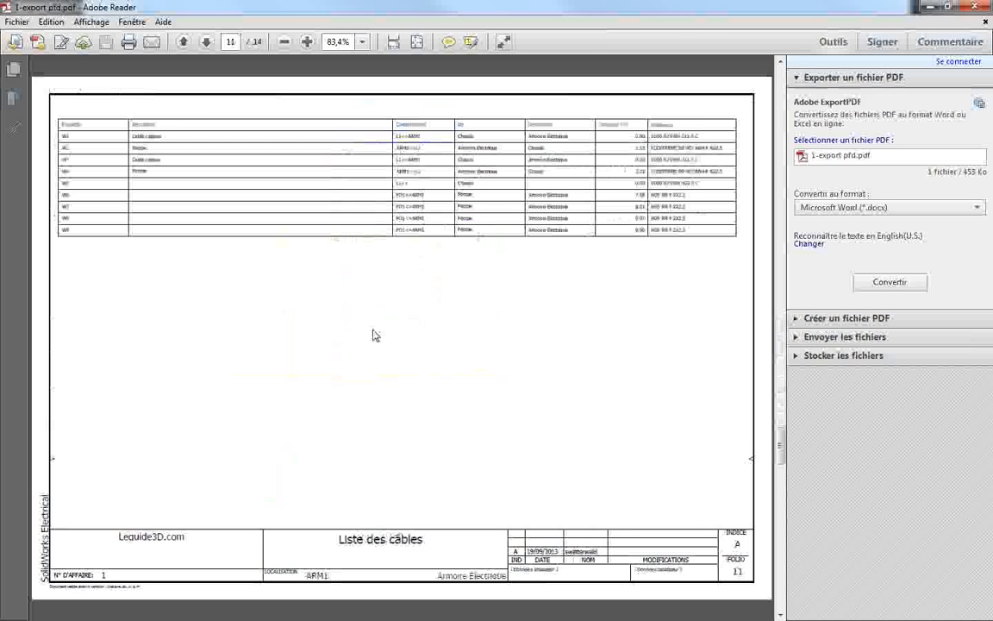
scroll(374, 335, "down", 6)
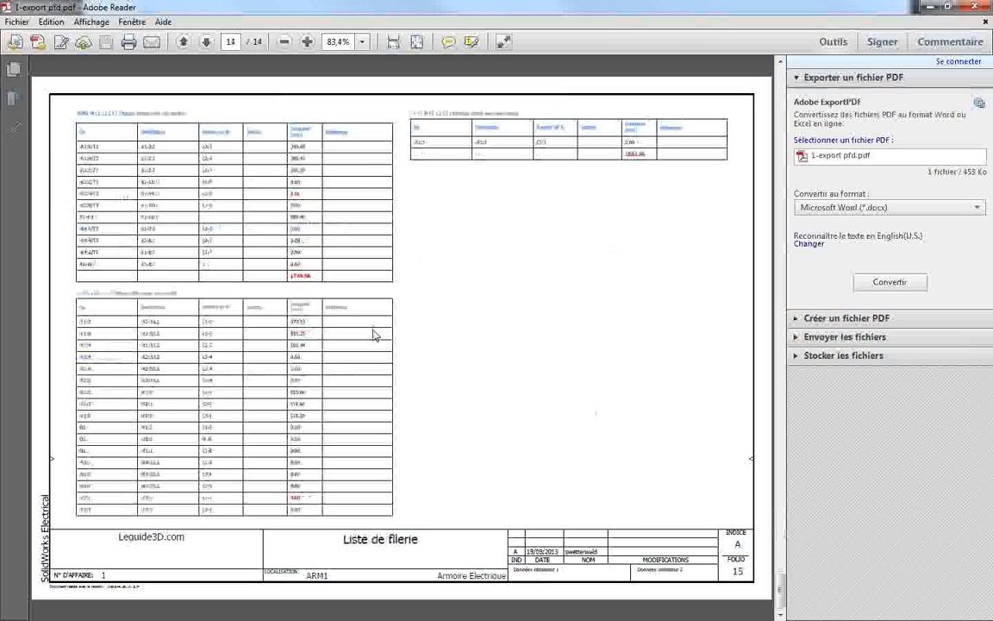
scroll(457, 324, "up", 2)
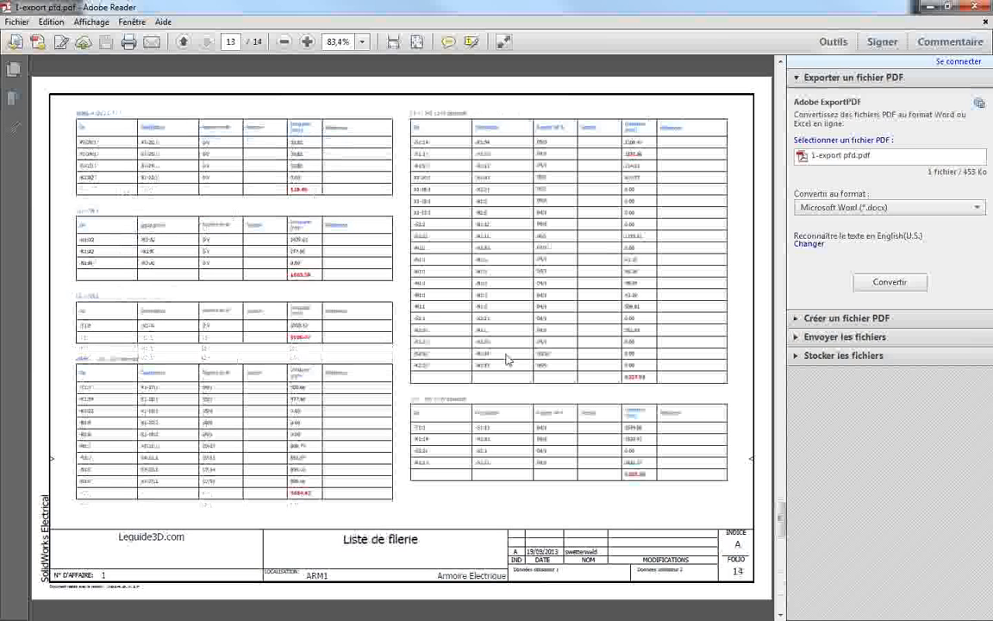
scroll(317, 279, "up", 2)
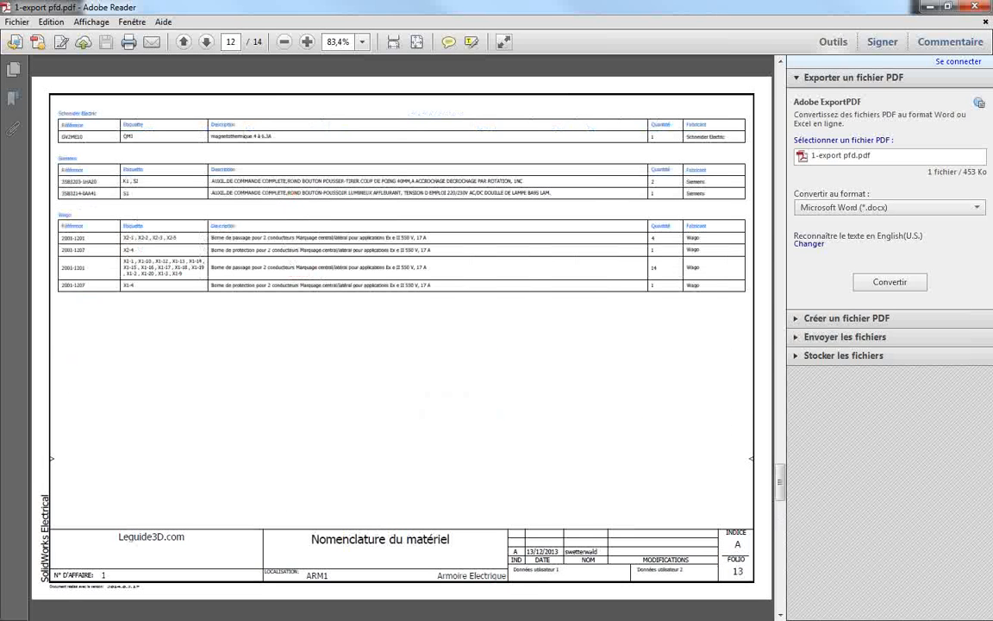
scroll(181, 272, "up", 10)
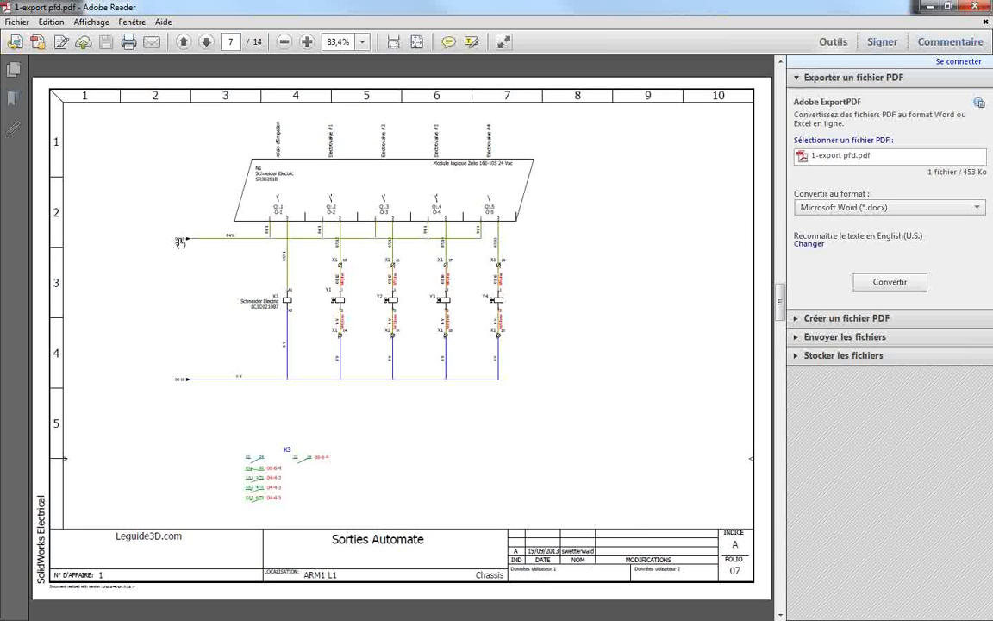
- Follow the cross-reference of the 04/1 wire on Sorties Automate back to its origin sheet and view that sheet in full
left_click(180, 242)
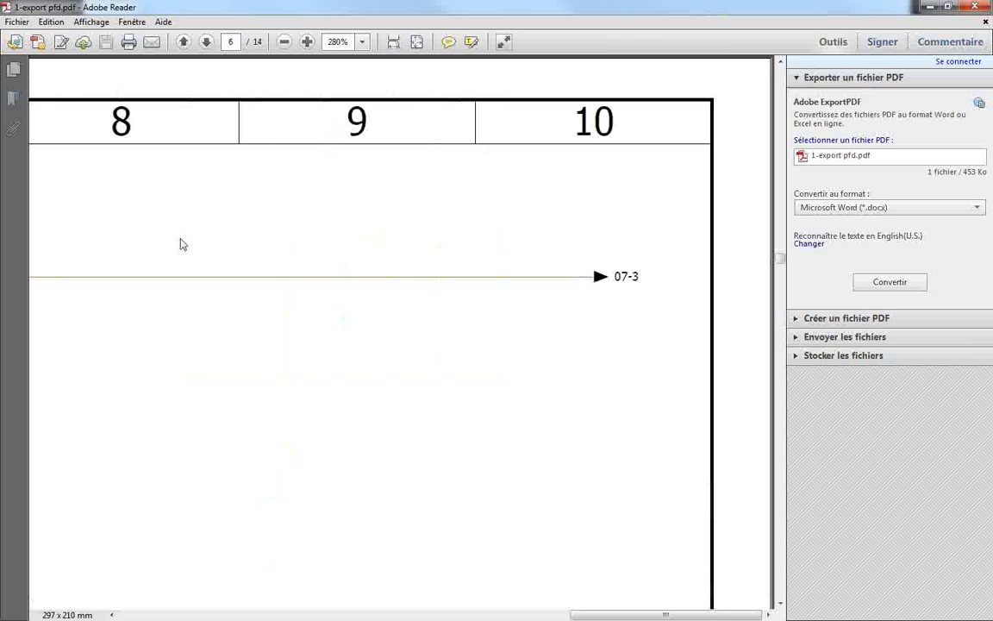
left_click(286, 43)
left_click(285, 42)
left_click(286, 42)
left_click(285, 42)
left_click(286, 43)
- Follow the cross-reference below transformer T1 on the Schéma électrique de puissance to the control schematic
scroll(361, 328, "up", 6)
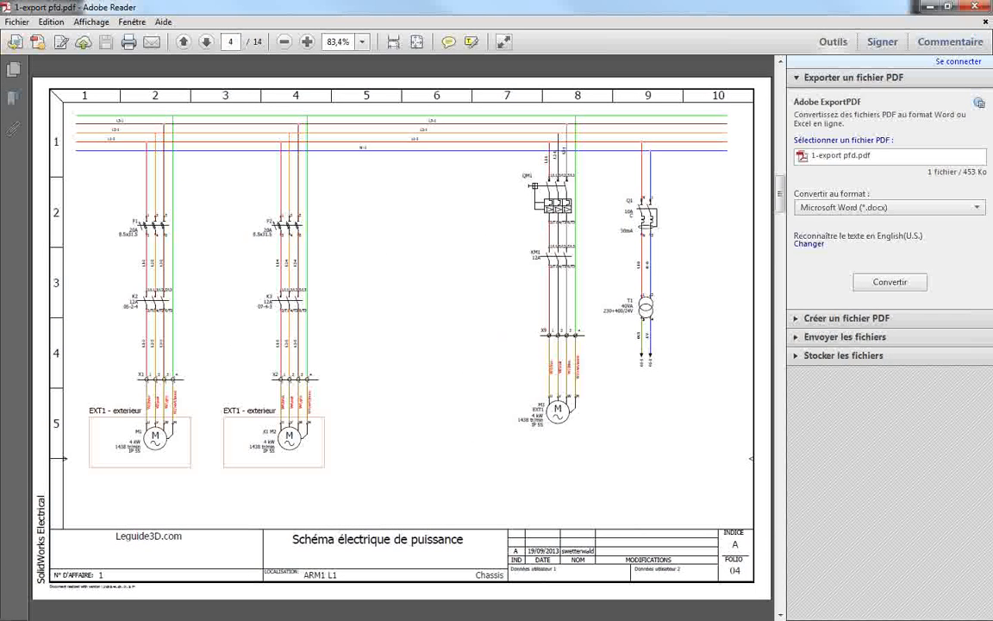
left_click(642, 368)
left_click(284, 42)
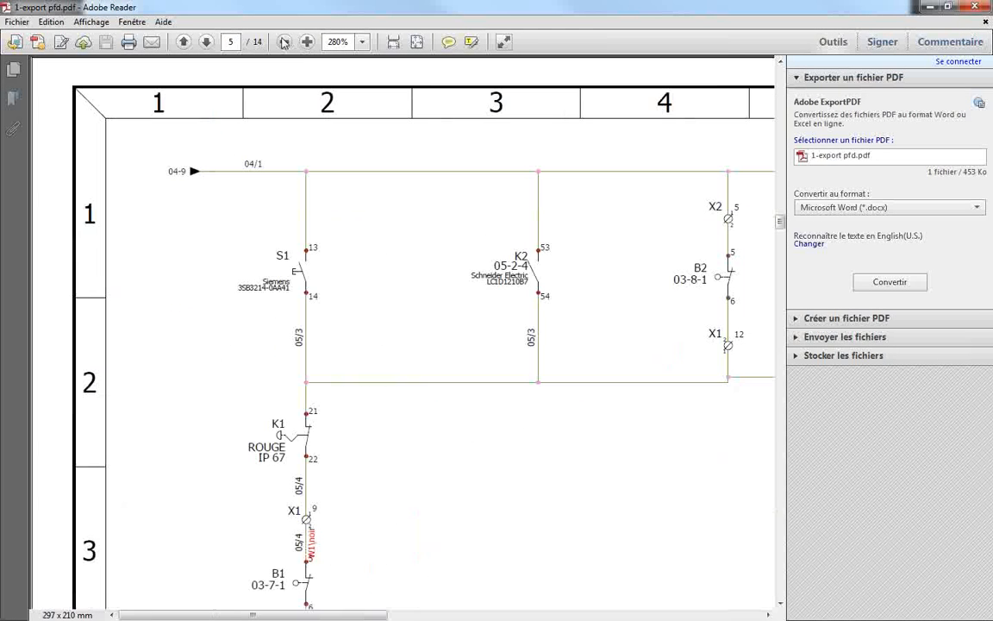
- Go back to the Synoptique de câblage on page 3 of the PDF and view the whole sheet
left_click(183, 42)
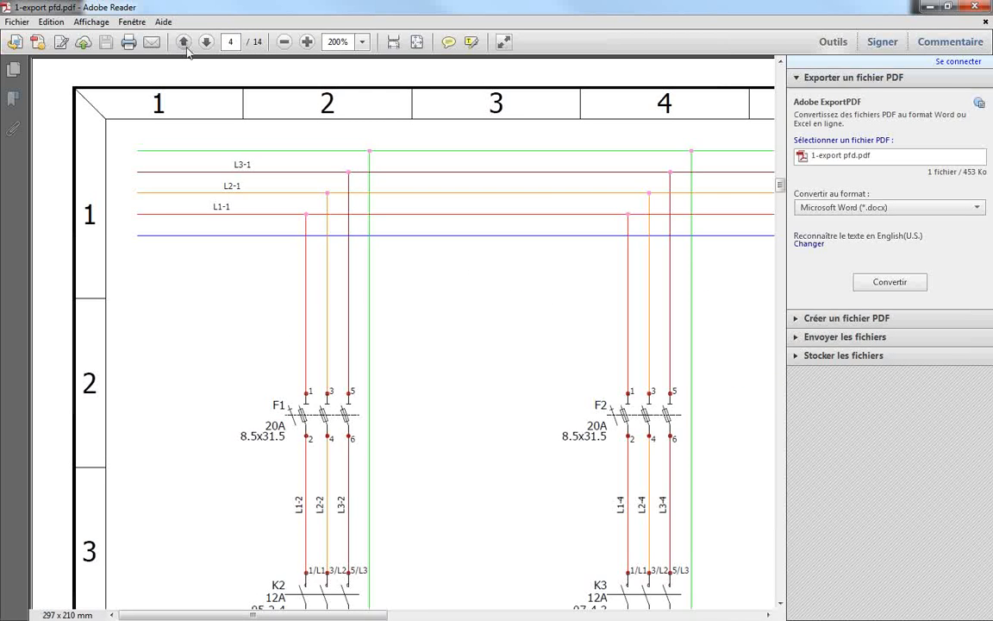
left_click(182, 41)
scroll(351, 186, "down", 1)
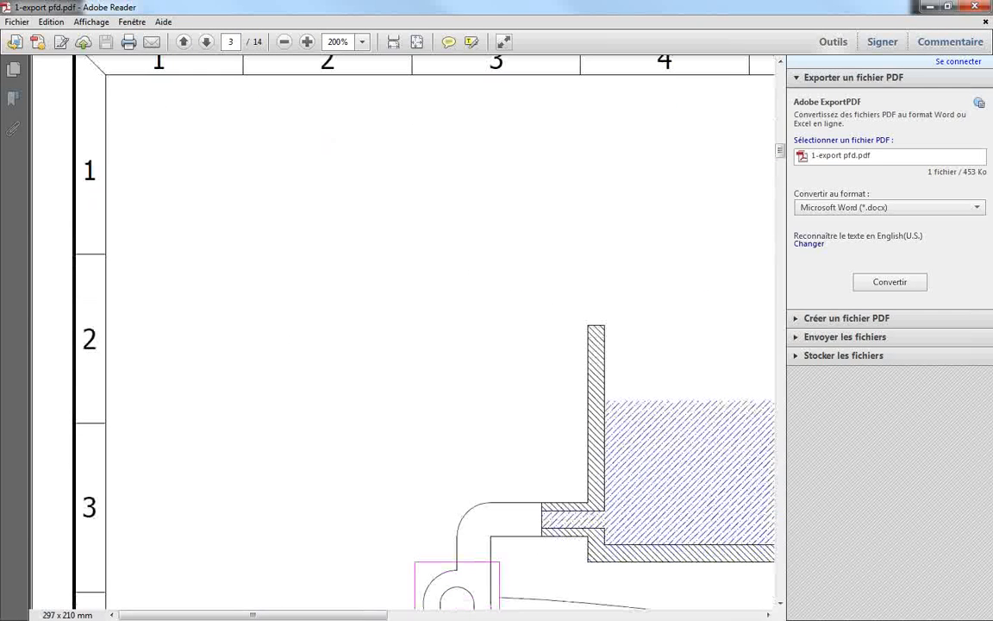
left_click(284, 43)
left_click(284, 42)
left_click(283, 45)
left_click(284, 46)
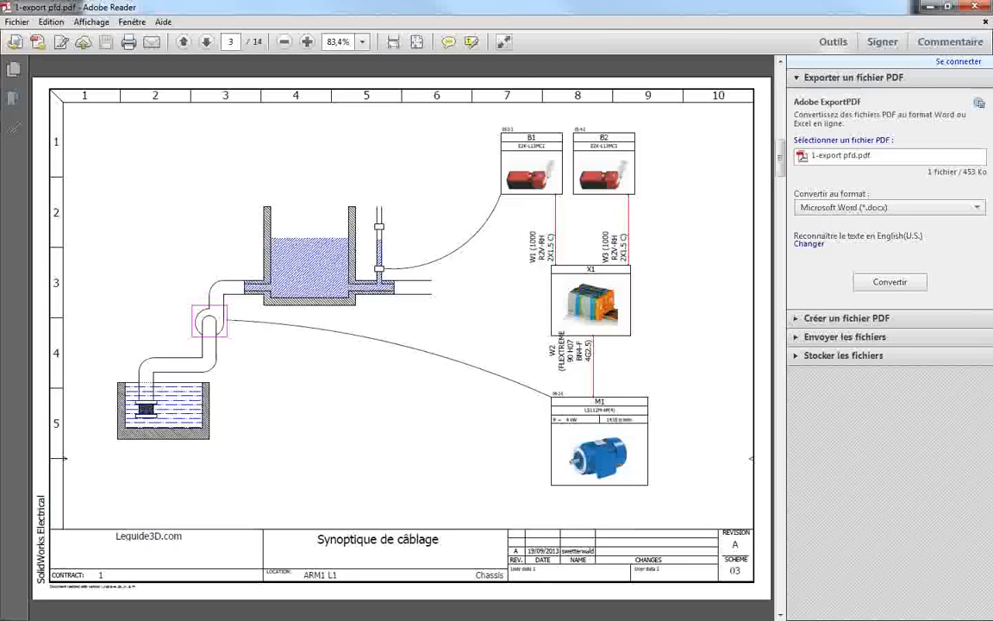
- Follow the blue 0 V wire's cross-reference below transformer T1 to the full schéma électrique de commande sheet, and close the PDF
scroll(595, 333, "down", 1)
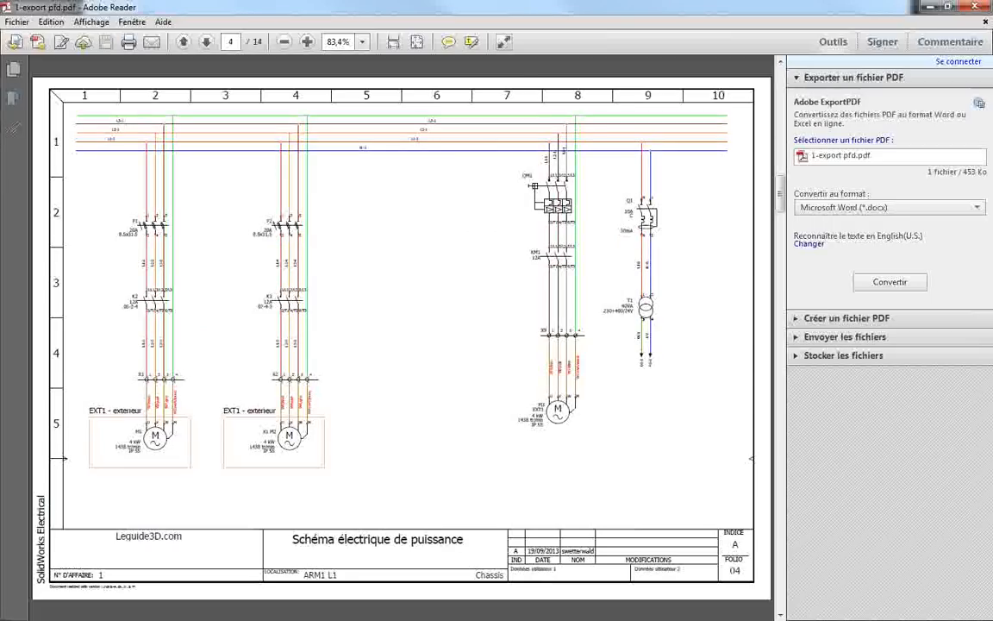
left_click(650, 368)
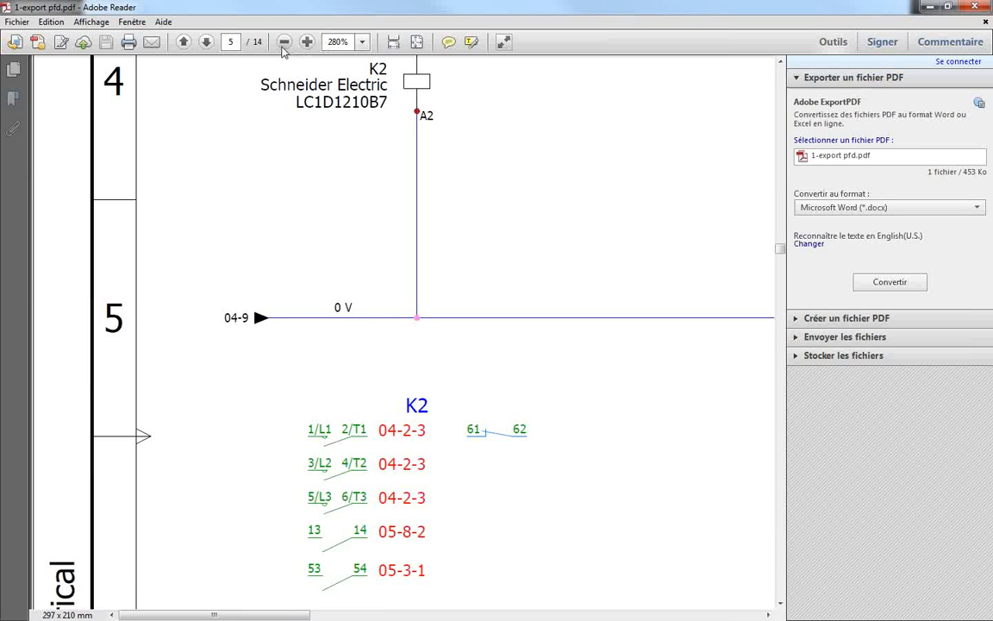
left_click(283, 41)
left_click(283, 41)
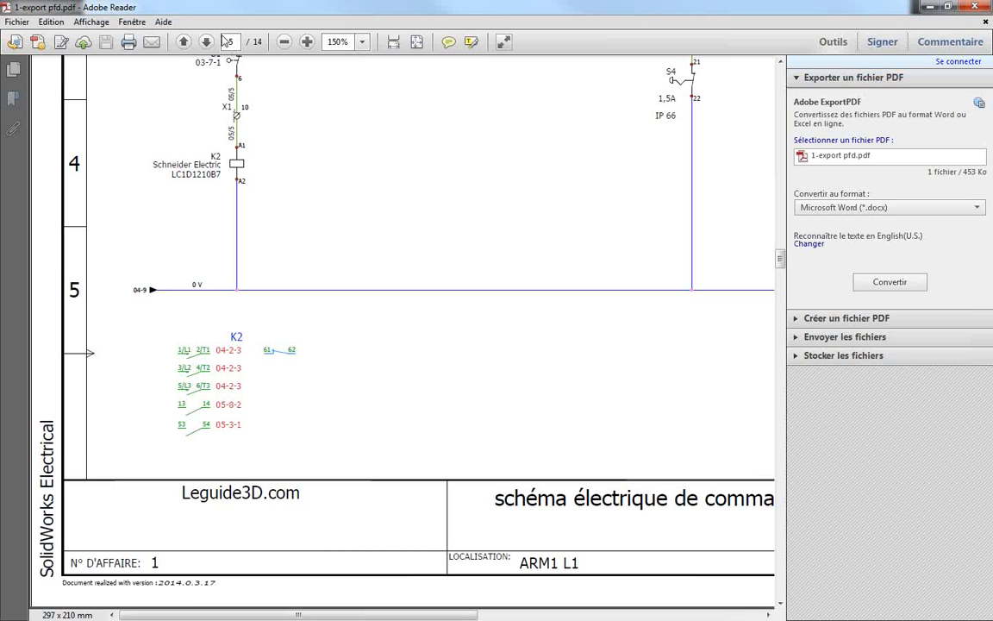
left_click(283, 42)
left_click(283, 43)
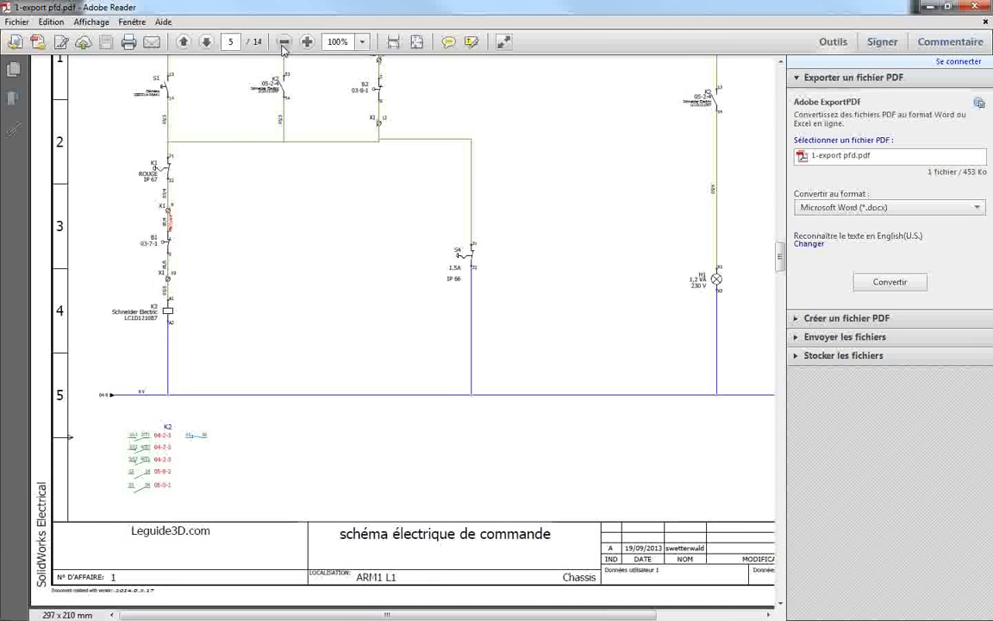
left_click(284, 42)
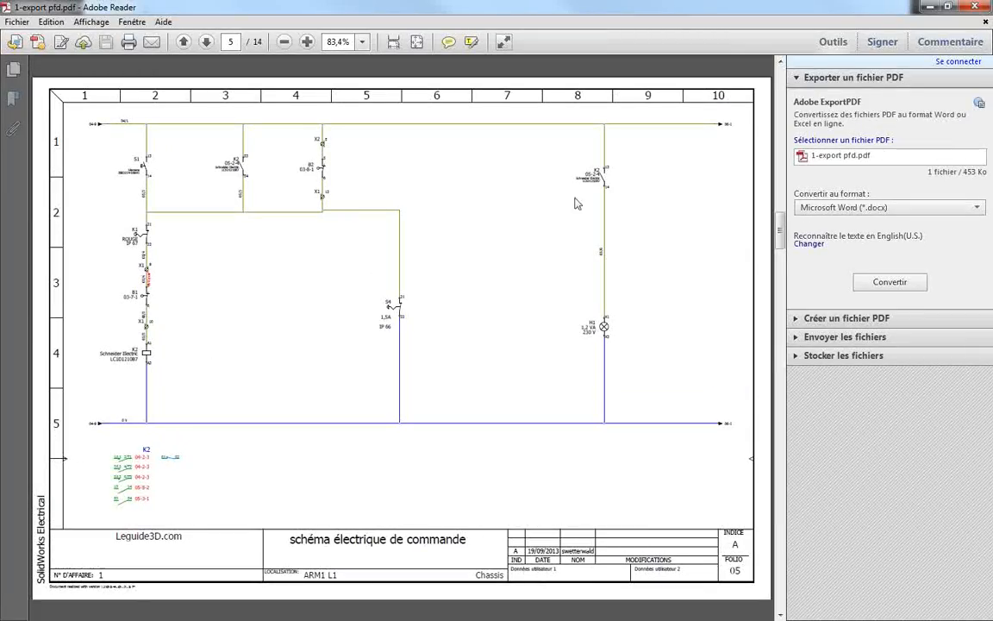
left_click(971, 9)
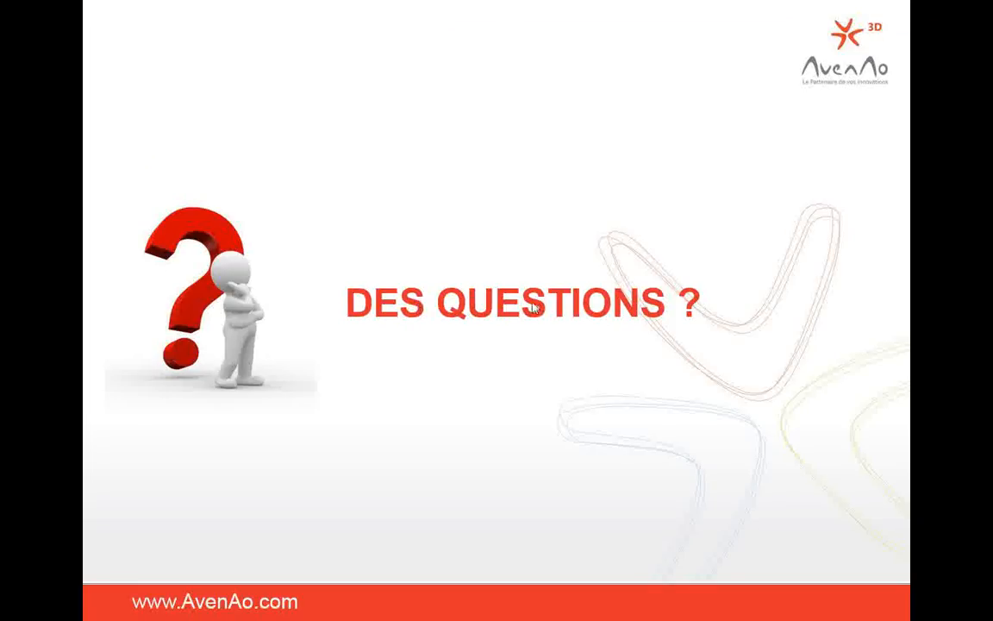